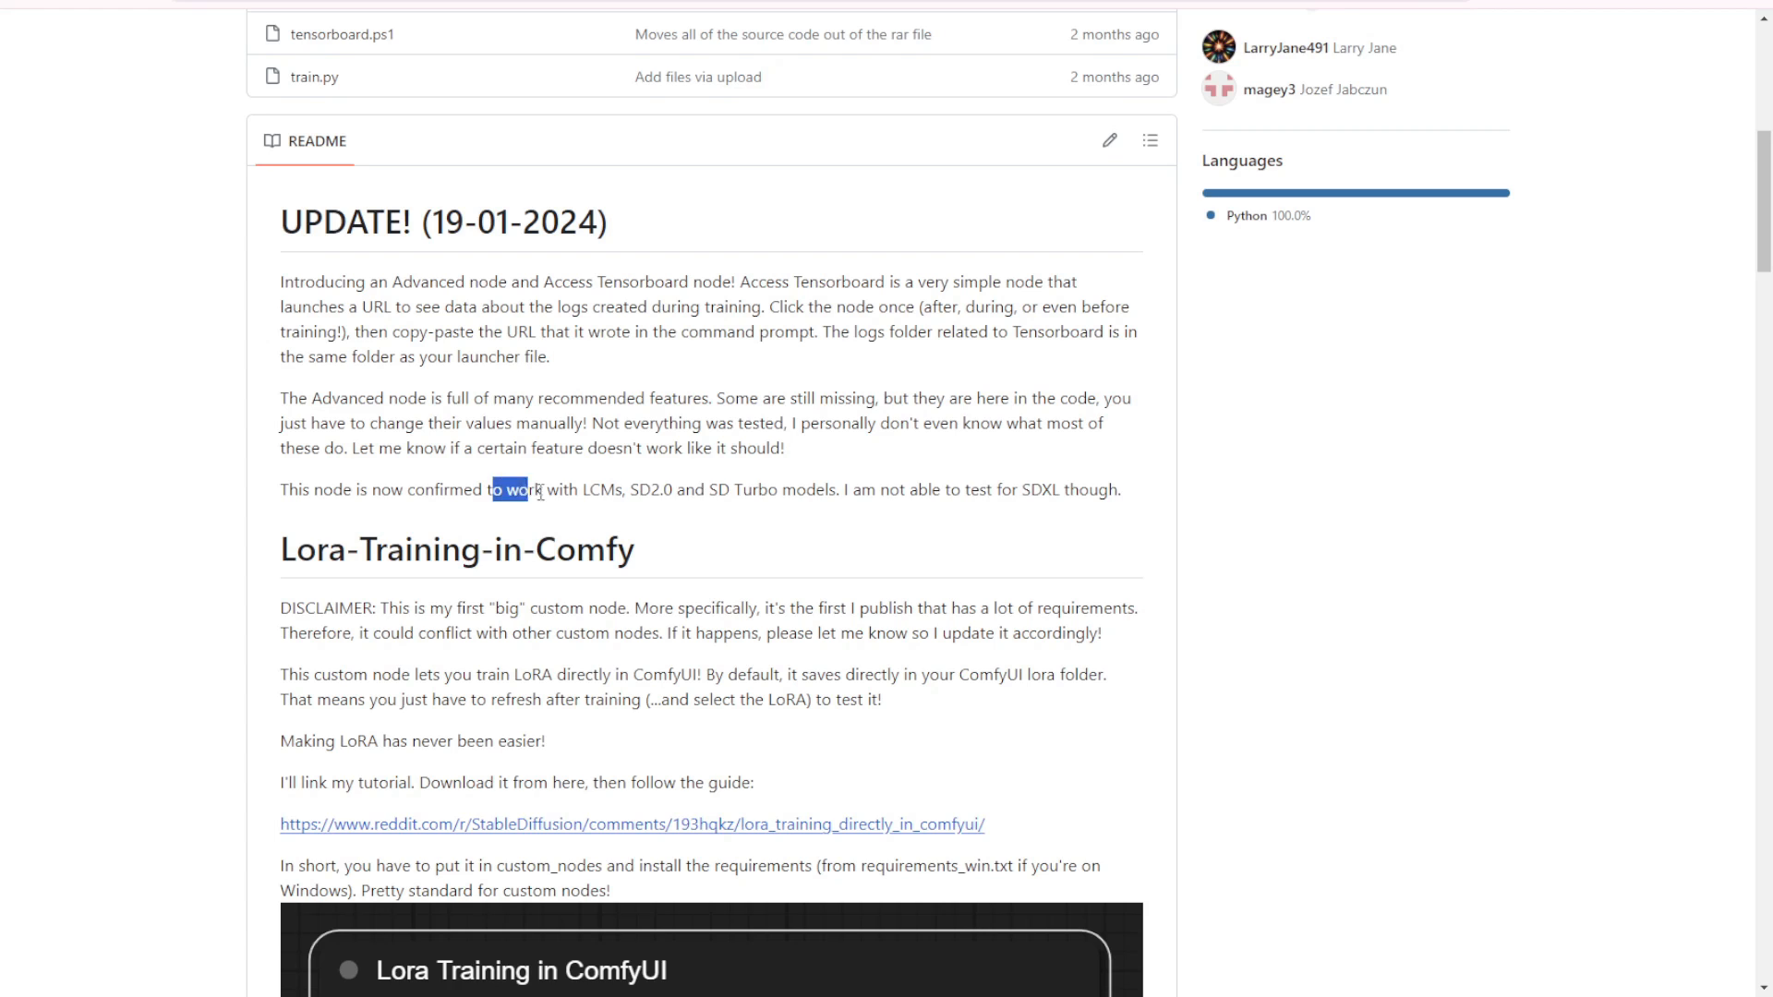
Step: Read the Lora-Training-in-Comfy README for the node settings, image folder instructions, example workflow and supported model notes
left_click(818, 518)
scroll(817, 517, "down", 3)
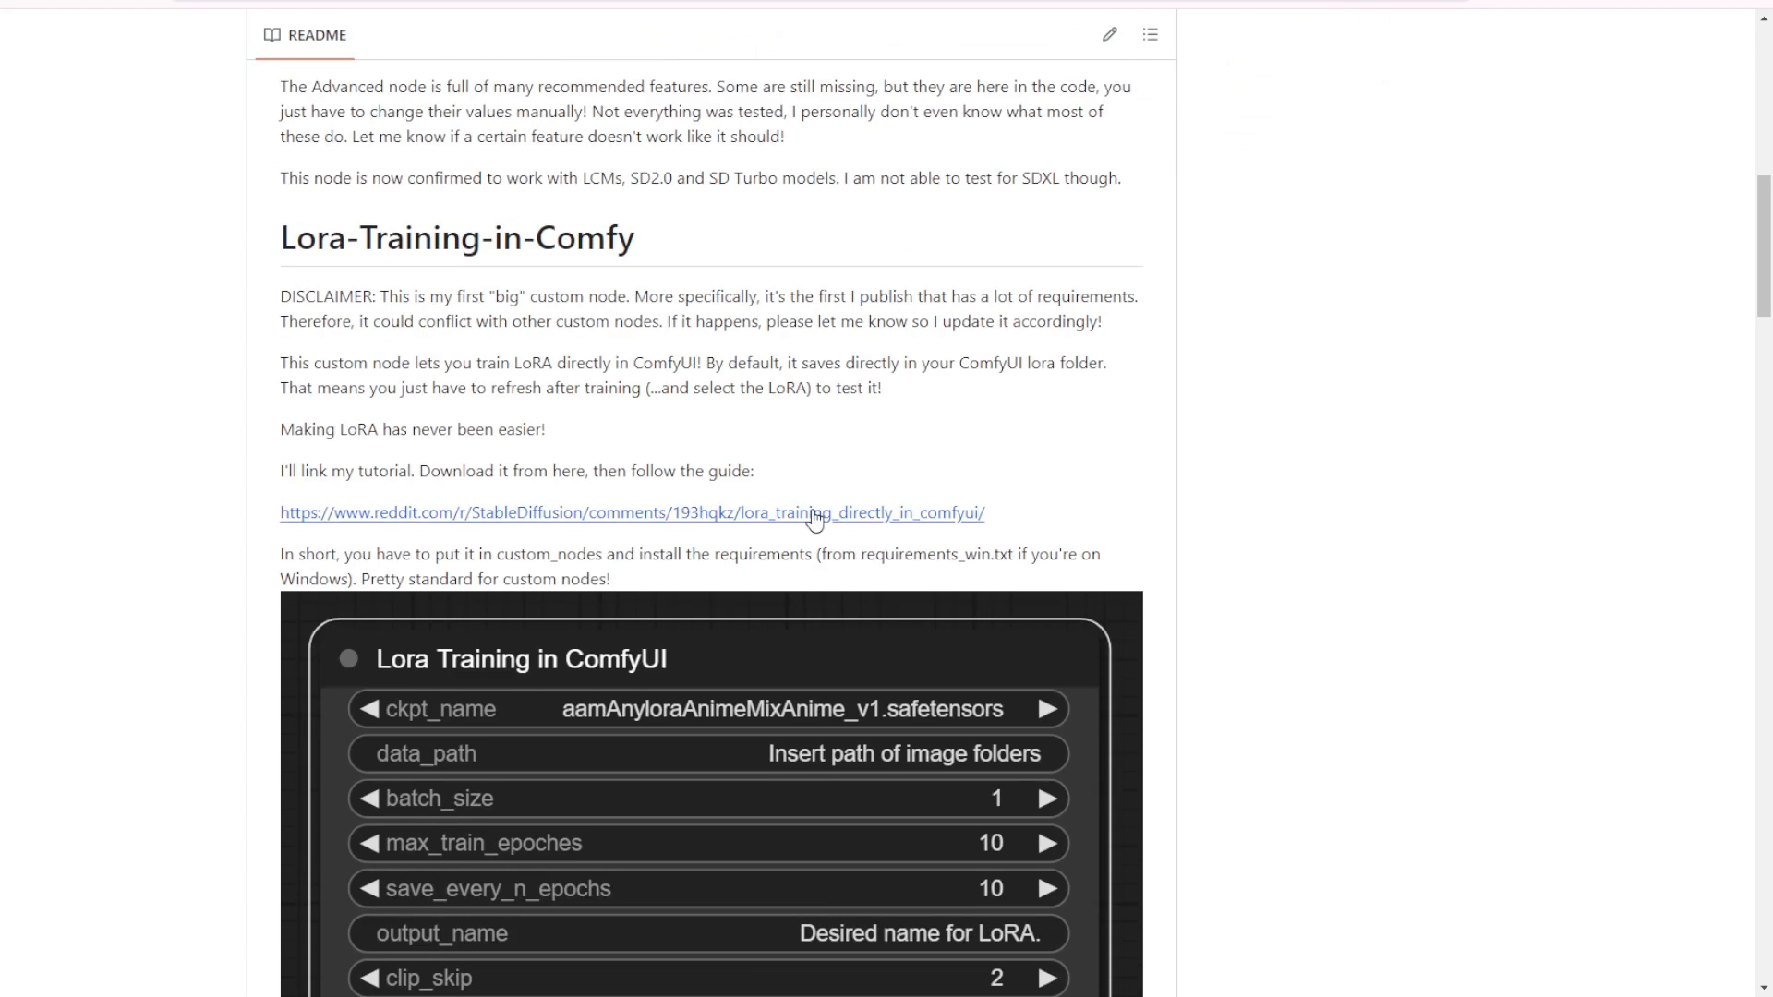
scroll(815, 520, "down", 7)
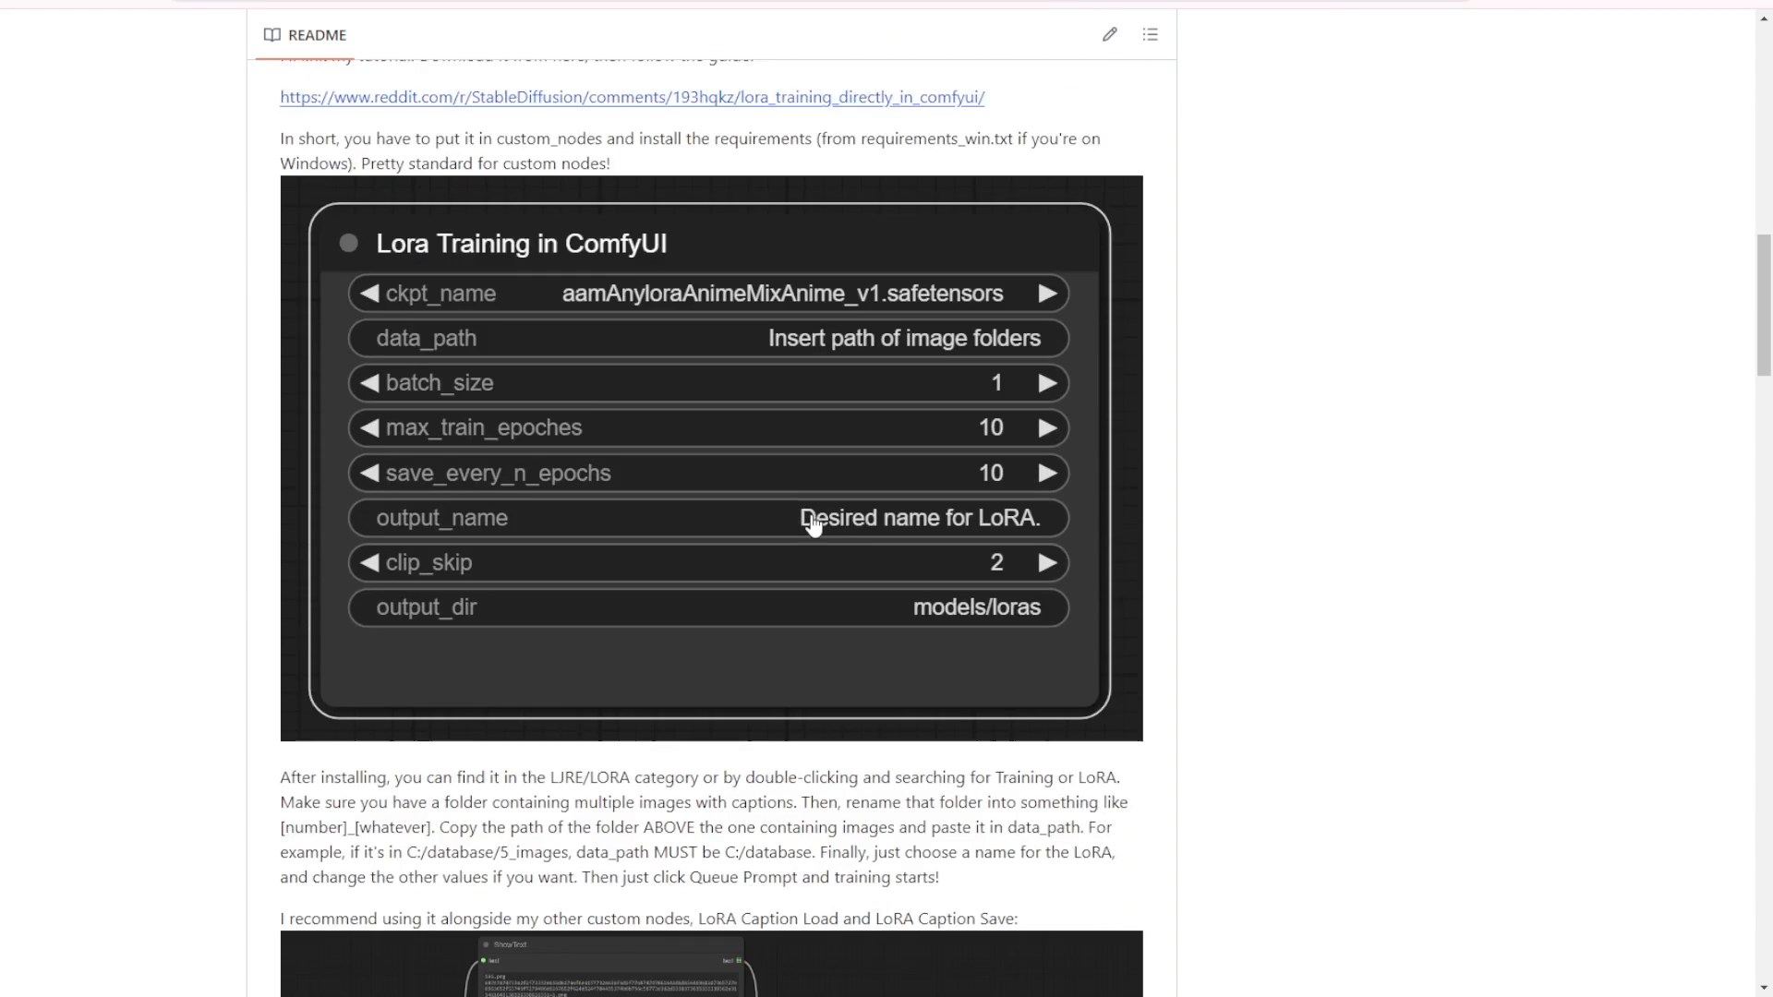
scroll(812, 522, "up", 4)
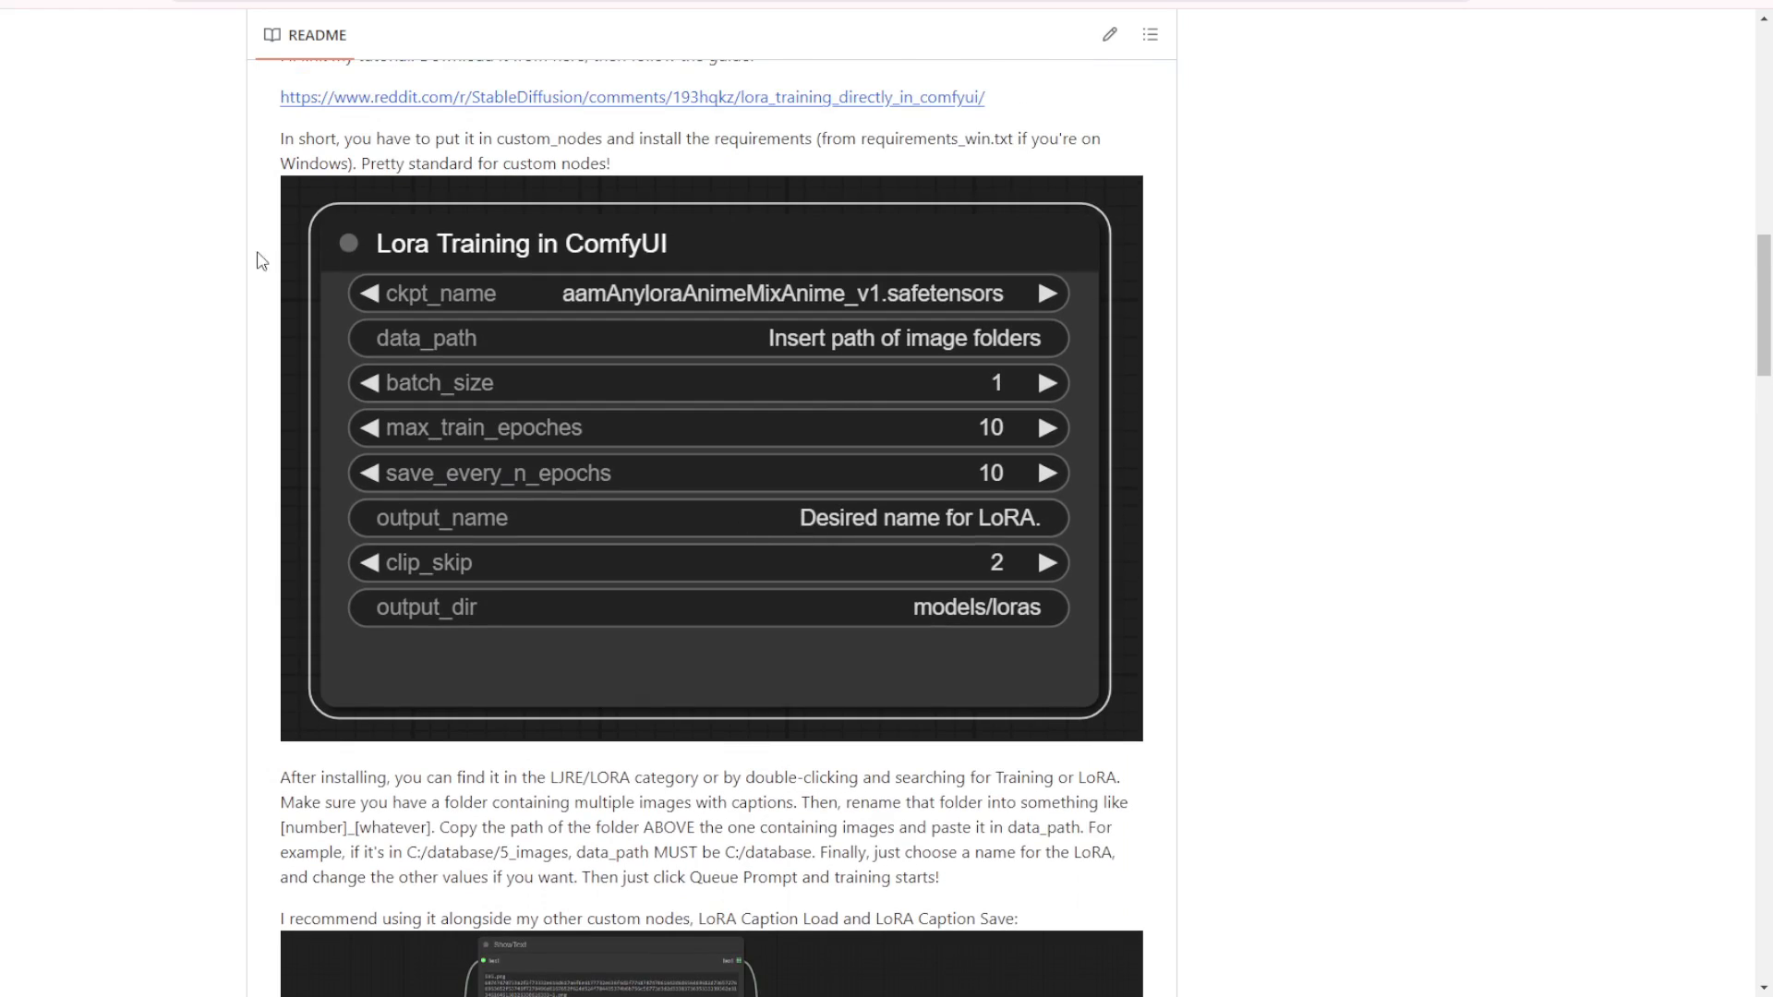
scroll(349, 717, "down", 4)
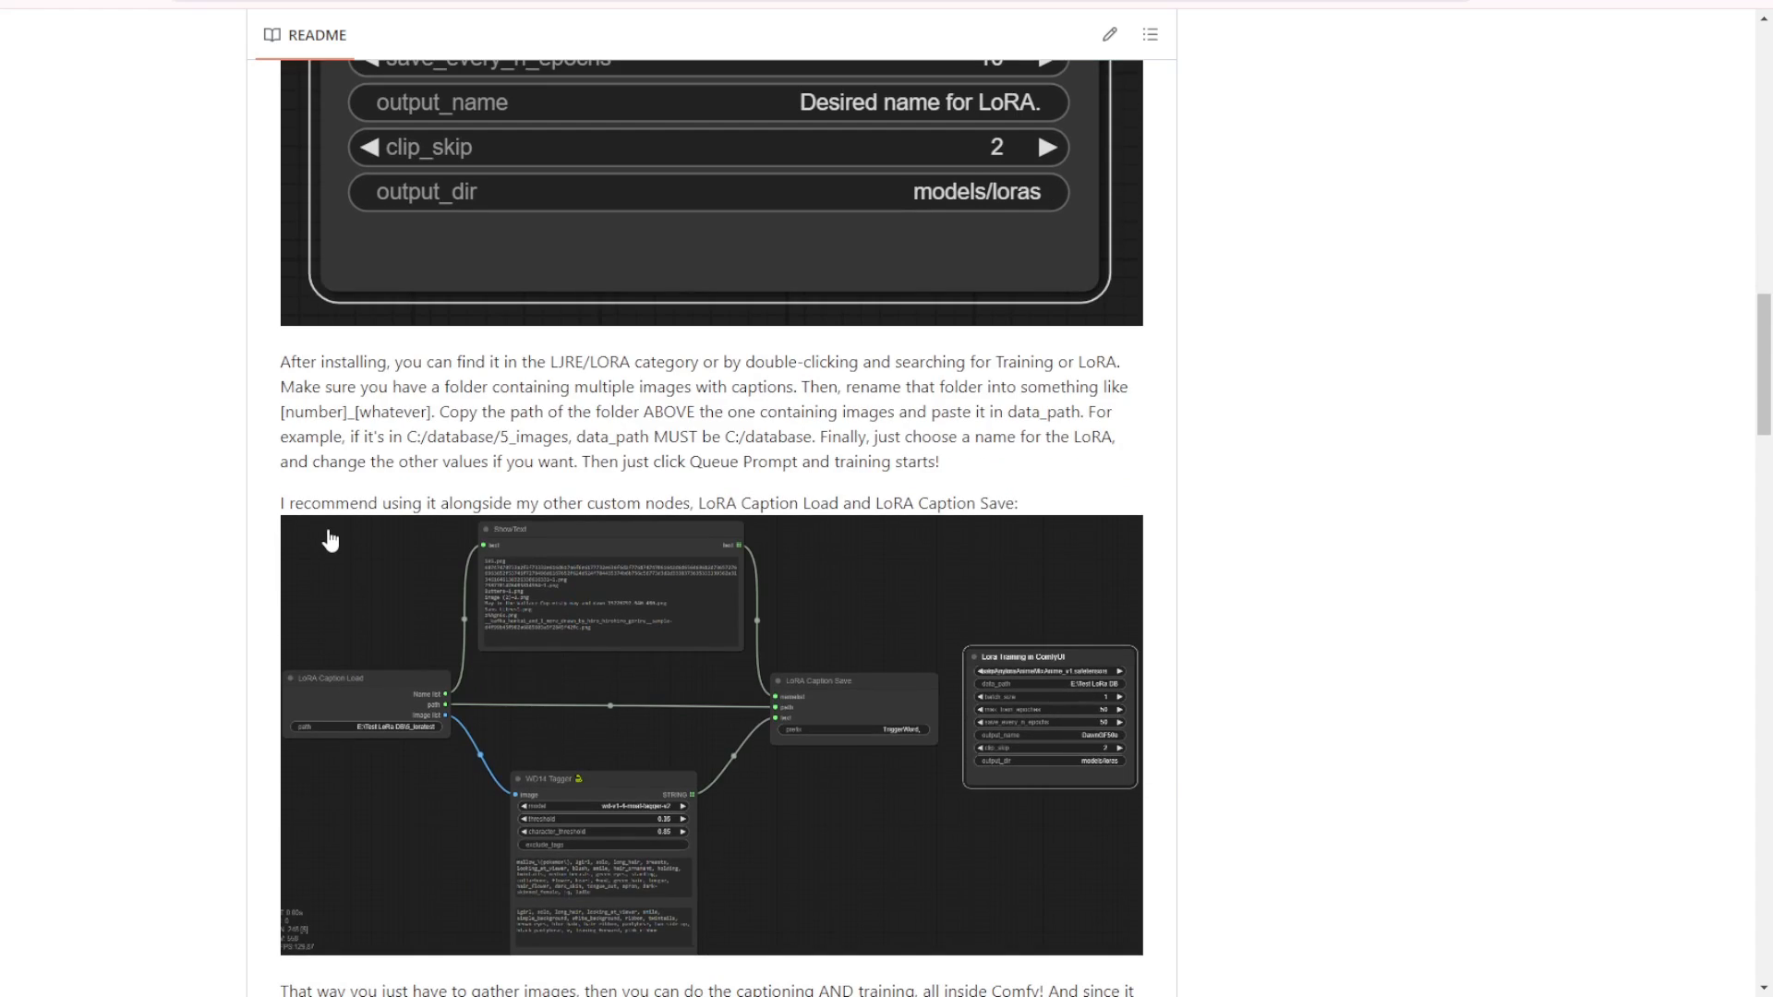
scroll(330, 543, "down", 1)
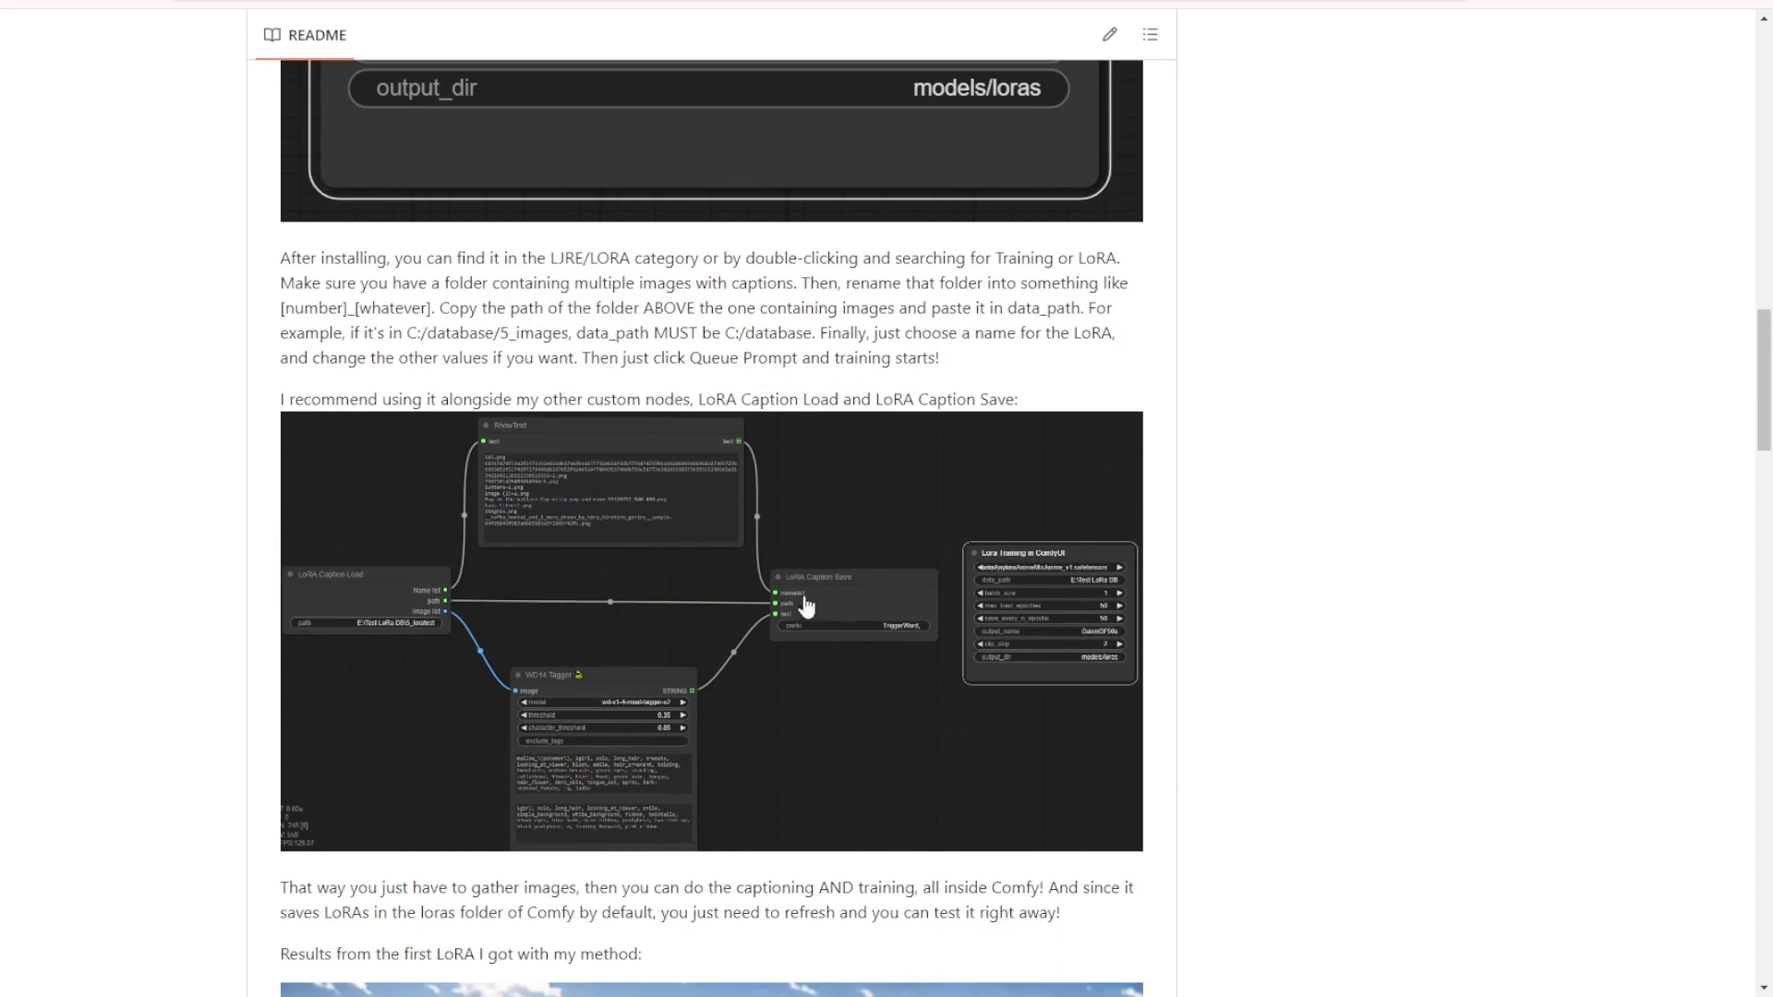
scroll(927, 850, "down", 1)
scroll(927, 849, "down", 2)
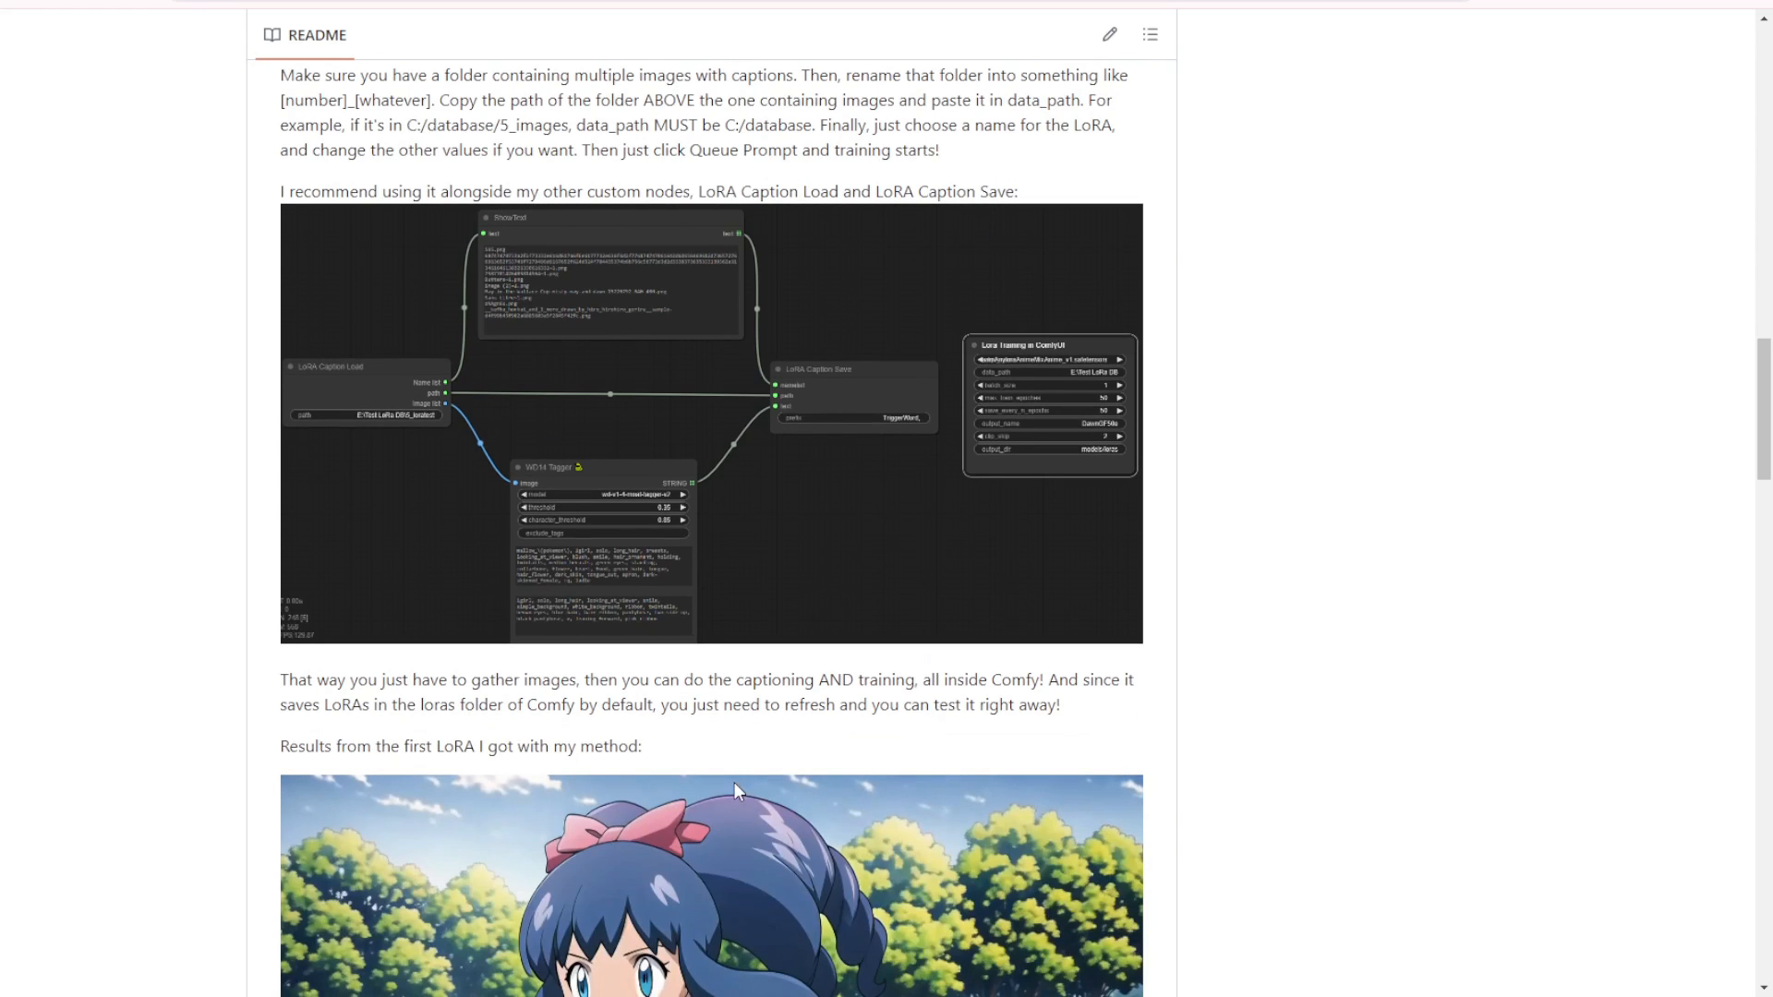
scroll(262, 717, "down", 4)
left_click_drag(285, 450, 928, 442)
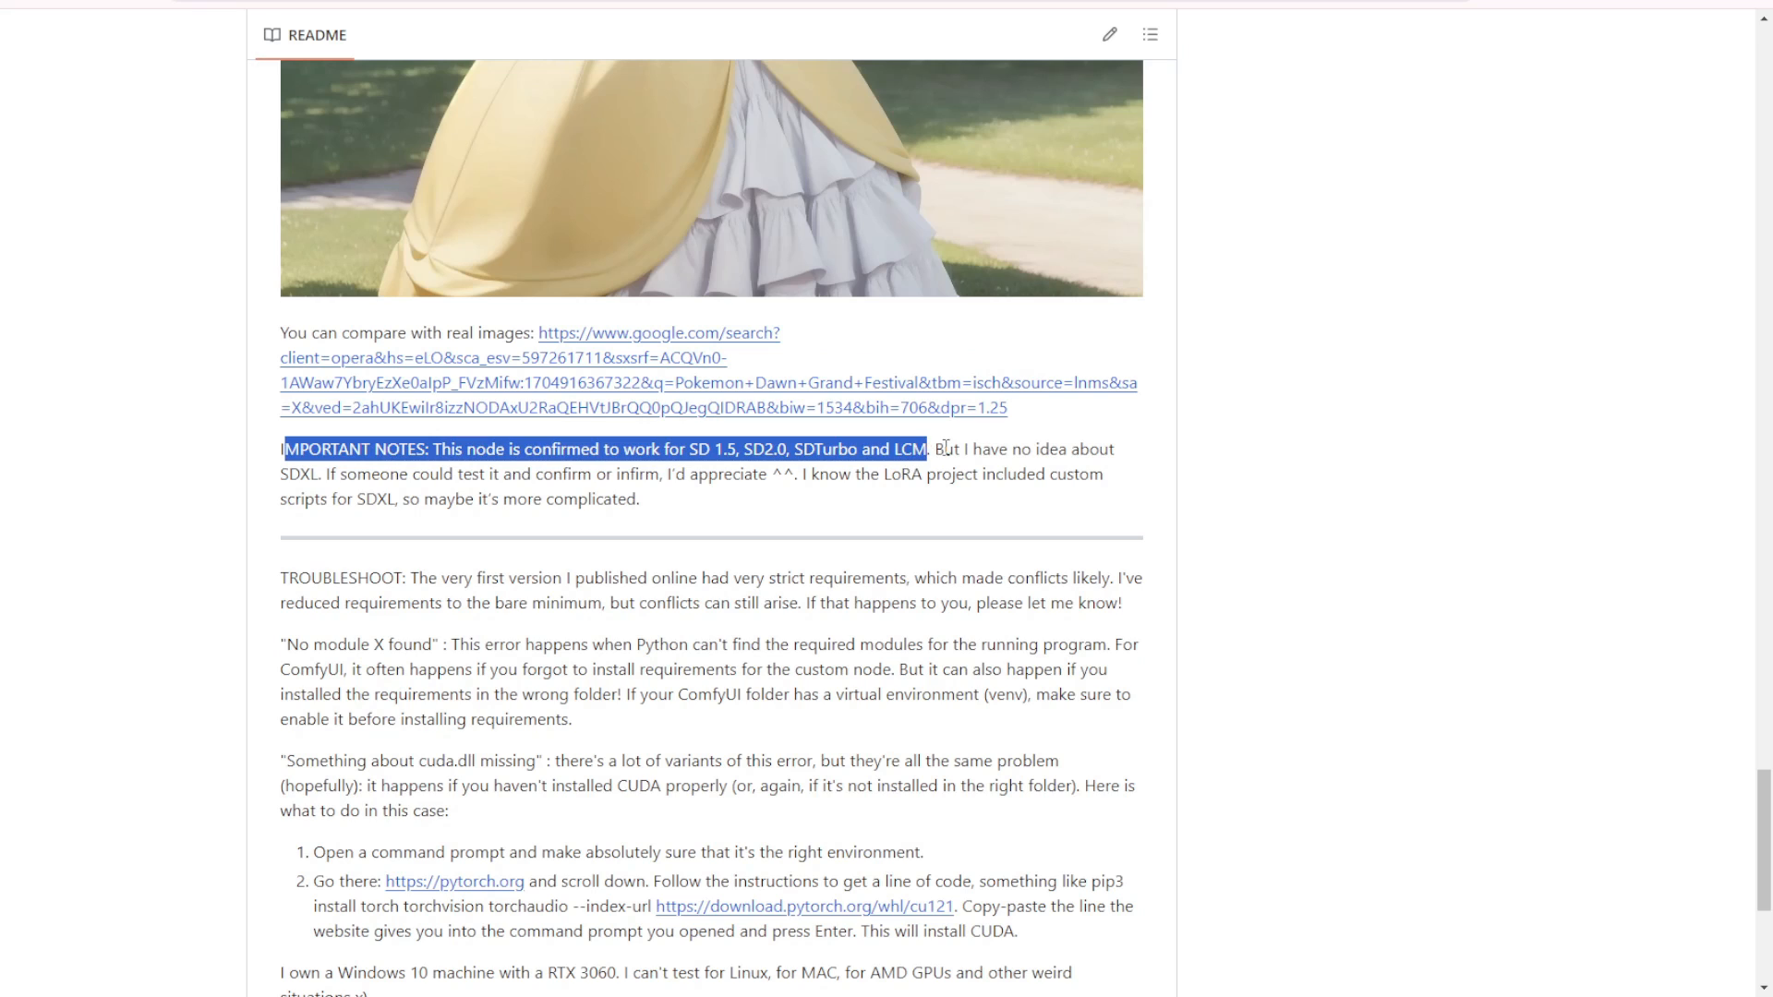
left_click(375, 528)
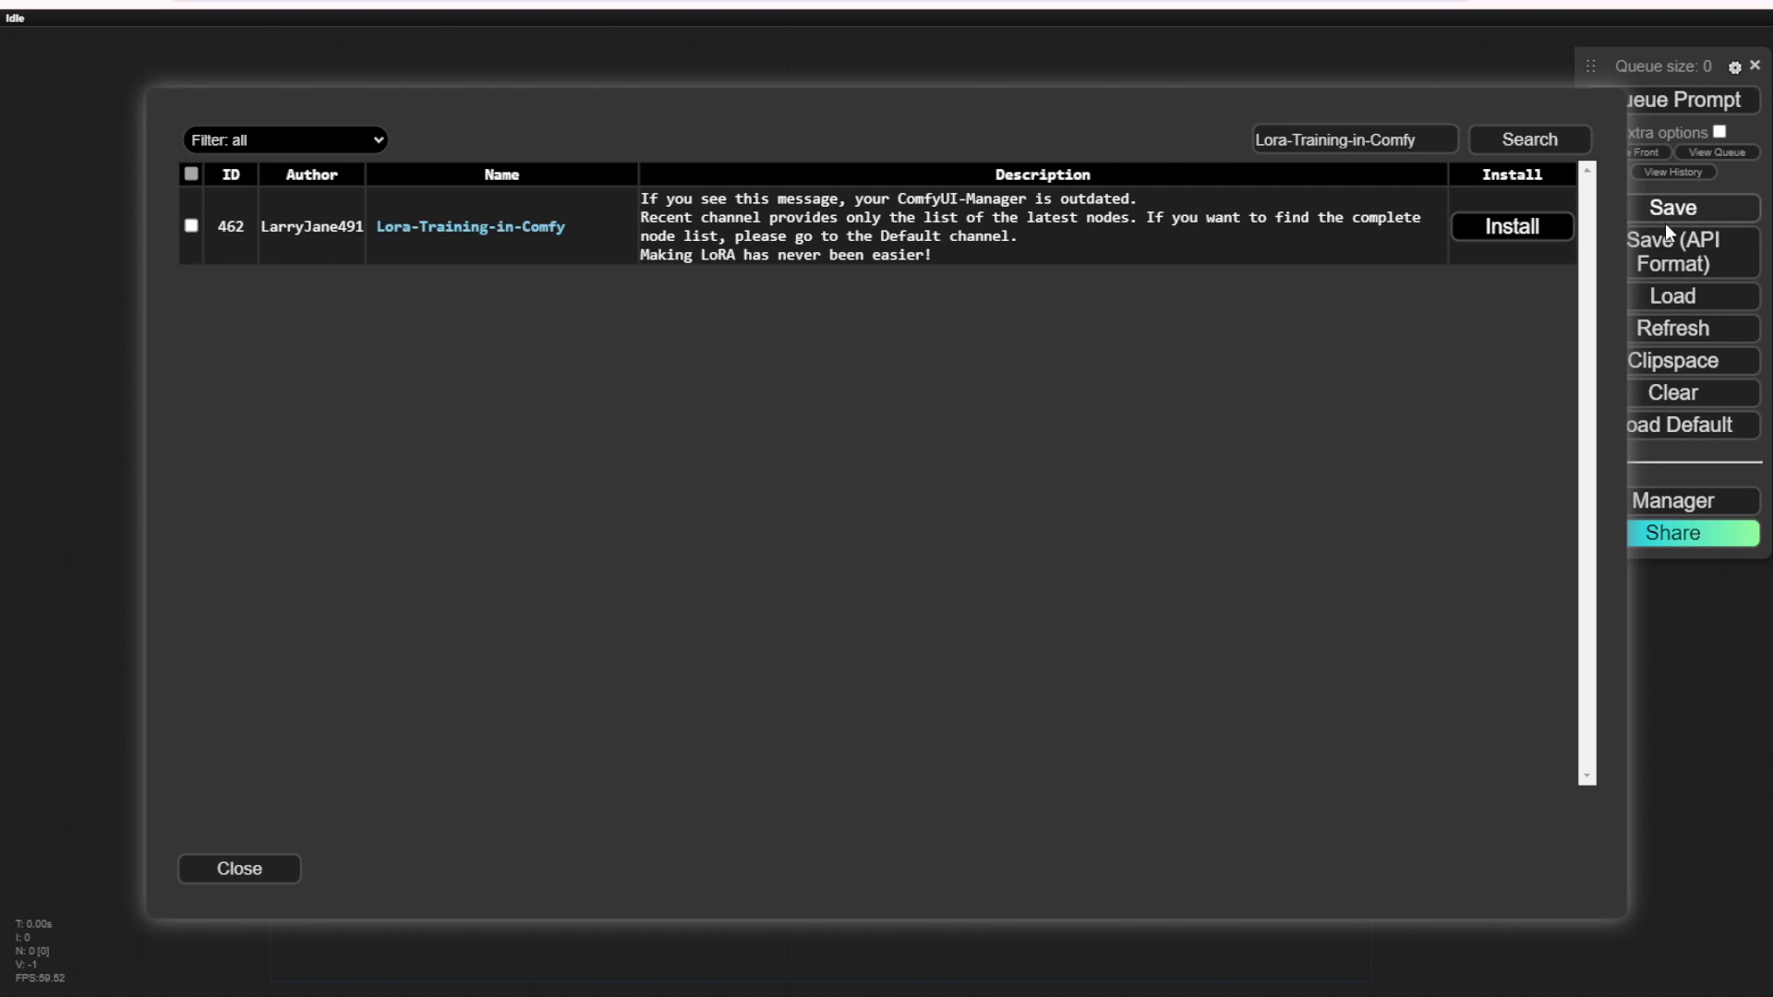
Step: Install the Lora-Training-in-Comfy custom node pack and restart the ComfyUI server
left_click(1524, 238)
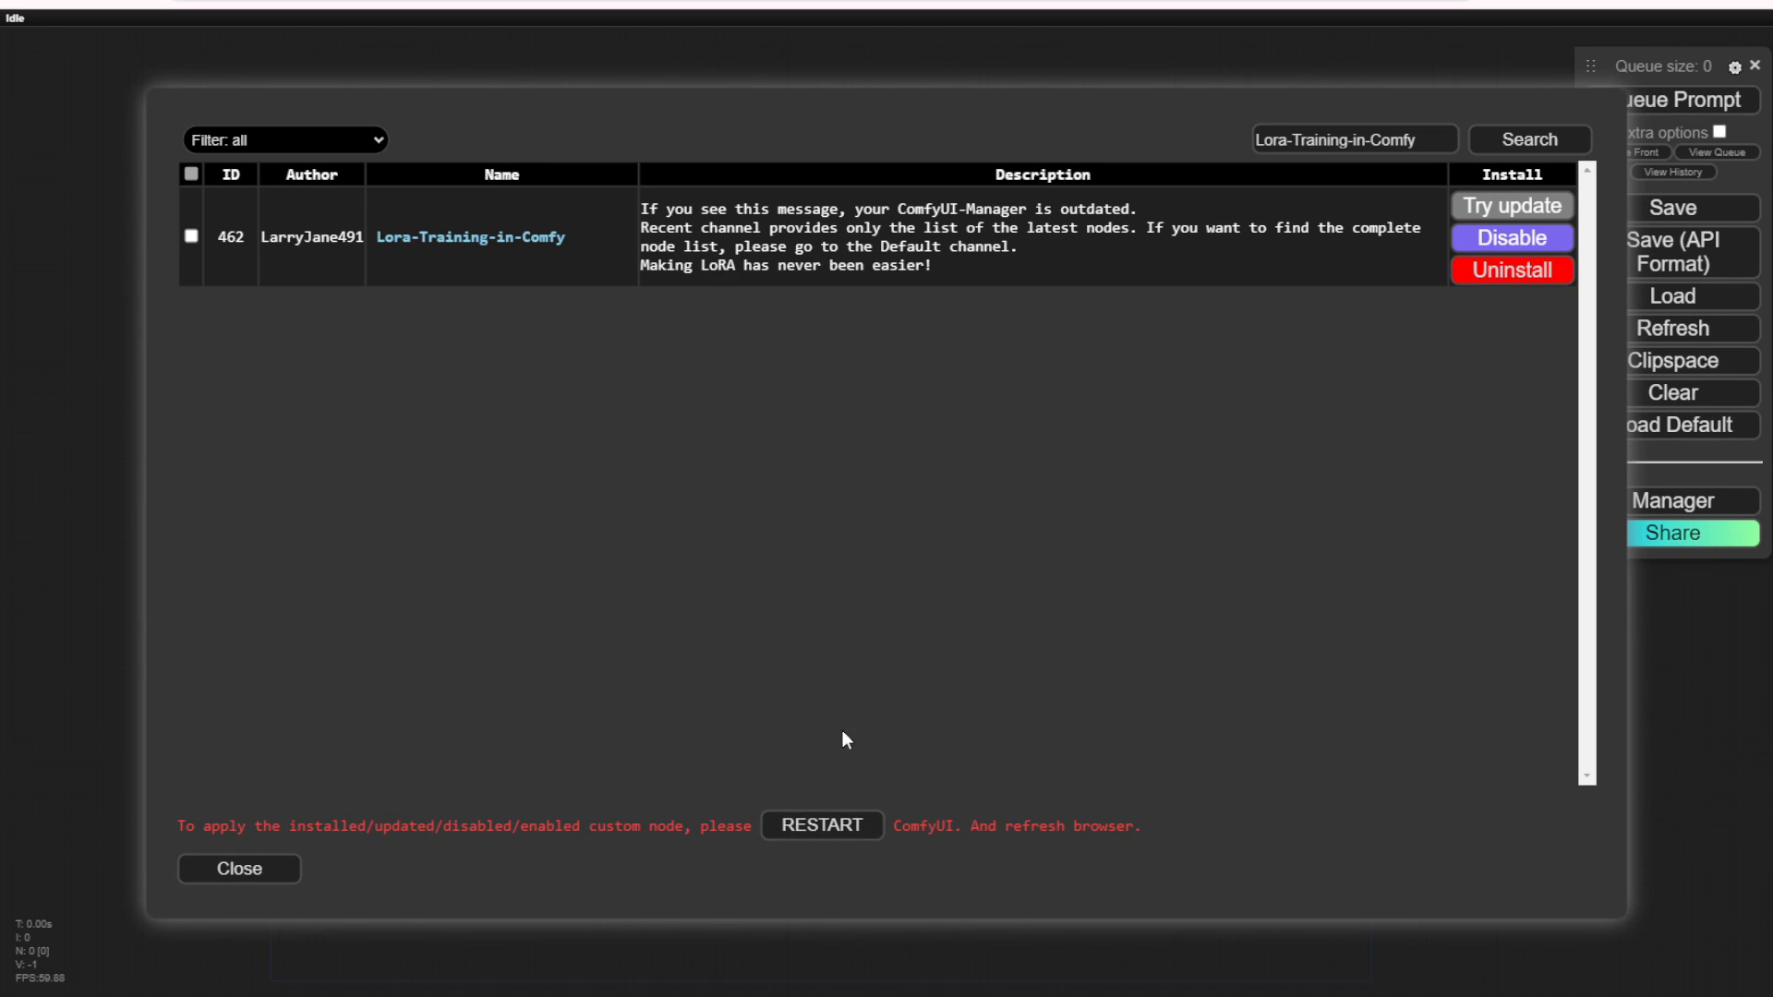
left_click(819, 833)
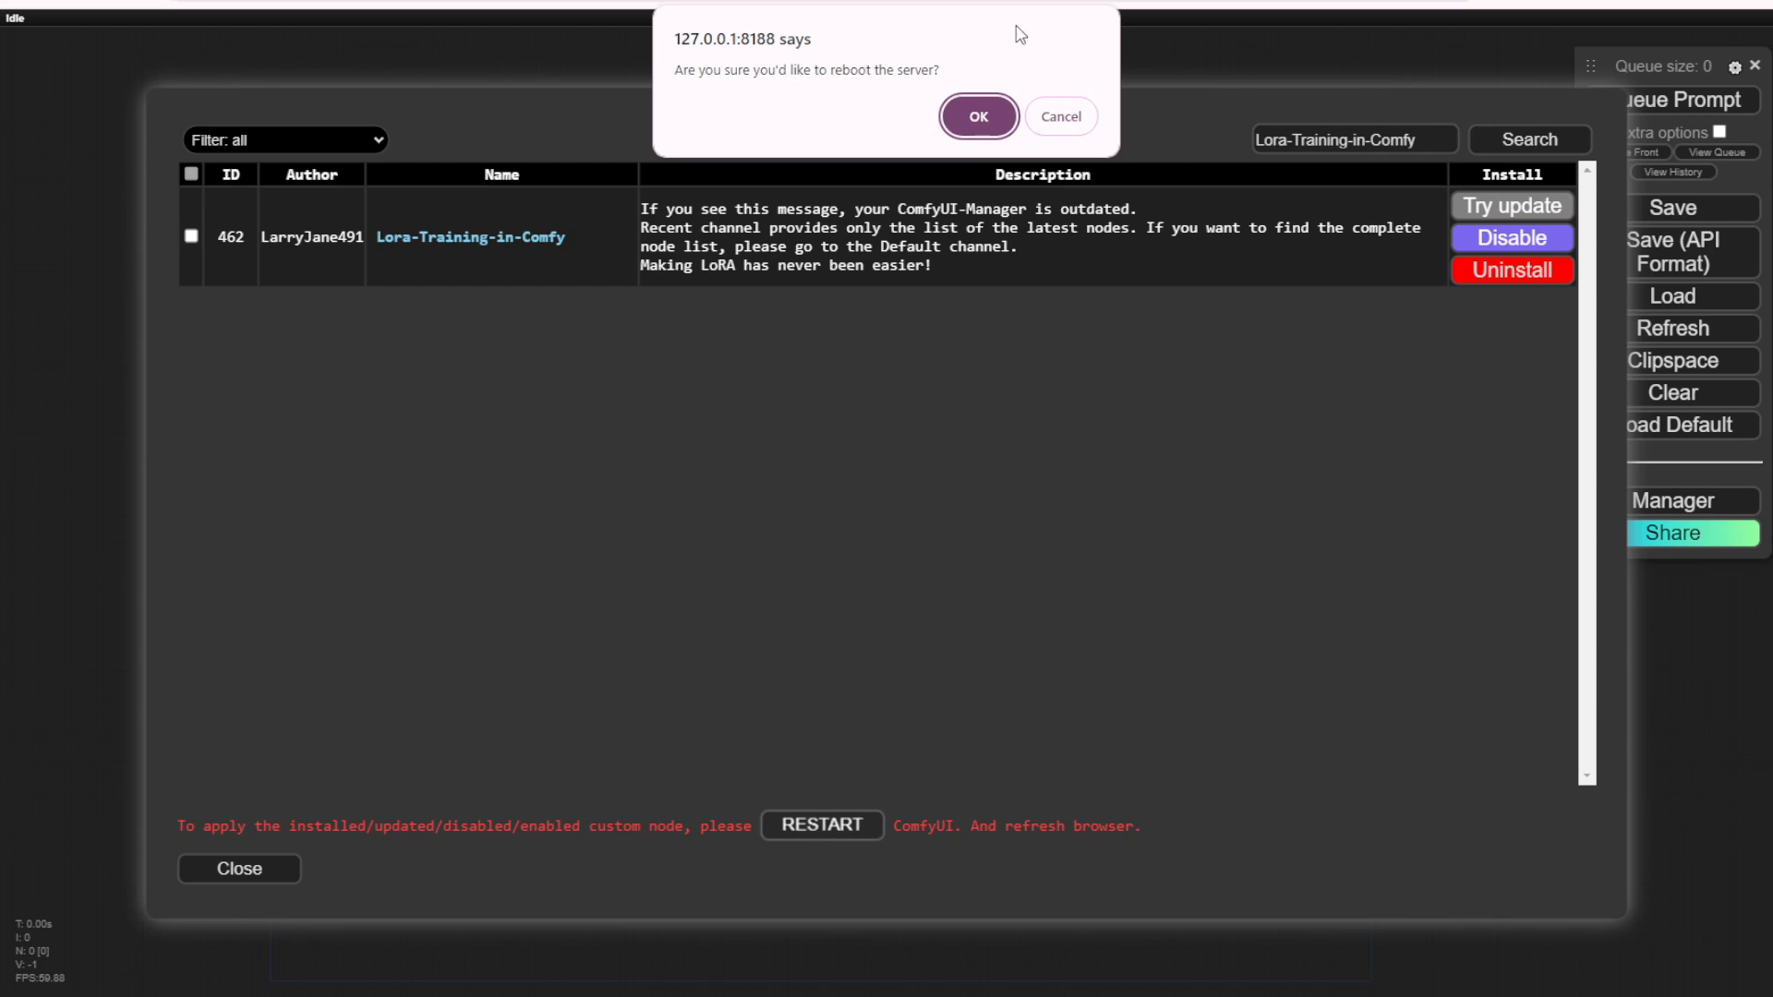
left_click(978, 118)
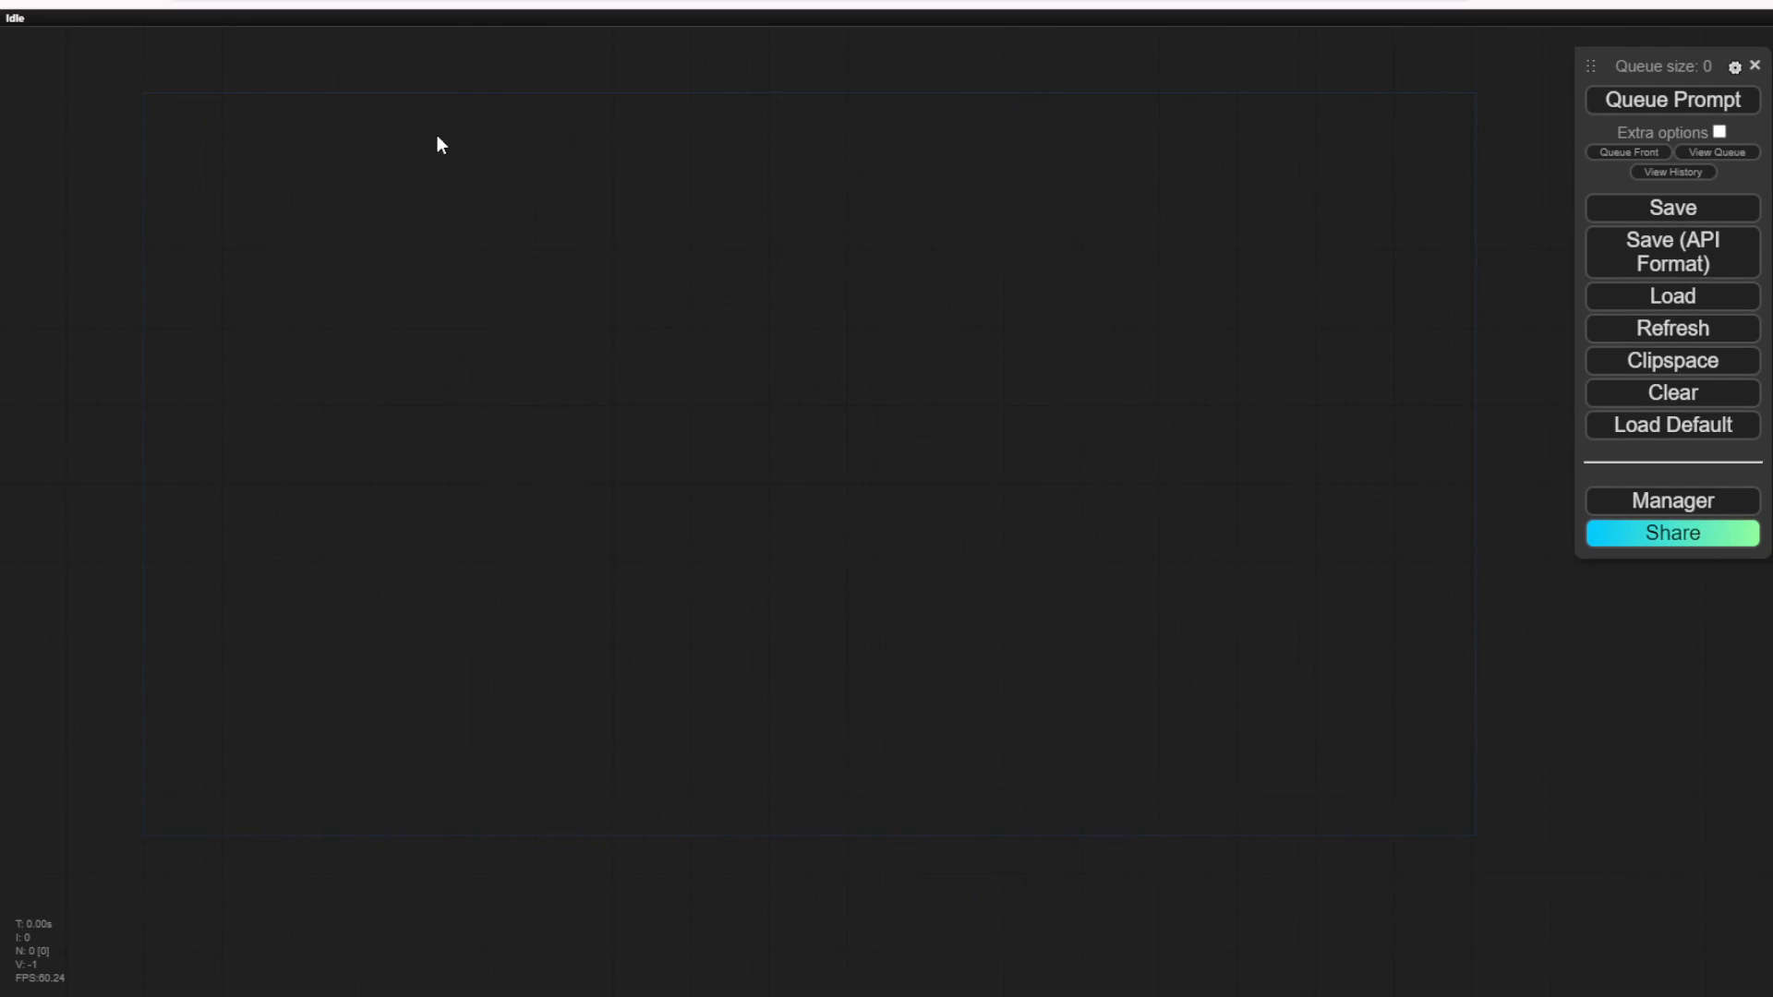
Step: Add a Lora Training in ComfyUI node from the LJRE LORA category and make it slightly narrower
right_click(436, 135)
left_click(448, 139)
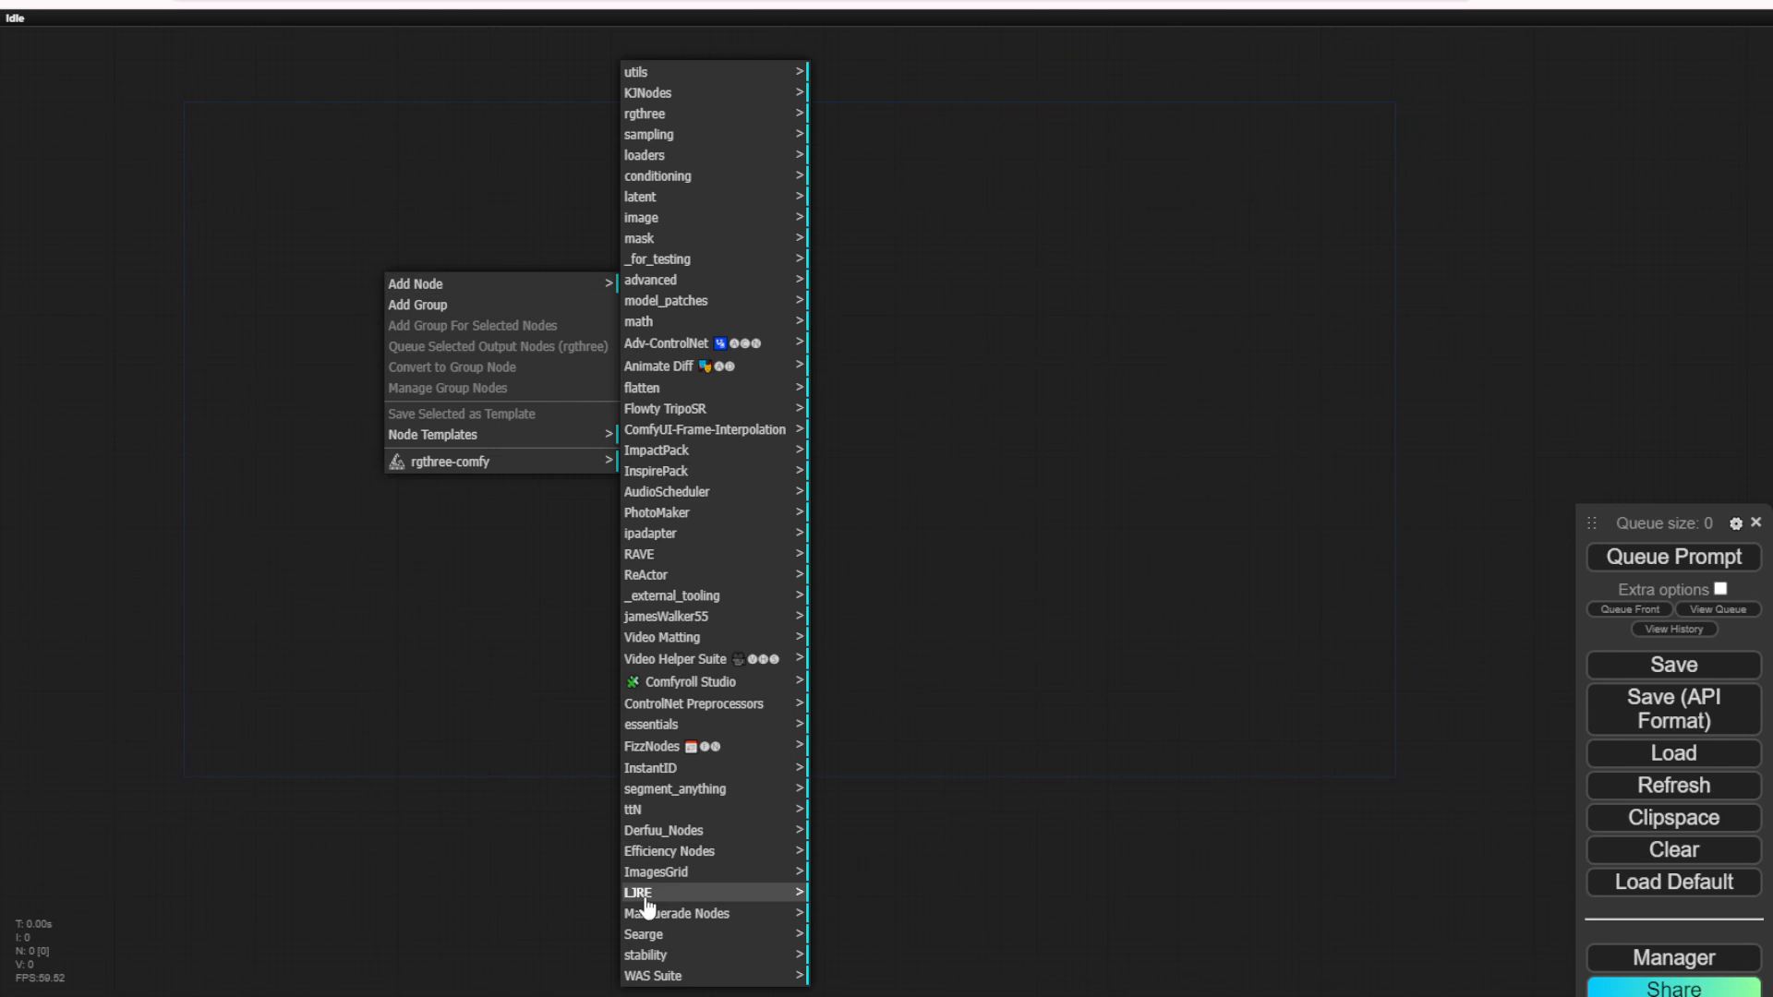
left_click(671, 900)
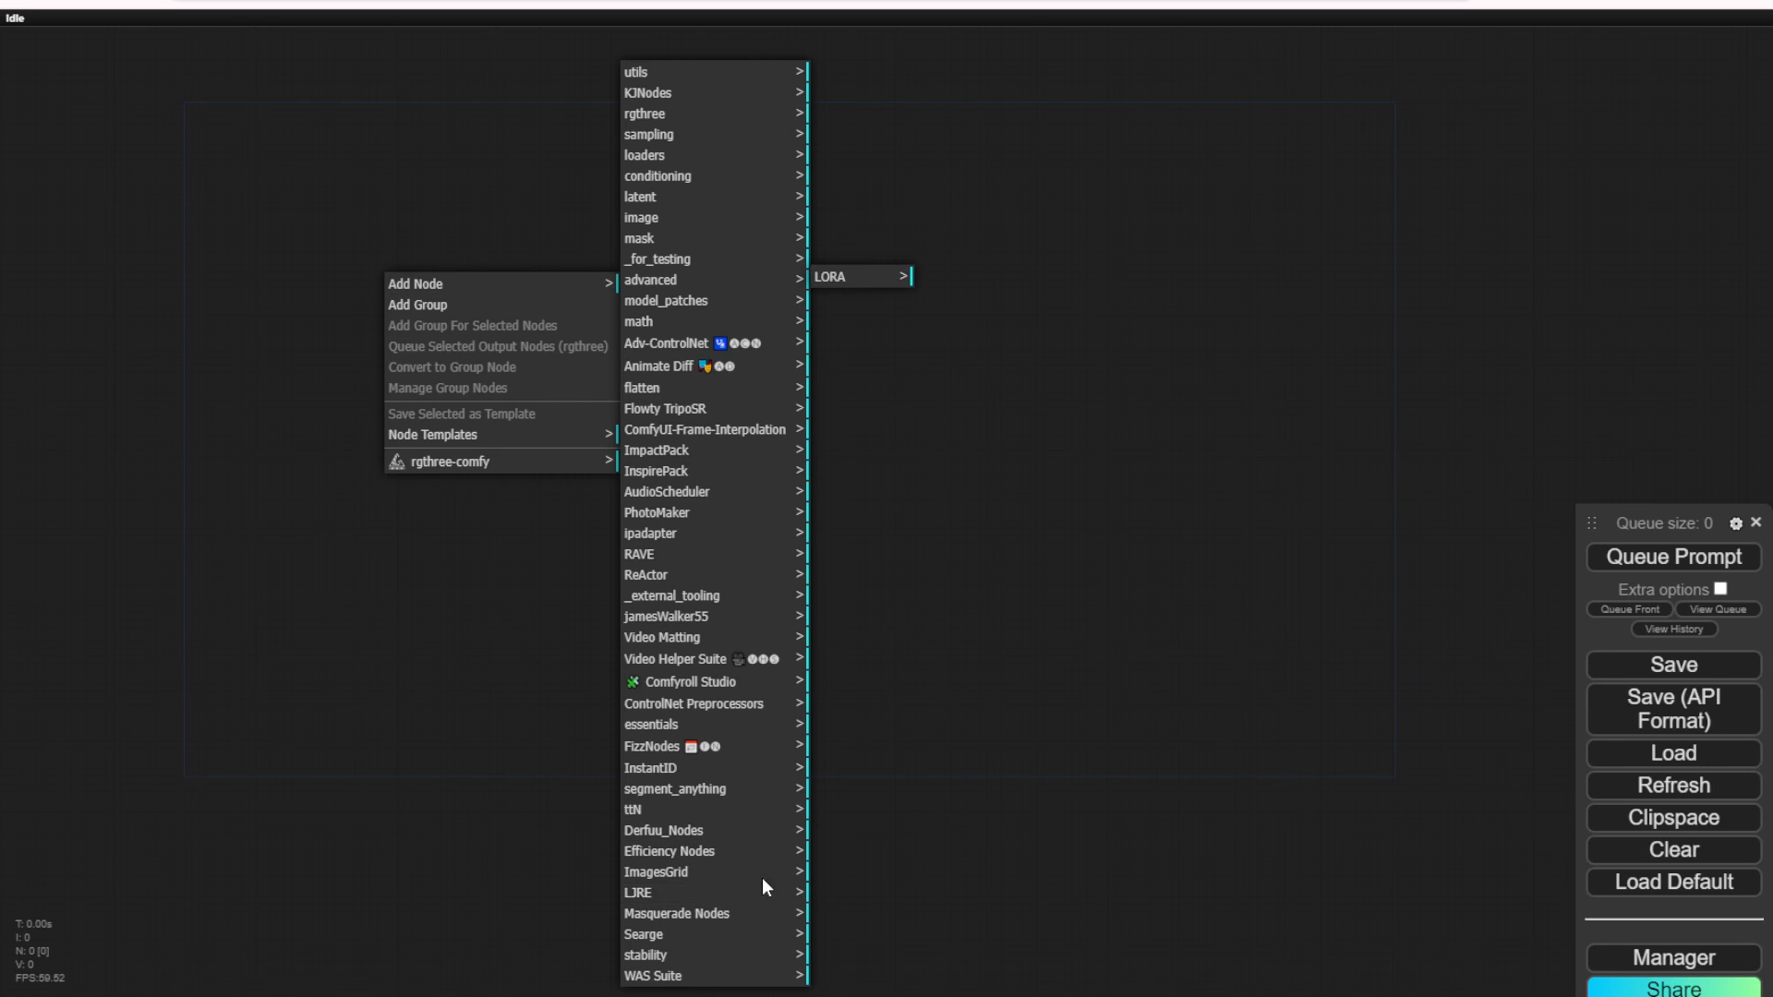
left_click(852, 278)
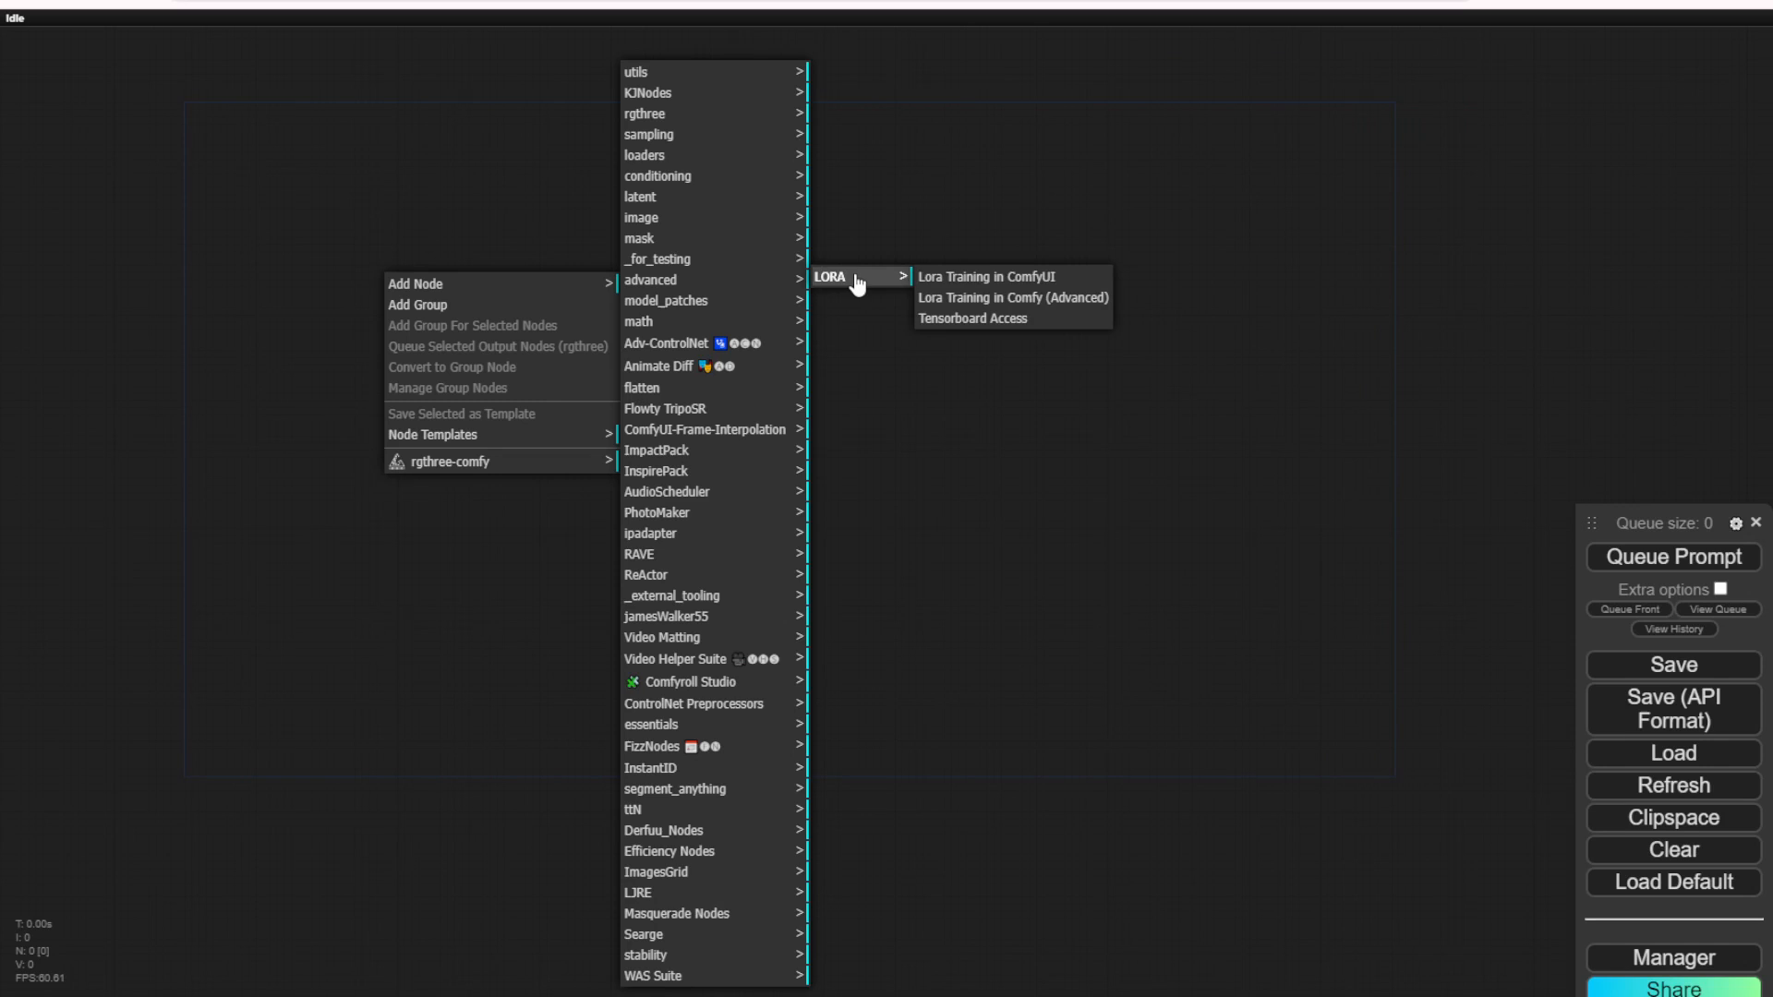
left_click(1039, 278)
scroll(673, 384, "up", 6)
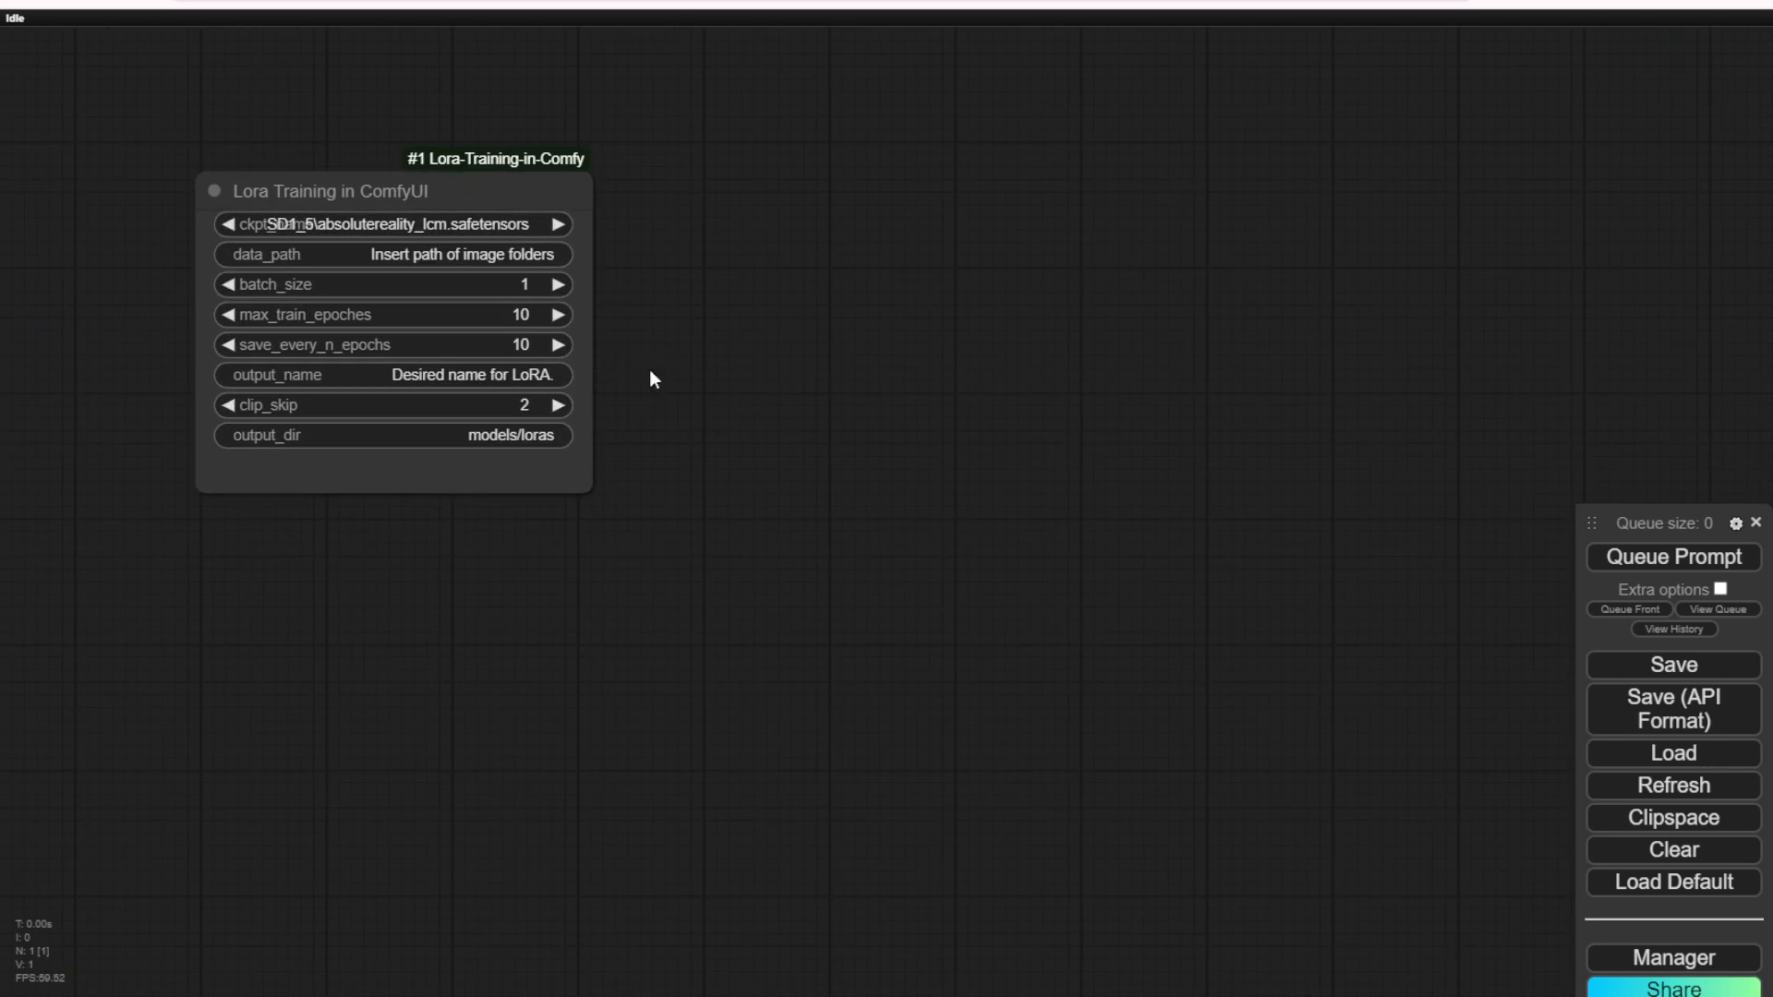
left_click_drag(649, 380, 910, 473)
scroll(911, 457, "up", 1)
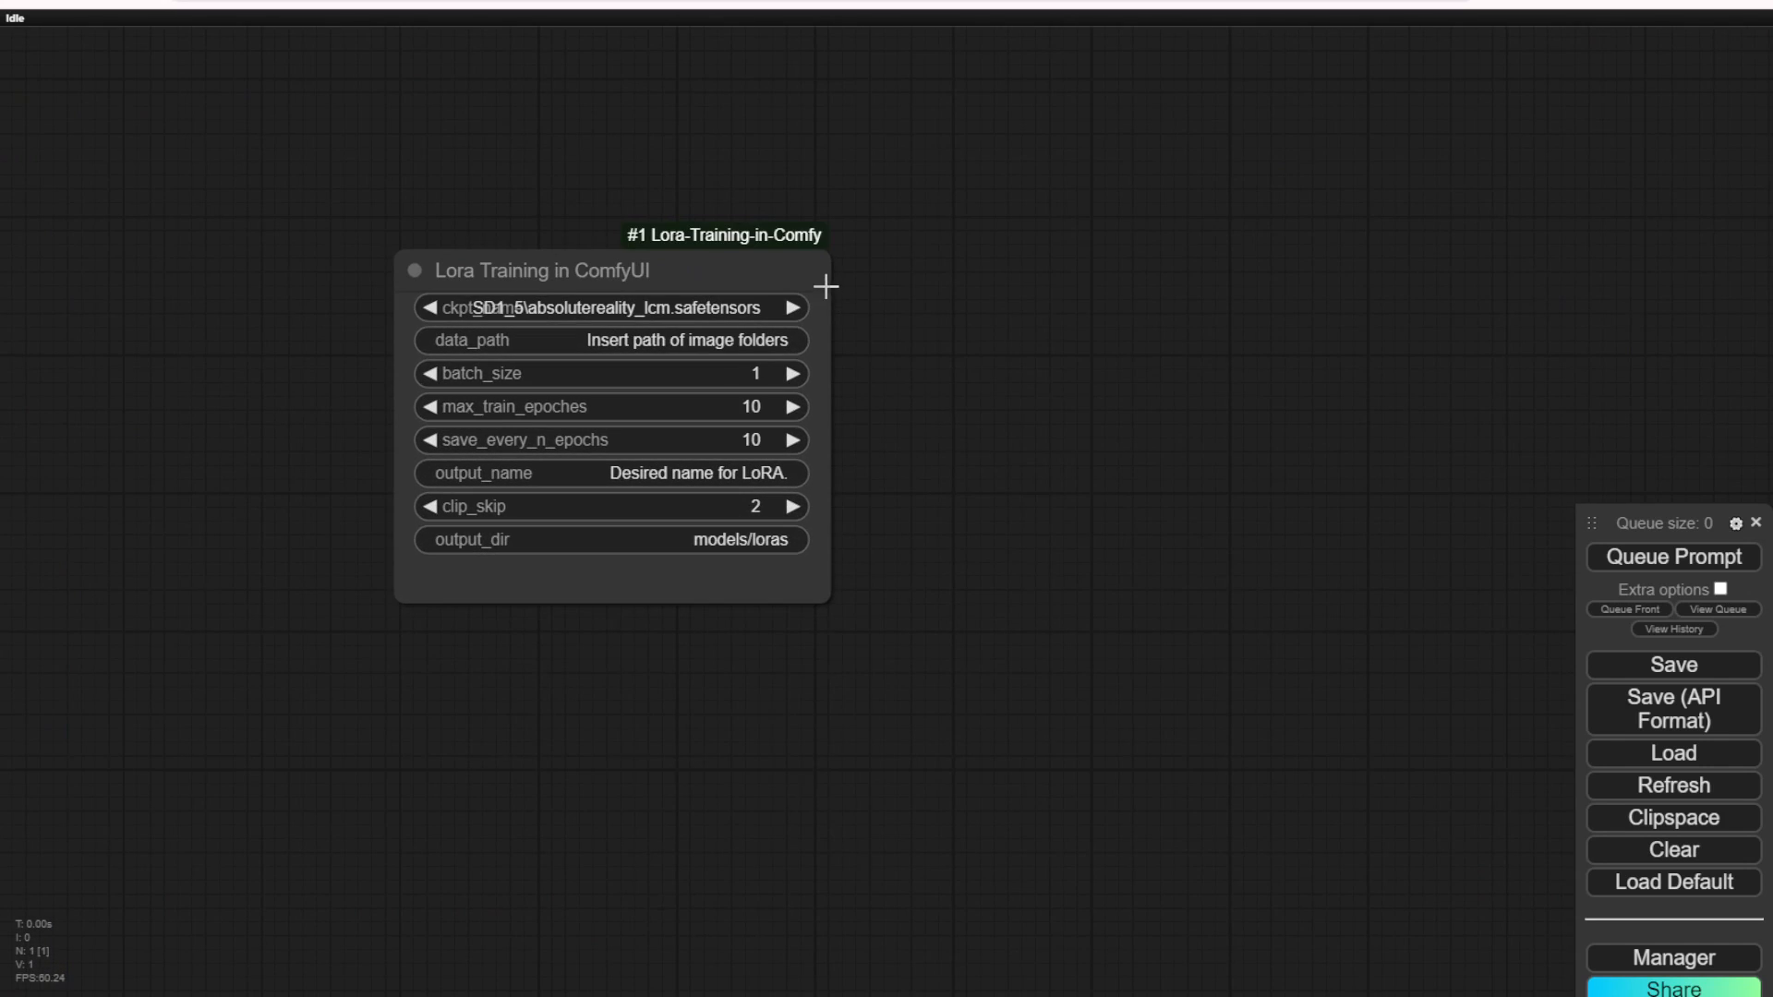
left_click_drag(825, 599, 797, 554)
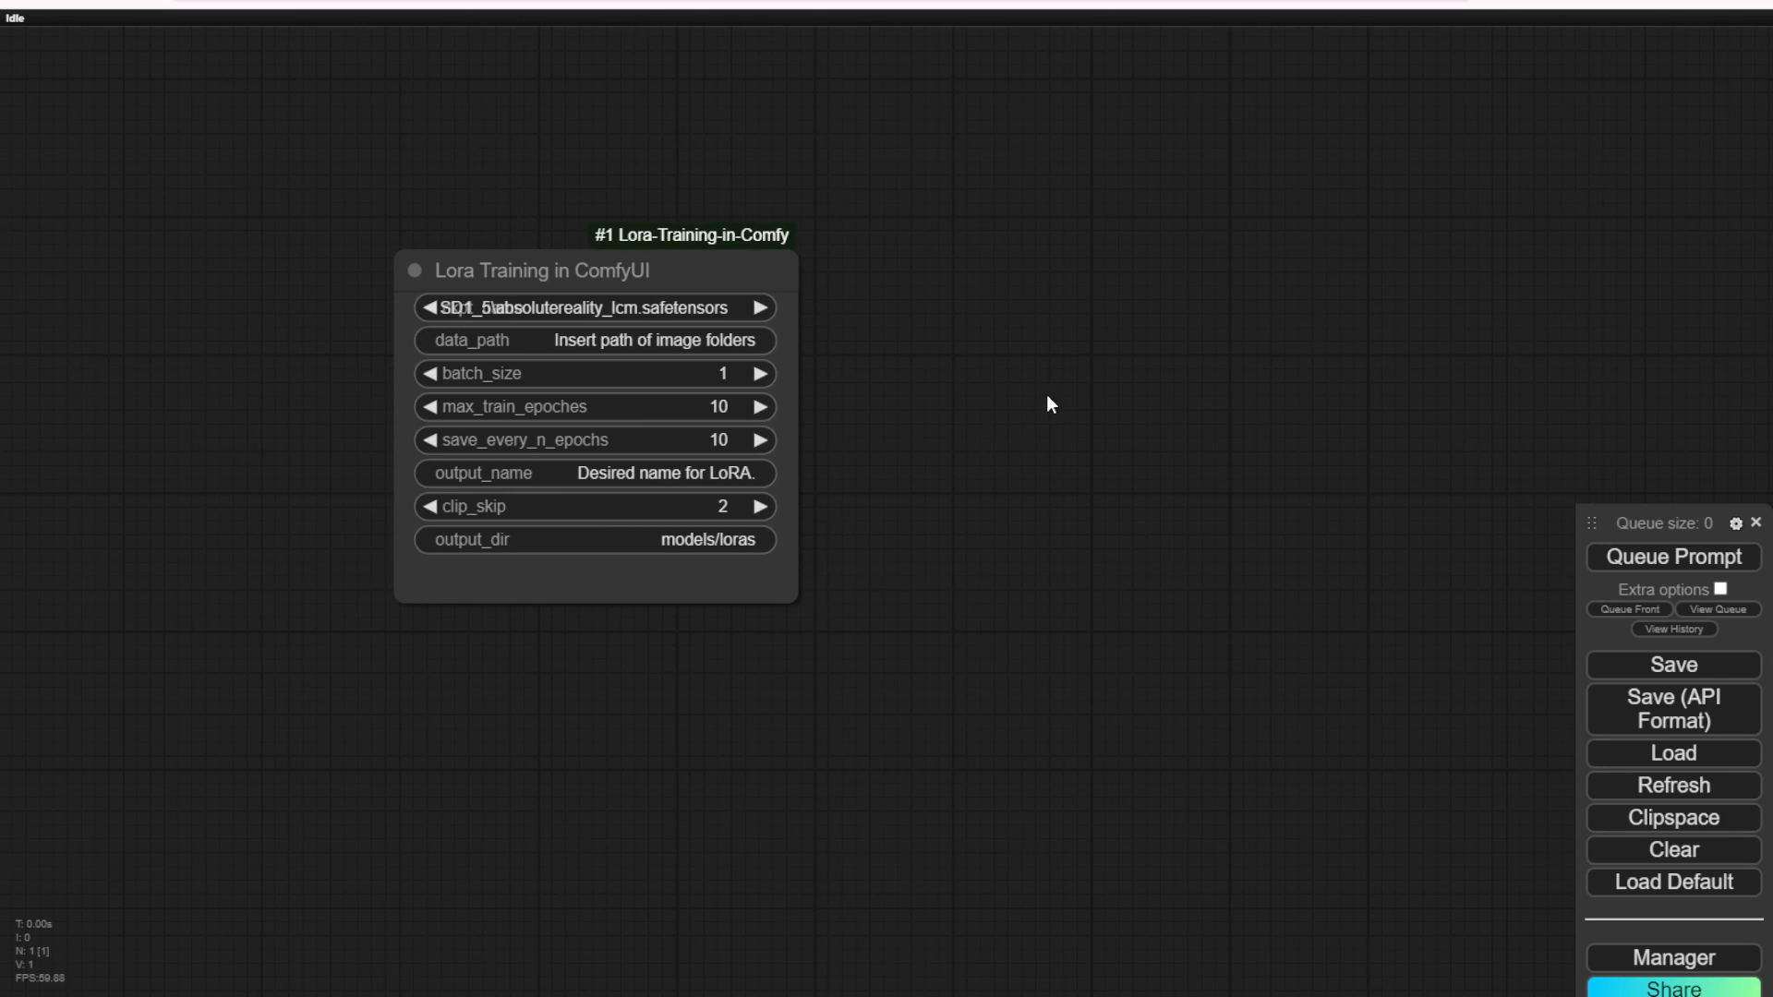
Step: Add a Lora Training in Comfy (Advanced) node beside the basic Lora training node
scroll(1071, 402, "down", 3)
scroll(1092, 400, "down", 2)
left_click_drag(1092, 400, 807, 261)
scroll(807, 259, "down", 1)
right_click(755, 213)
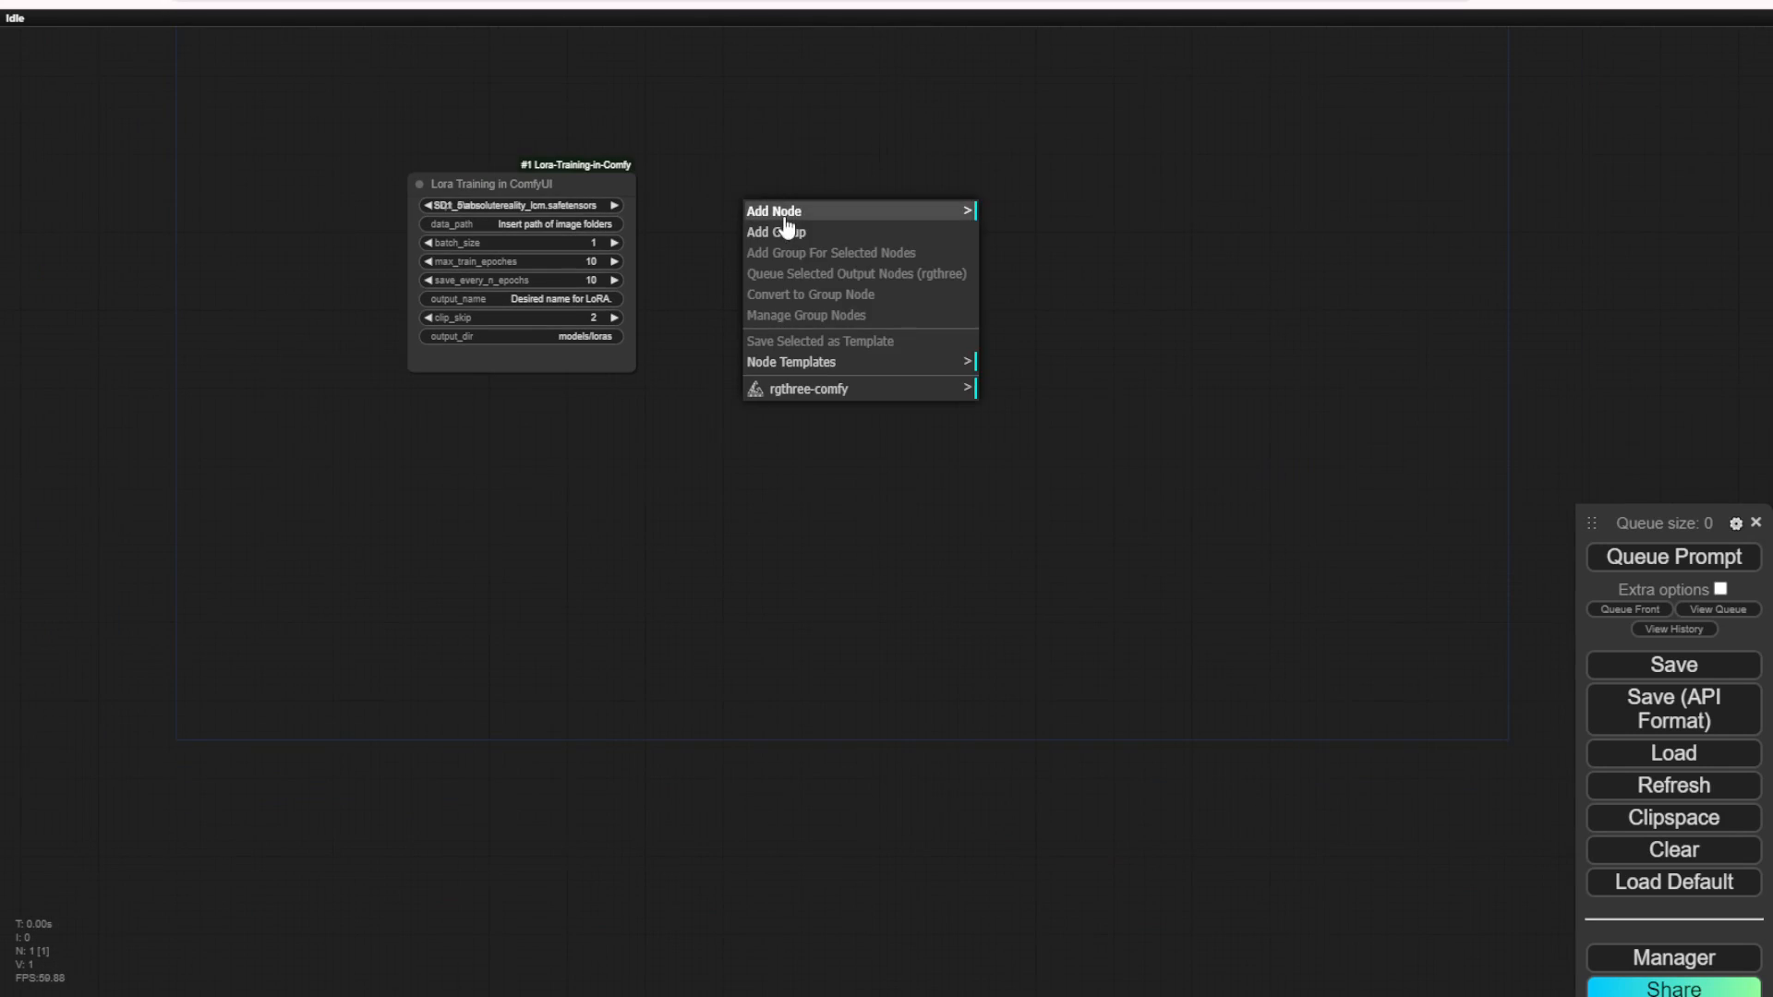
left_click(781, 211)
left_click(1055, 892)
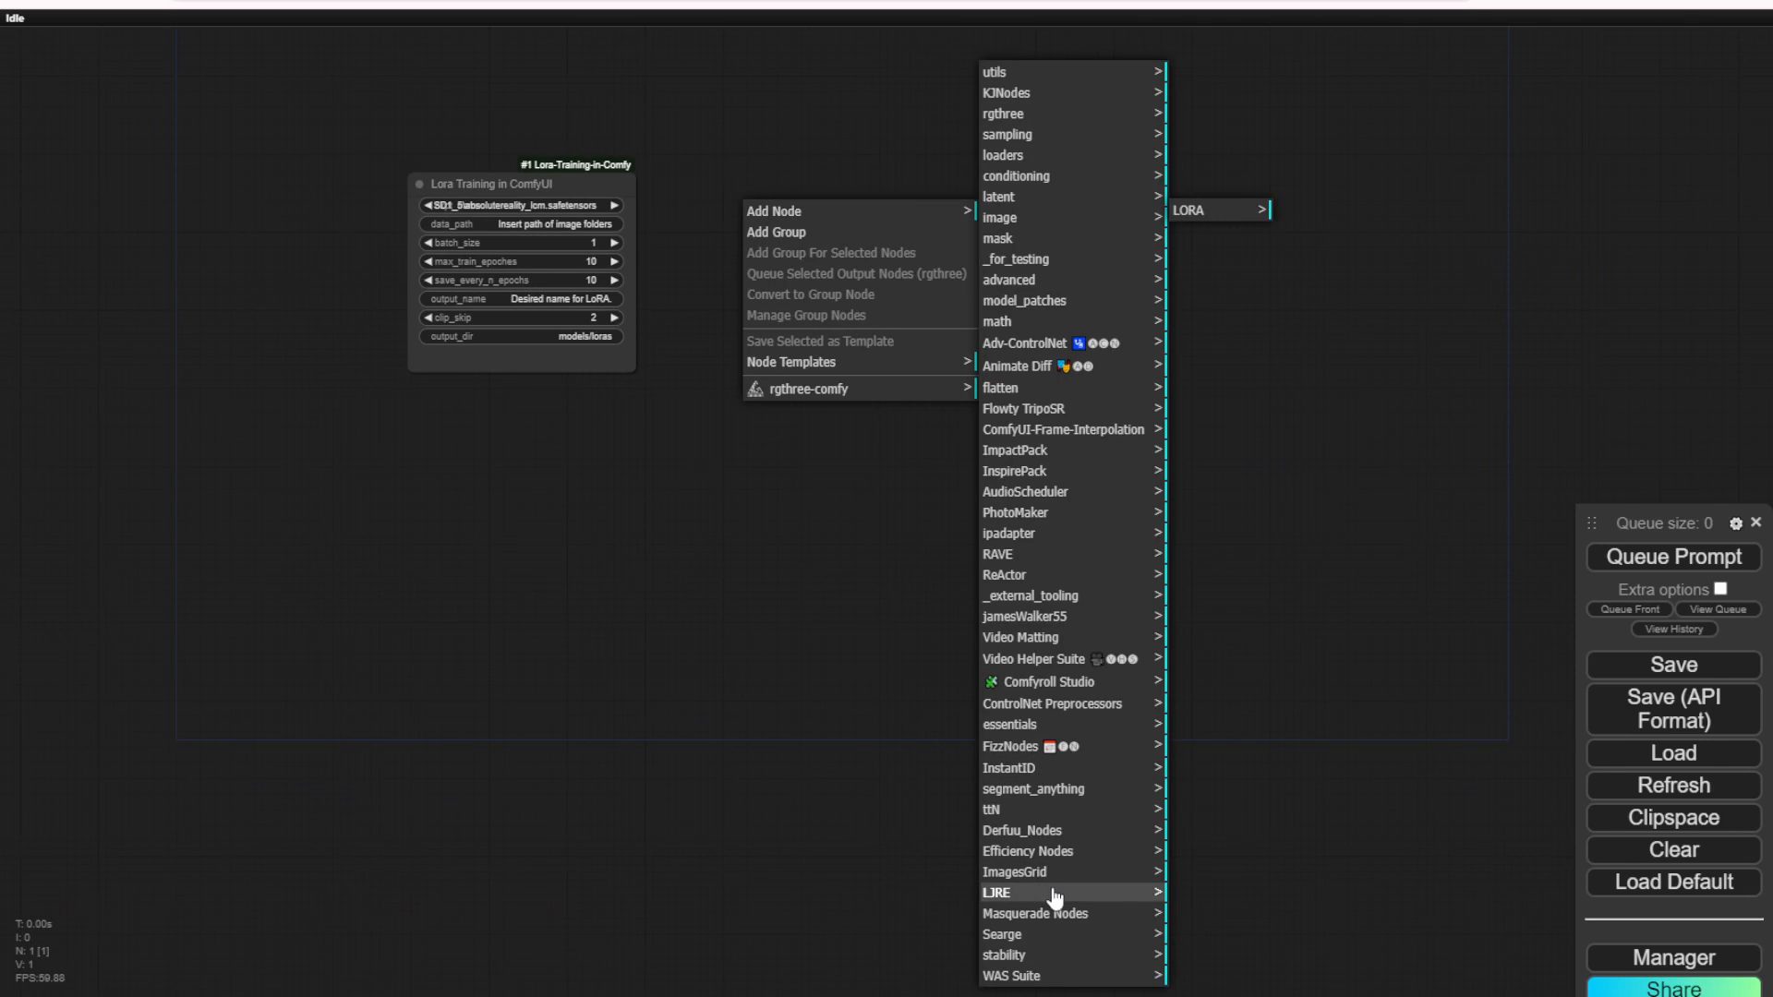
left_click(1235, 217)
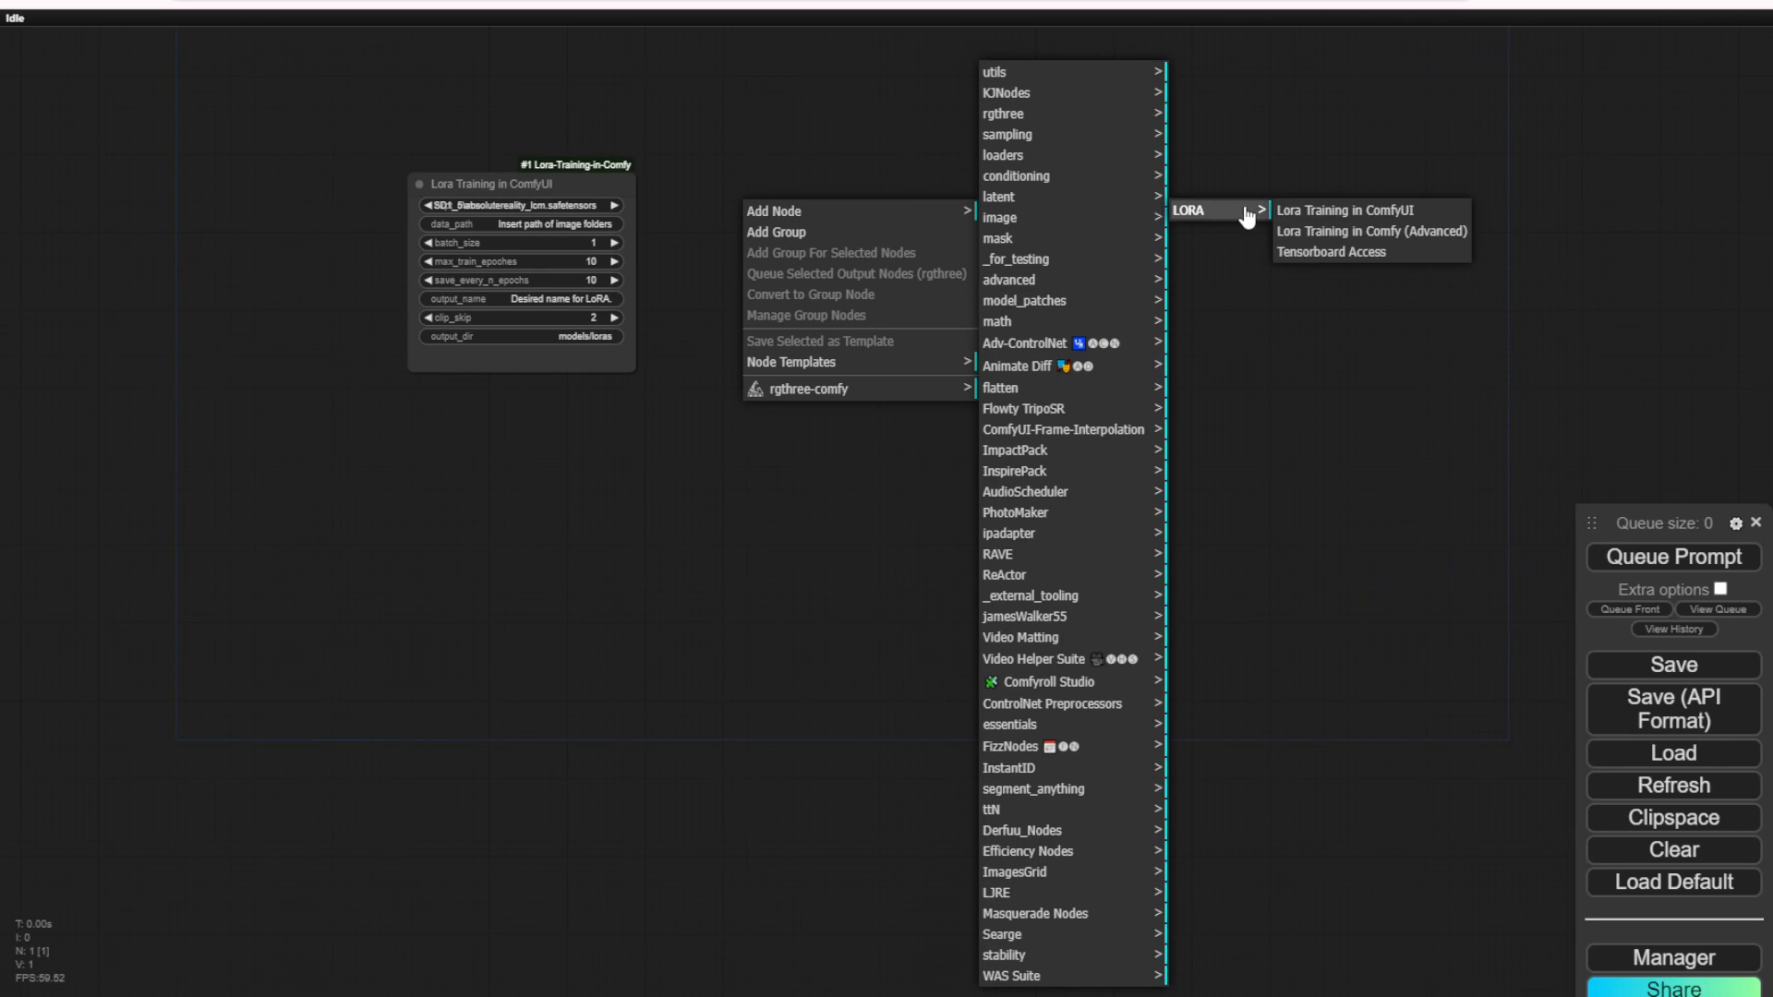
left_click(1359, 230)
Step: Move the advanced training node up beside the basic one and widen it so the checkpoint name is readable
scroll(1073, 244, "up", 5)
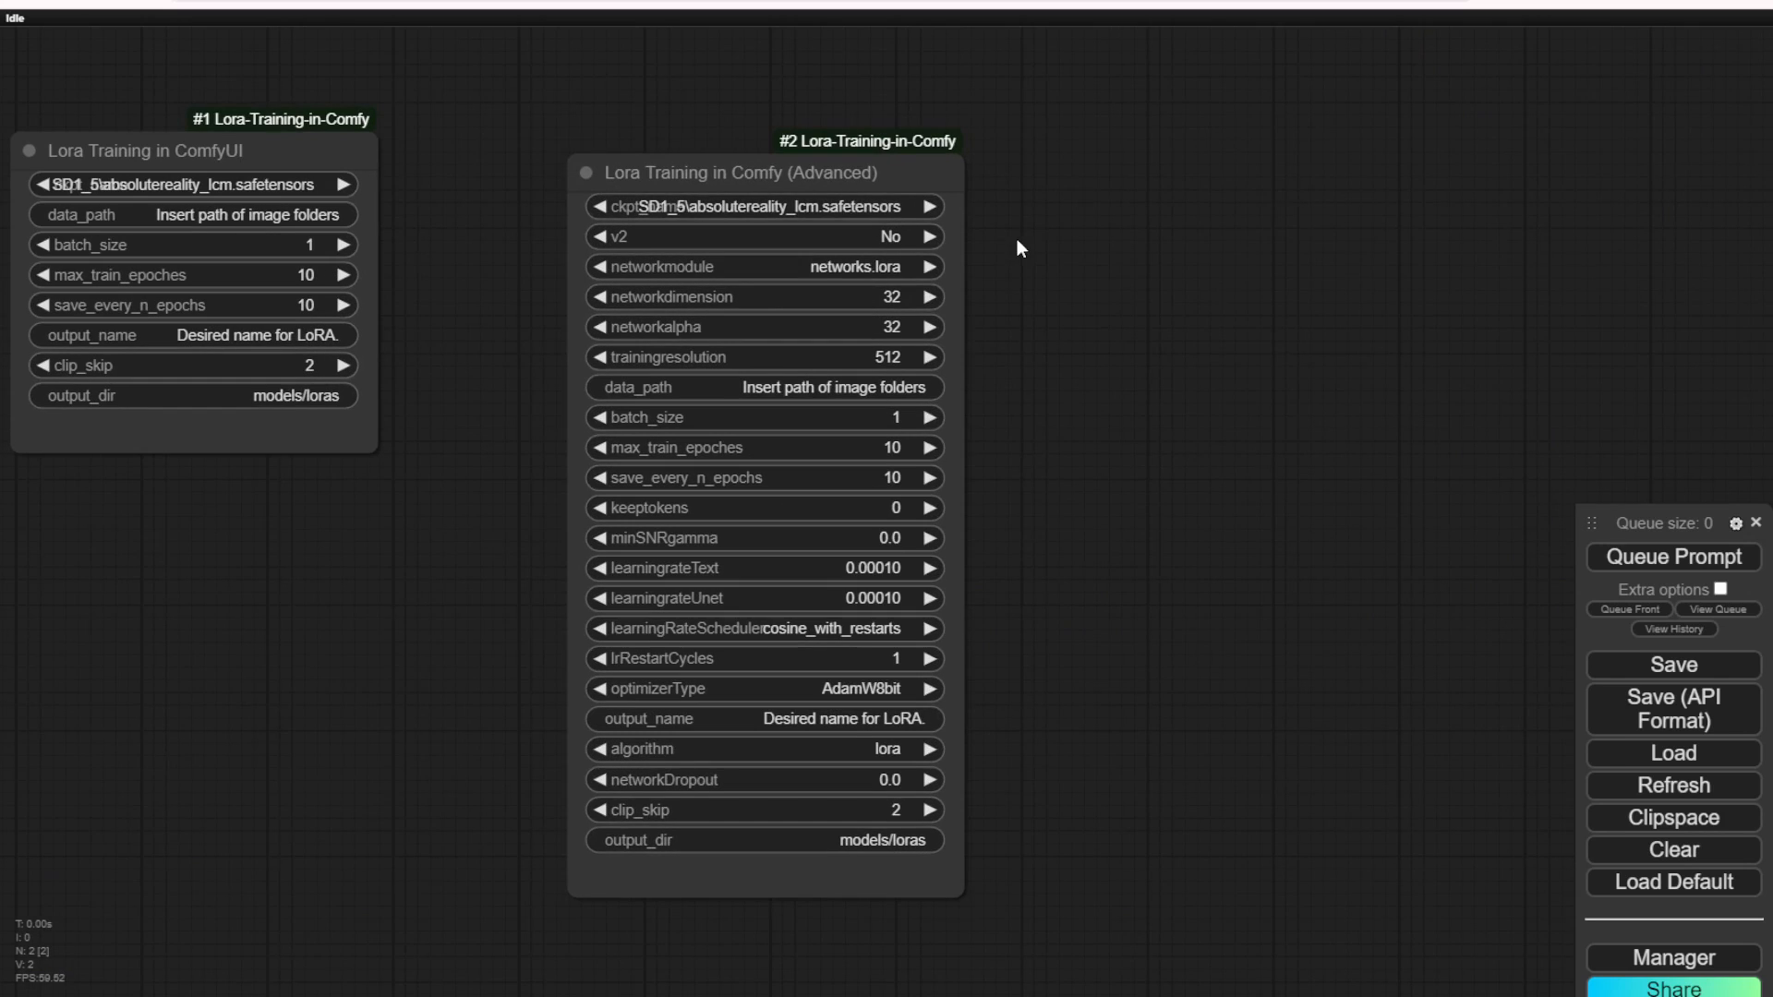
left_click_drag(879, 163, 835, 108)
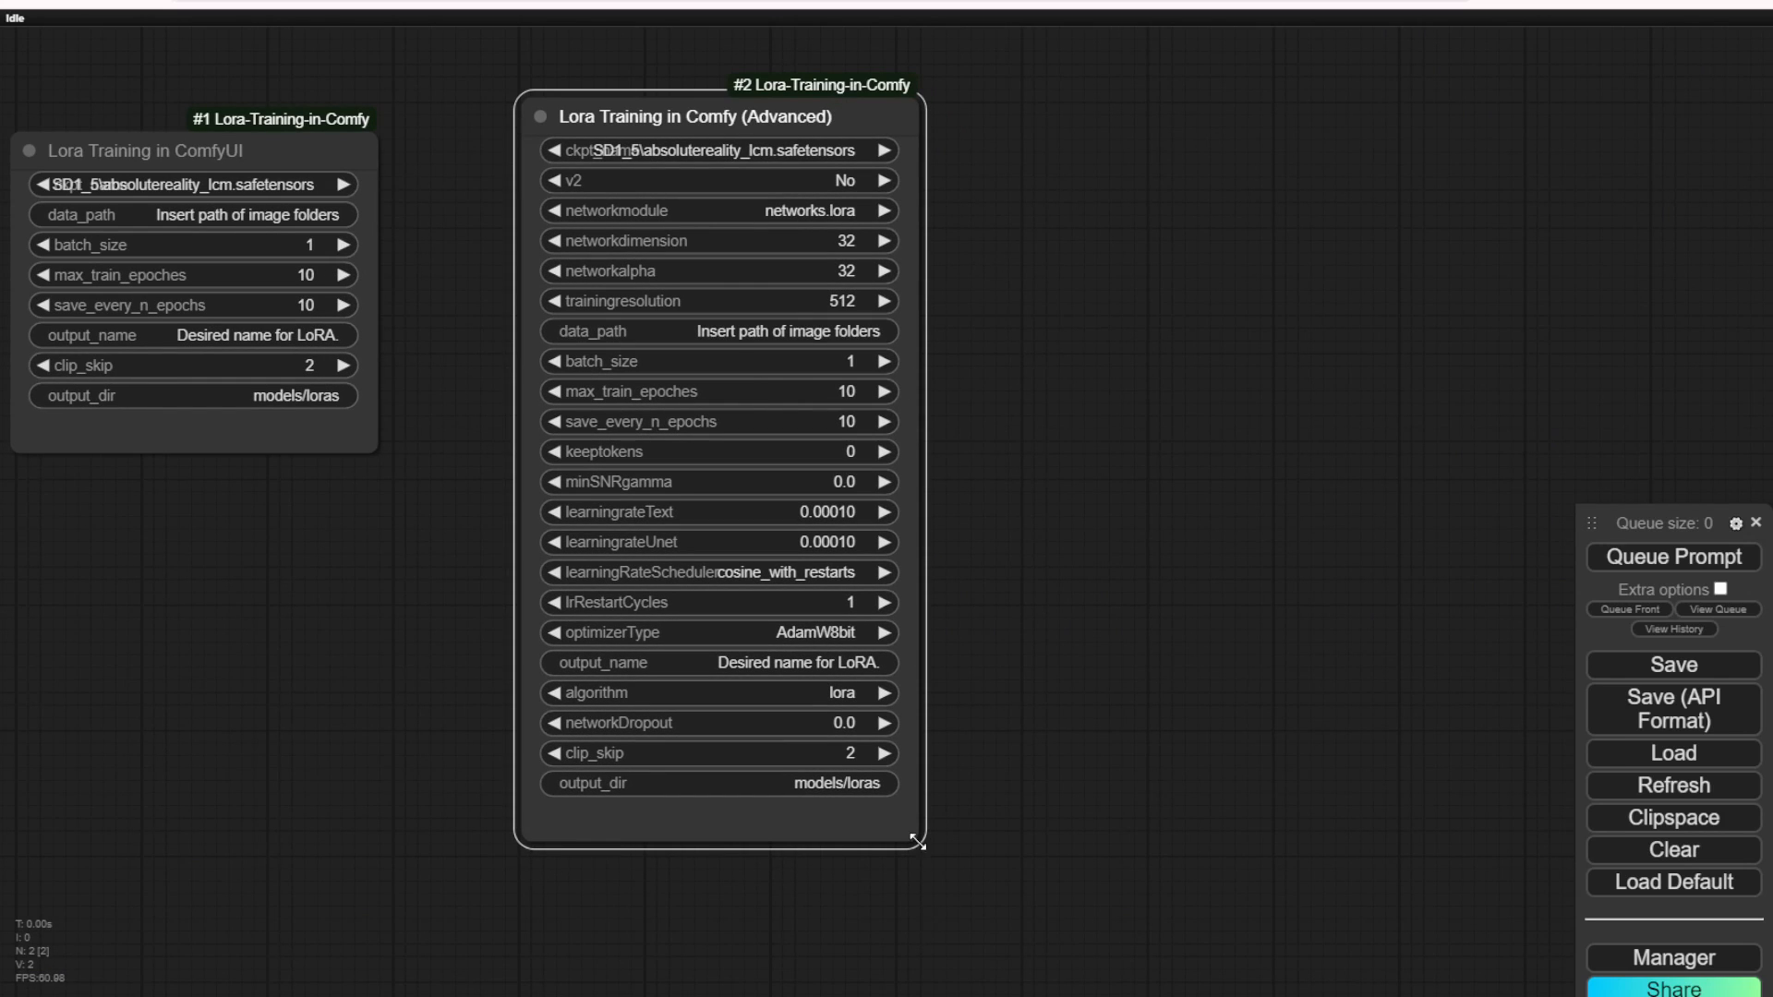
left_click_drag(921, 843, 1022, 833)
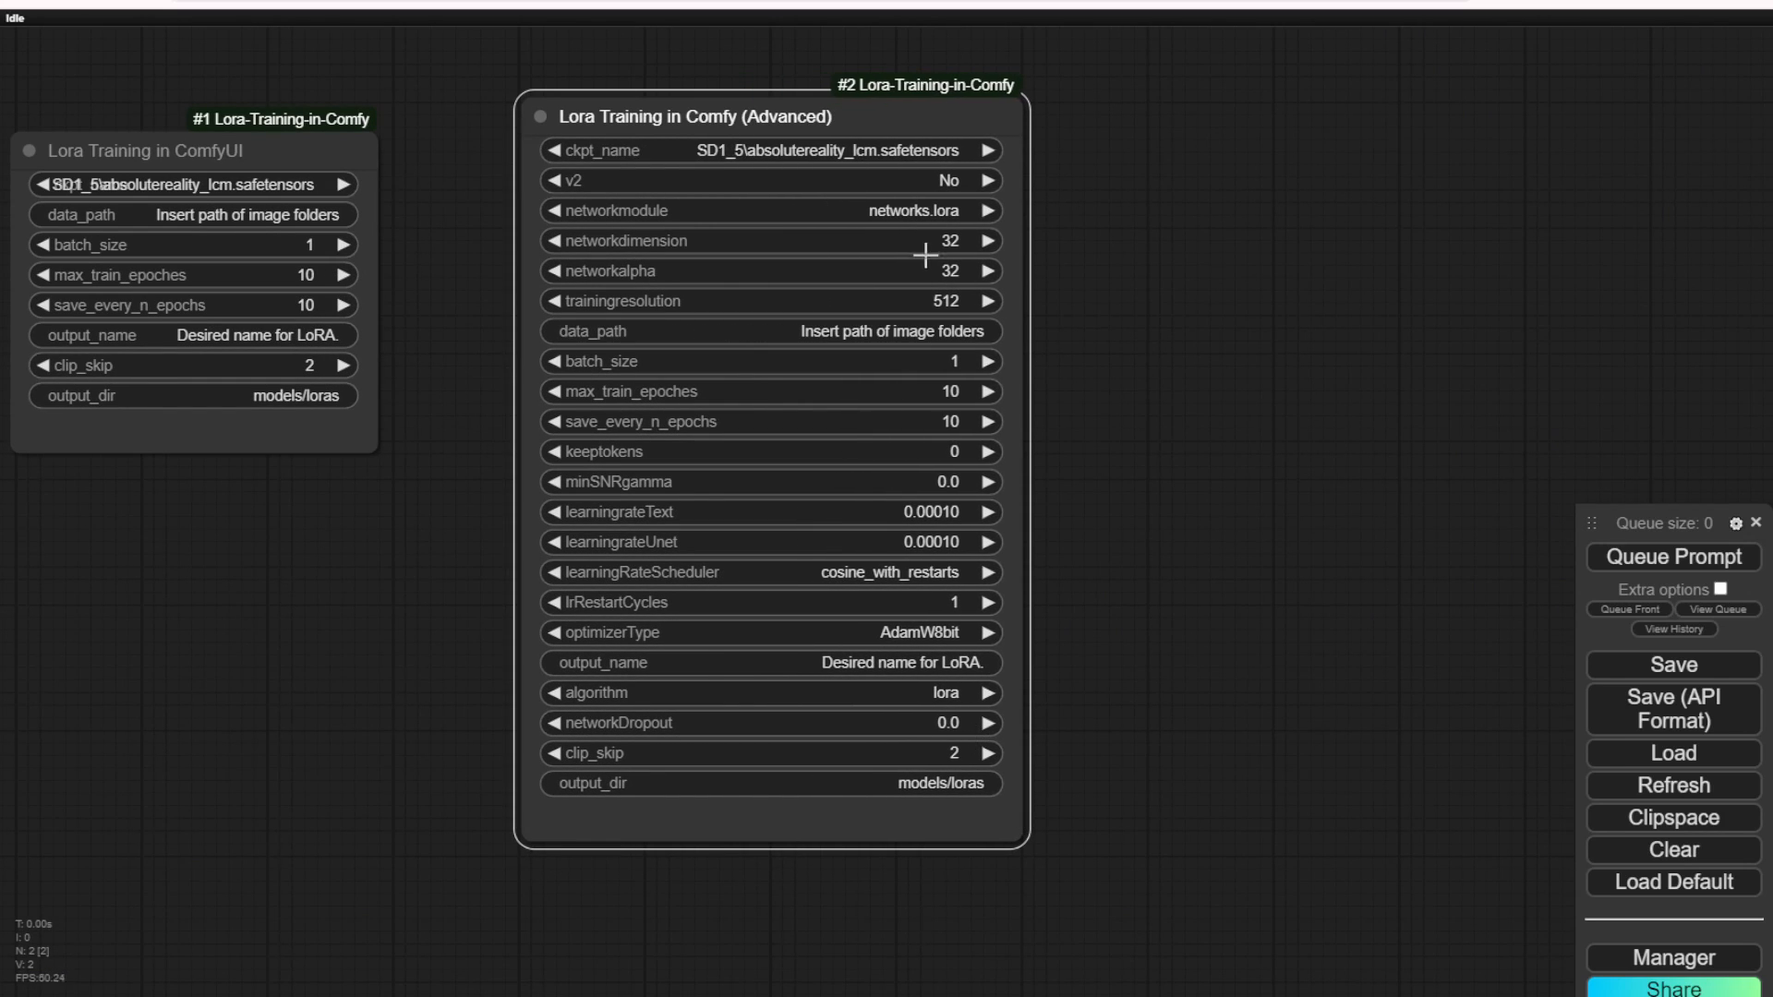
Step: Add a Tensorboard Access node beside the advanced training node and narrow it
scroll(1105, 530, "down", 3)
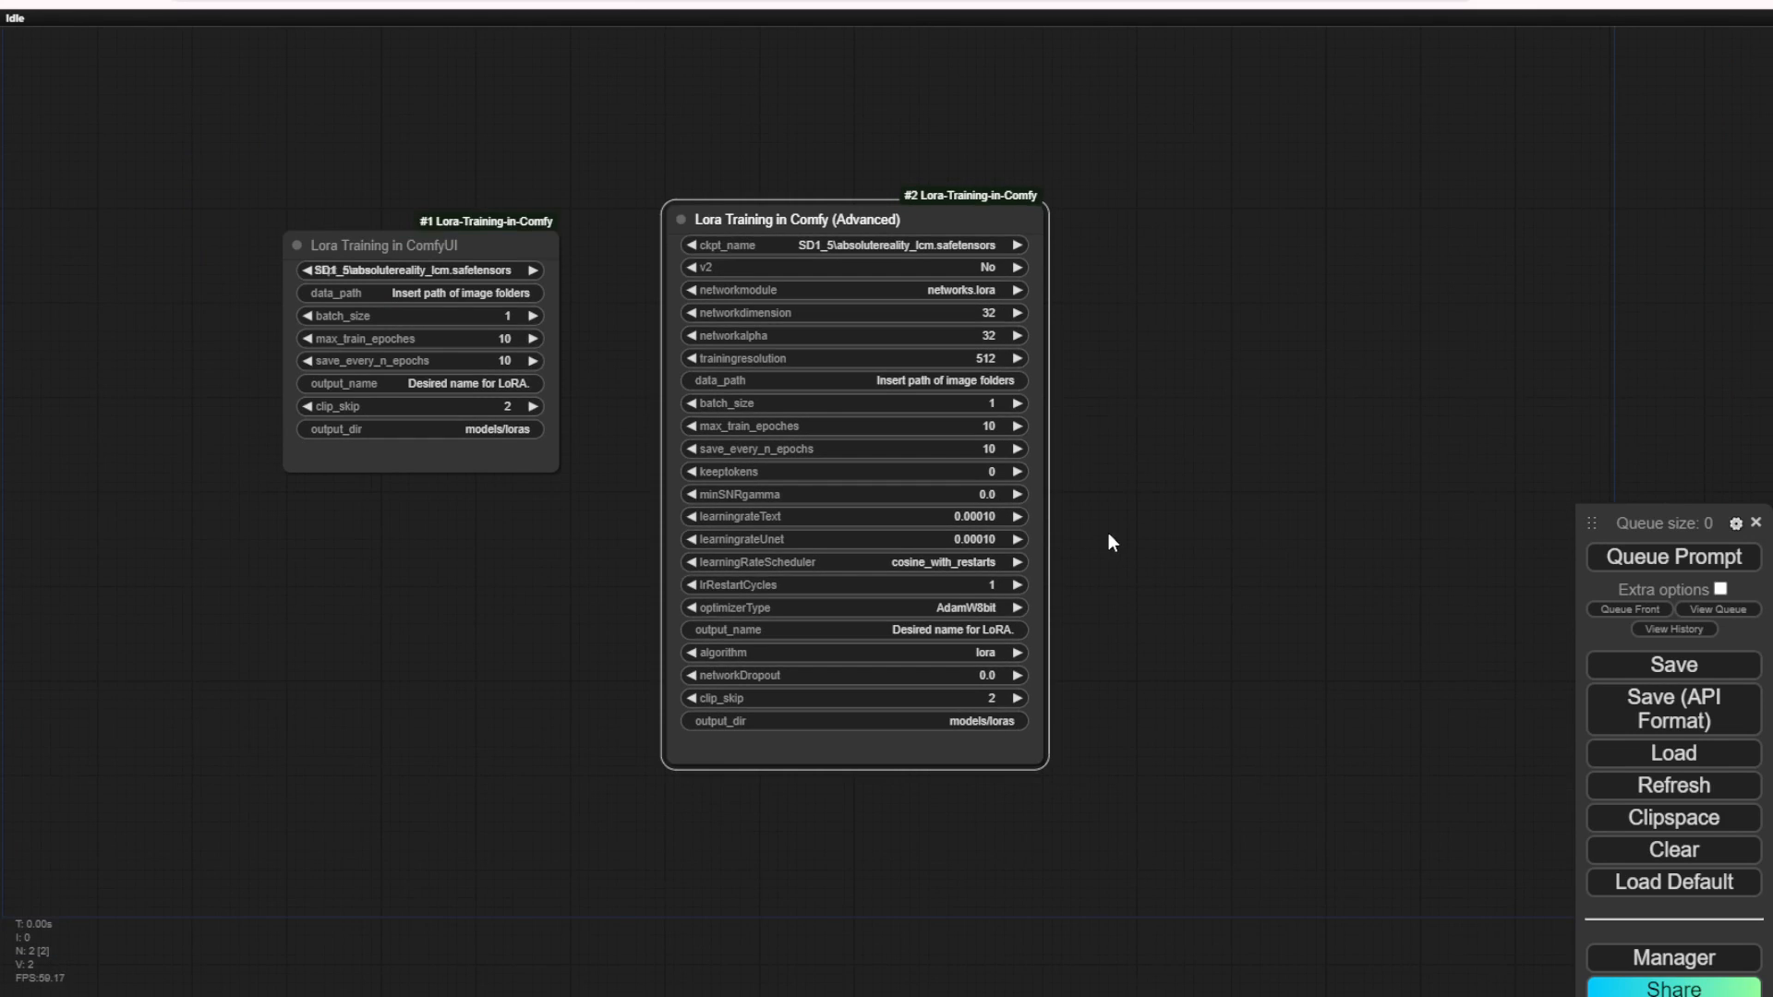
left_click_drag(1143, 527, 821, 507)
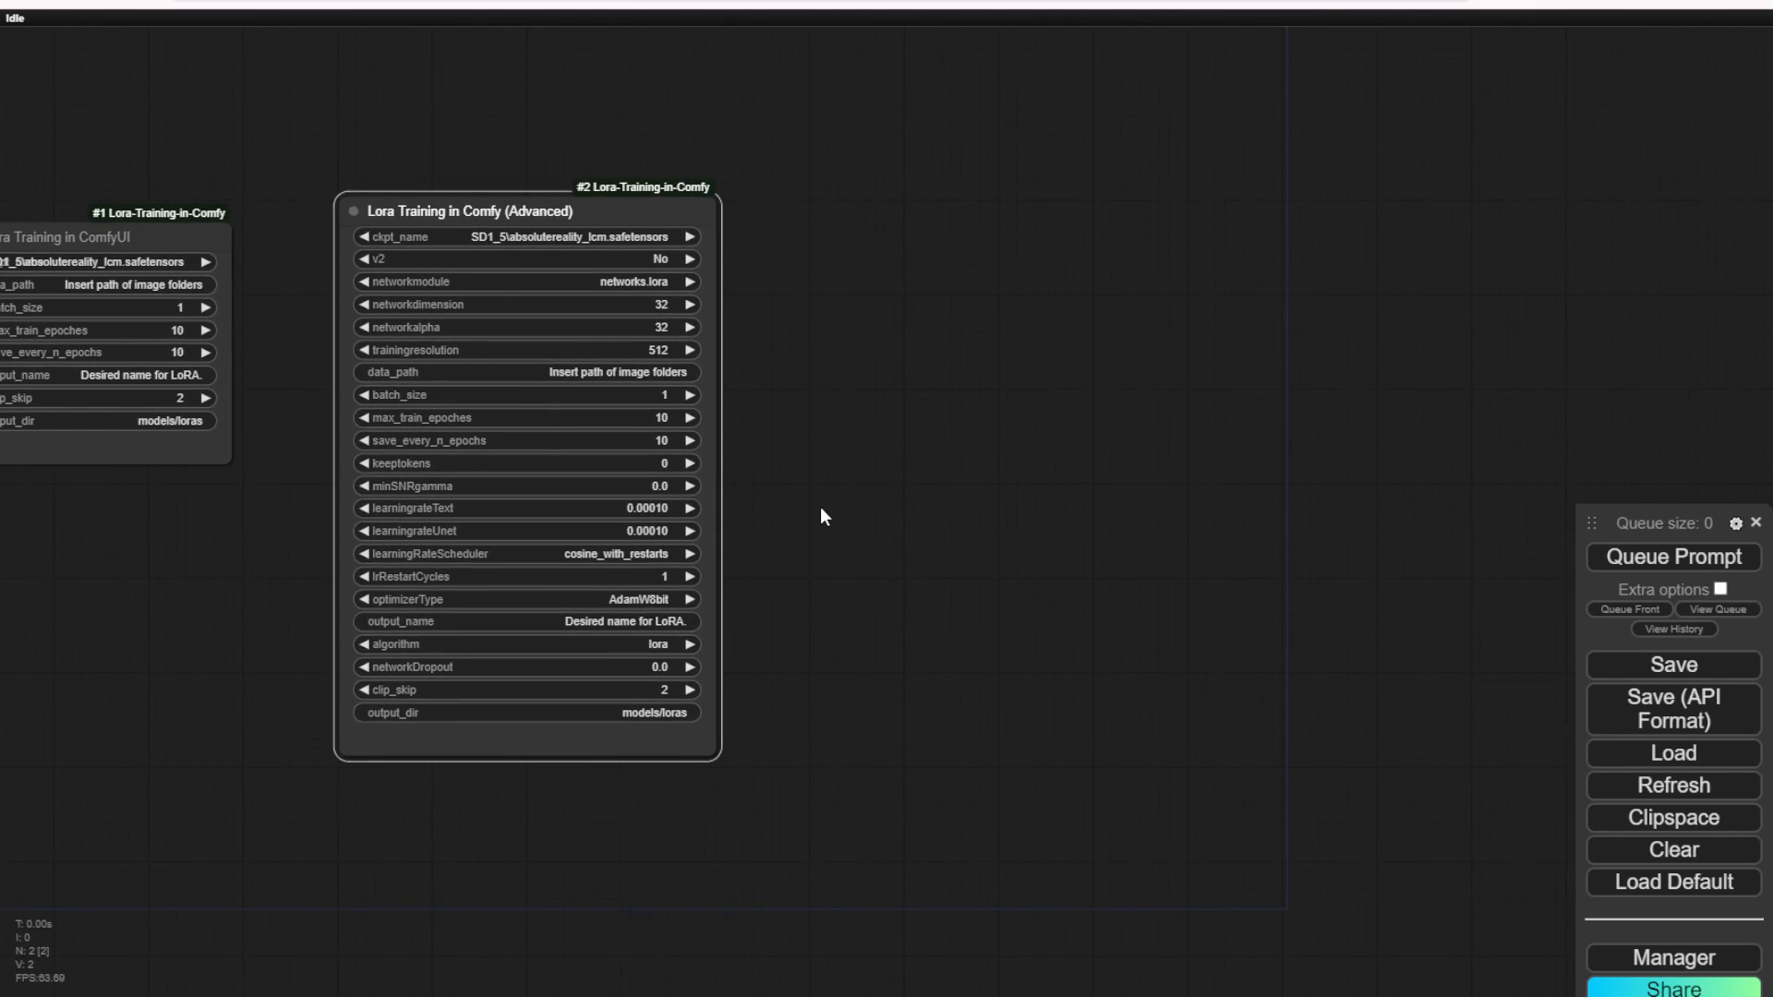
right_click(836, 206)
left_click(863, 207)
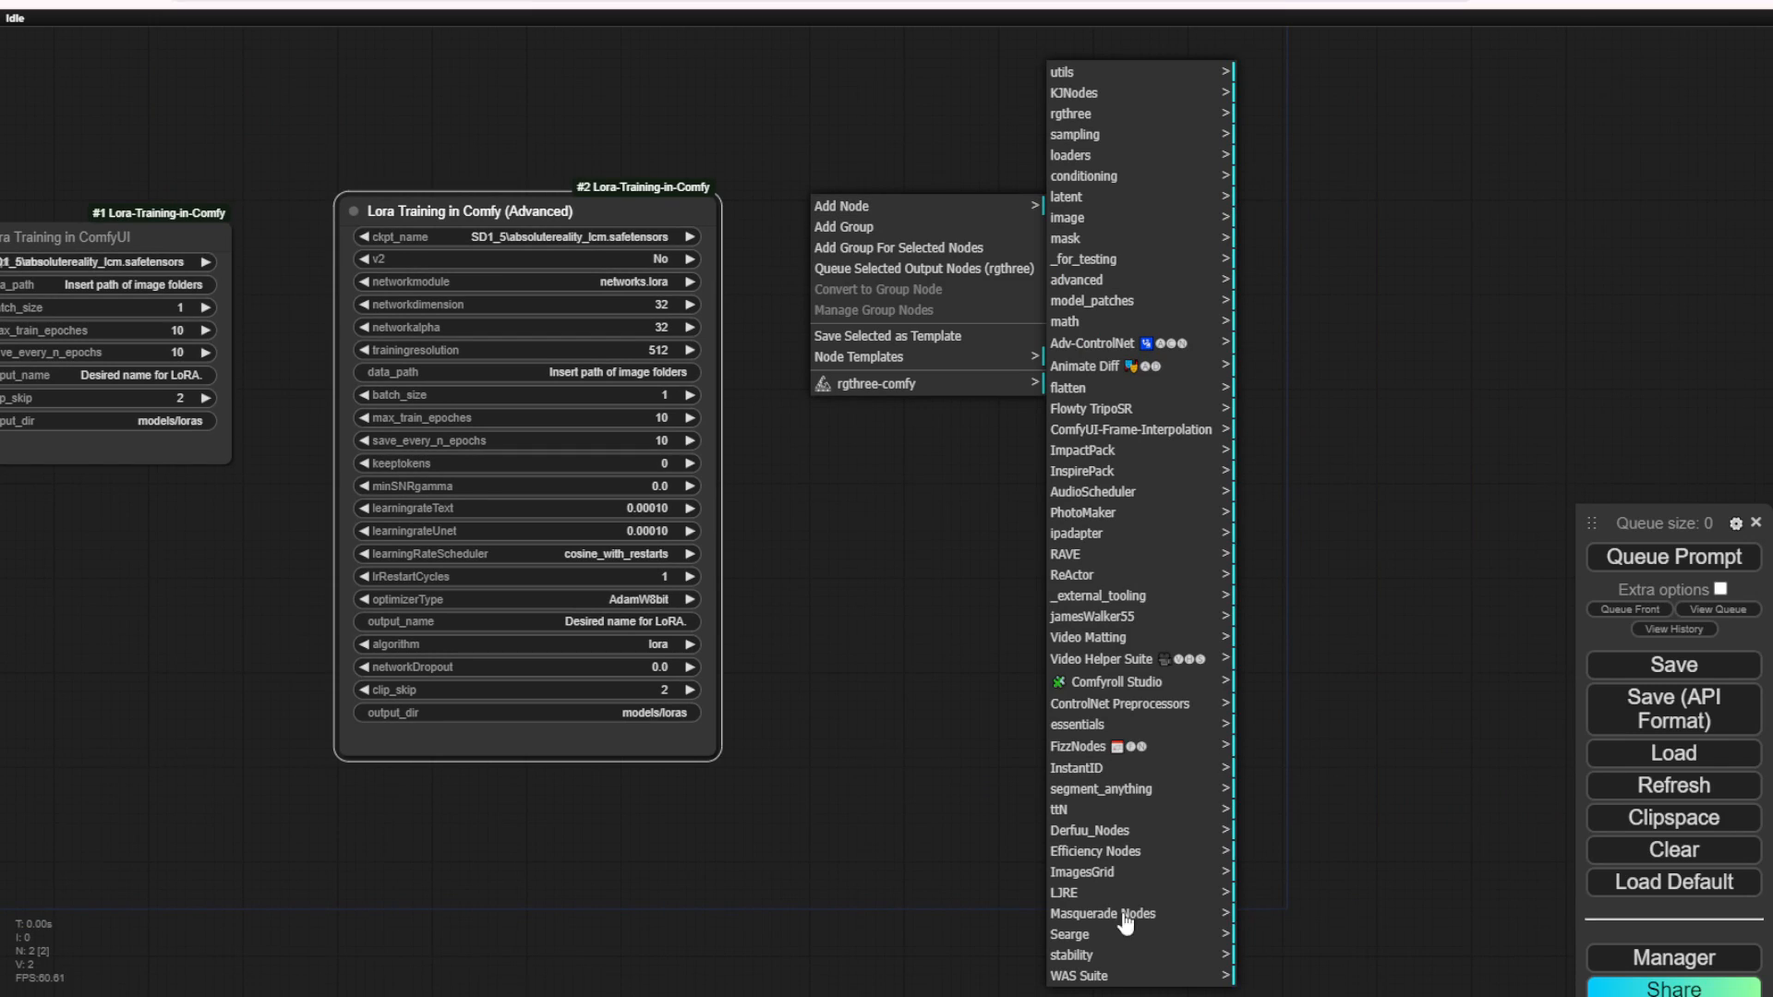
left_click(1071, 892)
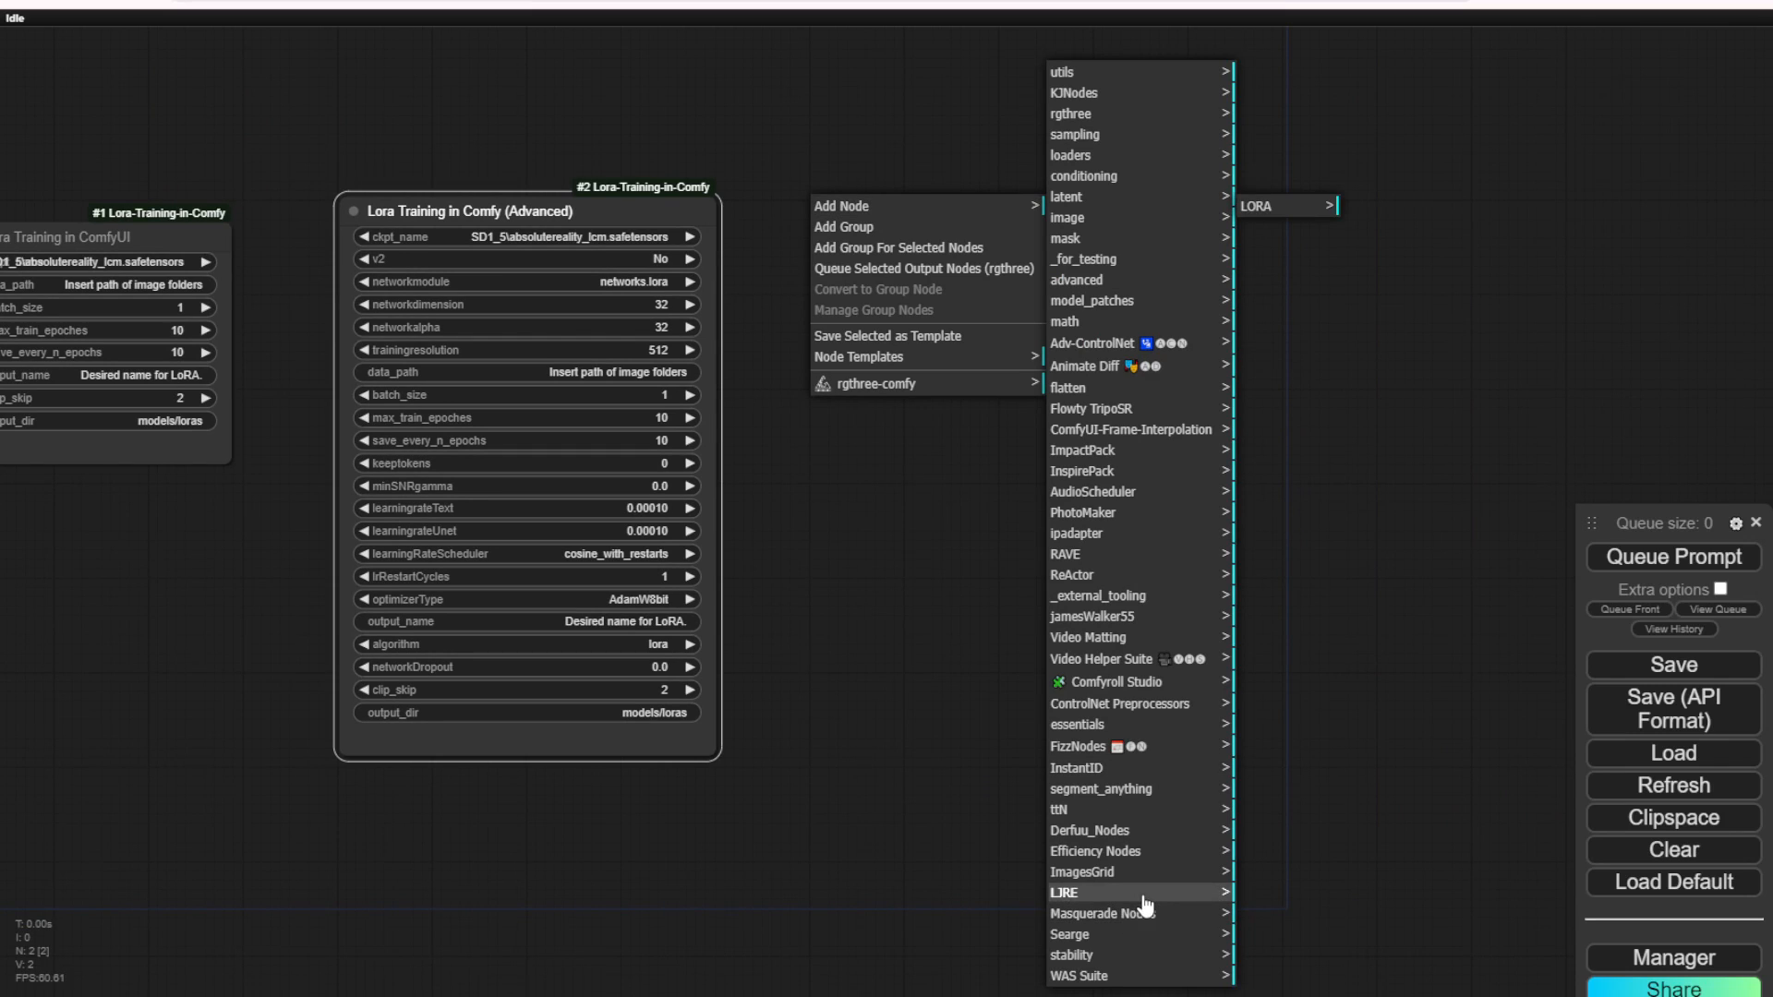
left_click(1301, 210)
left_click(1383, 249)
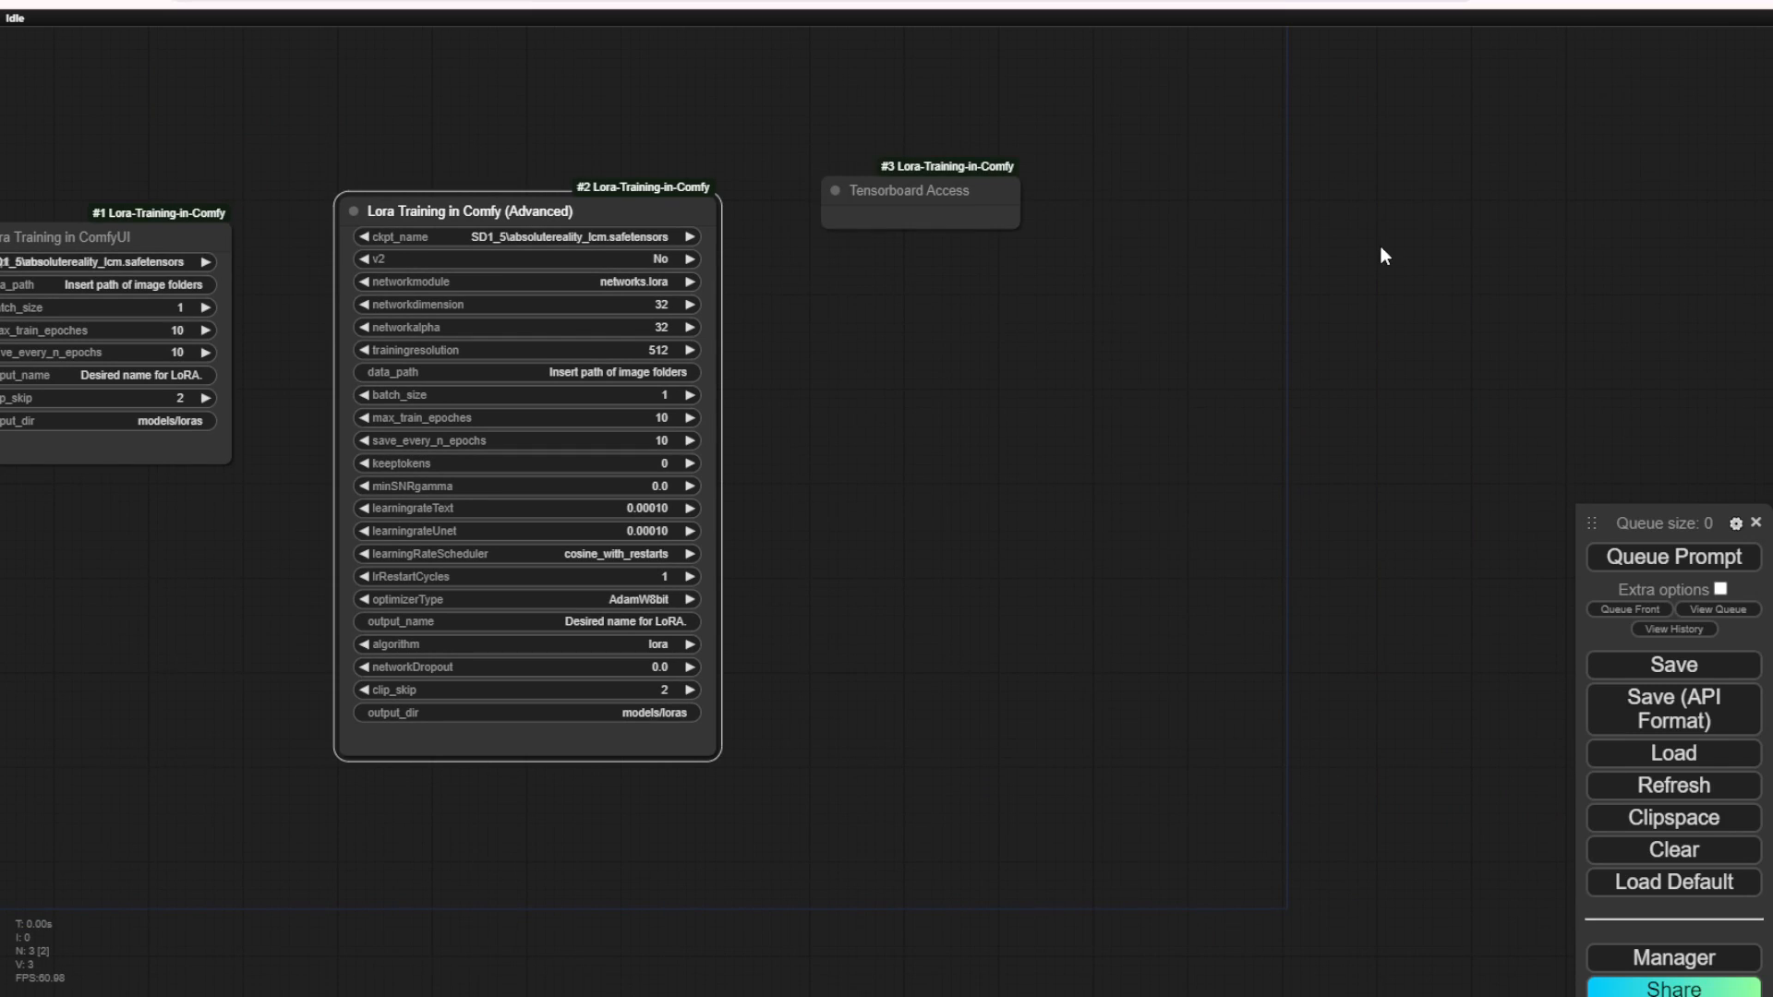
left_click_drag(1016, 227, 959, 191)
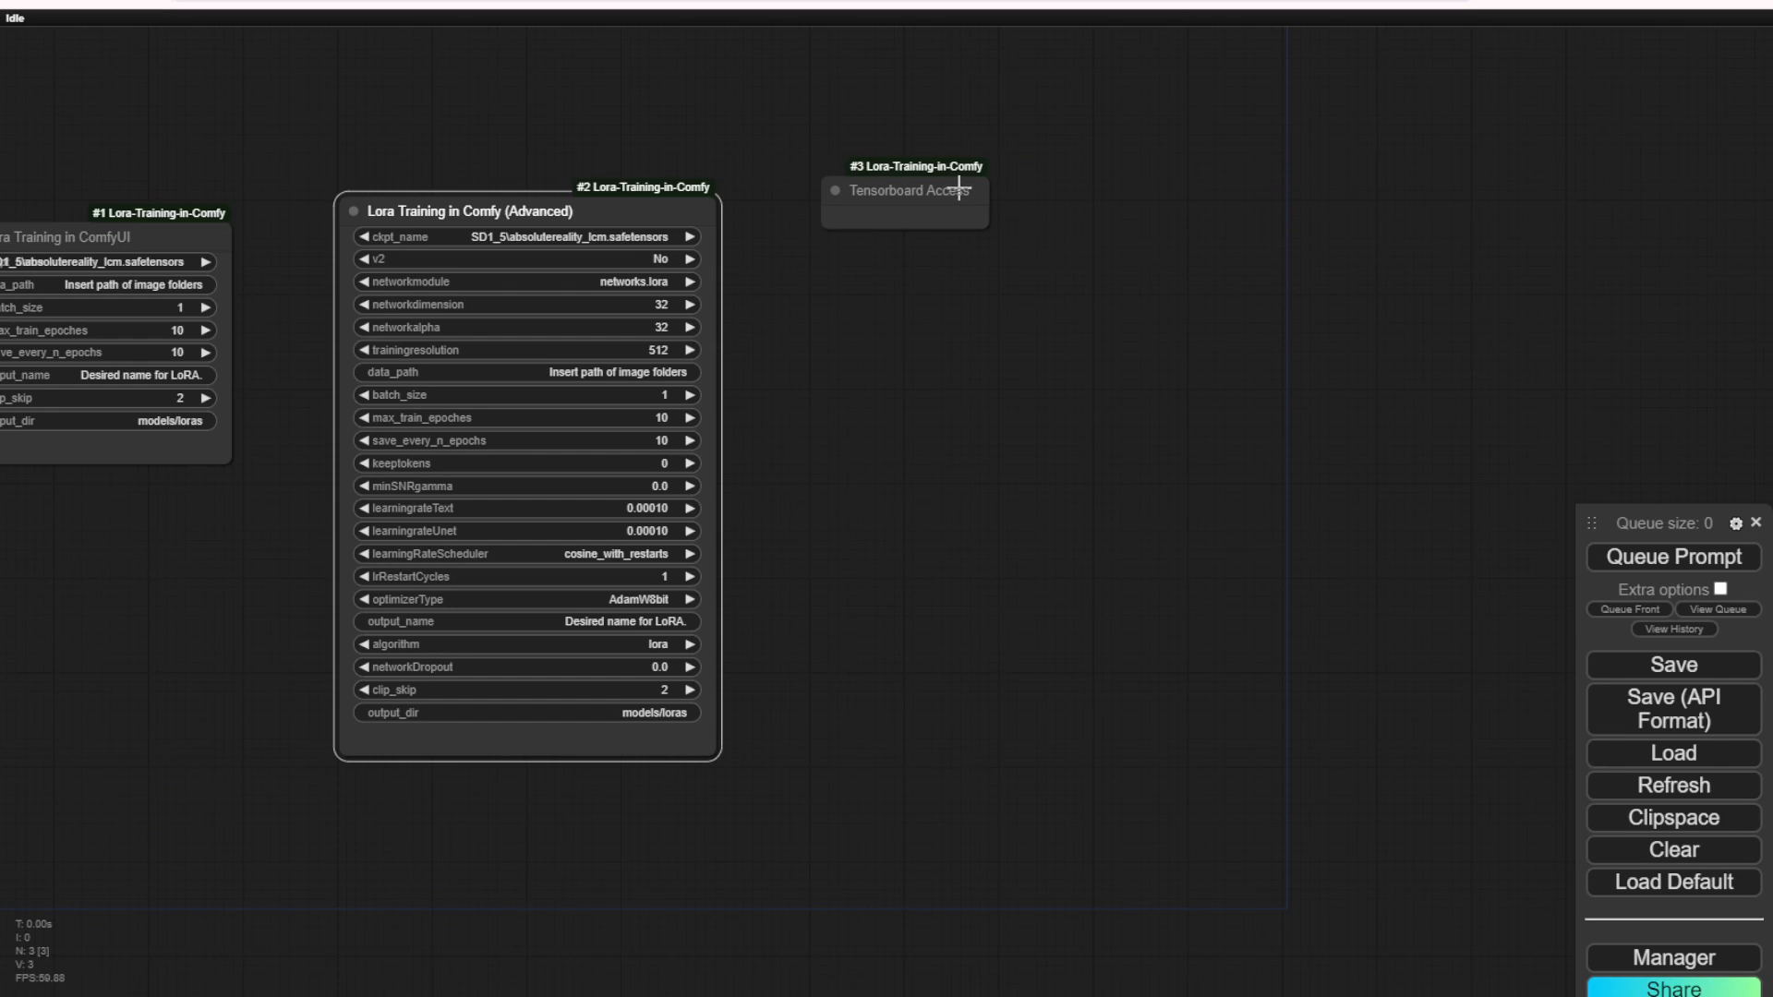
Step: Delete the Tensorboard Access node, leaving the two Lora training nodes on the canvas
left_click(968, 196)
key("Delete")
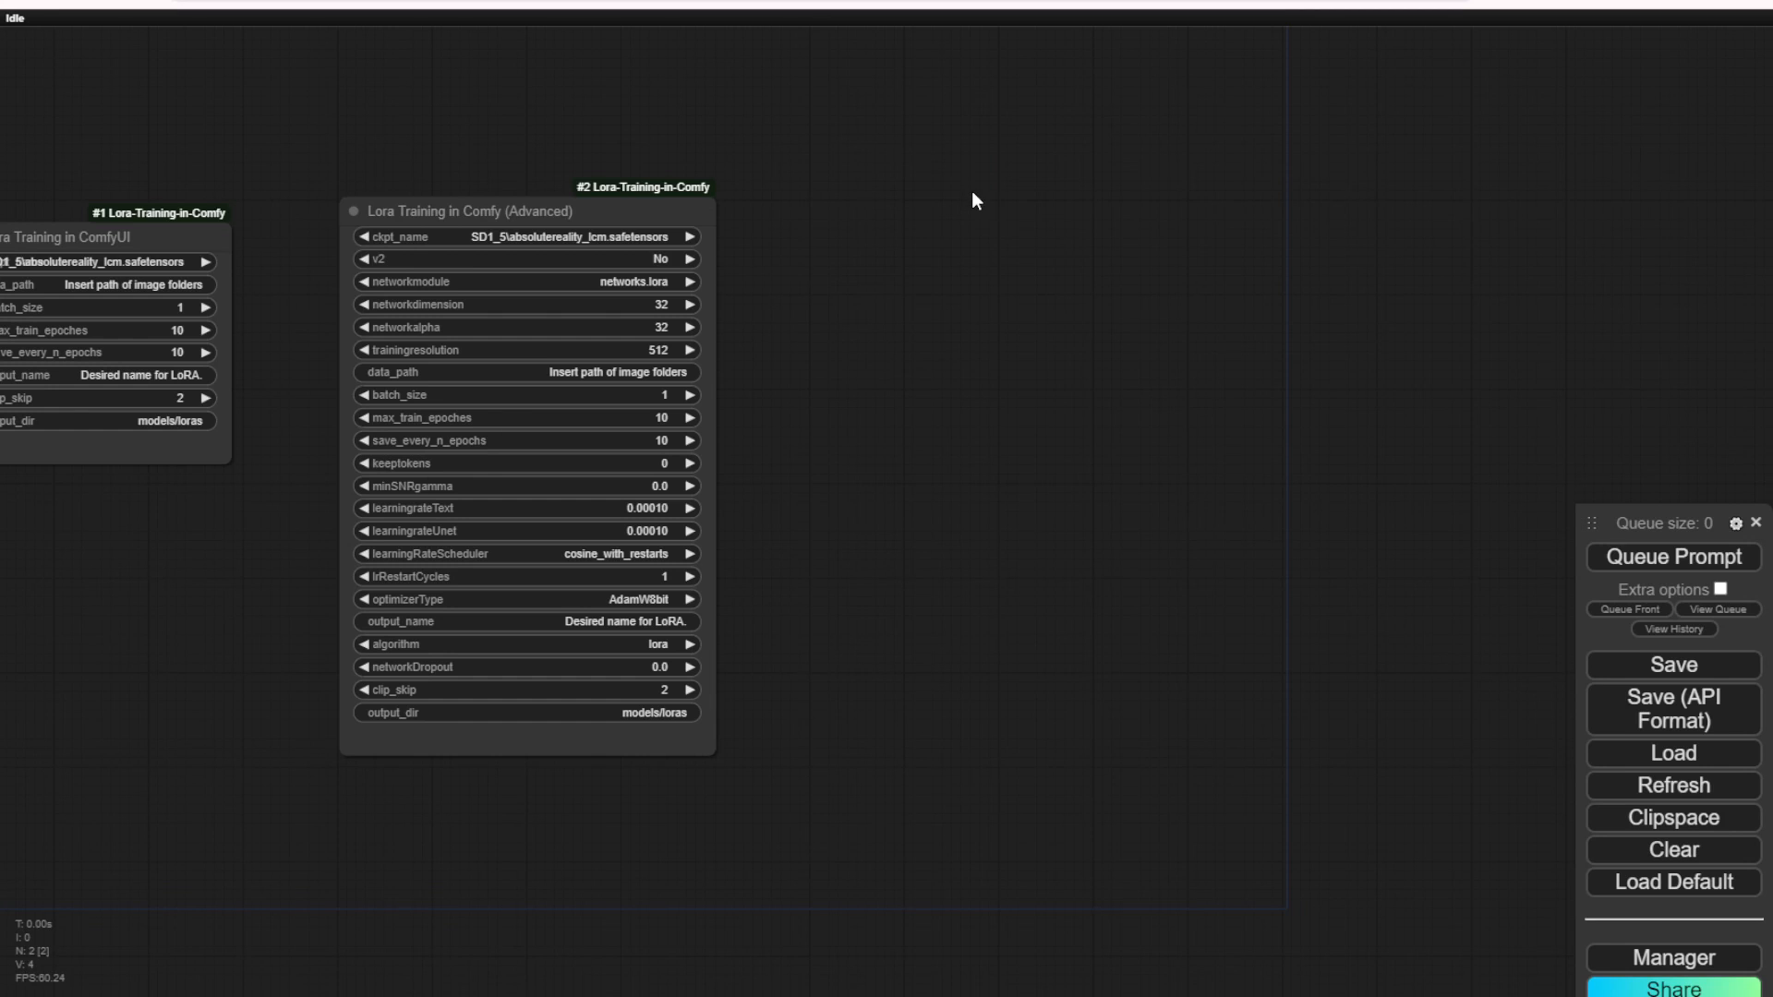
scroll(971, 197, "down", 3)
left_click_drag(970, 230, 1167, 273)
scroll(1159, 277, "up", 1)
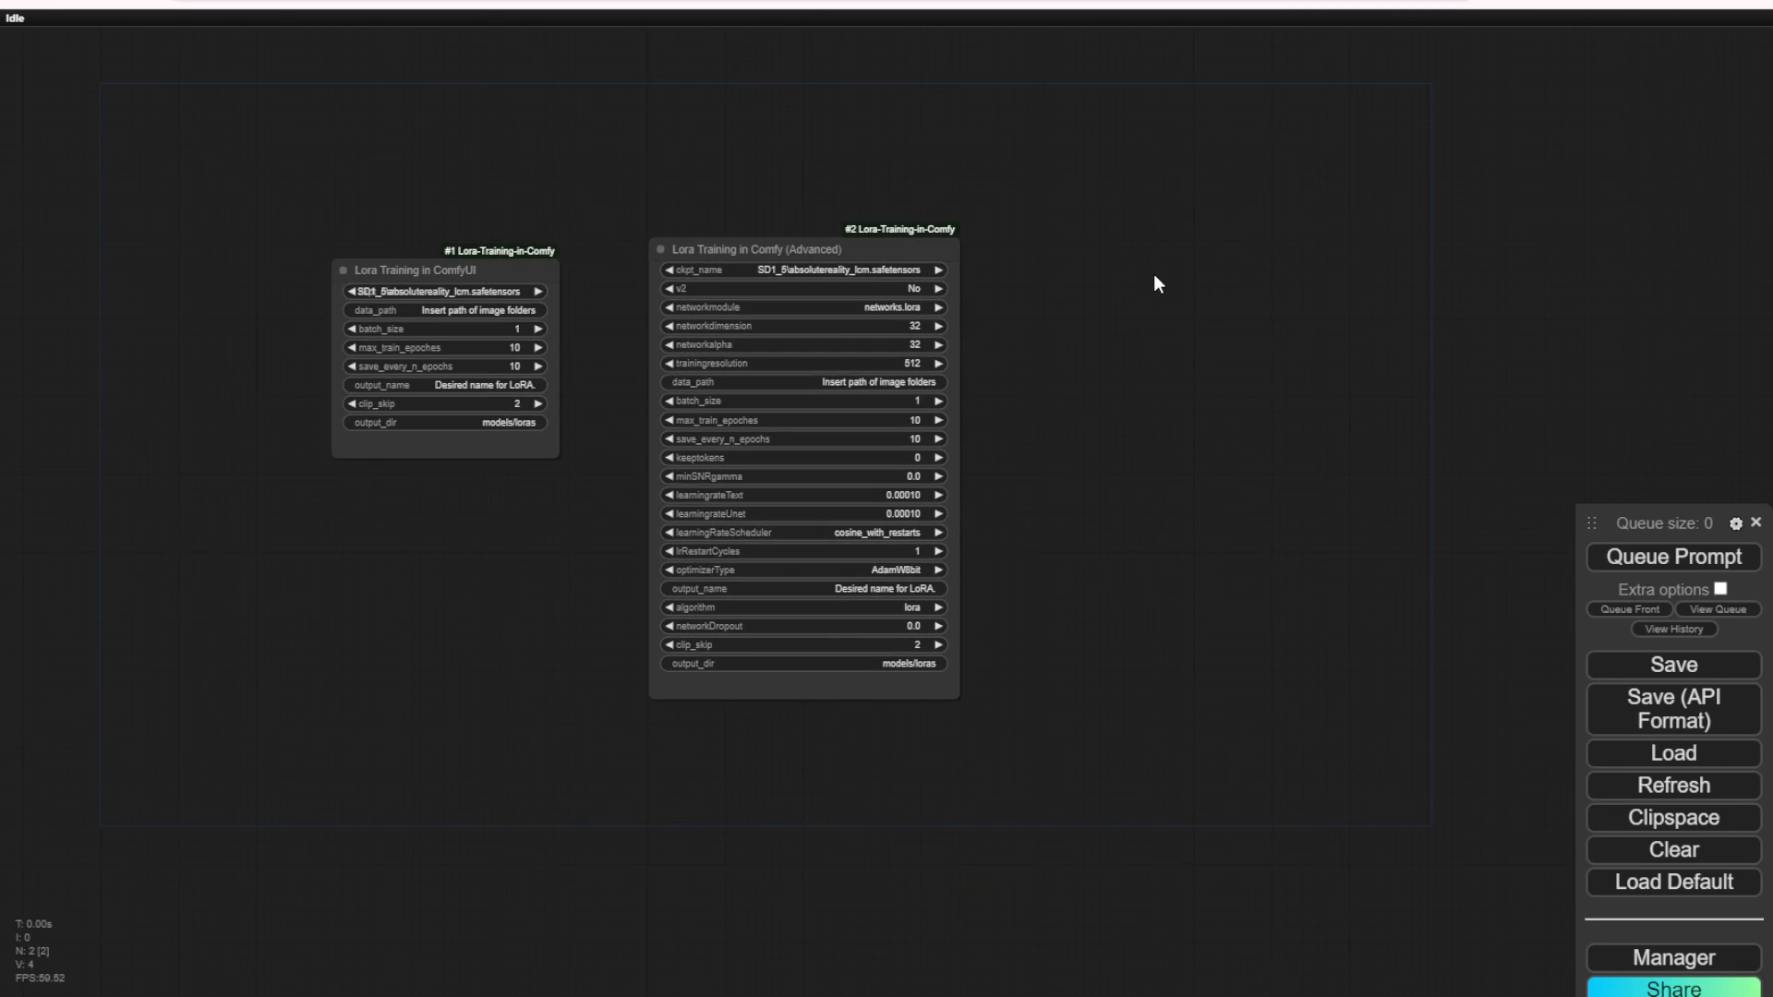
left_click(894, 251)
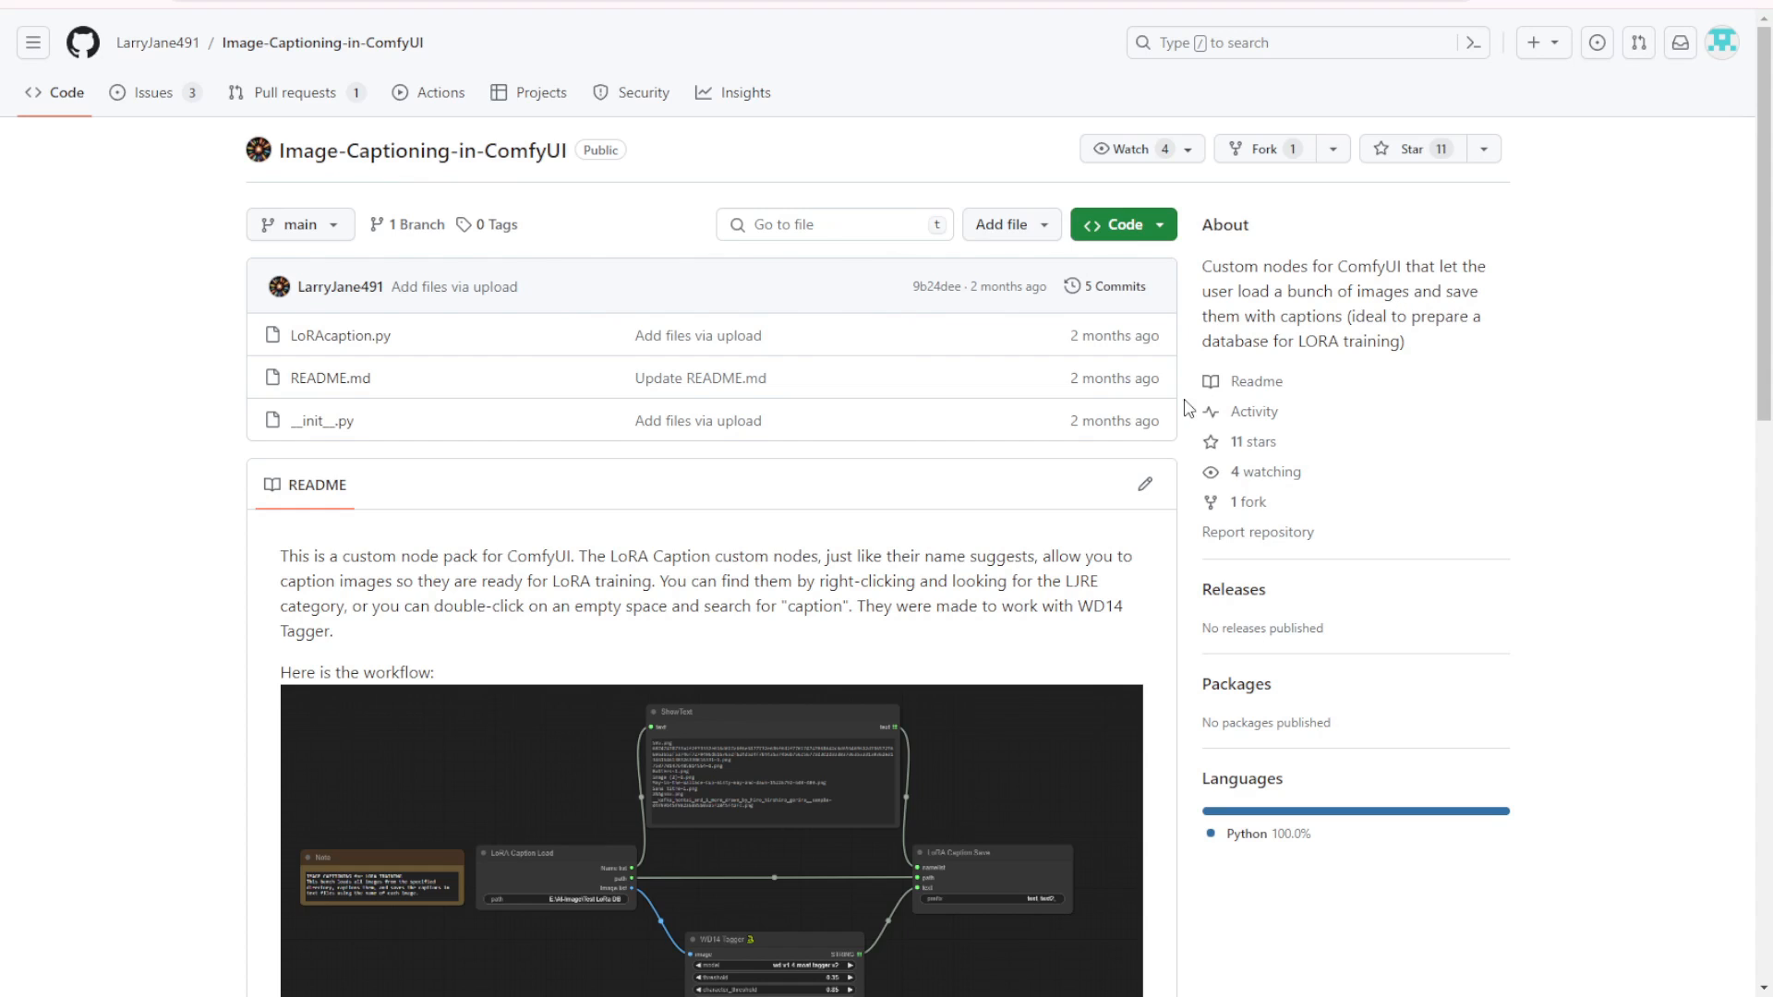
Step: Read the Image-Captioning-in-ComfyUI repository description and README for the pack's purpose, workflow and other required custom nodes
left_click_drag(1221, 266, 1346, 267)
left_click(1366, 267)
left_click_drag(1228, 300, 1419, 275)
left_click(1367, 288)
left_click_drag(1267, 316, 1413, 319)
left_click(1413, 319)
scroll(961, 729, "down", 6)
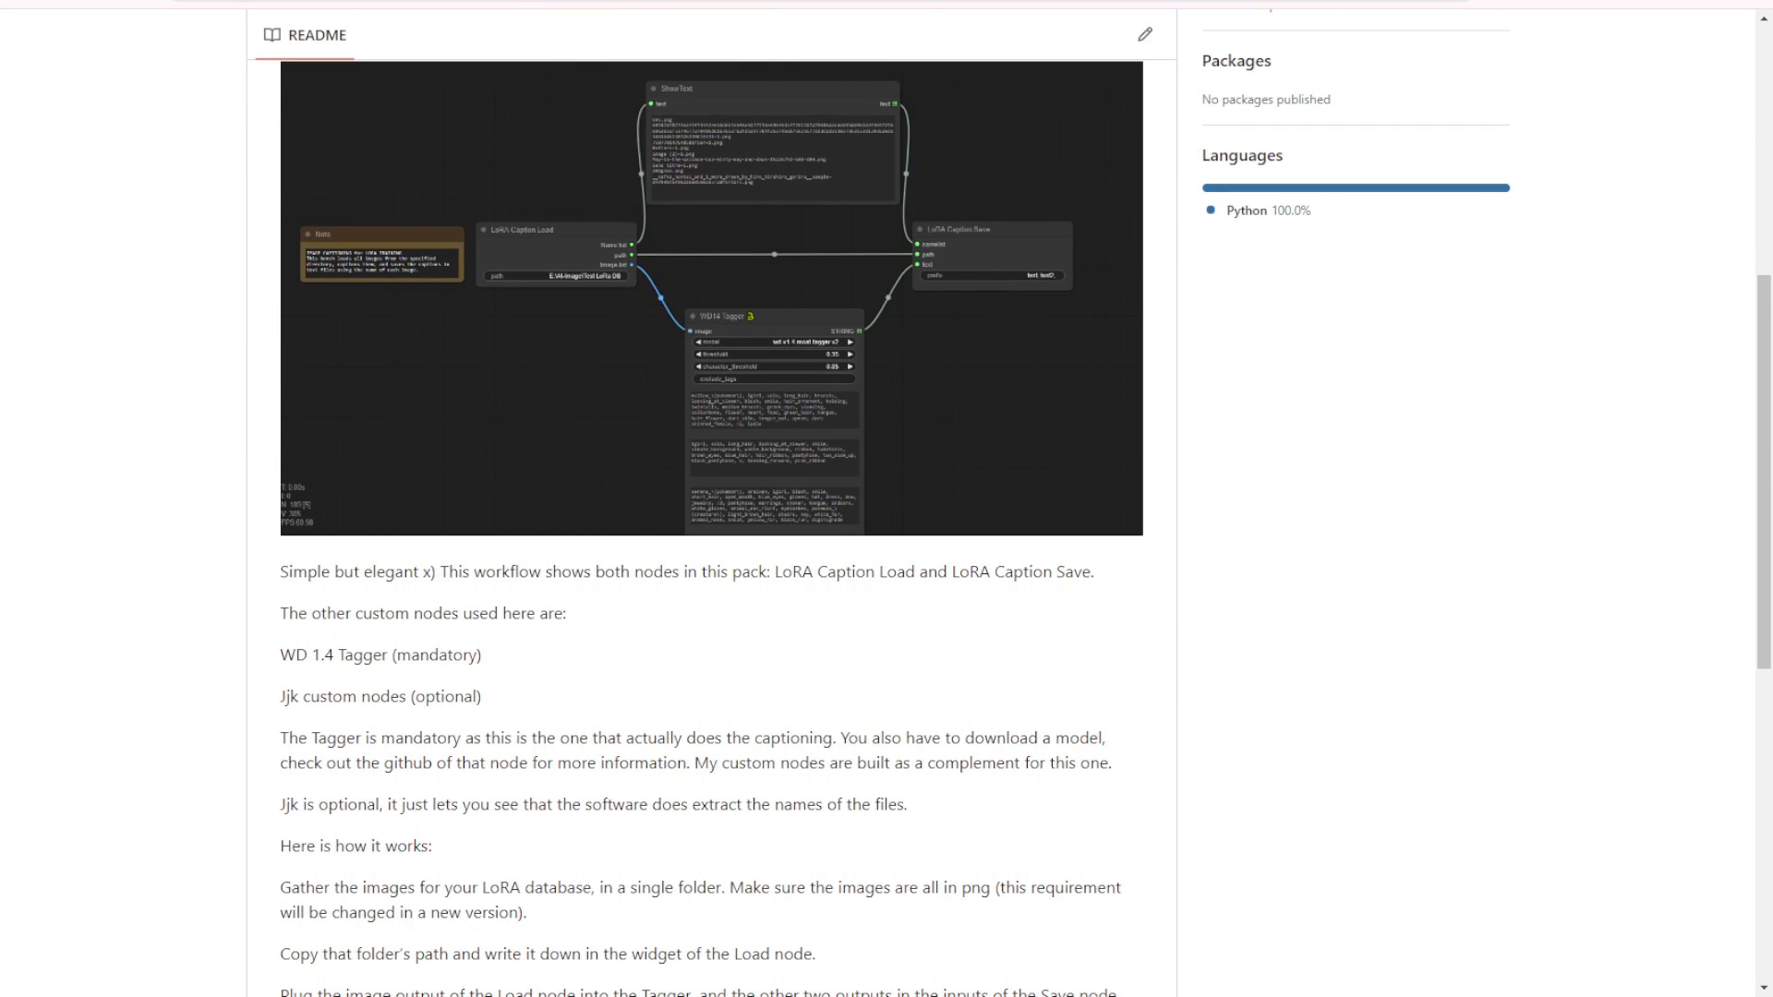
scroll(973, 499, "down", 1)
scroll(282, 455, "down", 2)
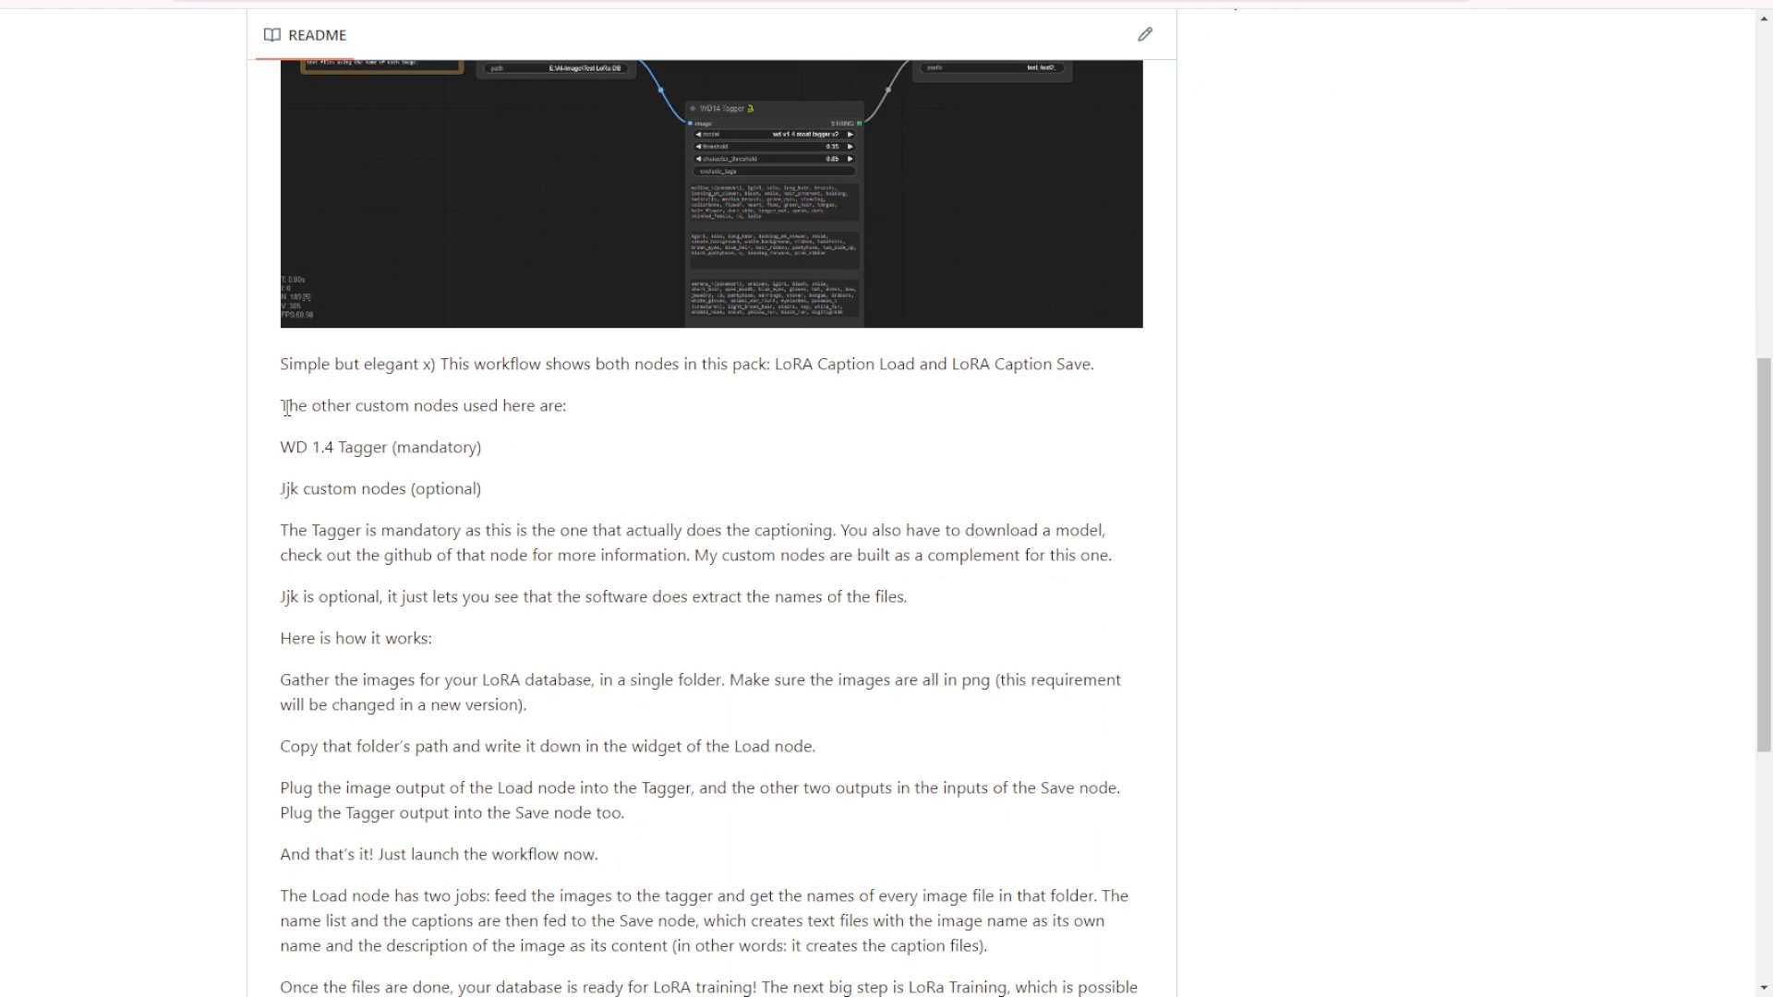
left_click_drag(287, 408, 556, 403)
left_click(558, 402)
left_click_drag(284, 449, 385, 449)
key("ctrl+c")
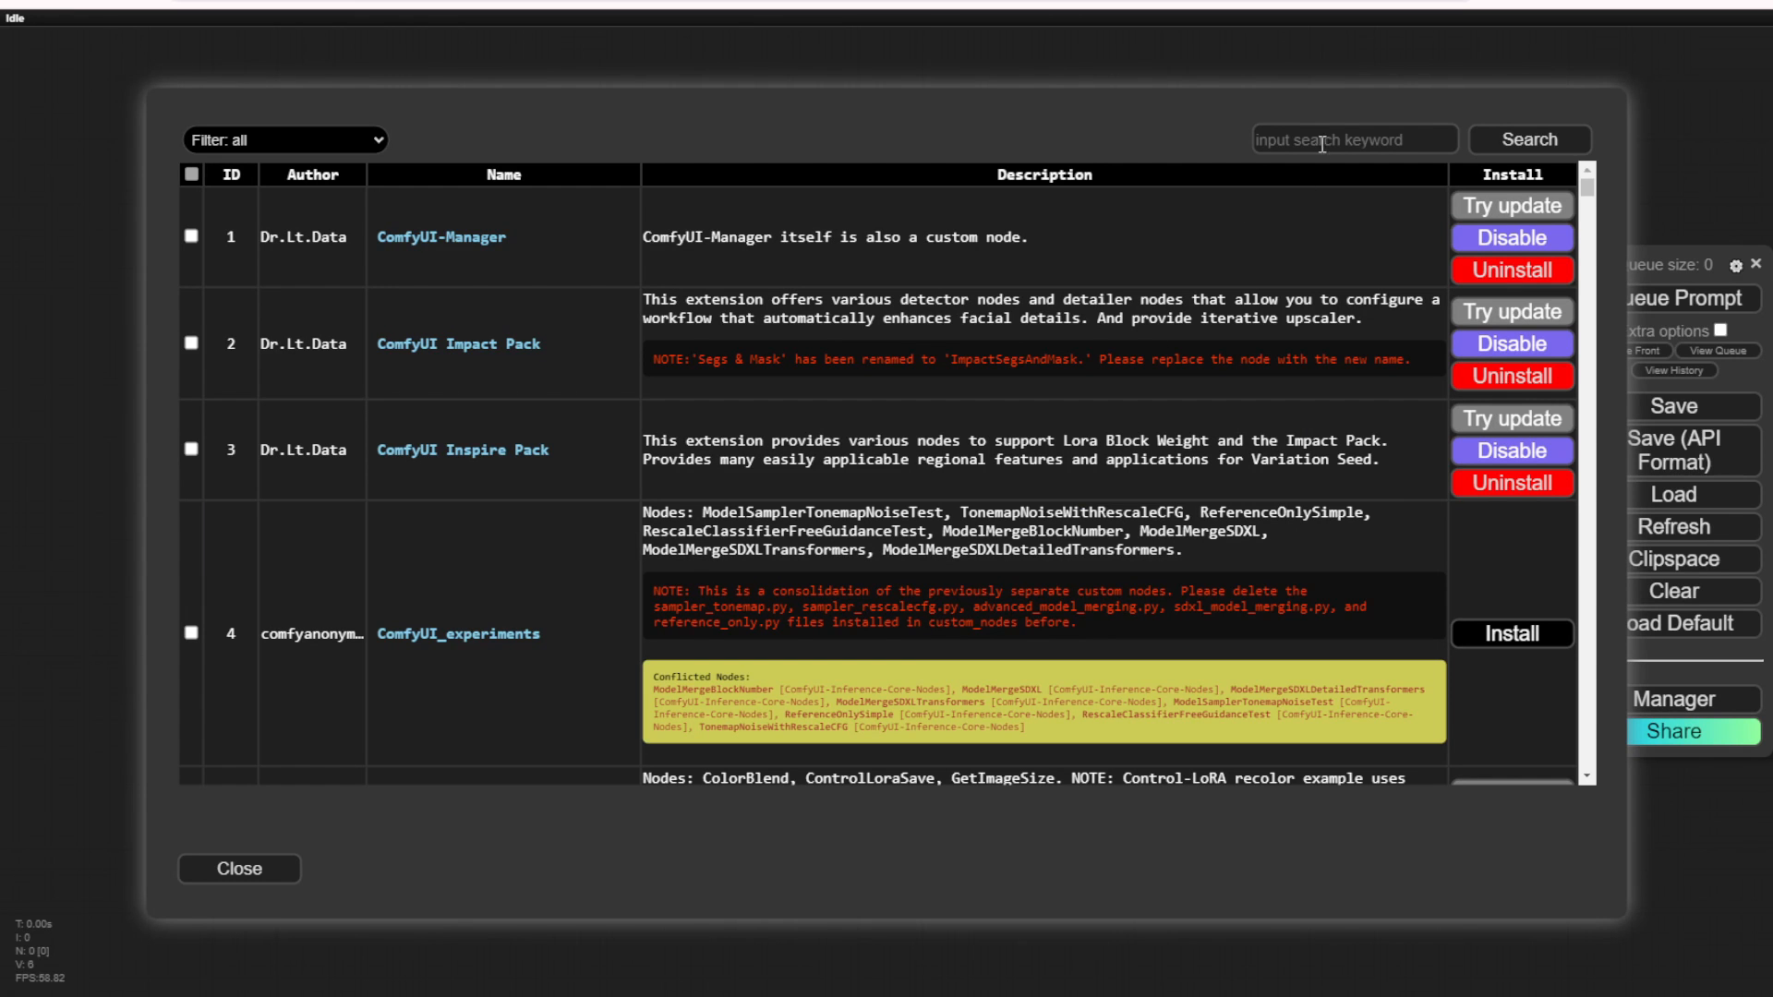
Step: Find Image-Captioning-in-ComfyUI in the custom node list and install it
left_click(1323, 143)
type("Image-Captioning-in-ComfyUI")
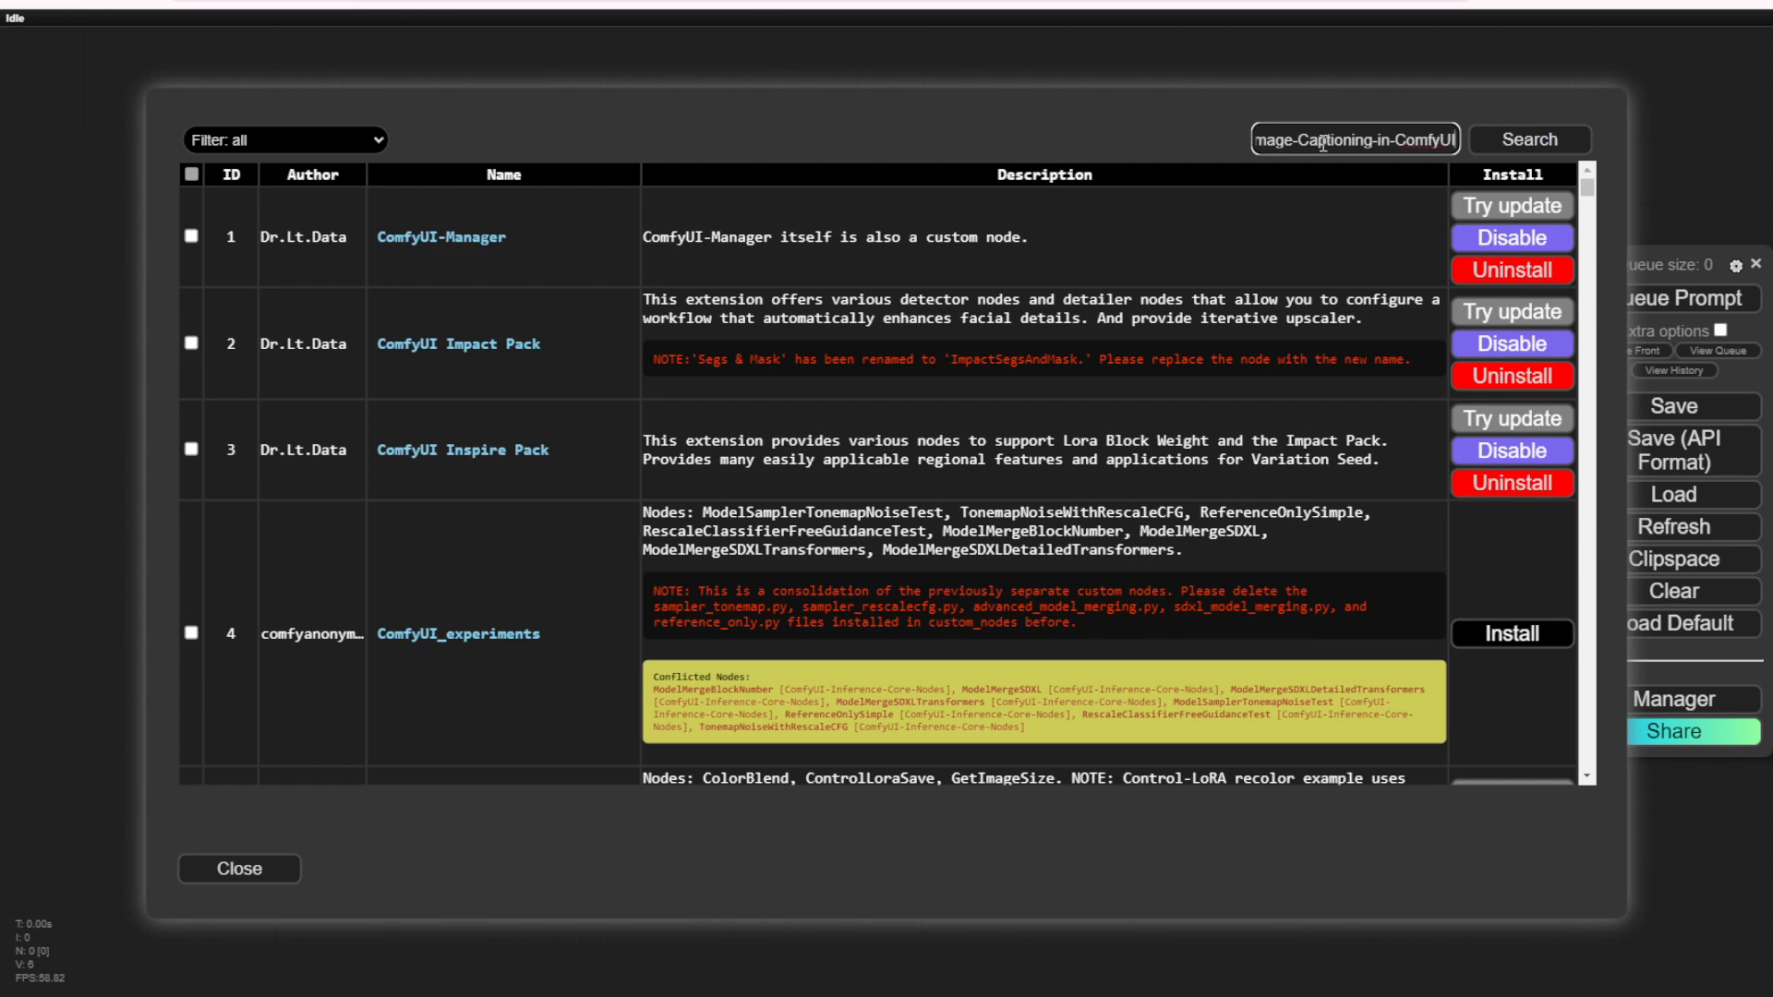
left_click(1507, 144)
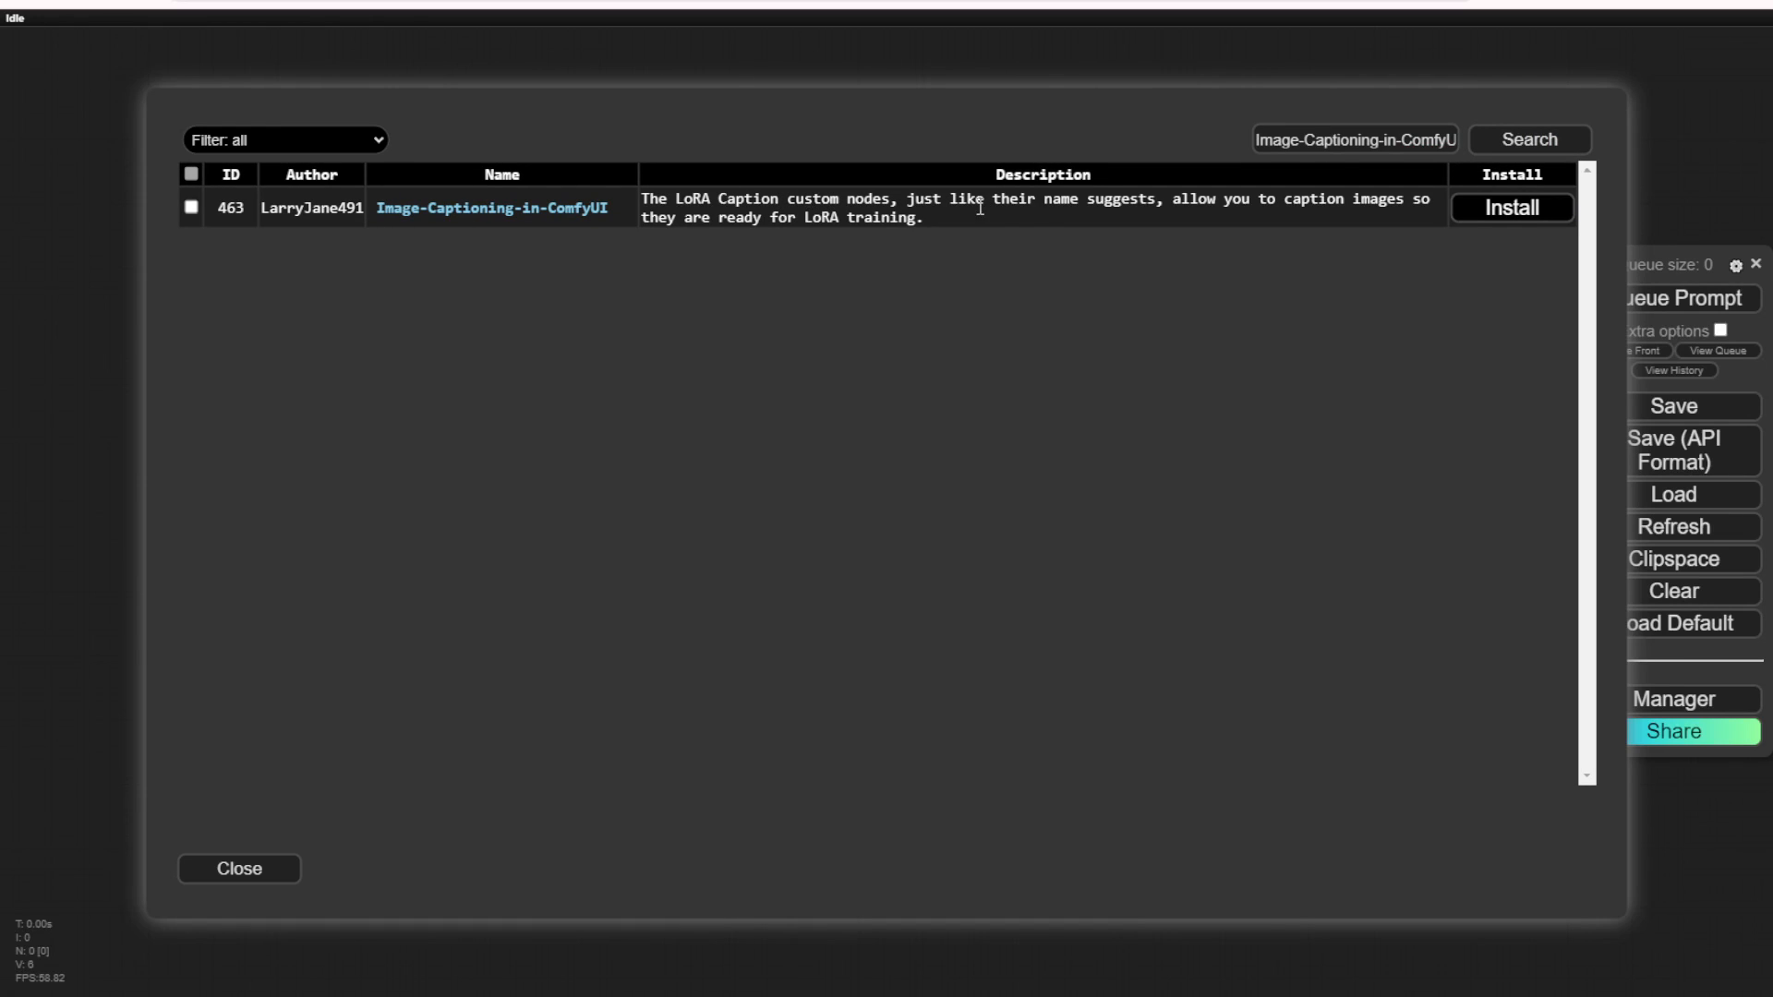
left_click(1547, 218)
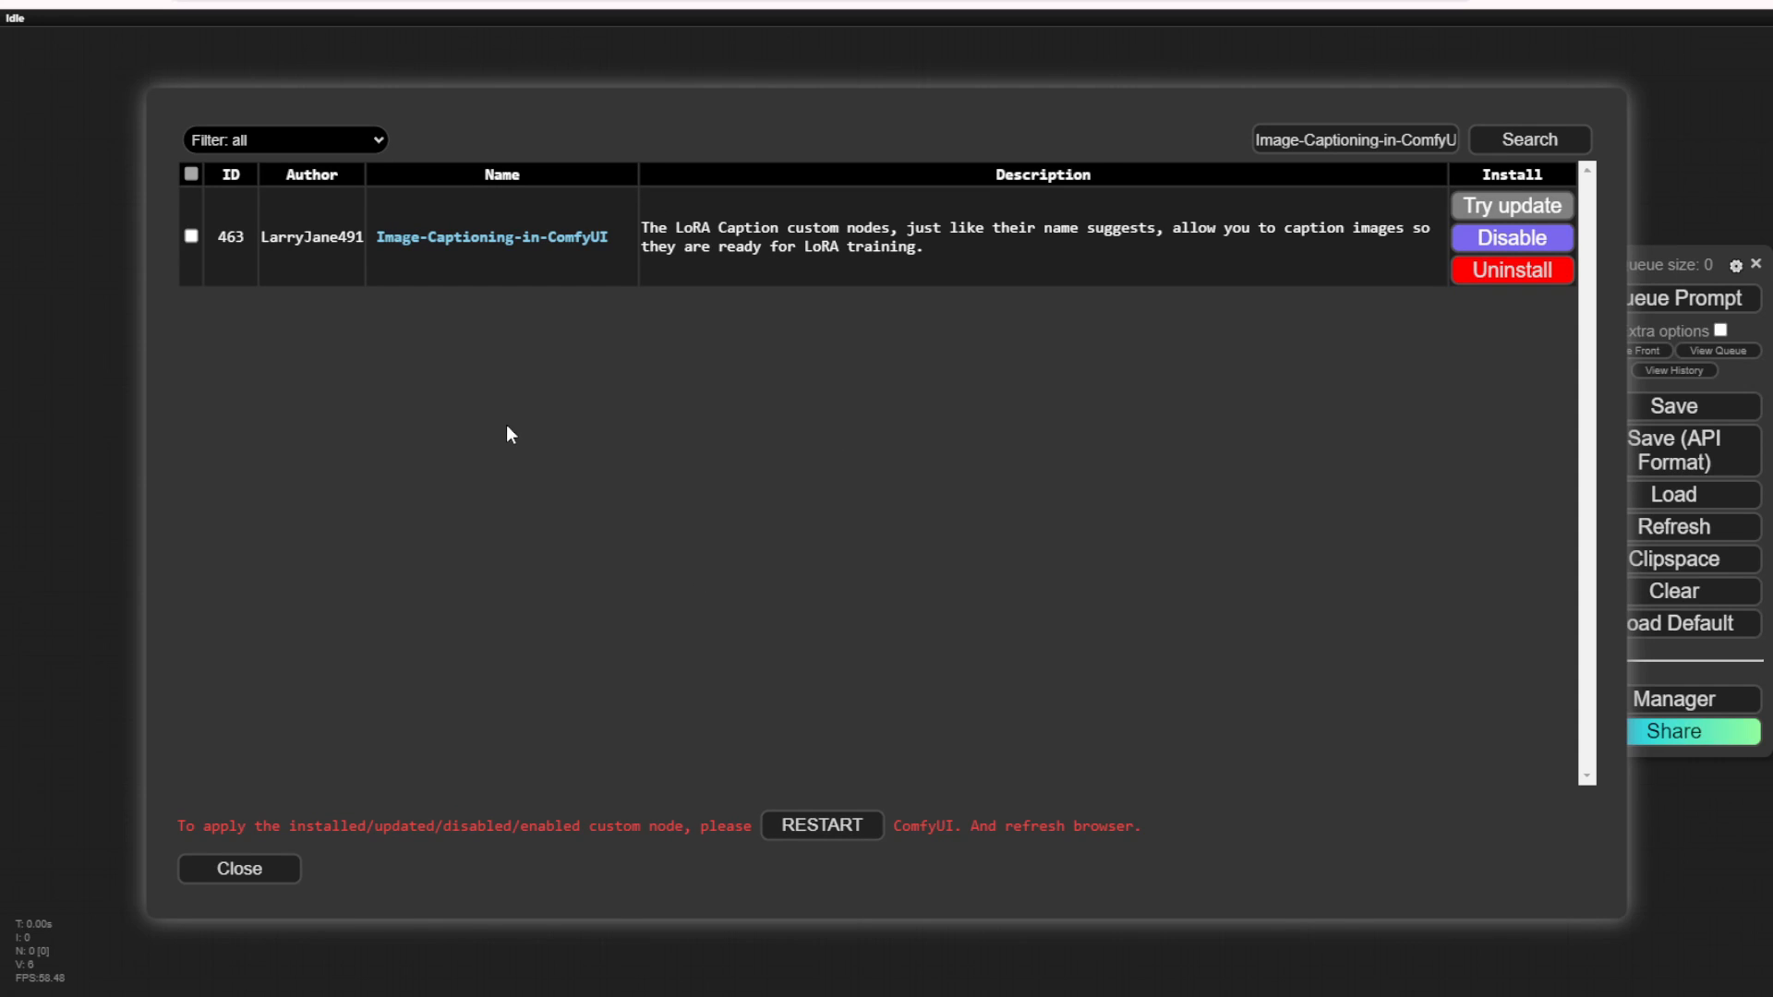
Step: Search the custom node list for WD 1.4 Tagger
triple_click(1401, 138)
key("ctrl+v")
left_click(1531, 139)
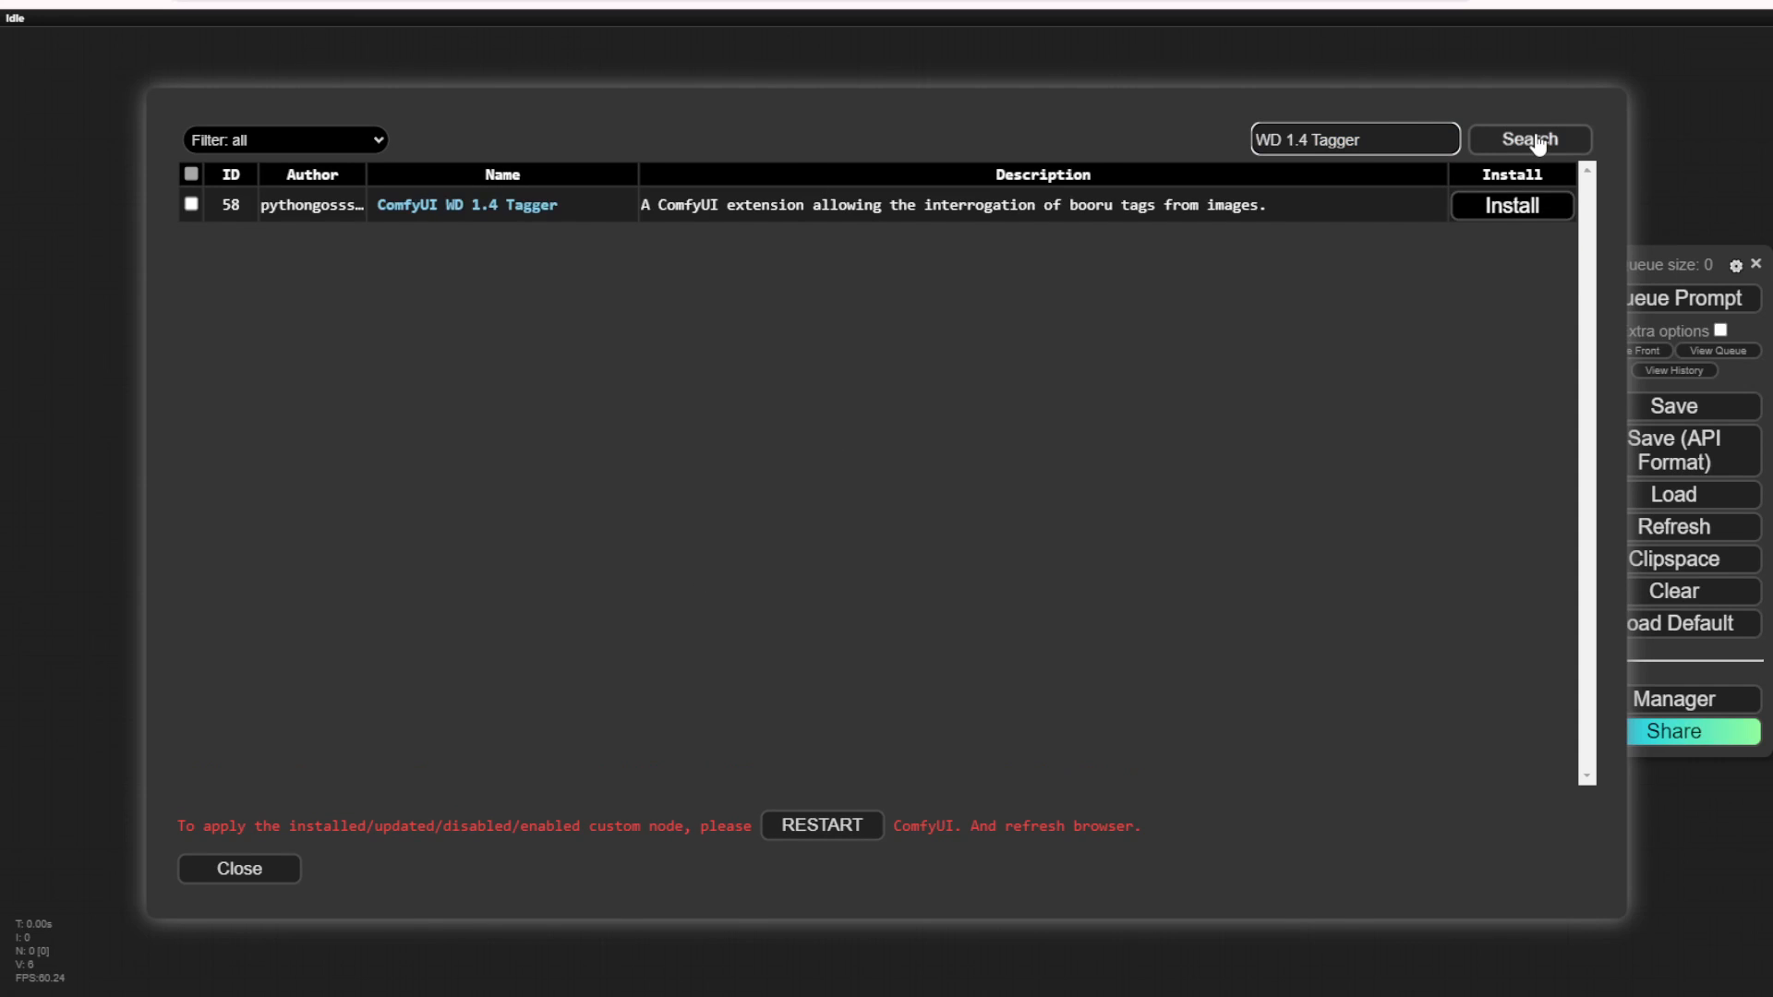
Step: Open the ComfyUI WD 1.4 Tagger repository and read its README for installation, usage and model settings
left_click(435, 205)
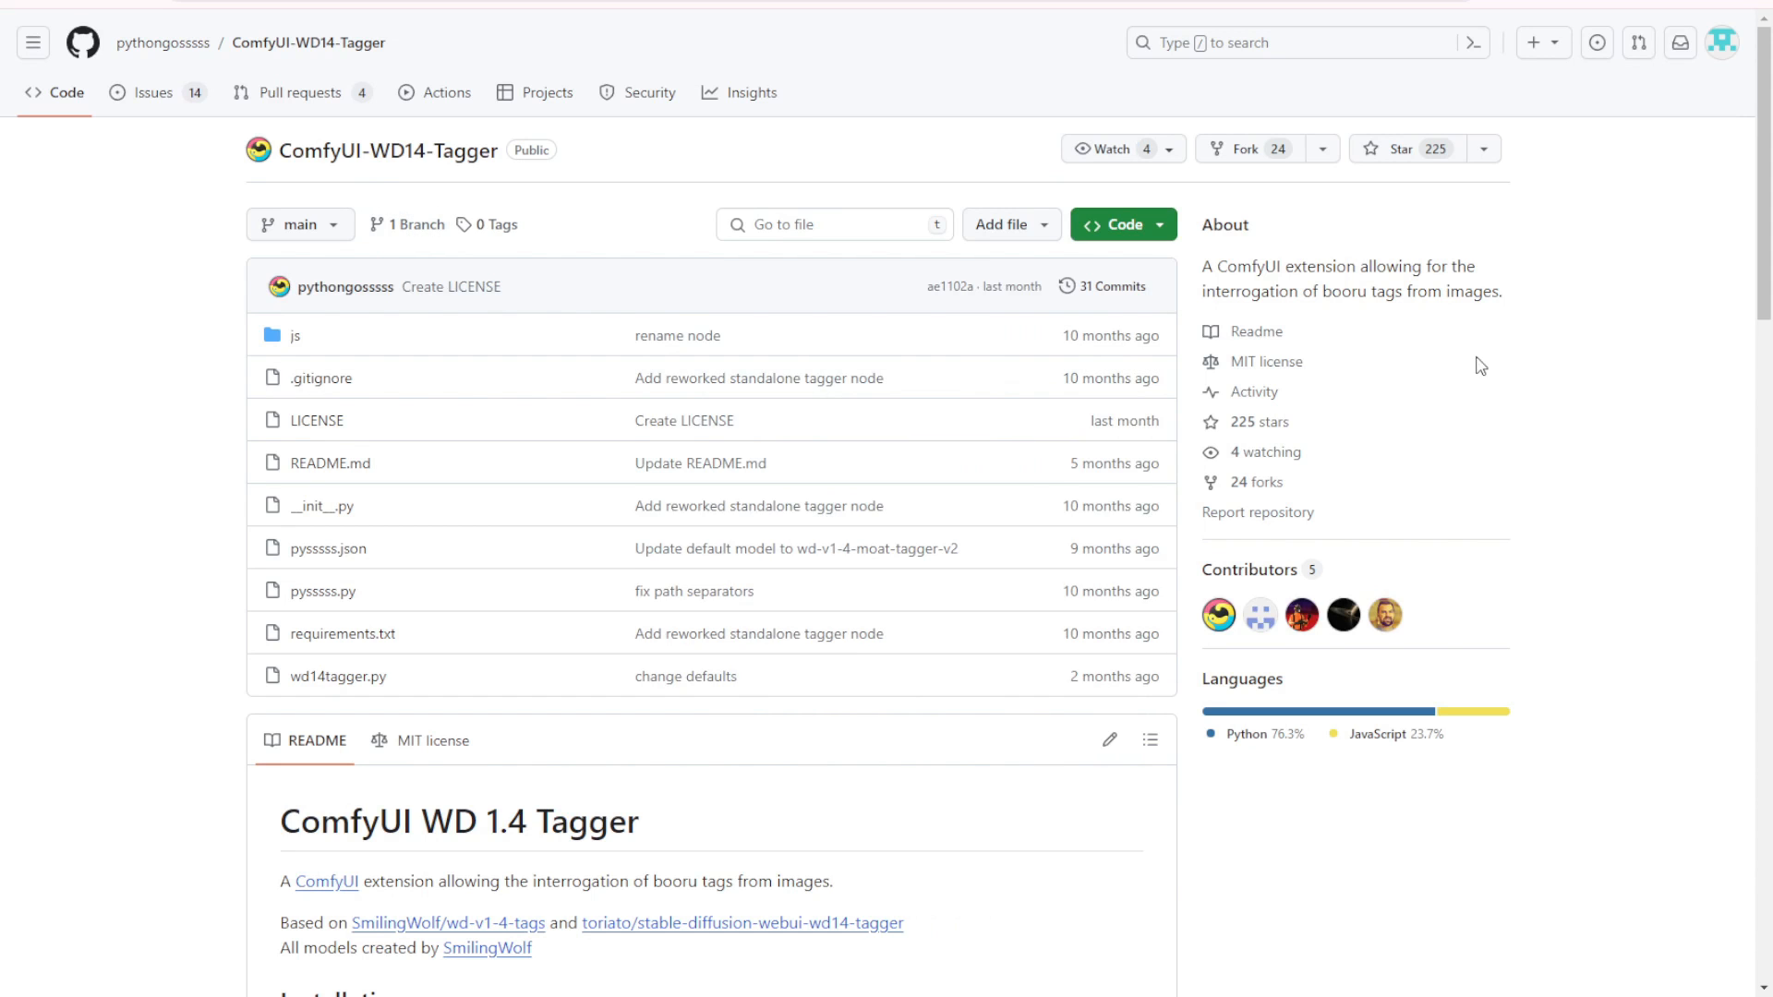
scroll(930, 344, "down", 6)
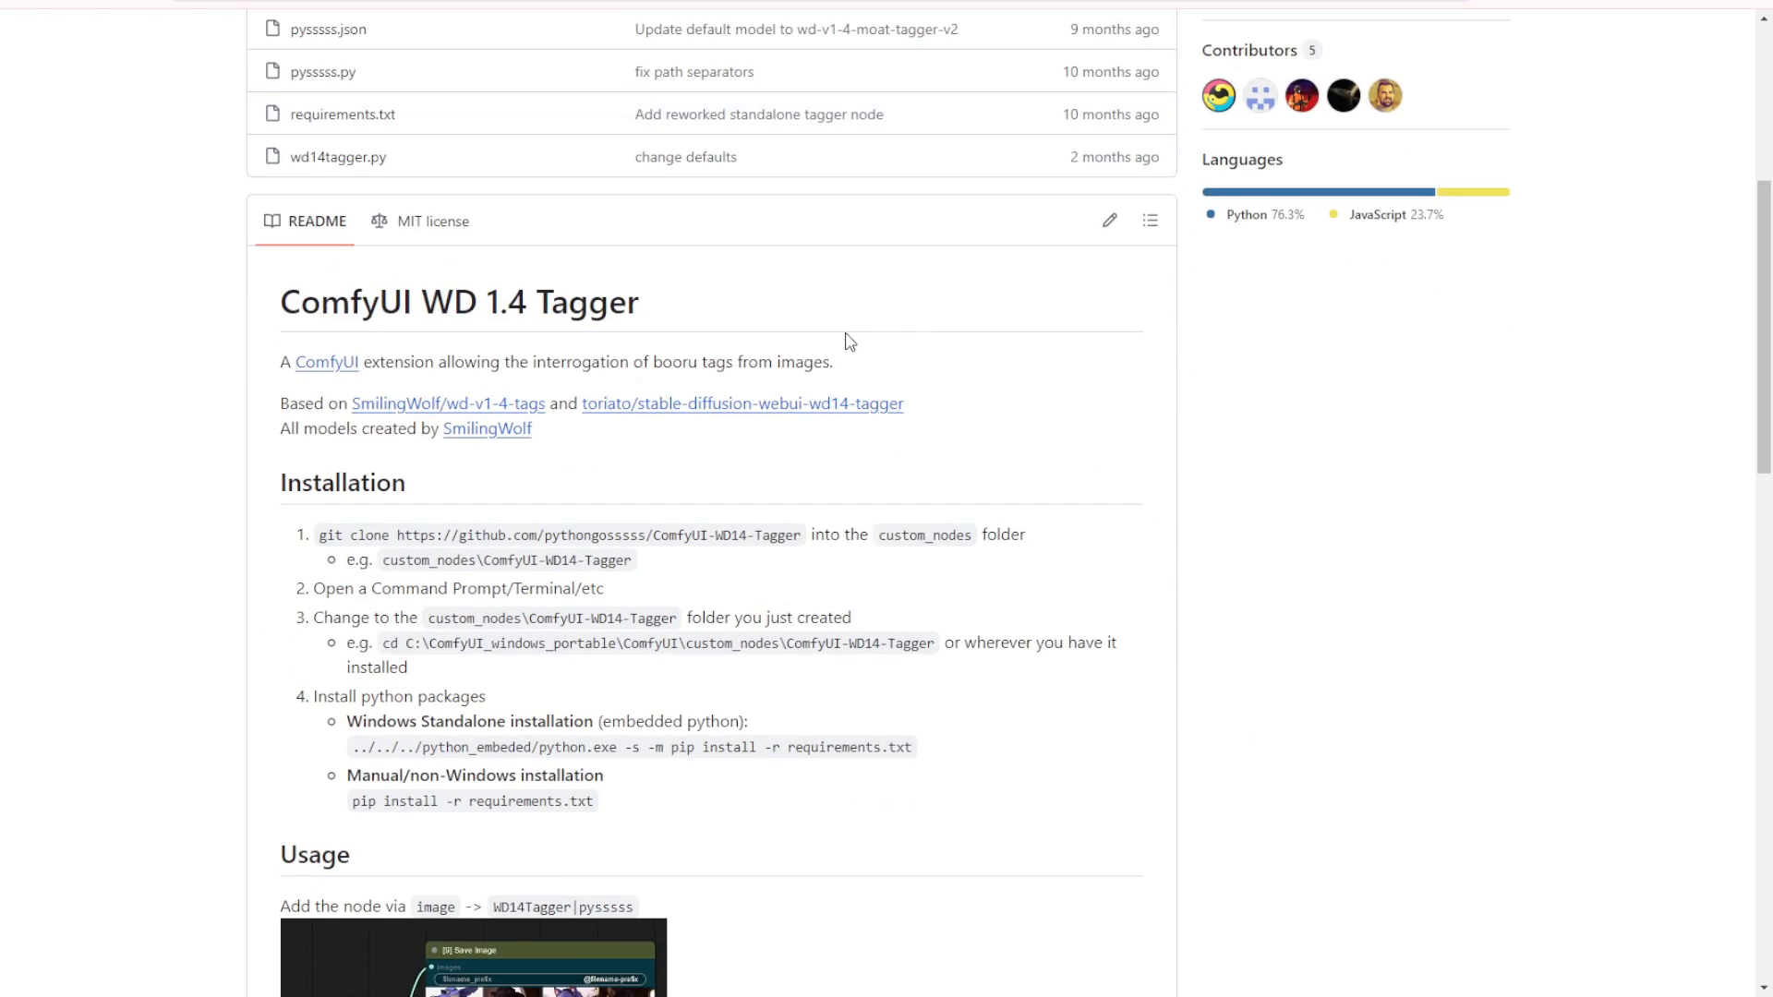
scroll(850, 341, "down", 10)
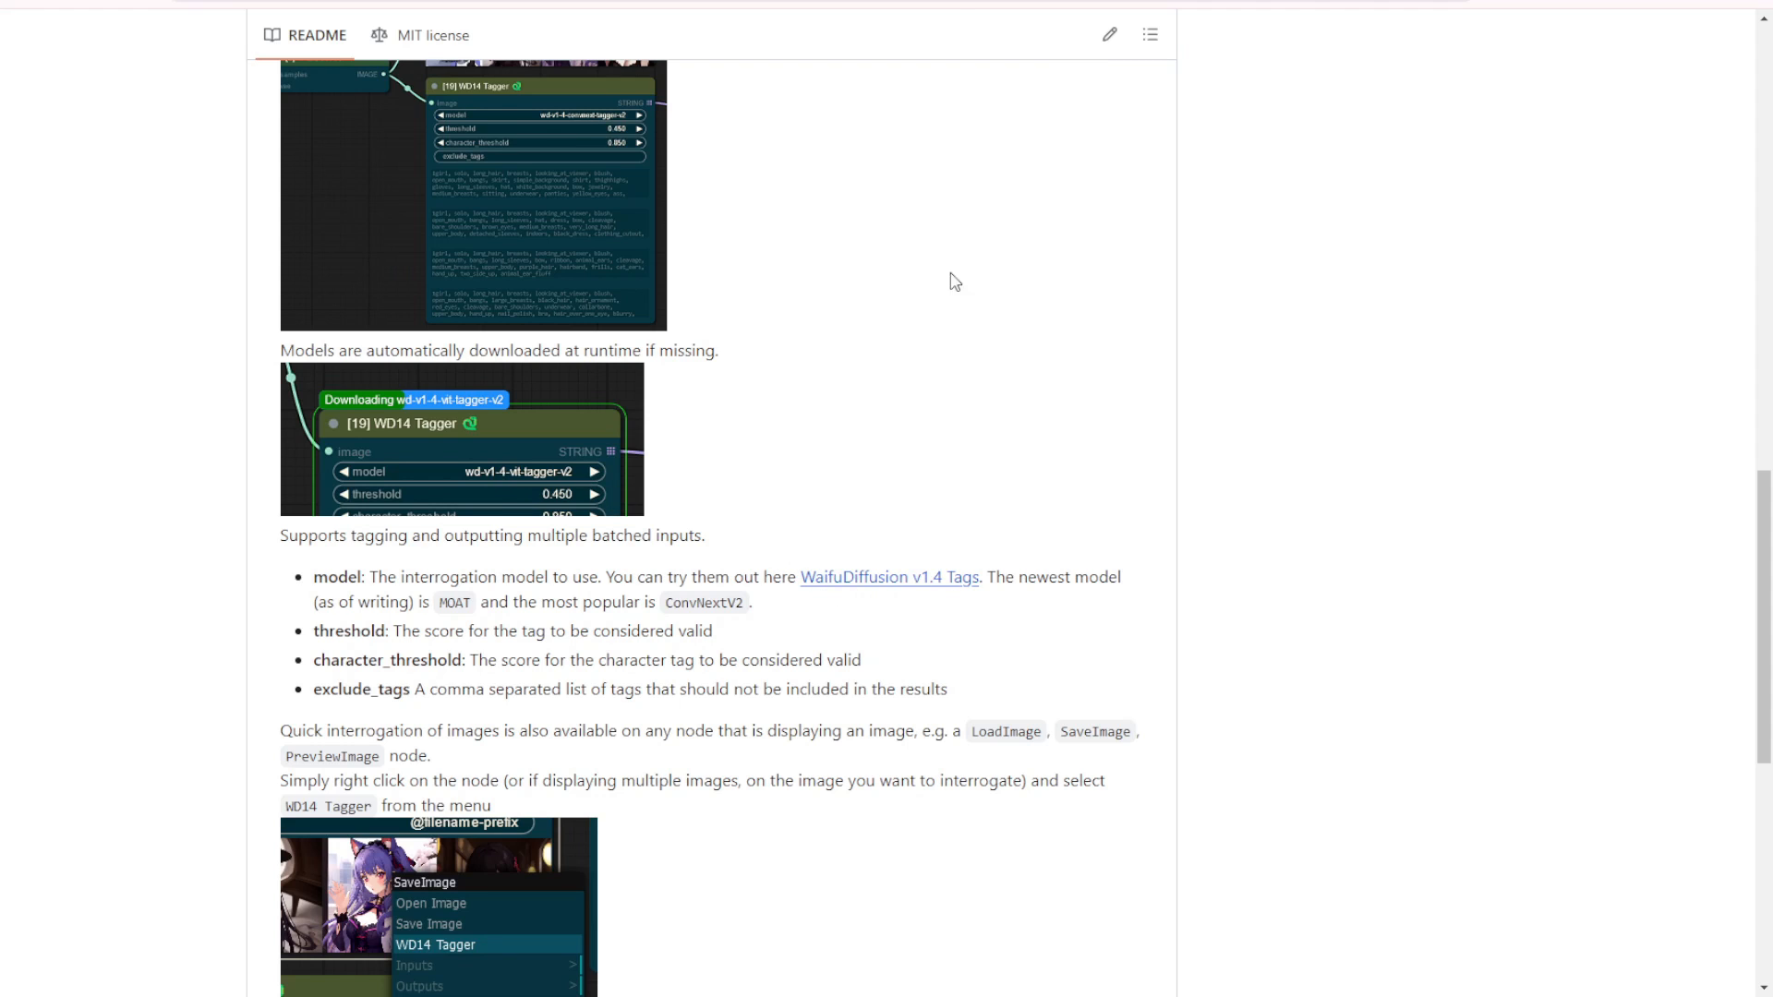
left_click(1075, 0)
scroll(855, 551, "up", 6)
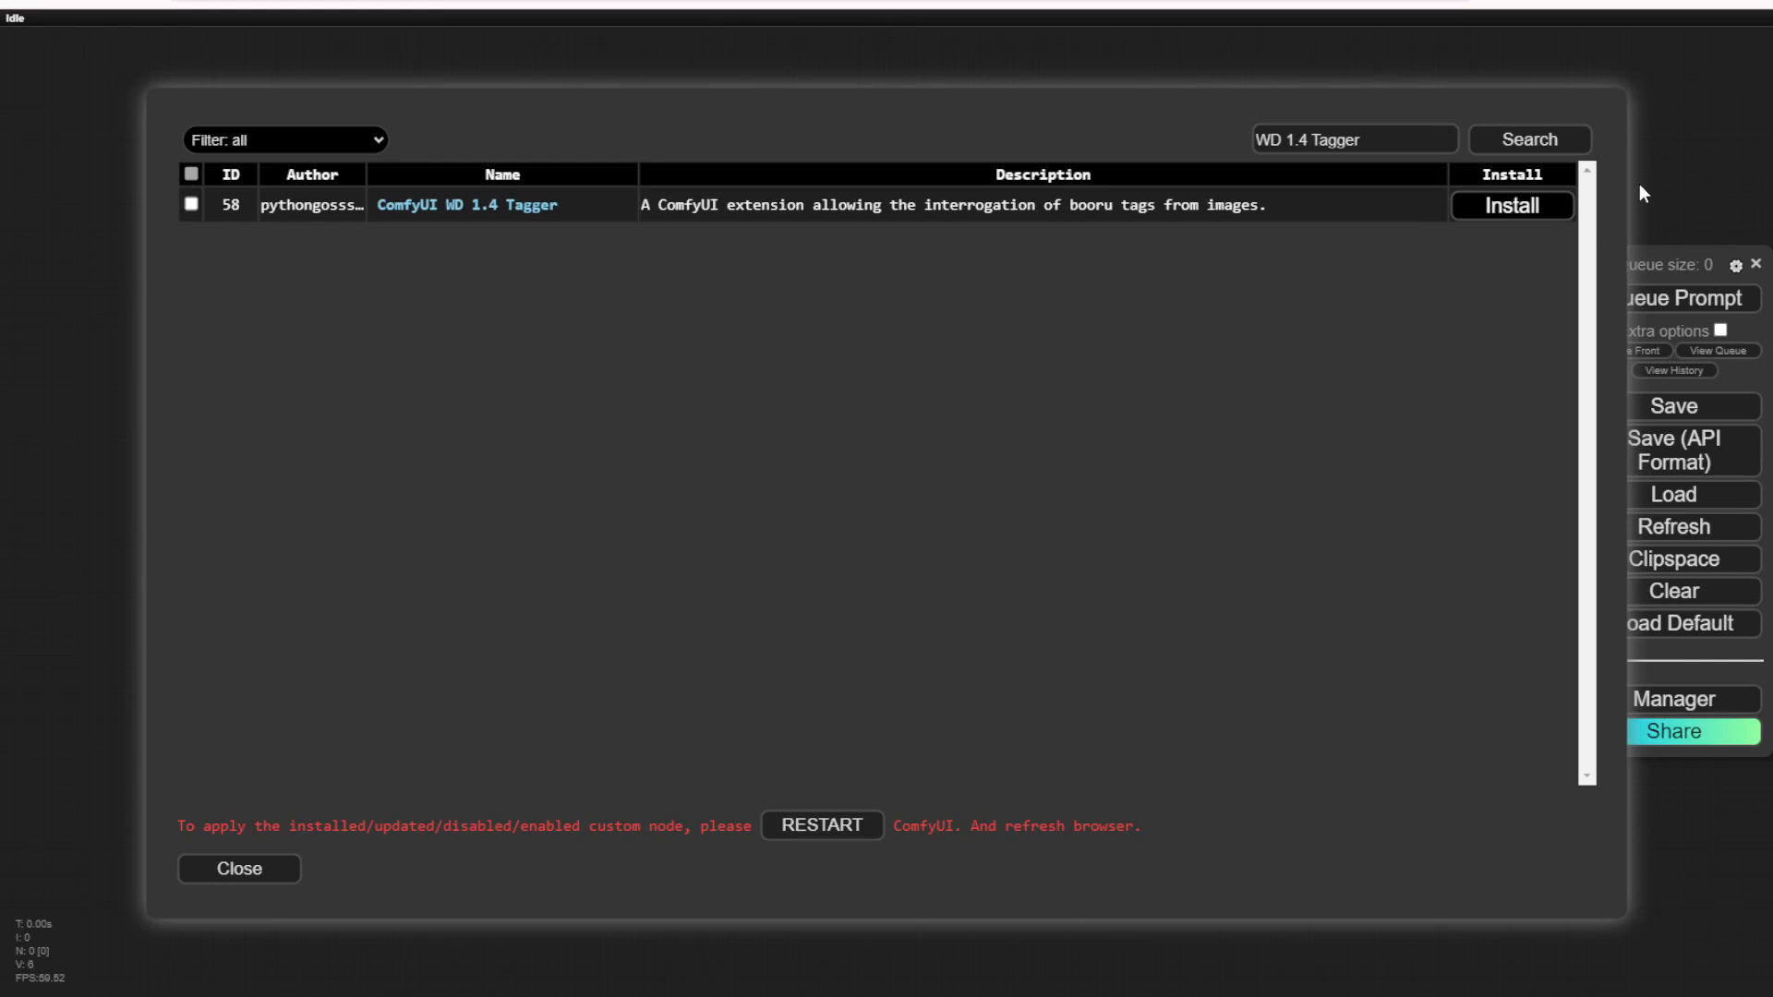
Step: Install the ComfyUI WD 1.4 Tagger pack, close the node list and bring up the server console to check its output
left_click(1512, 205)
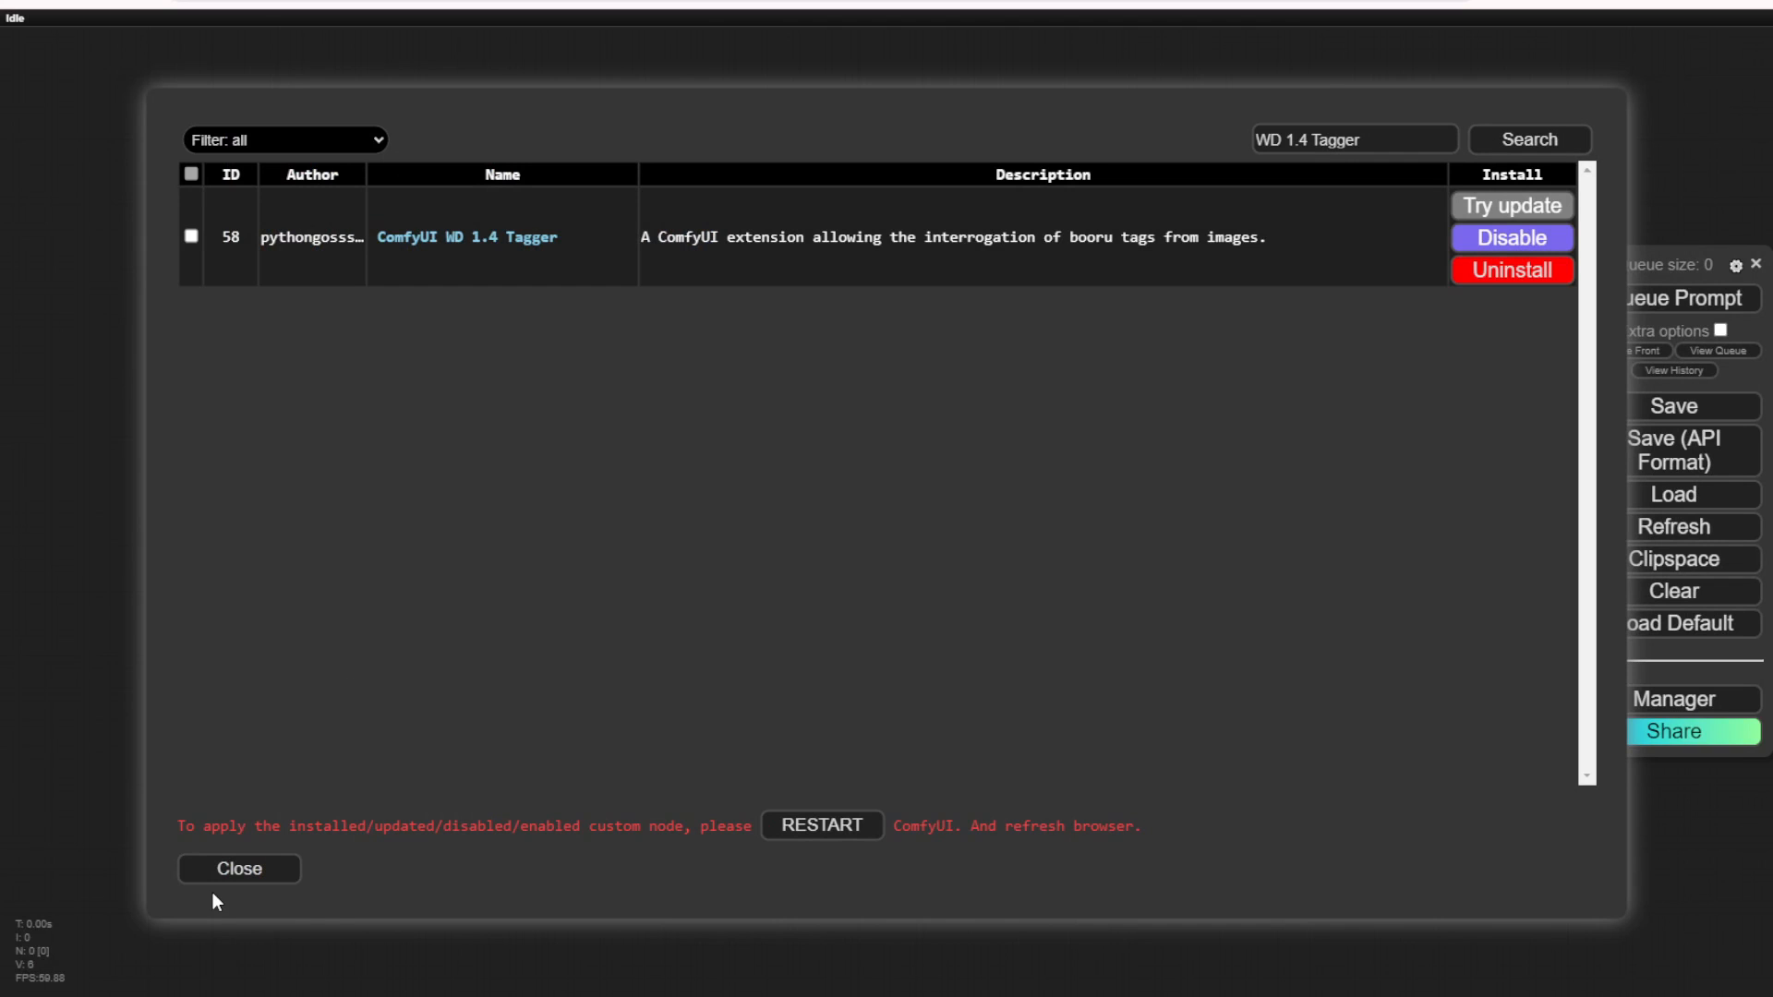
left_click(223, 882)
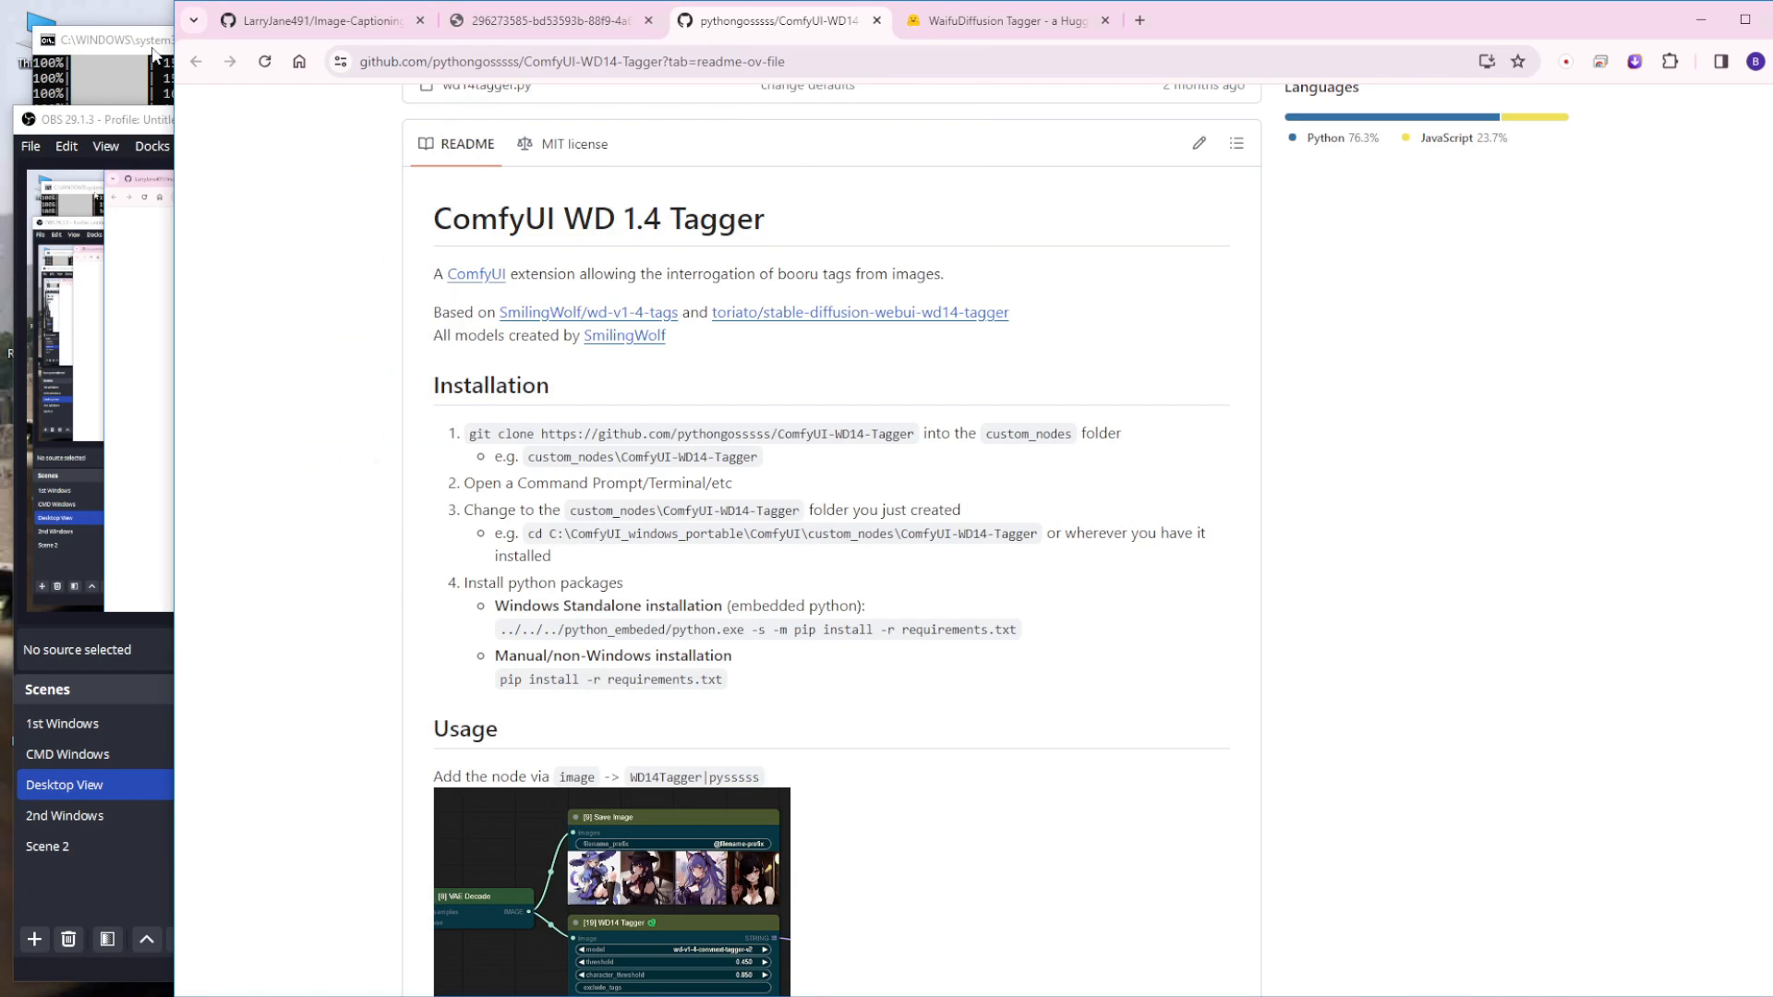
left_click(149, 40)
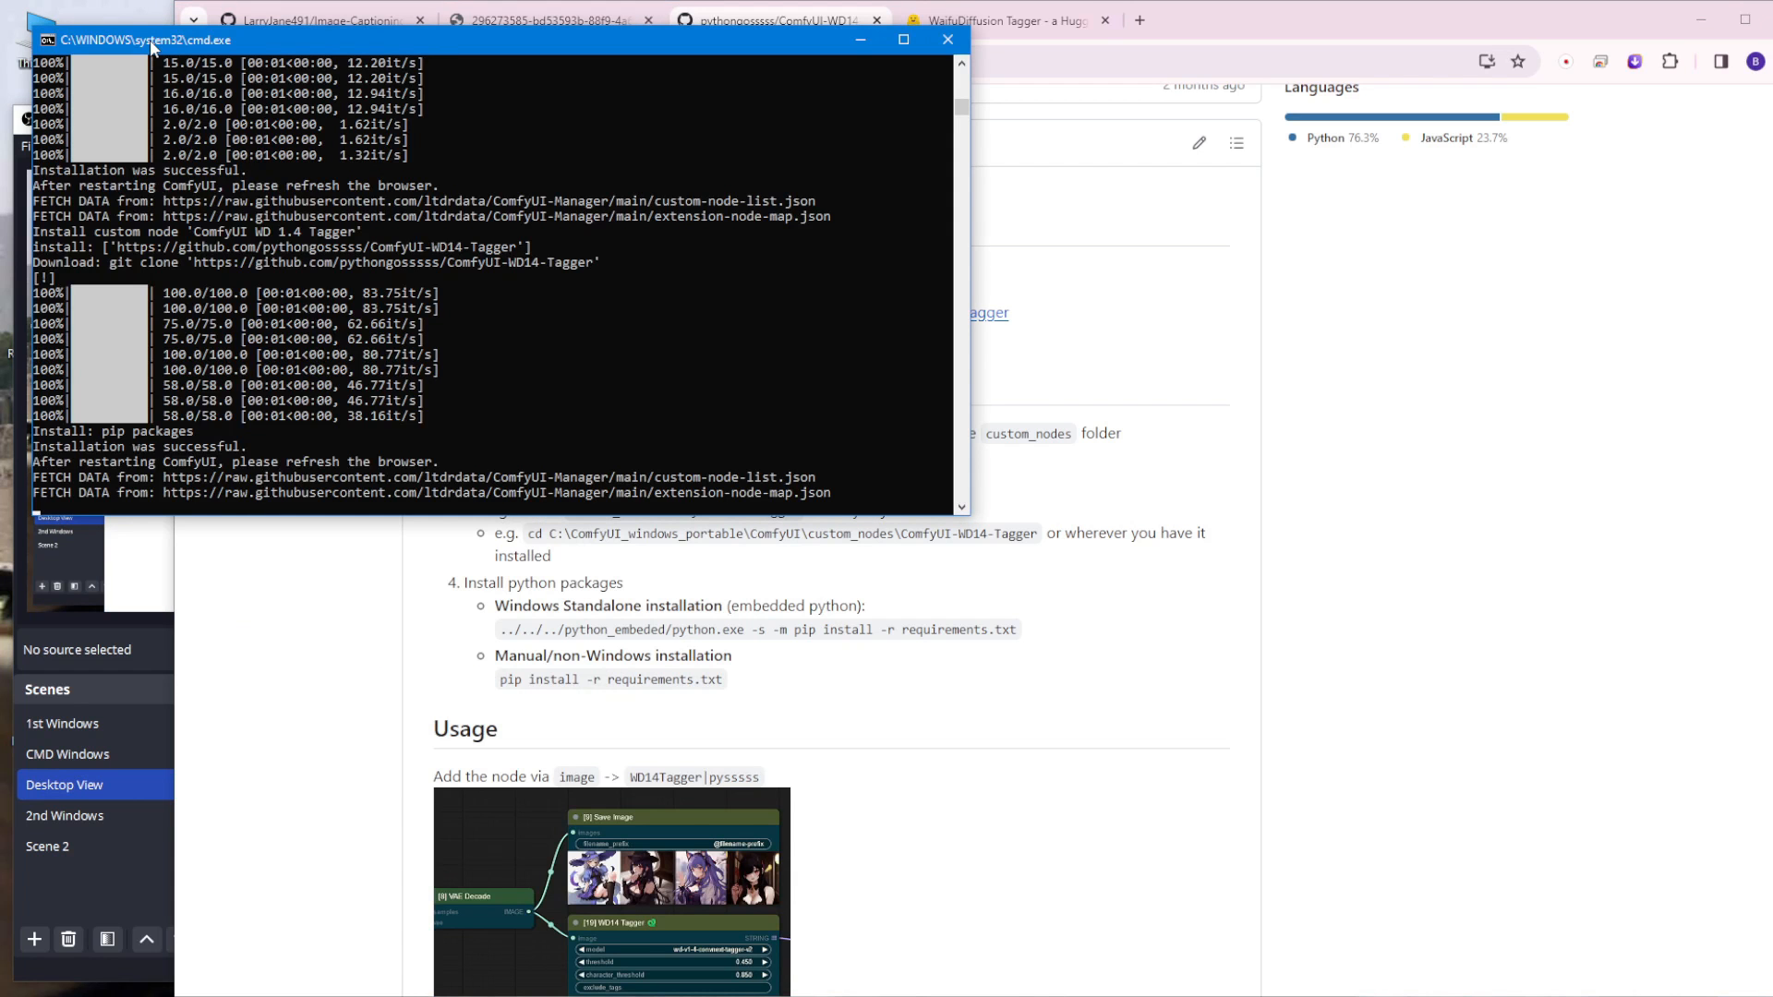
left_click_drag(157, 46, 144, 141)
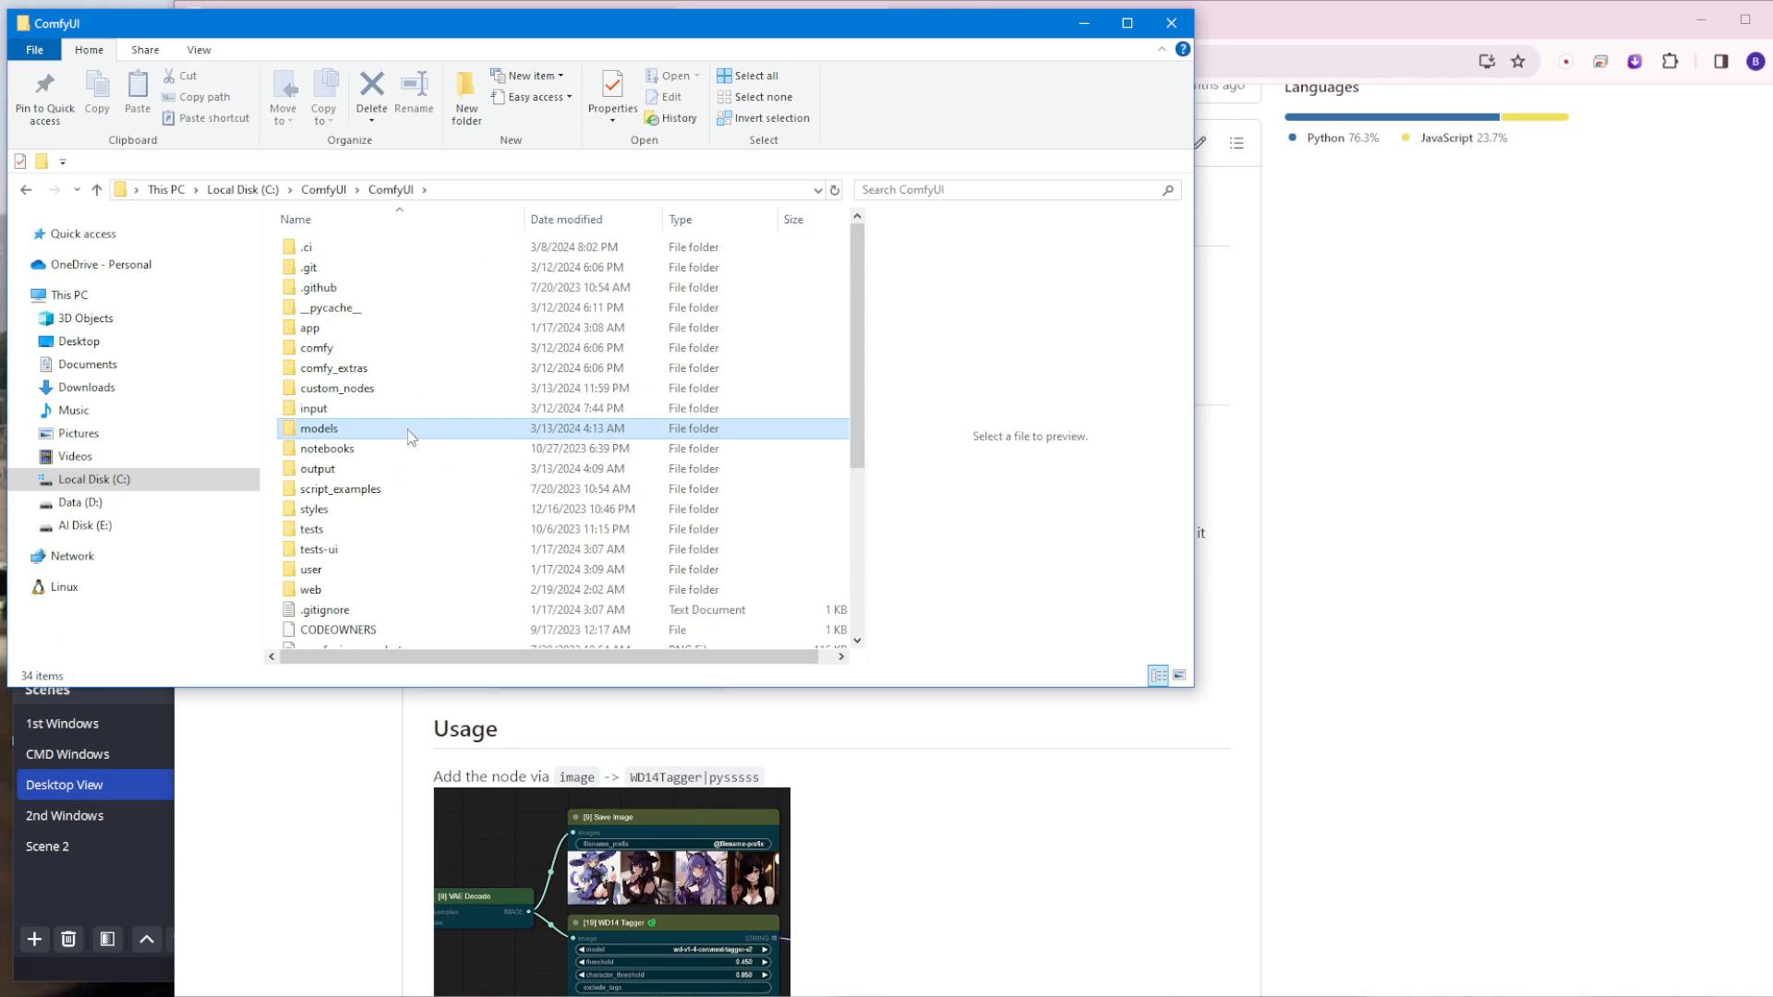
Step: Open a command prompt in the custom_nodes\ComfyUI-WD14-Tagger folder
left_click(404, 388)
double_click(403, 388)
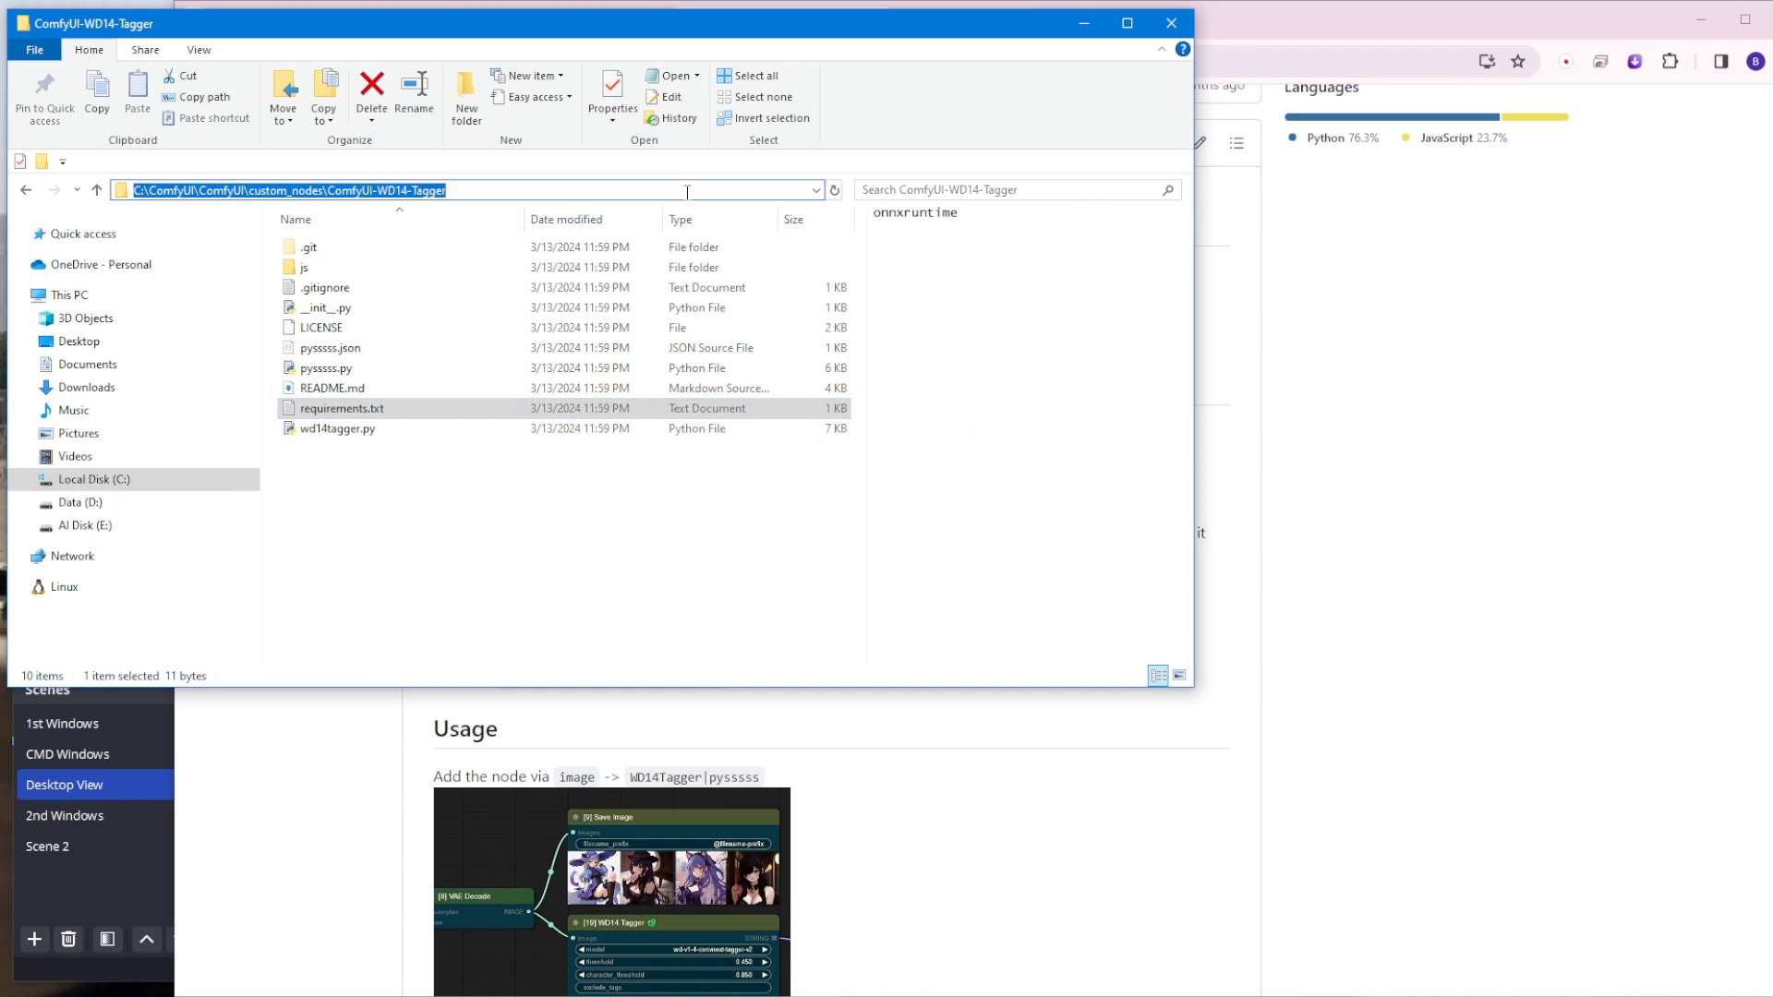
type("cmd")
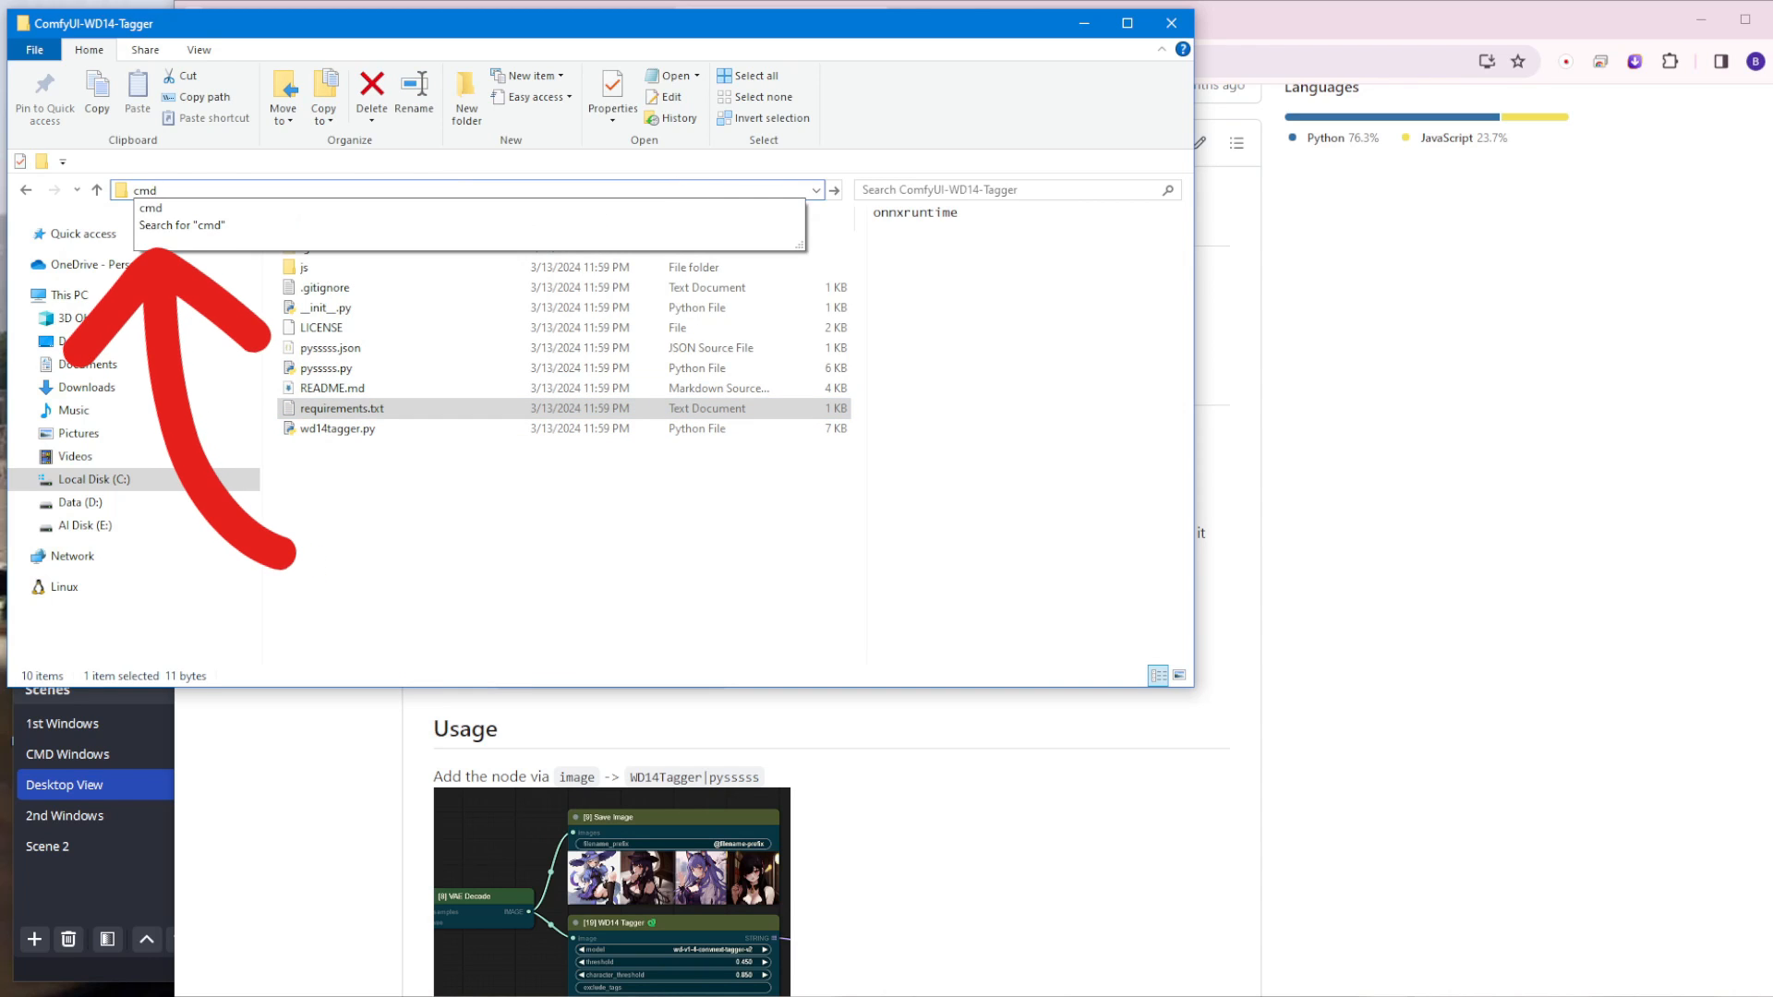
key("Return")
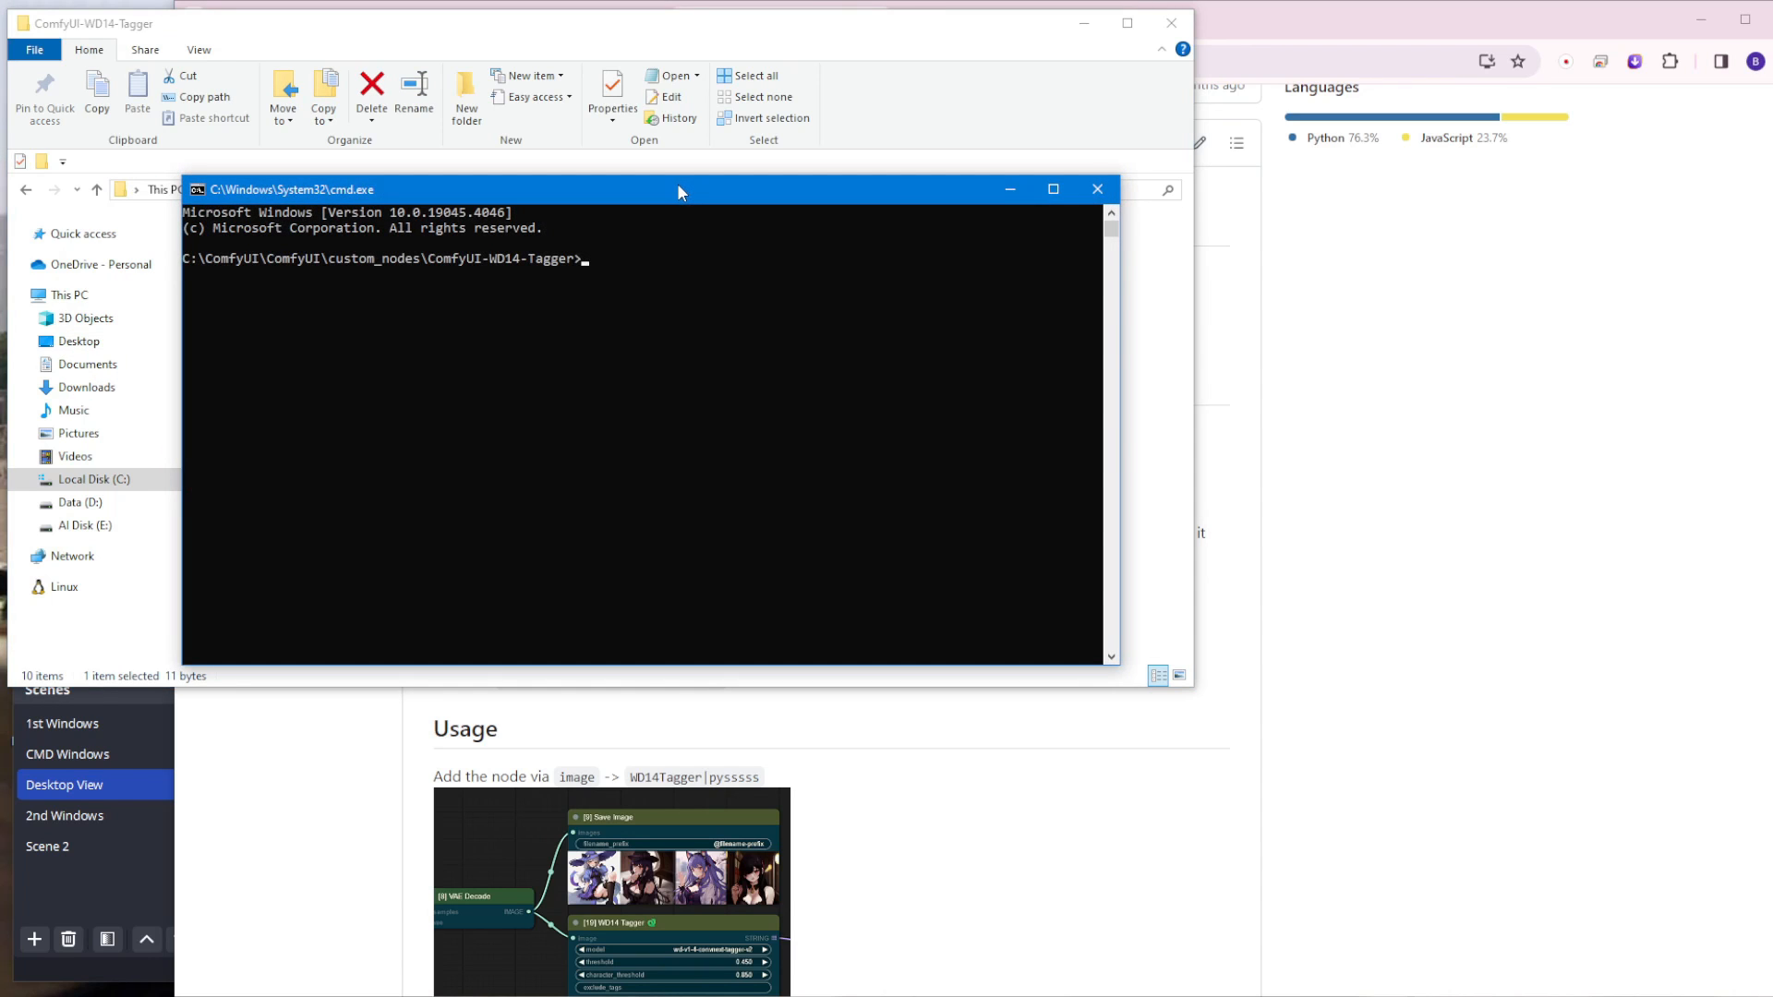
left_click_drag(841, 189, 740, 179)
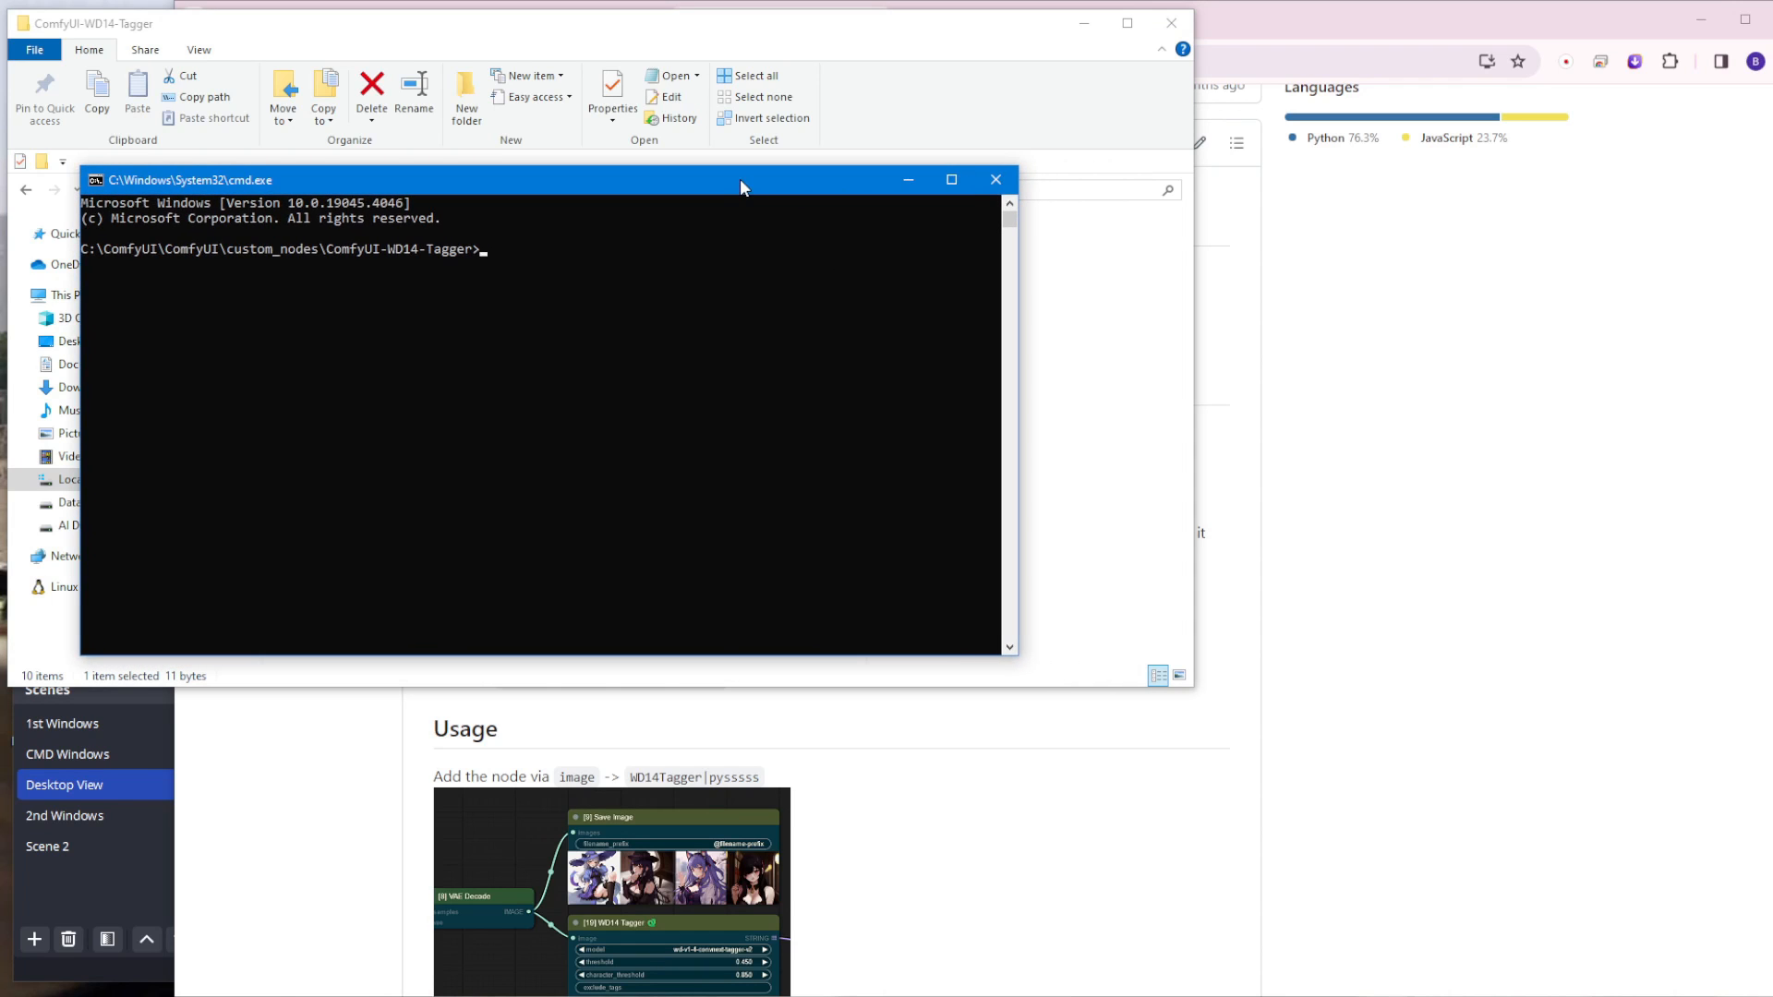
Step: Copy "pip install -r requirements.txt" from the tagger README and run it in the ComfyUI-WD14-Tagger command prompt
left_click(1394, 392)
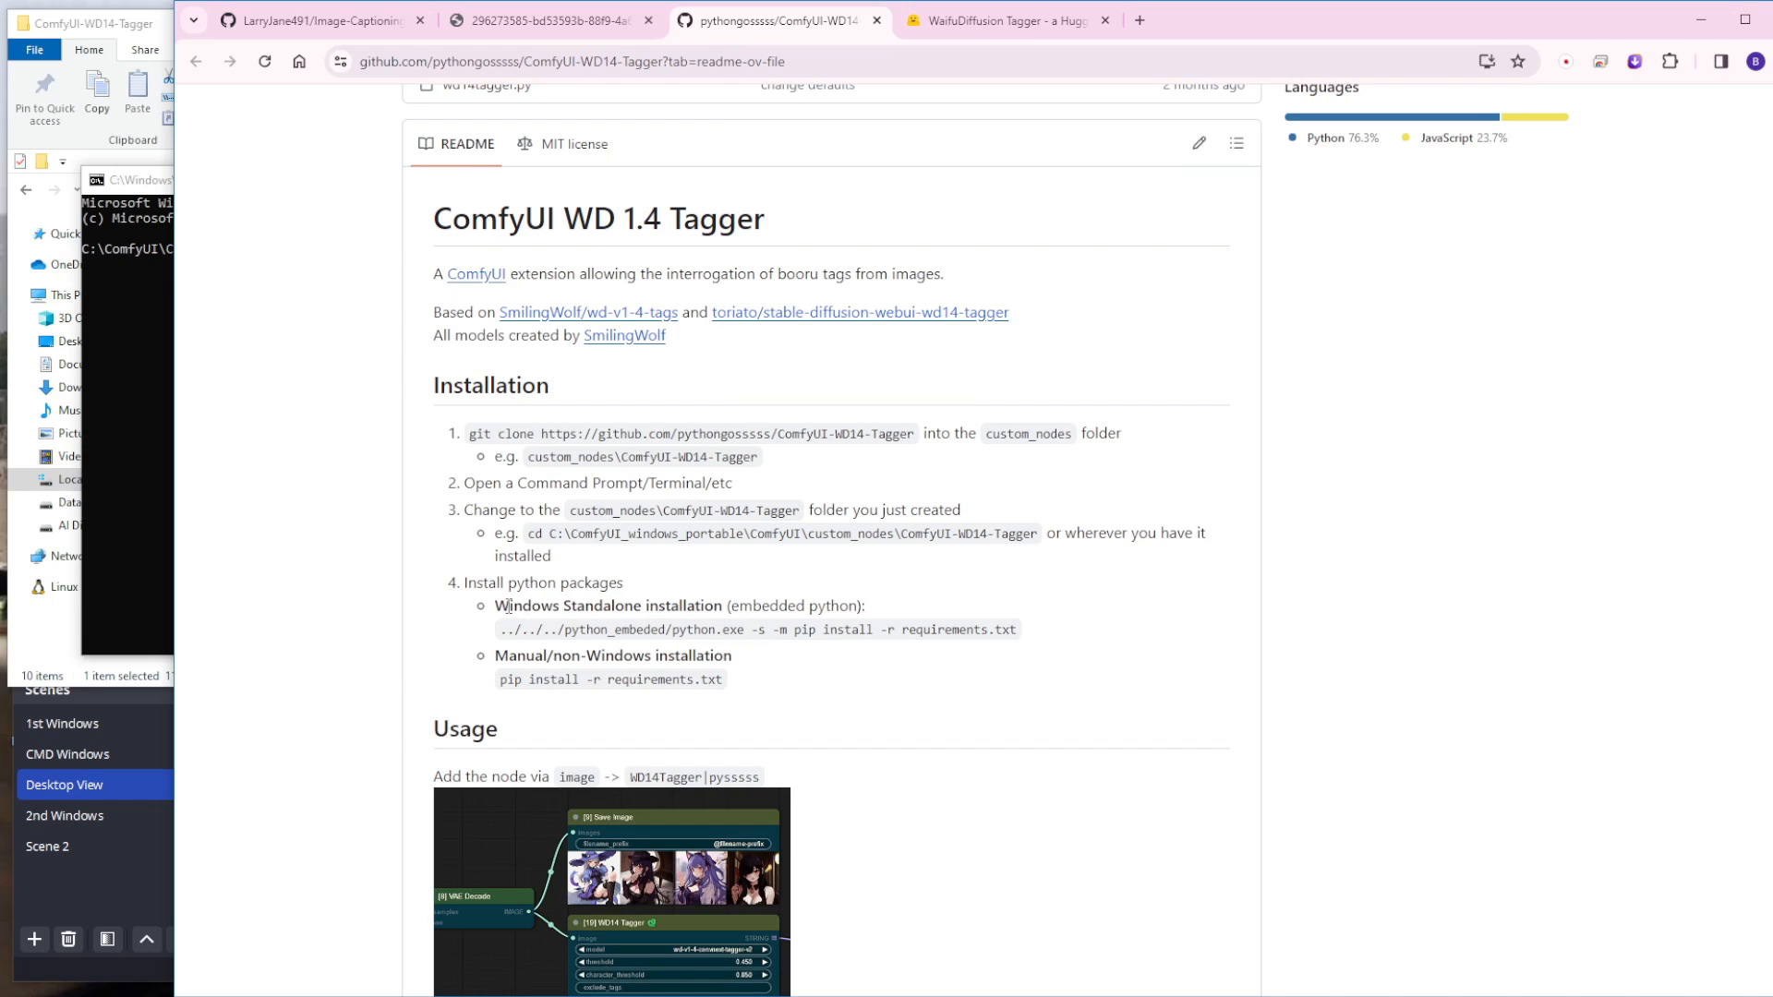
left_click_drag(504, 607, 675, 608)
left_click(750, 630)
left_click_drag(1041, 630, 793, 629)
key("ctrl+c")
left_click(104, 296)
key("ctrl+v")
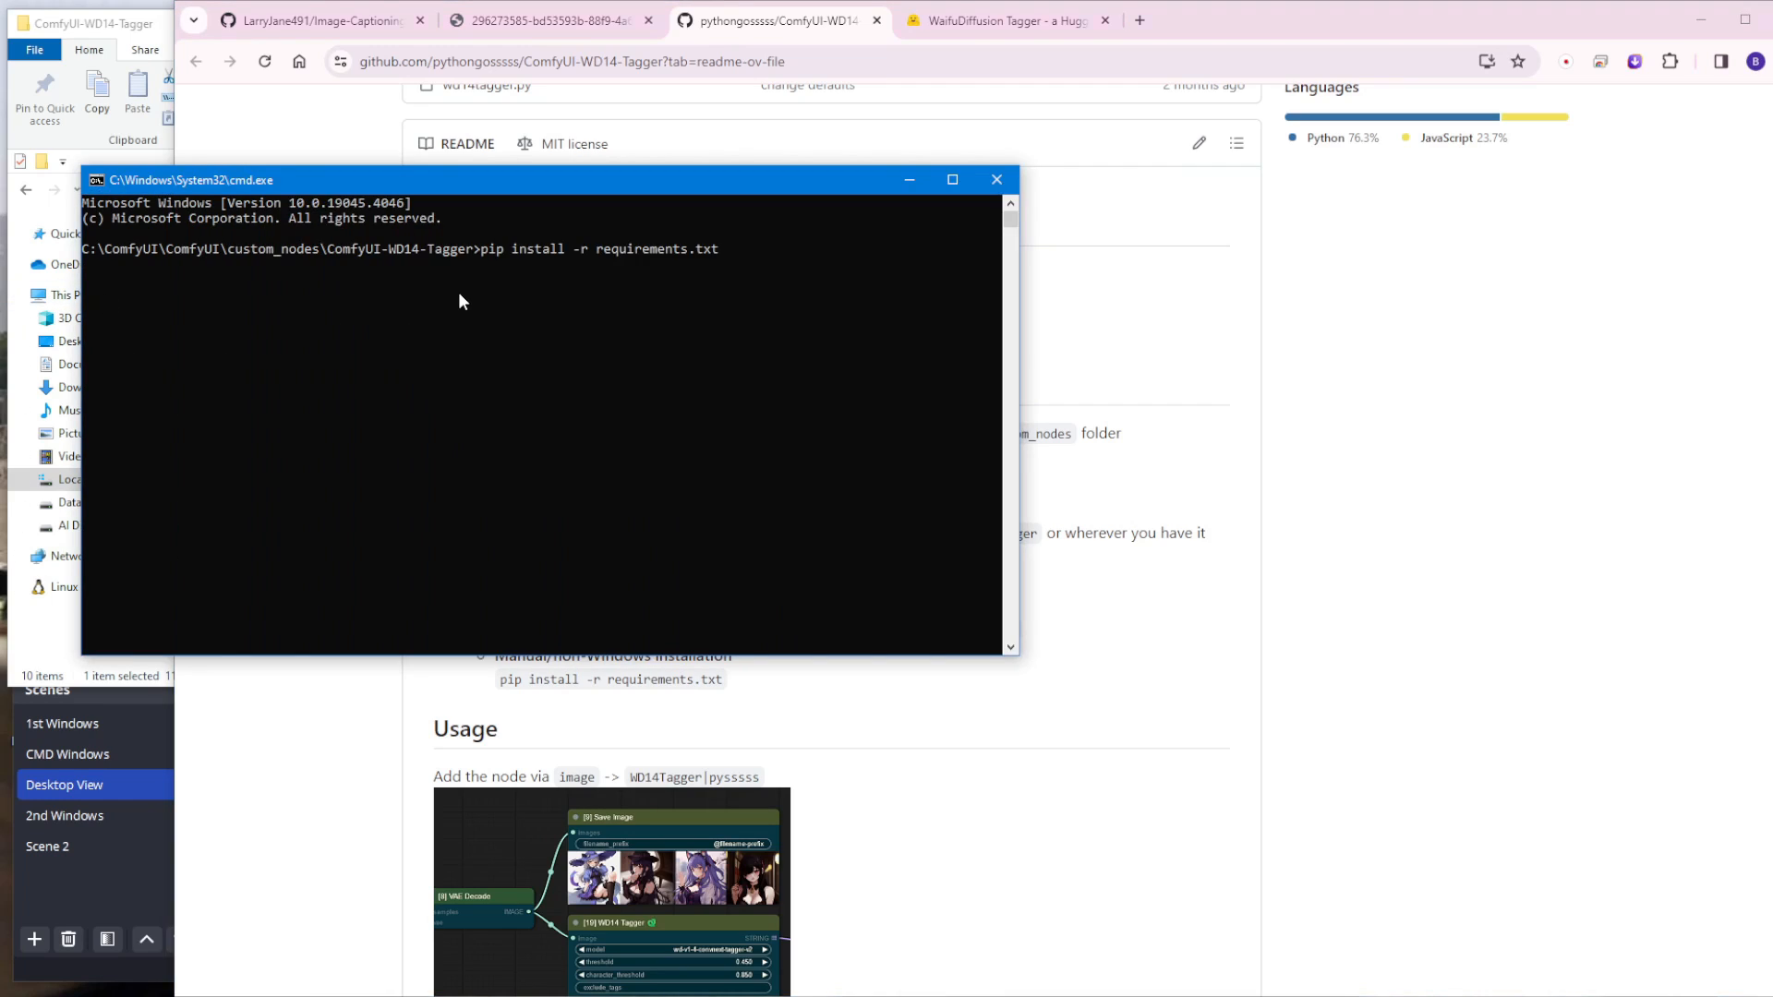
key("Return")
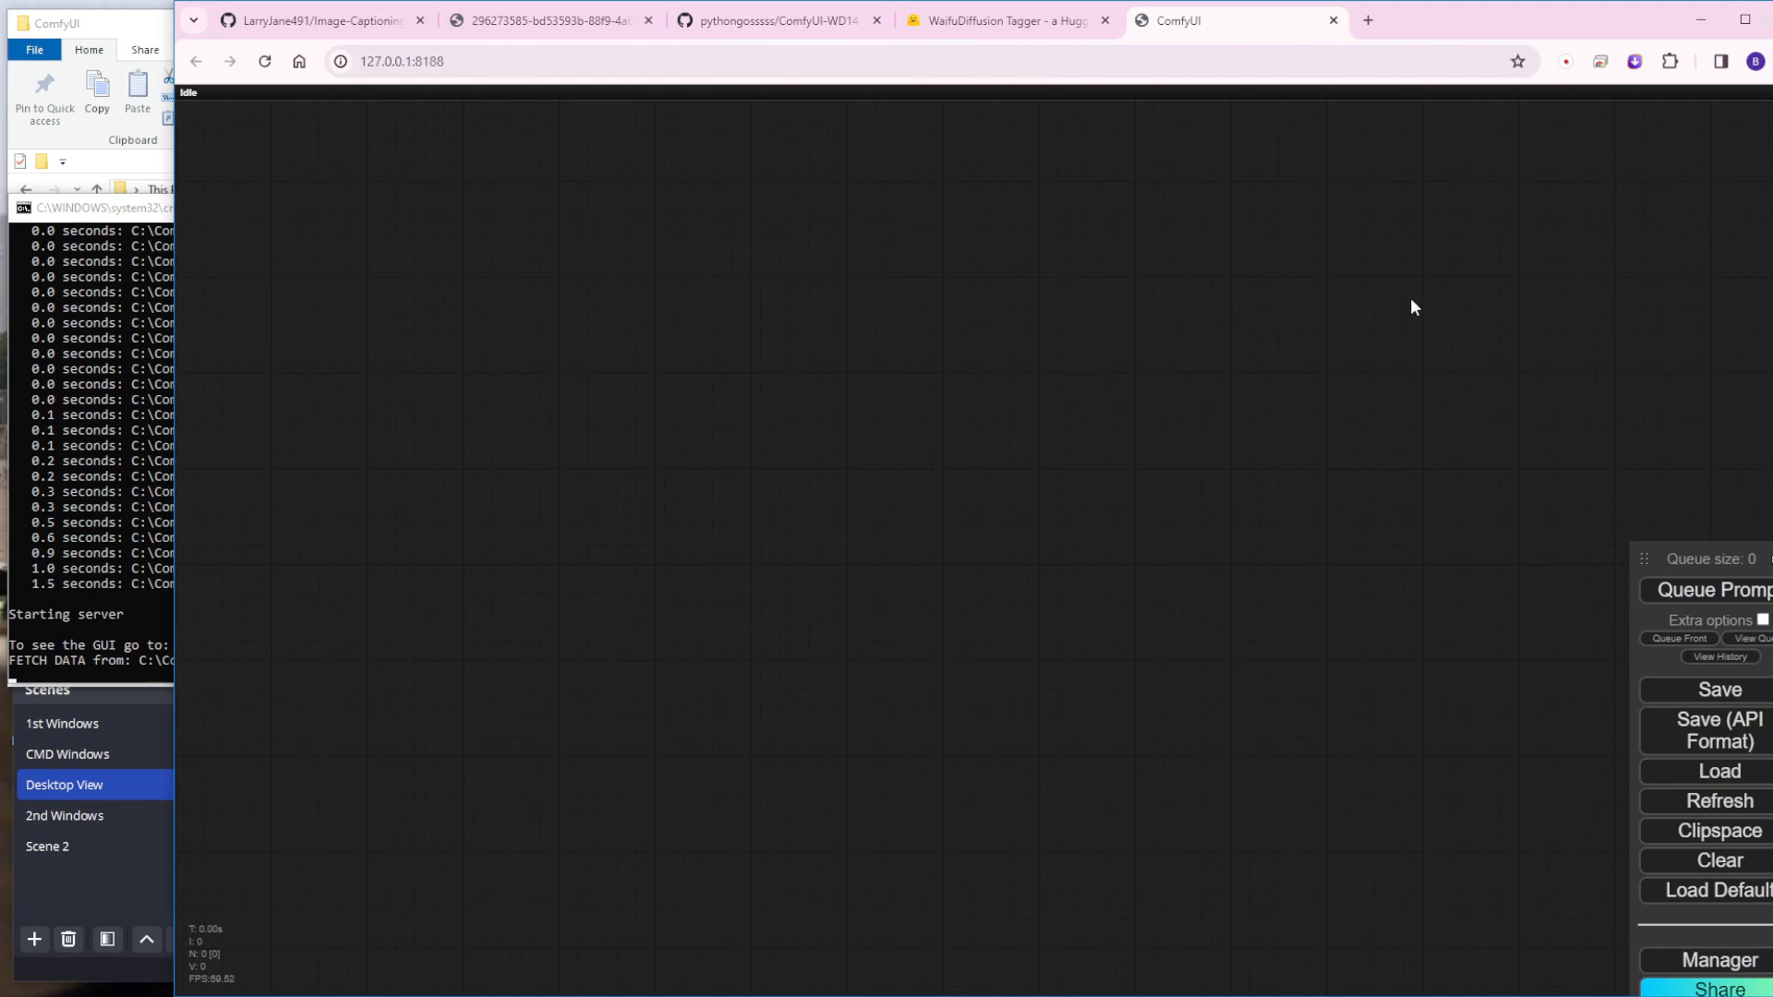
Step: Check the restarted server's console for the Lora-Training-in-Comfy, Image-Captioning-in-ComfyUI and ComfyUI-WD14-Tagger import entries
left_click(129, 209)
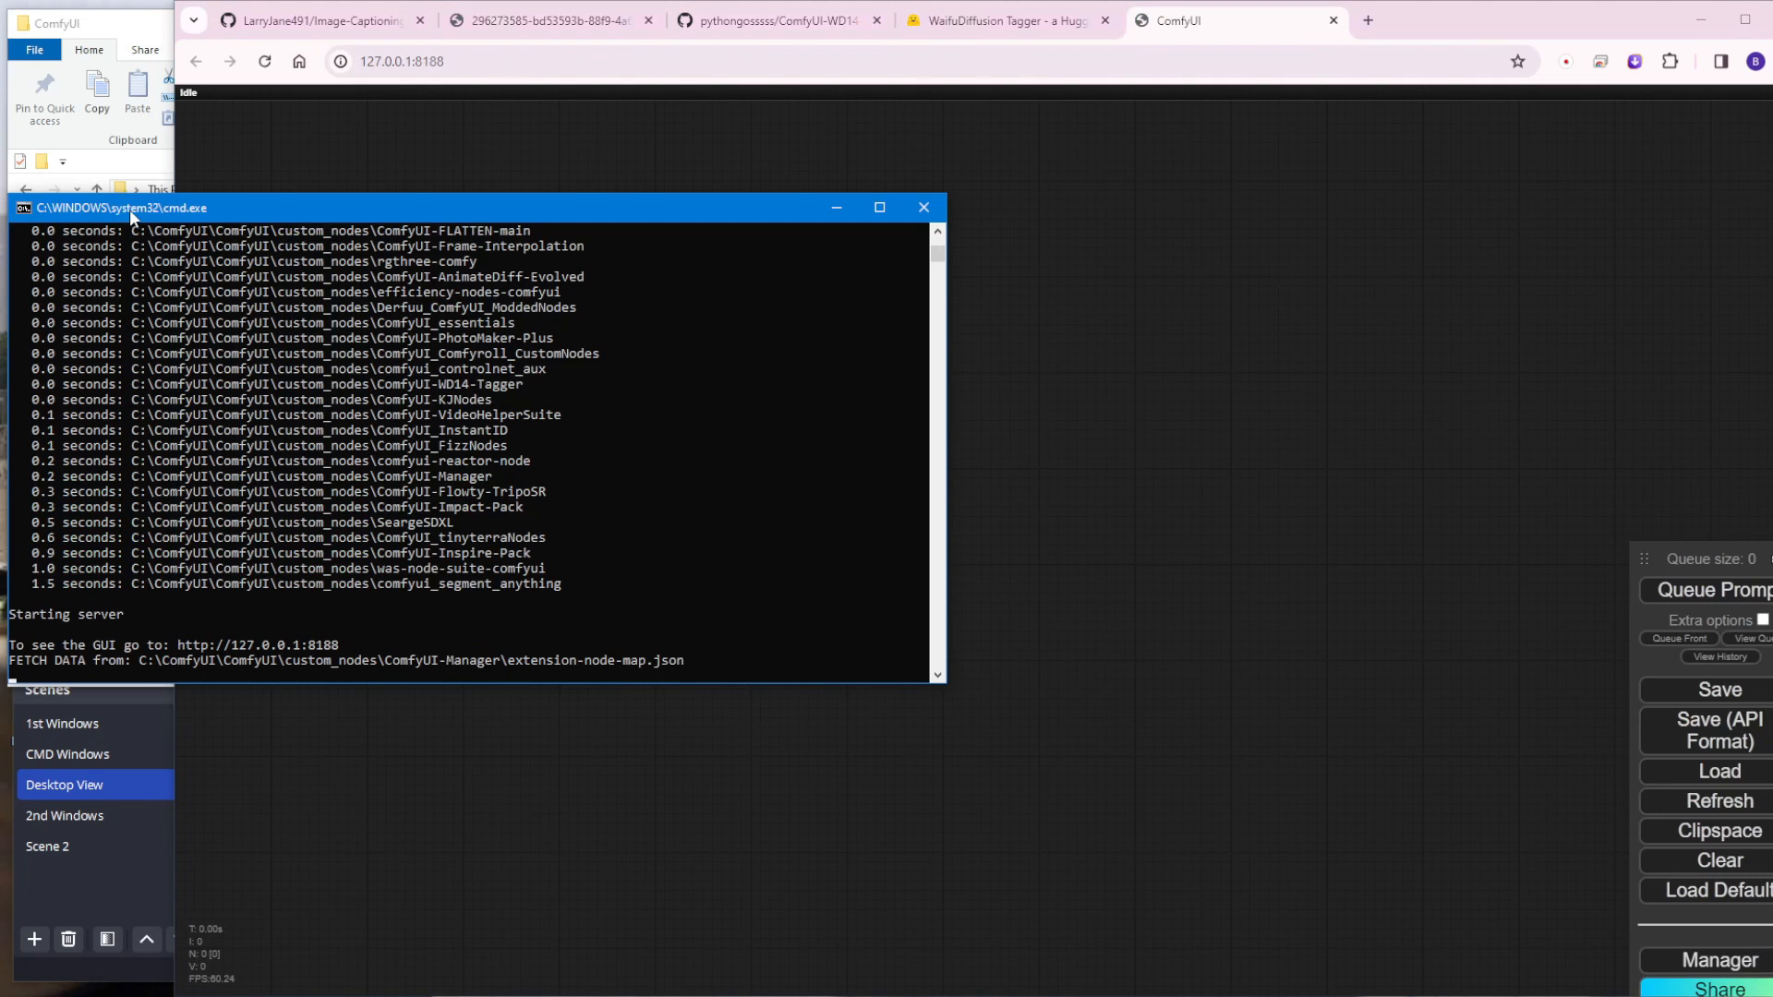
scroll(491, 438, "up", 9)
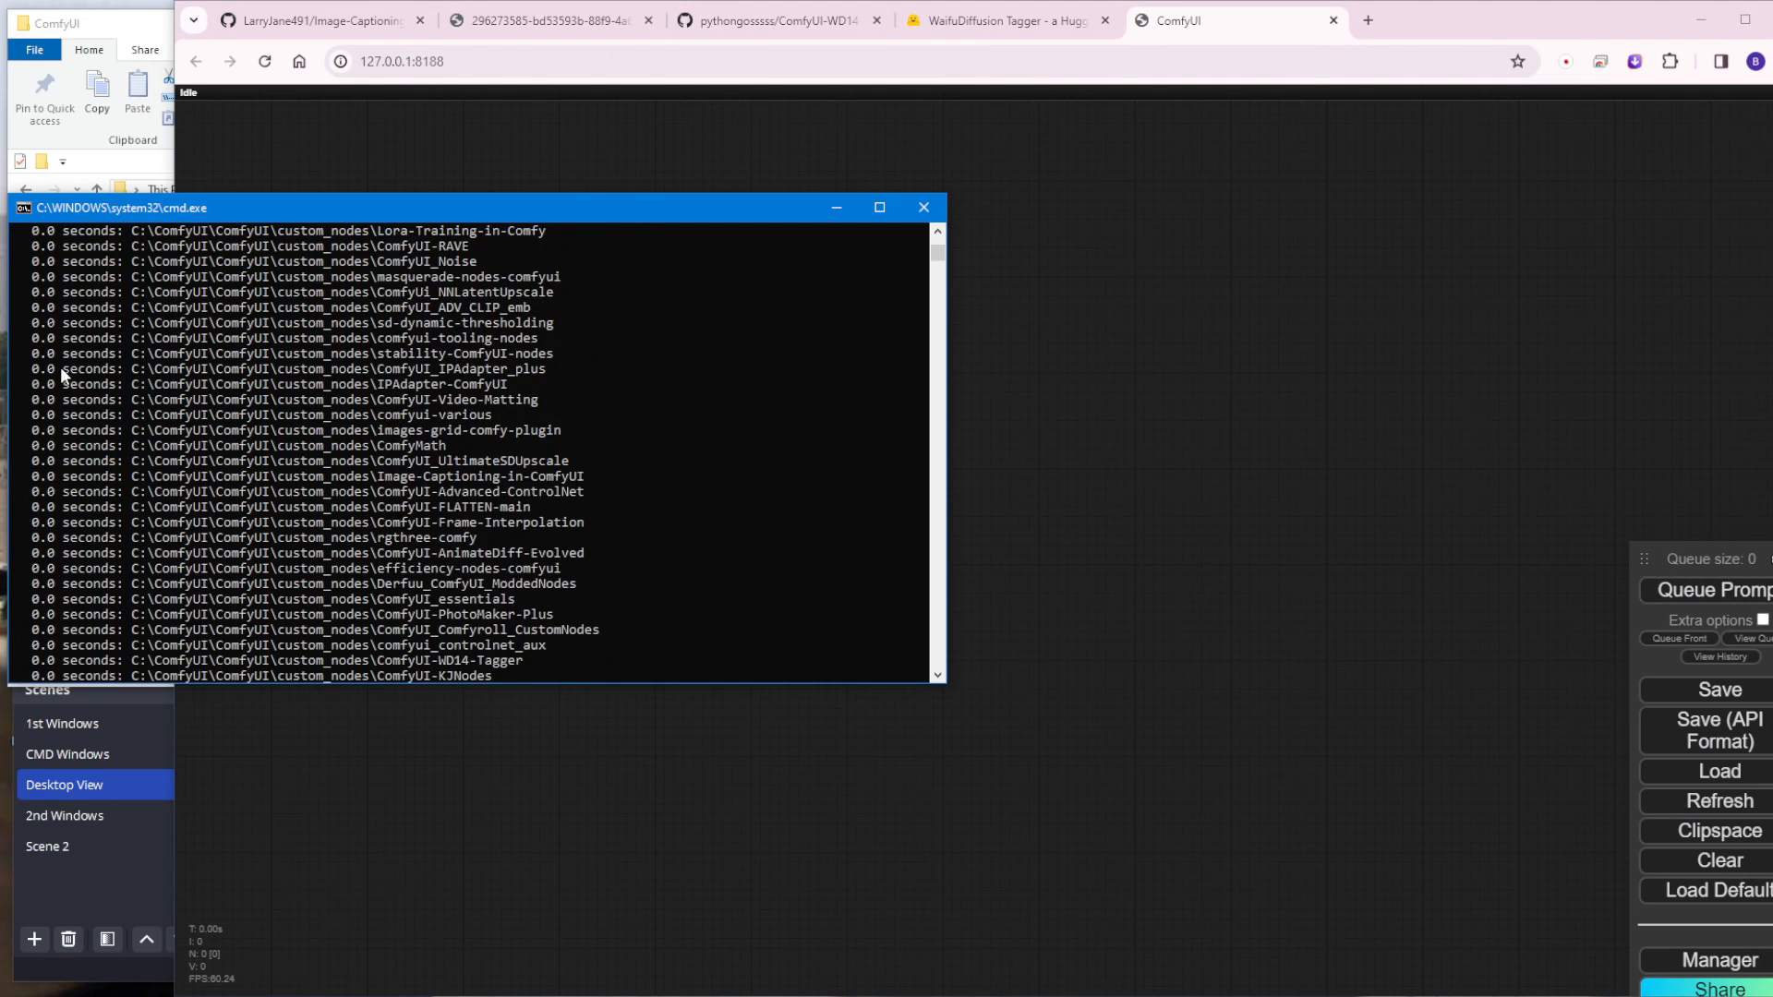
scroll(424, 362, "down", 6)
scroll(443, 411, "down", 2)
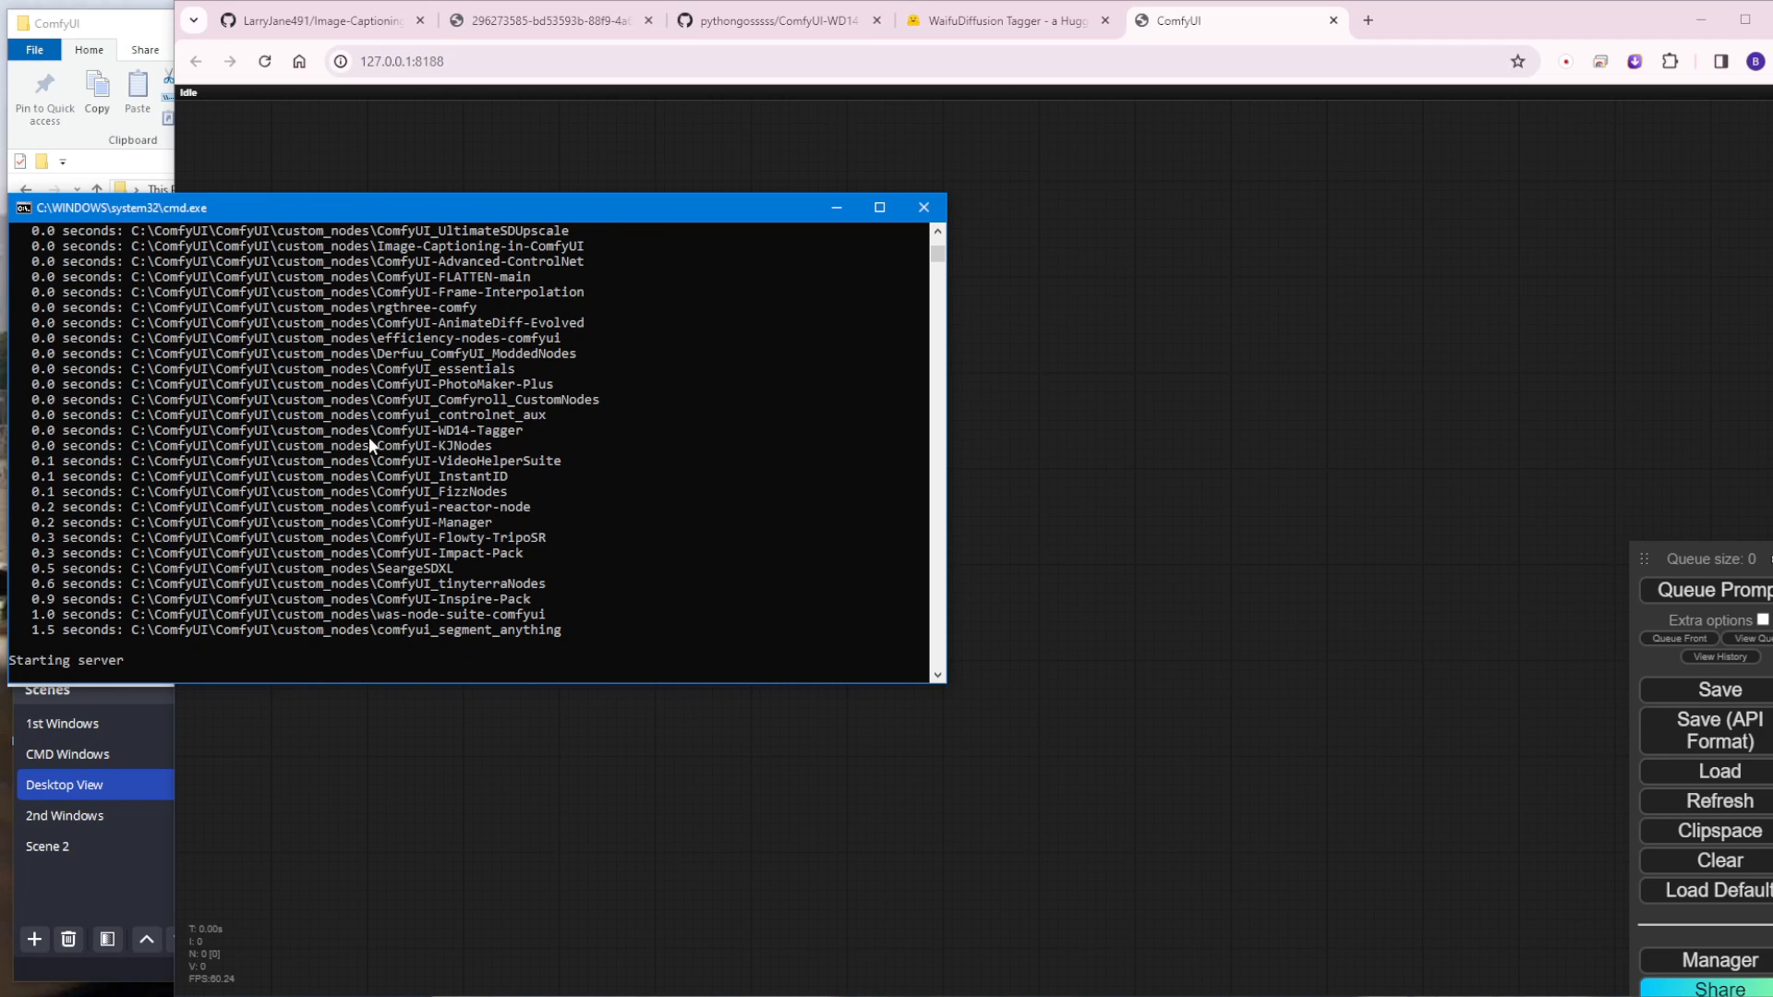
Step: Look at the example captioning workflow image in the browser to see which nodes it uses, and return to ComfyUI
left_click(1301, 528)
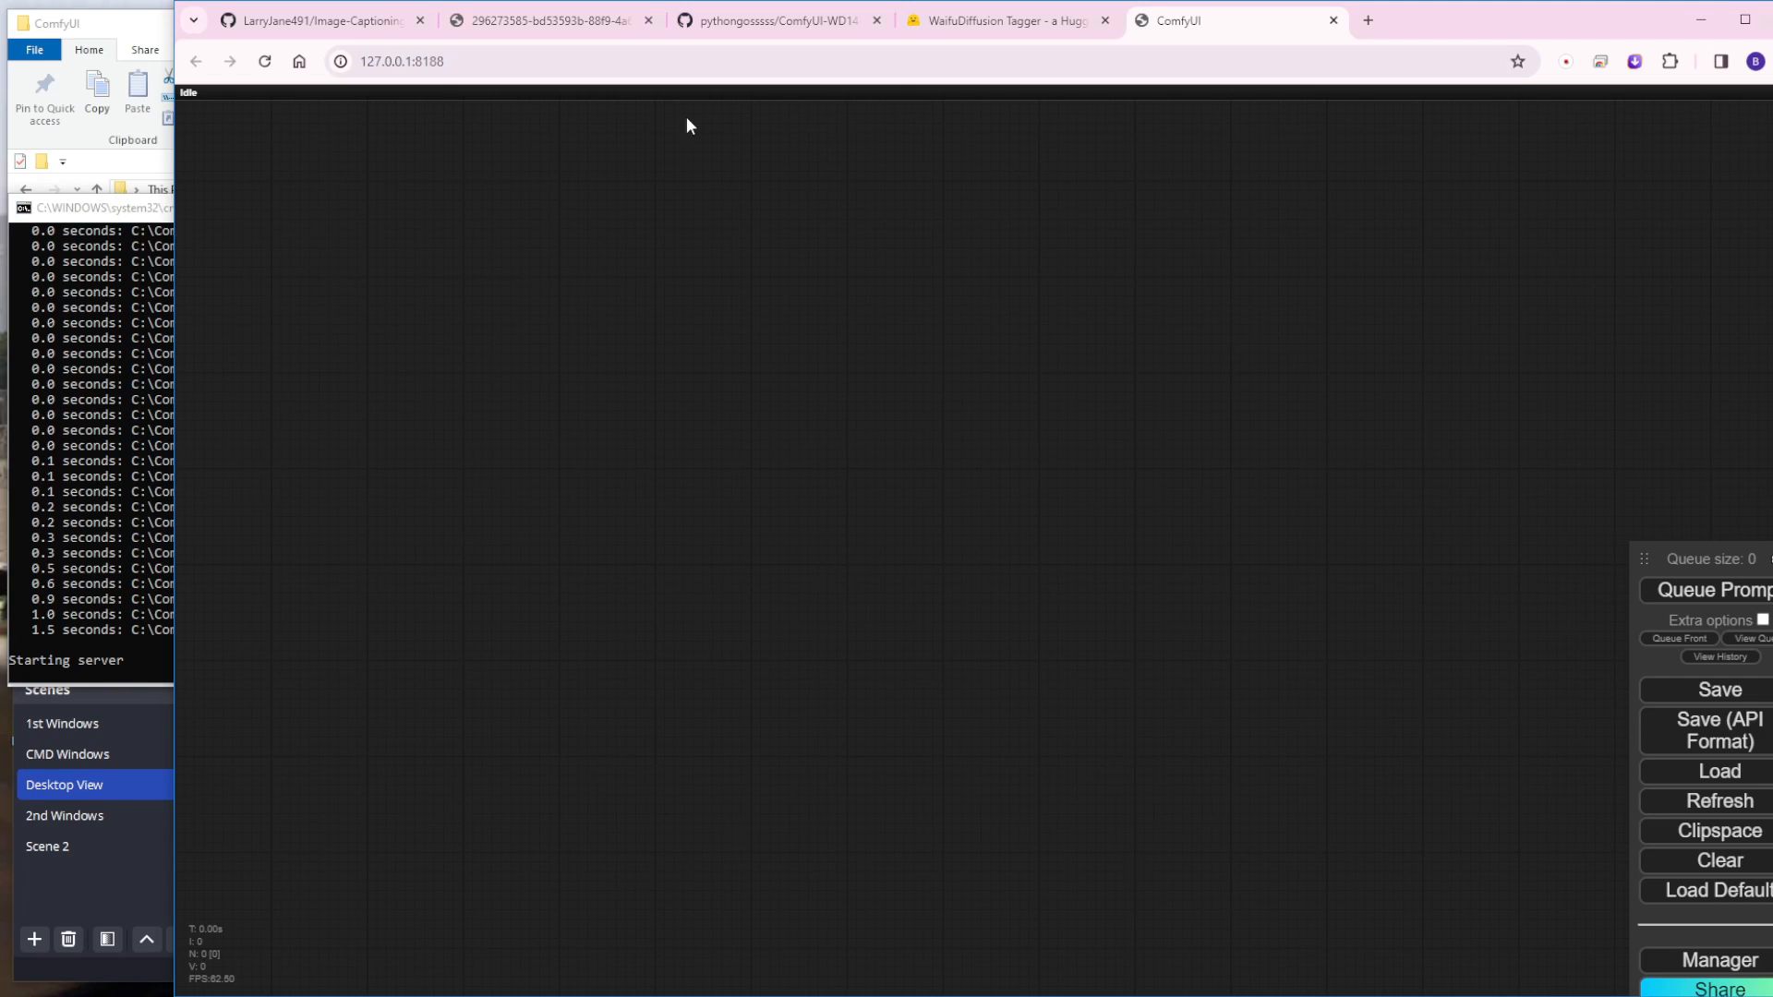
left_click(520, 20)
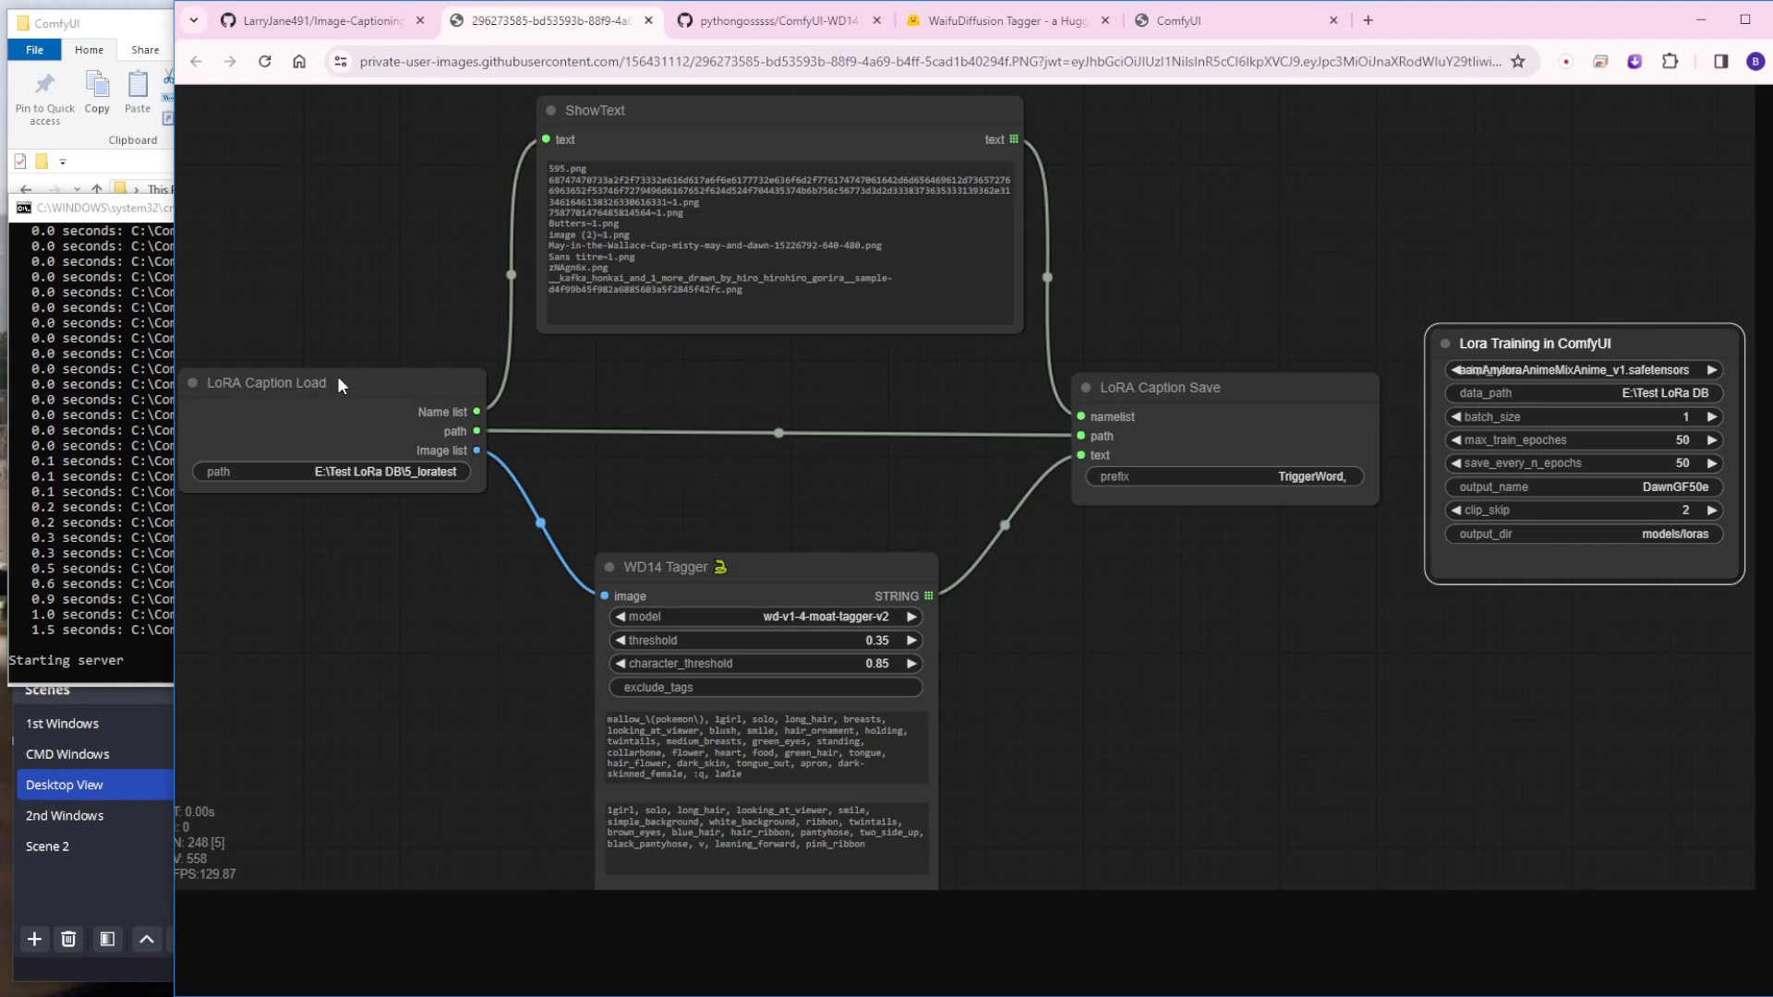
left_click(1156, 9)
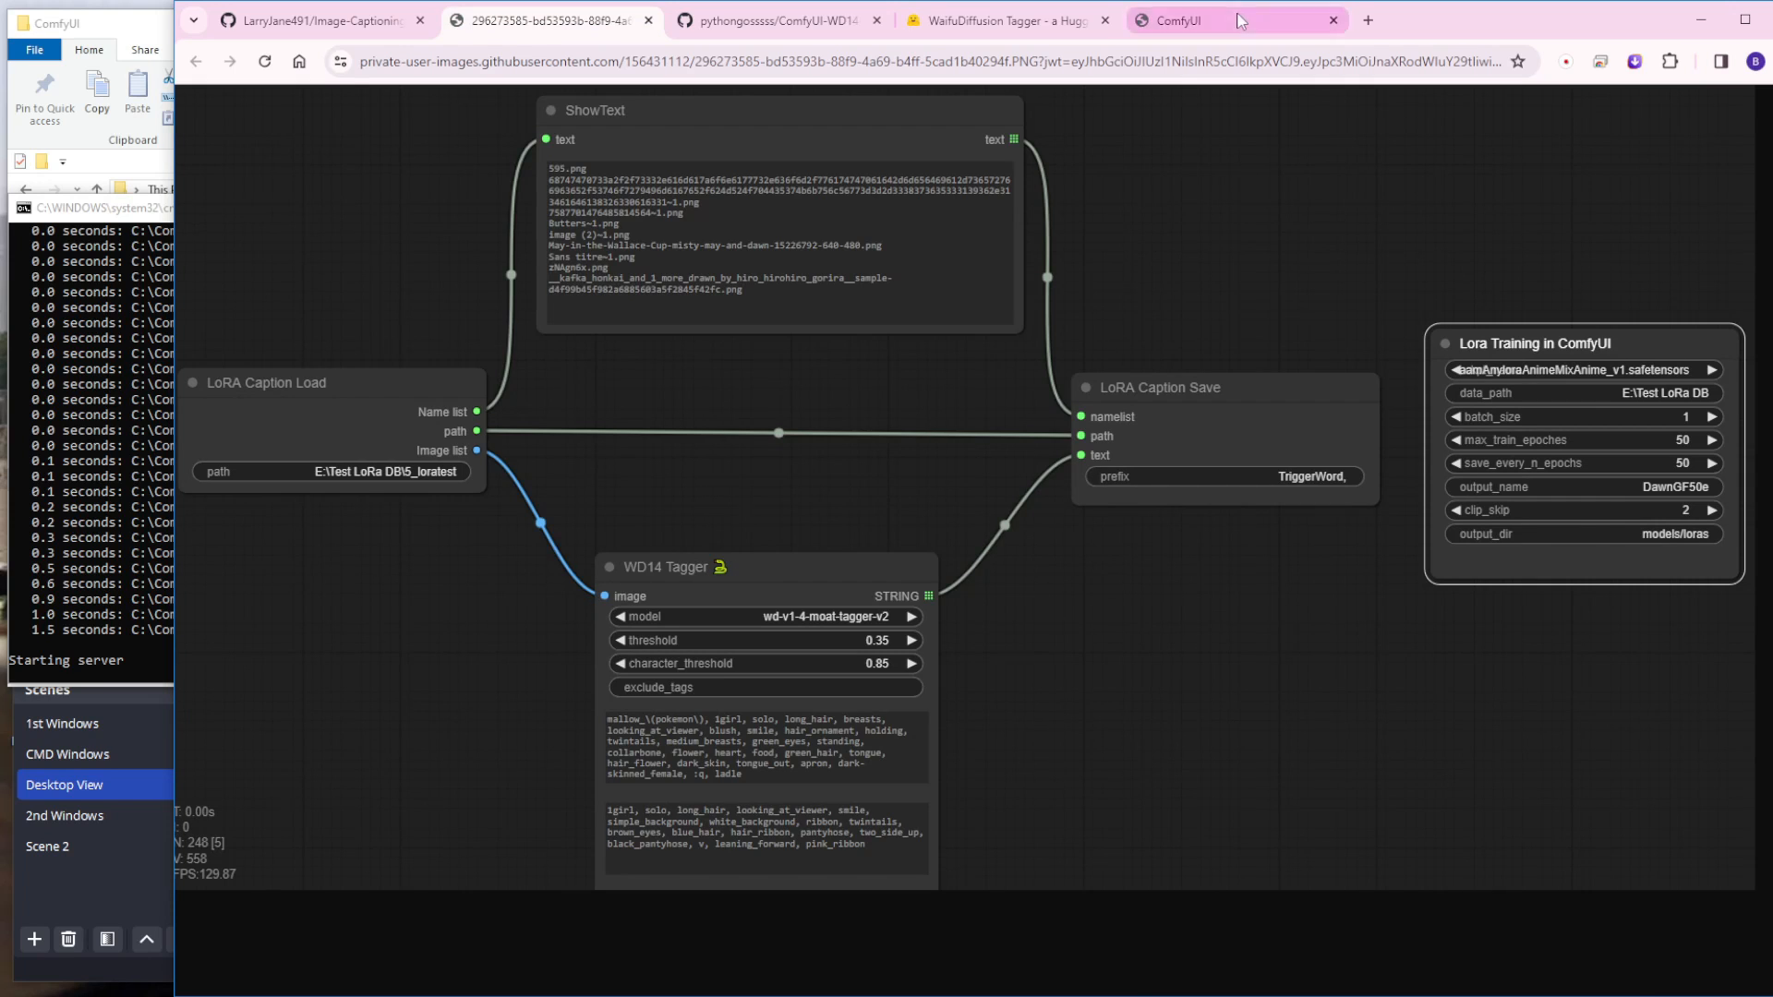
Step: Add a WD14 Tagger node to the empty canvas
double_click(818, 415)
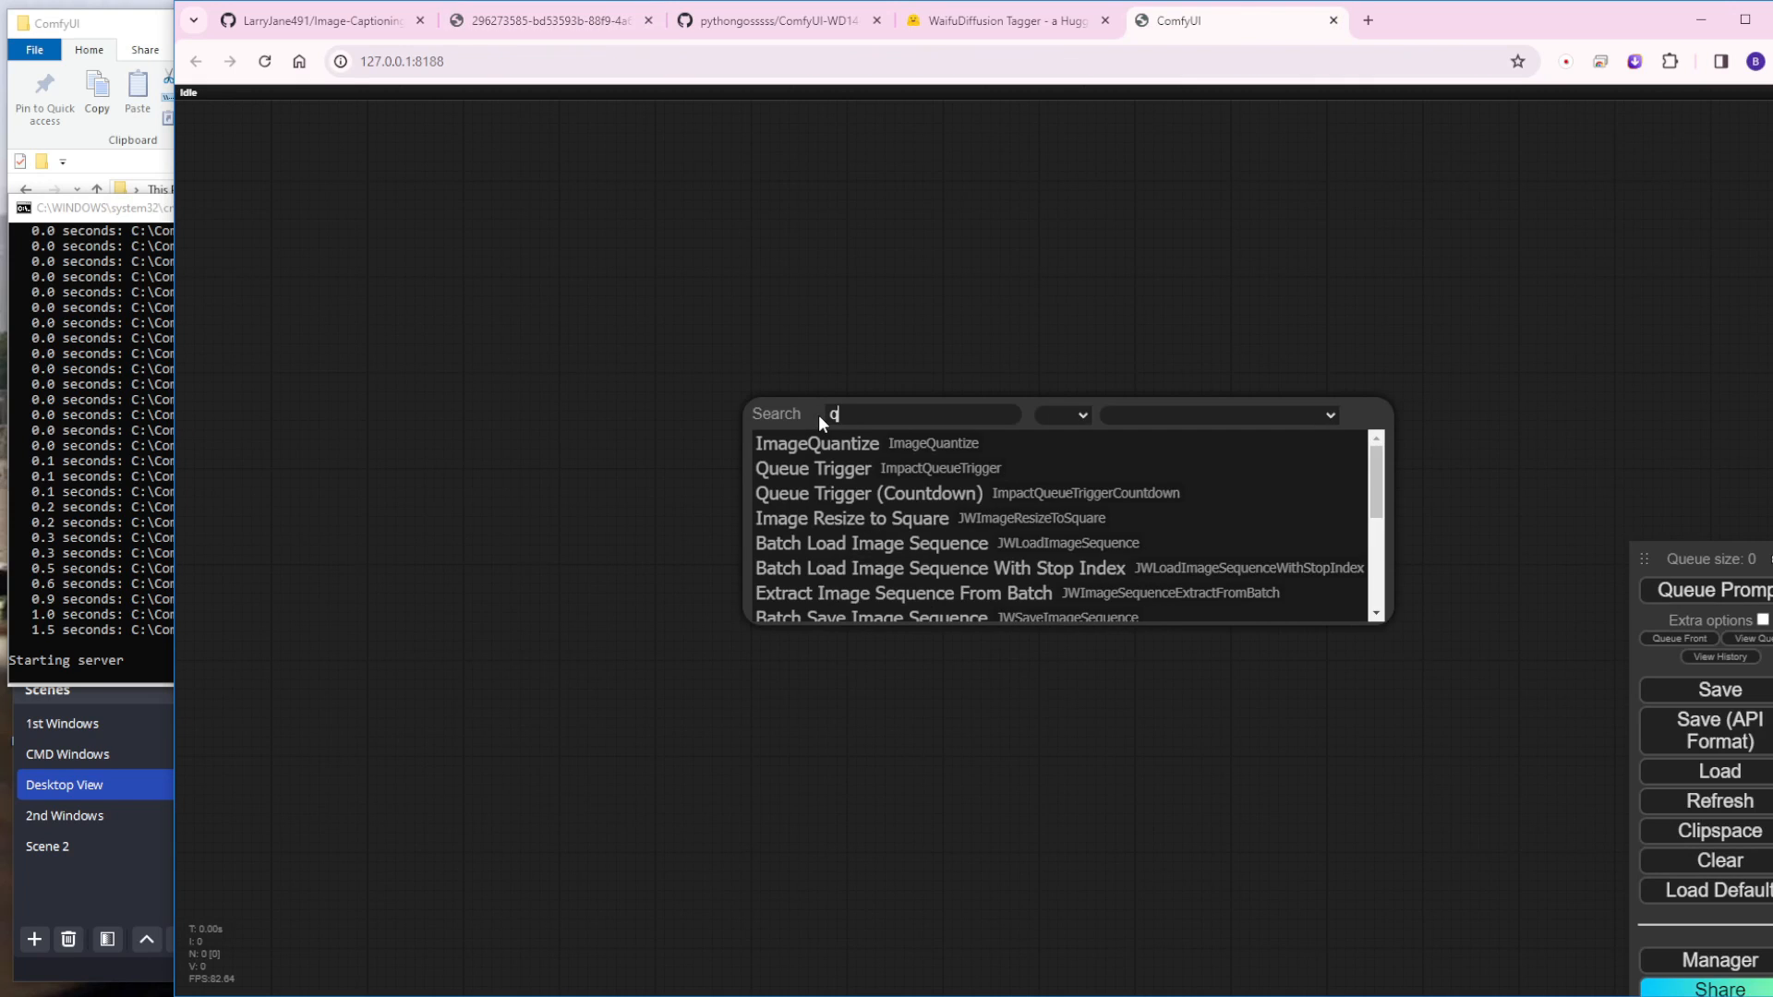
type("wd")
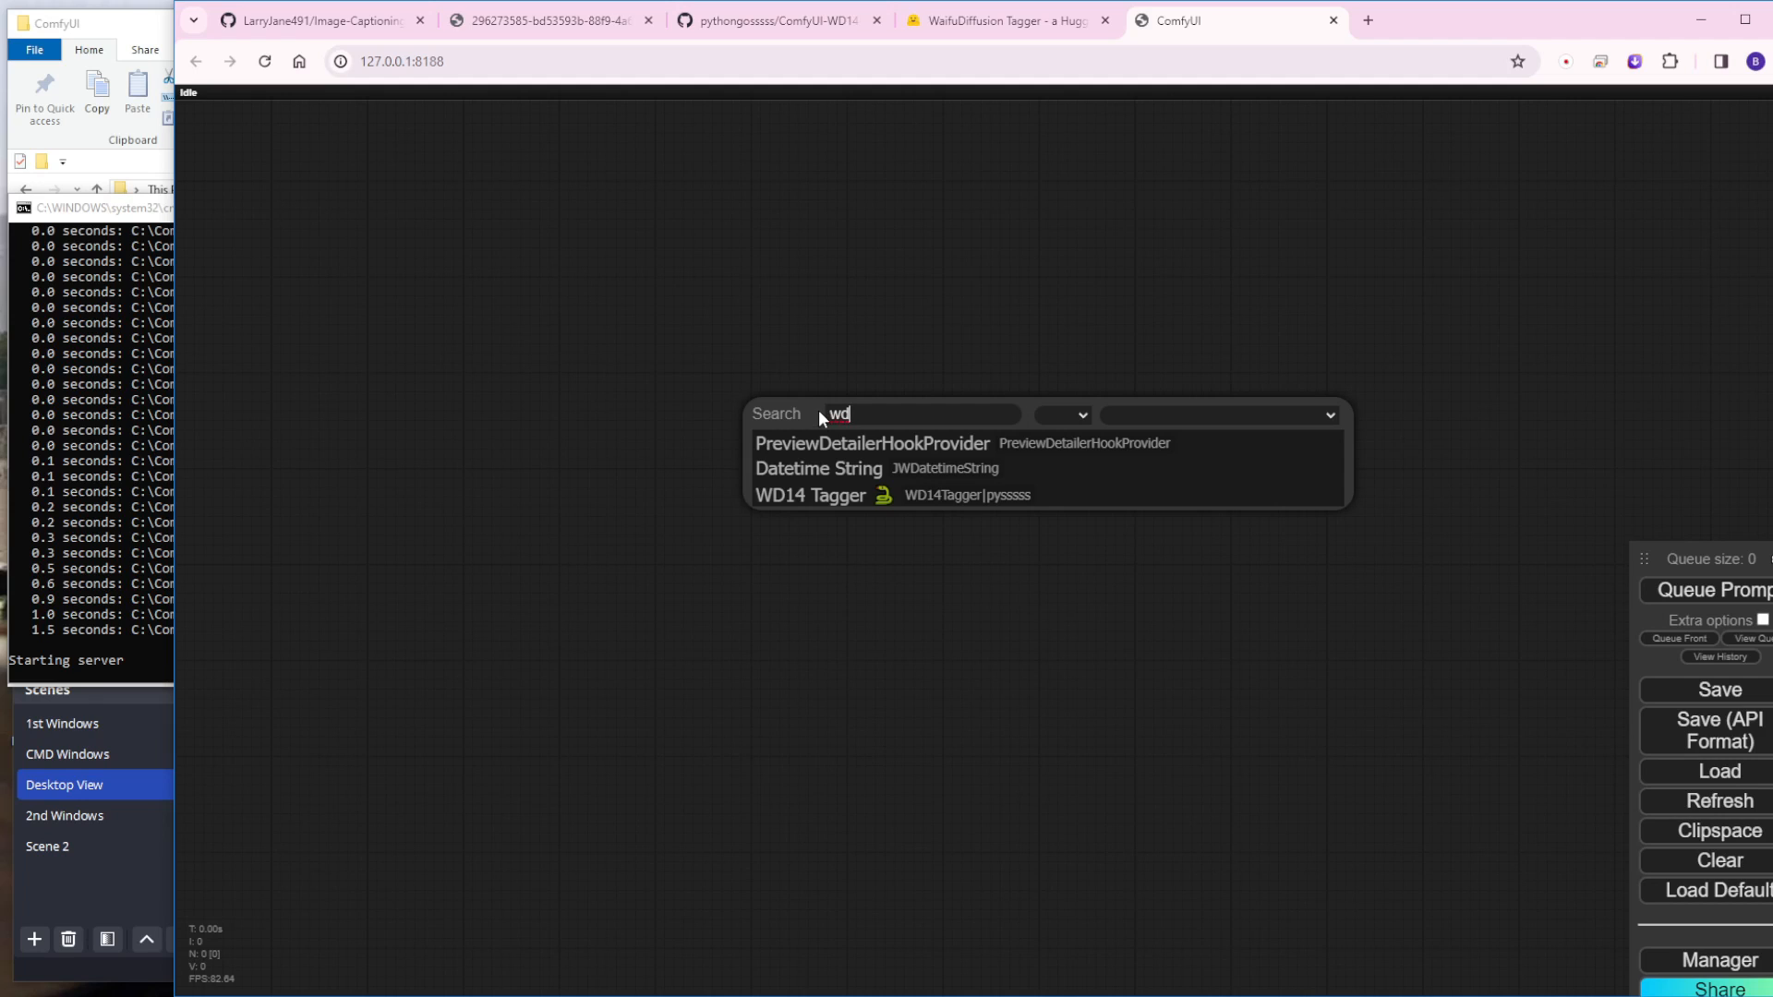
left_click(944, 498)
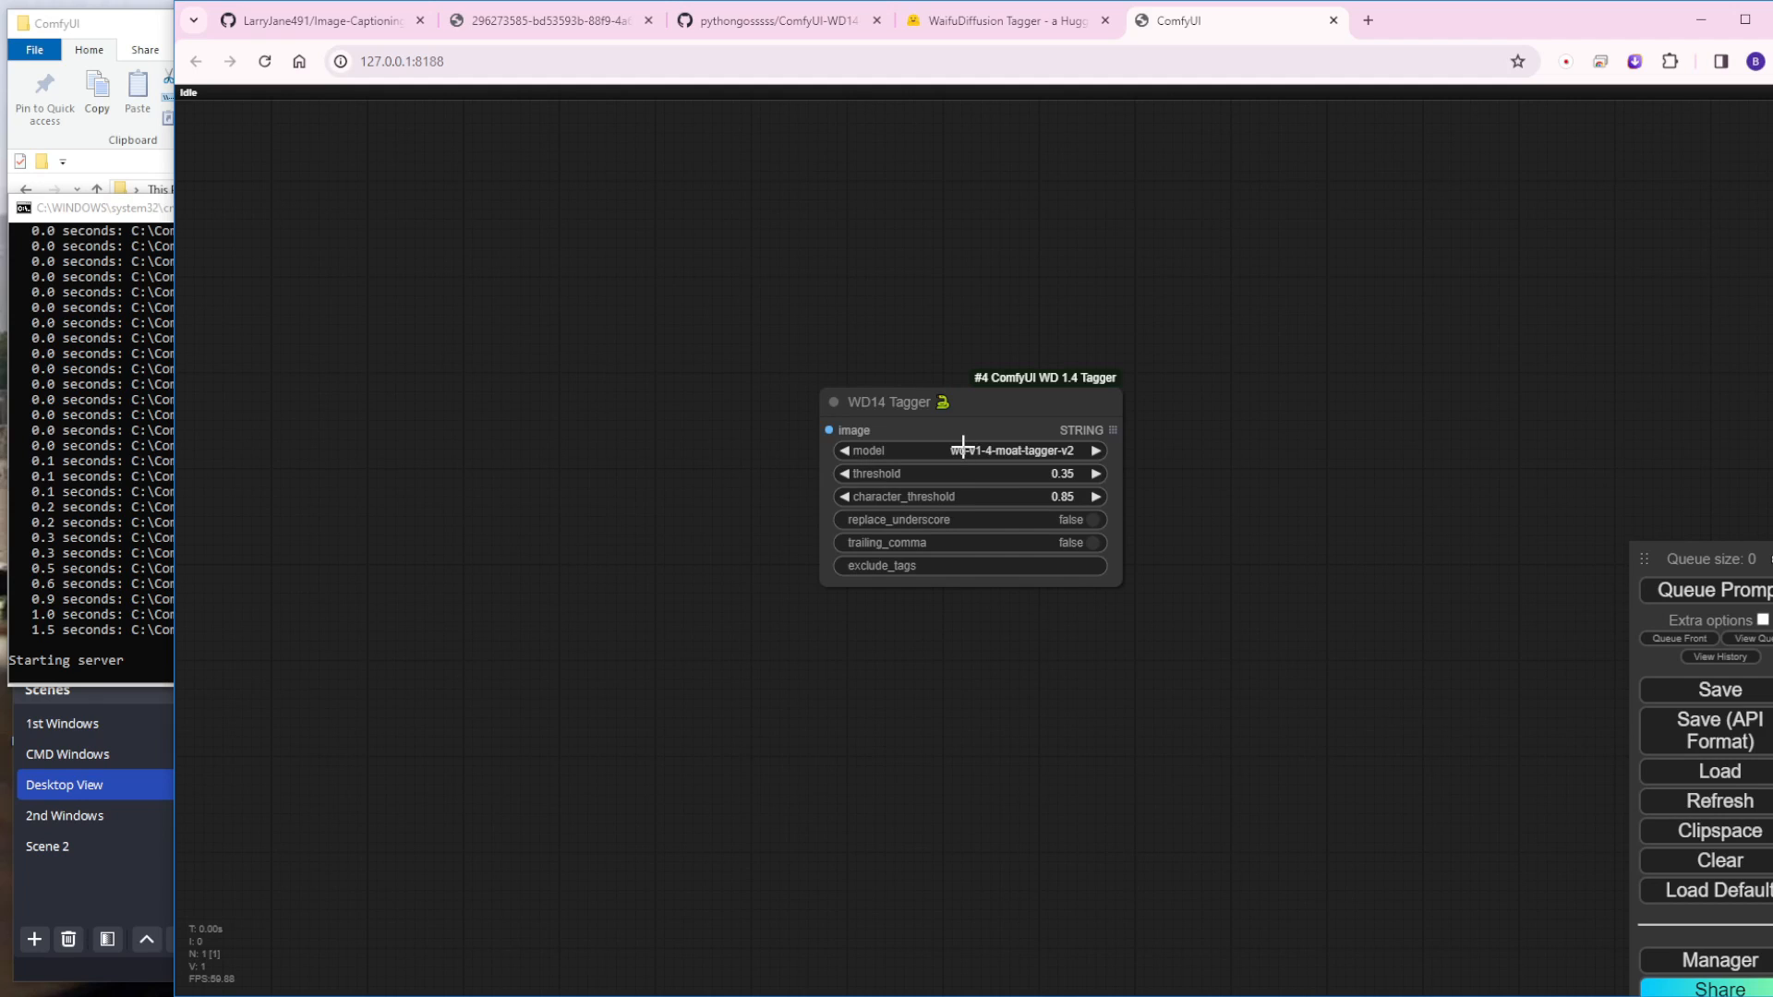
Step: Examine the tagger models offered by the WD14 Tagger node without changing the selection
left_click(1040, 455)
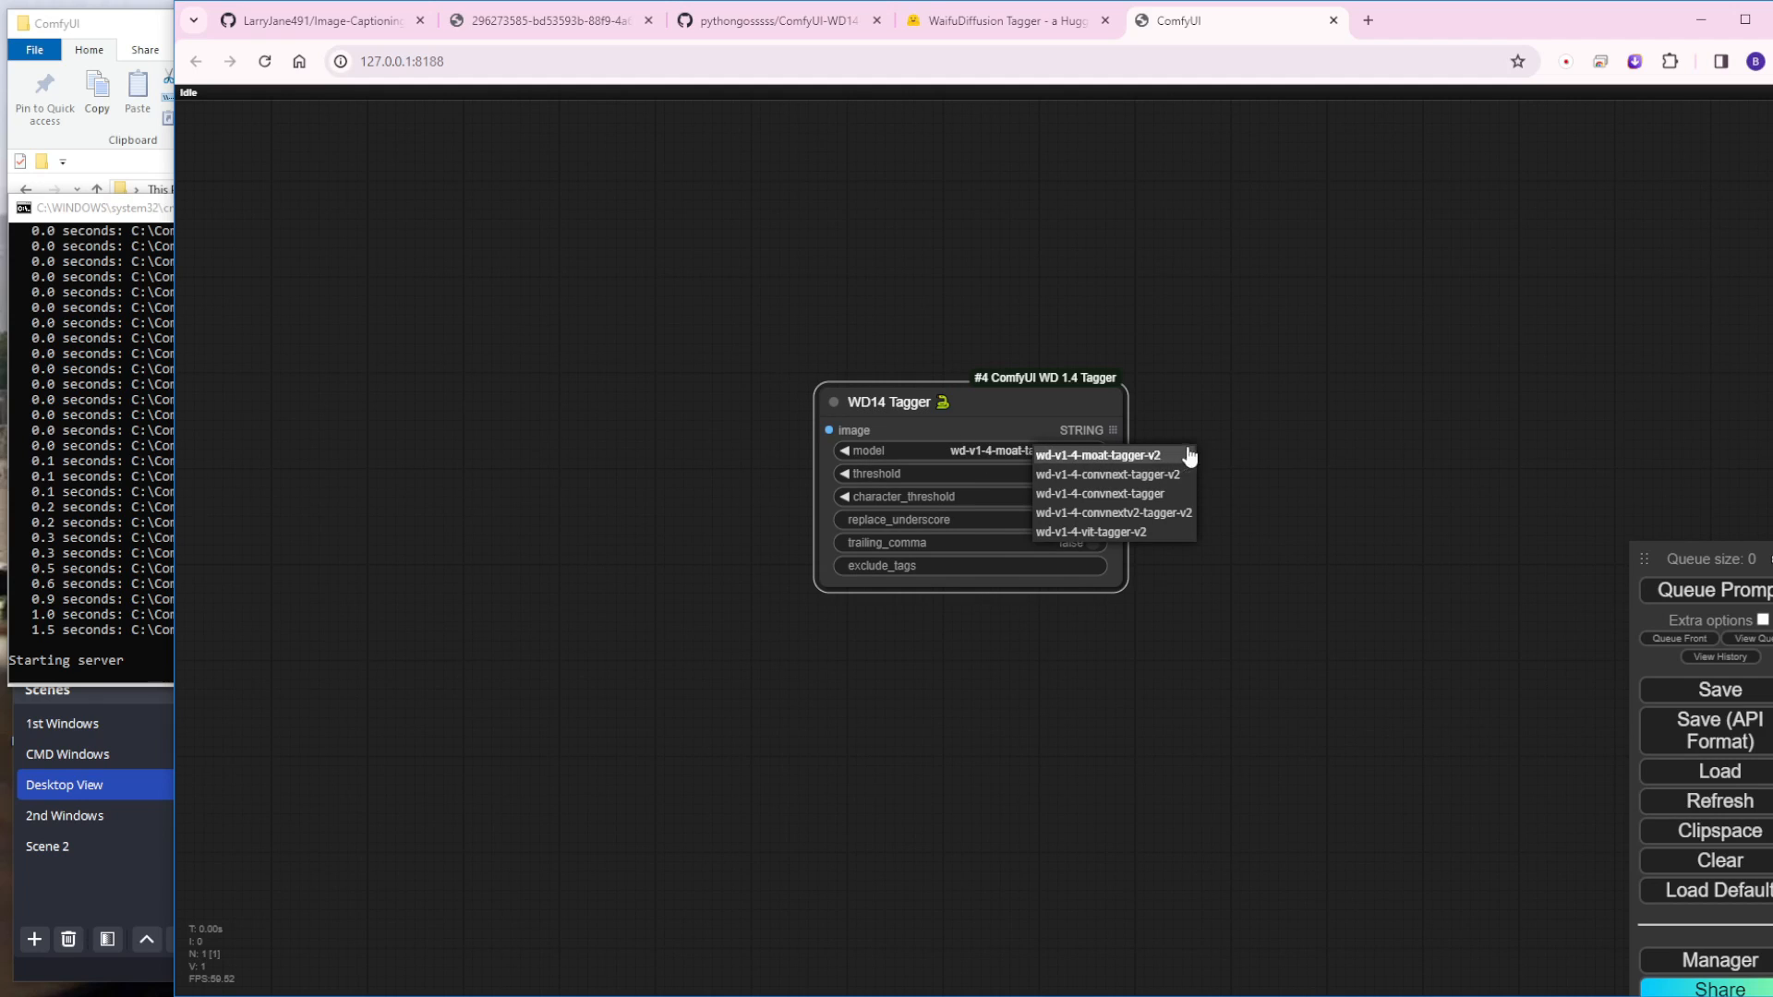
left_click(1300, 444)
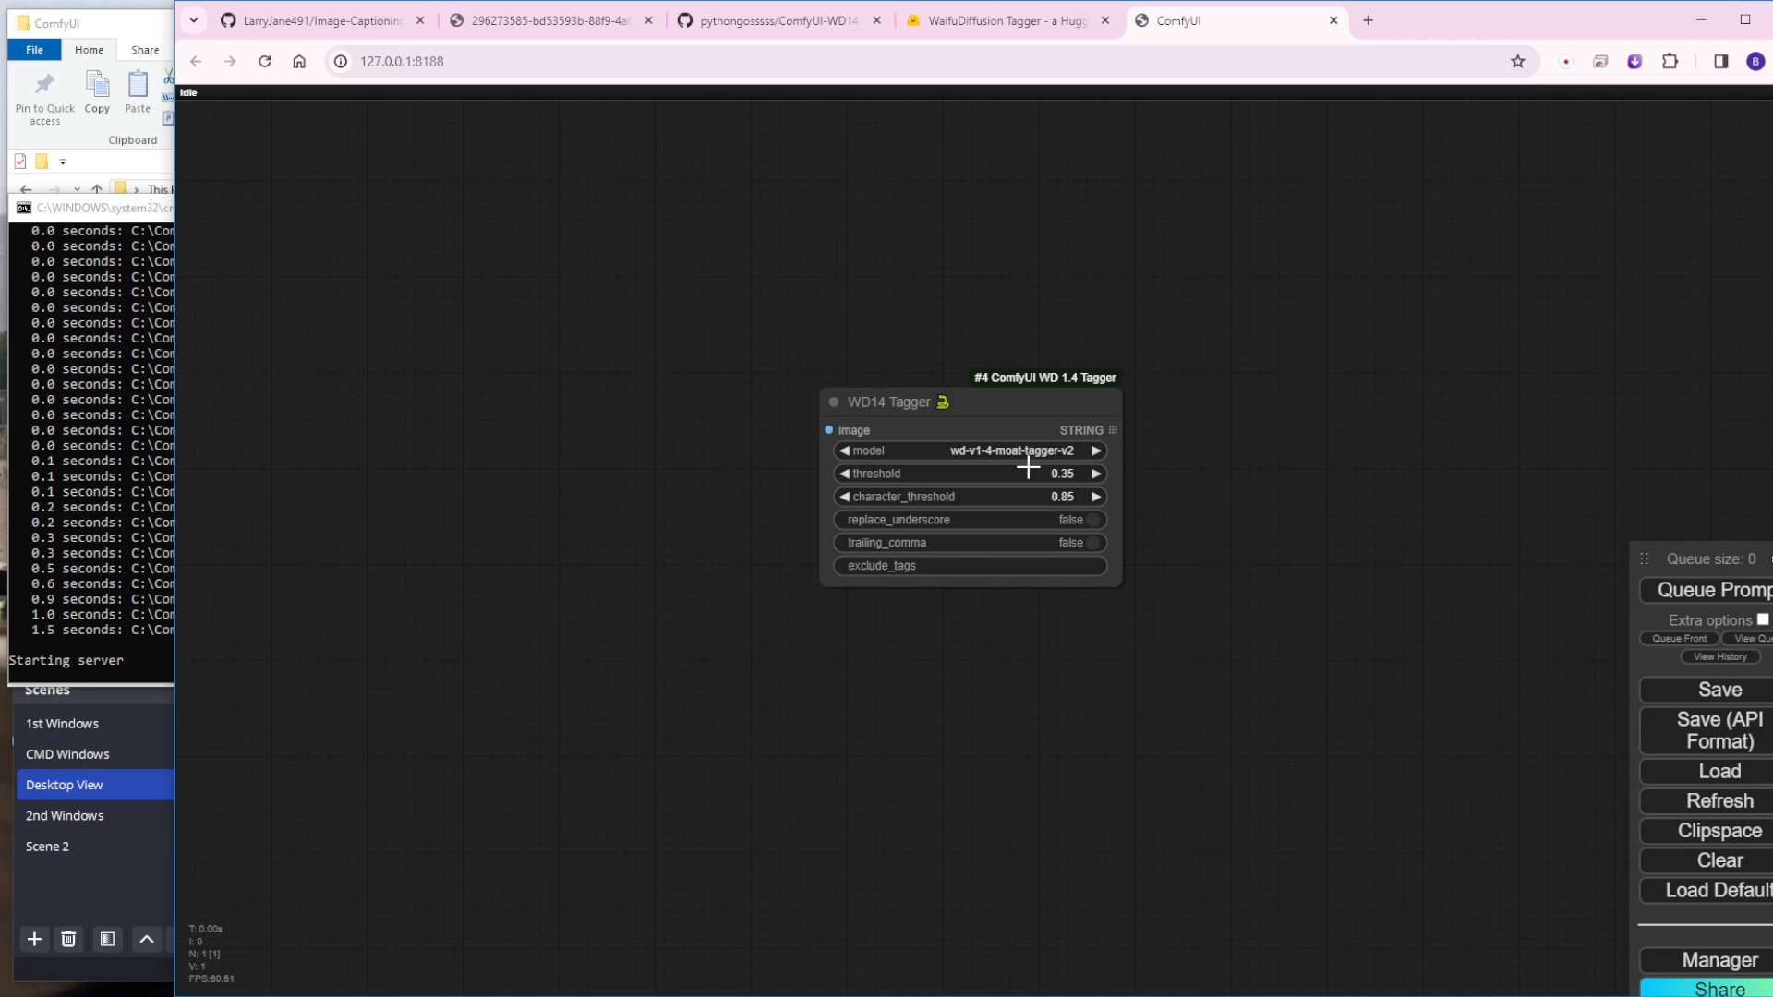
left_click(1066, 452)
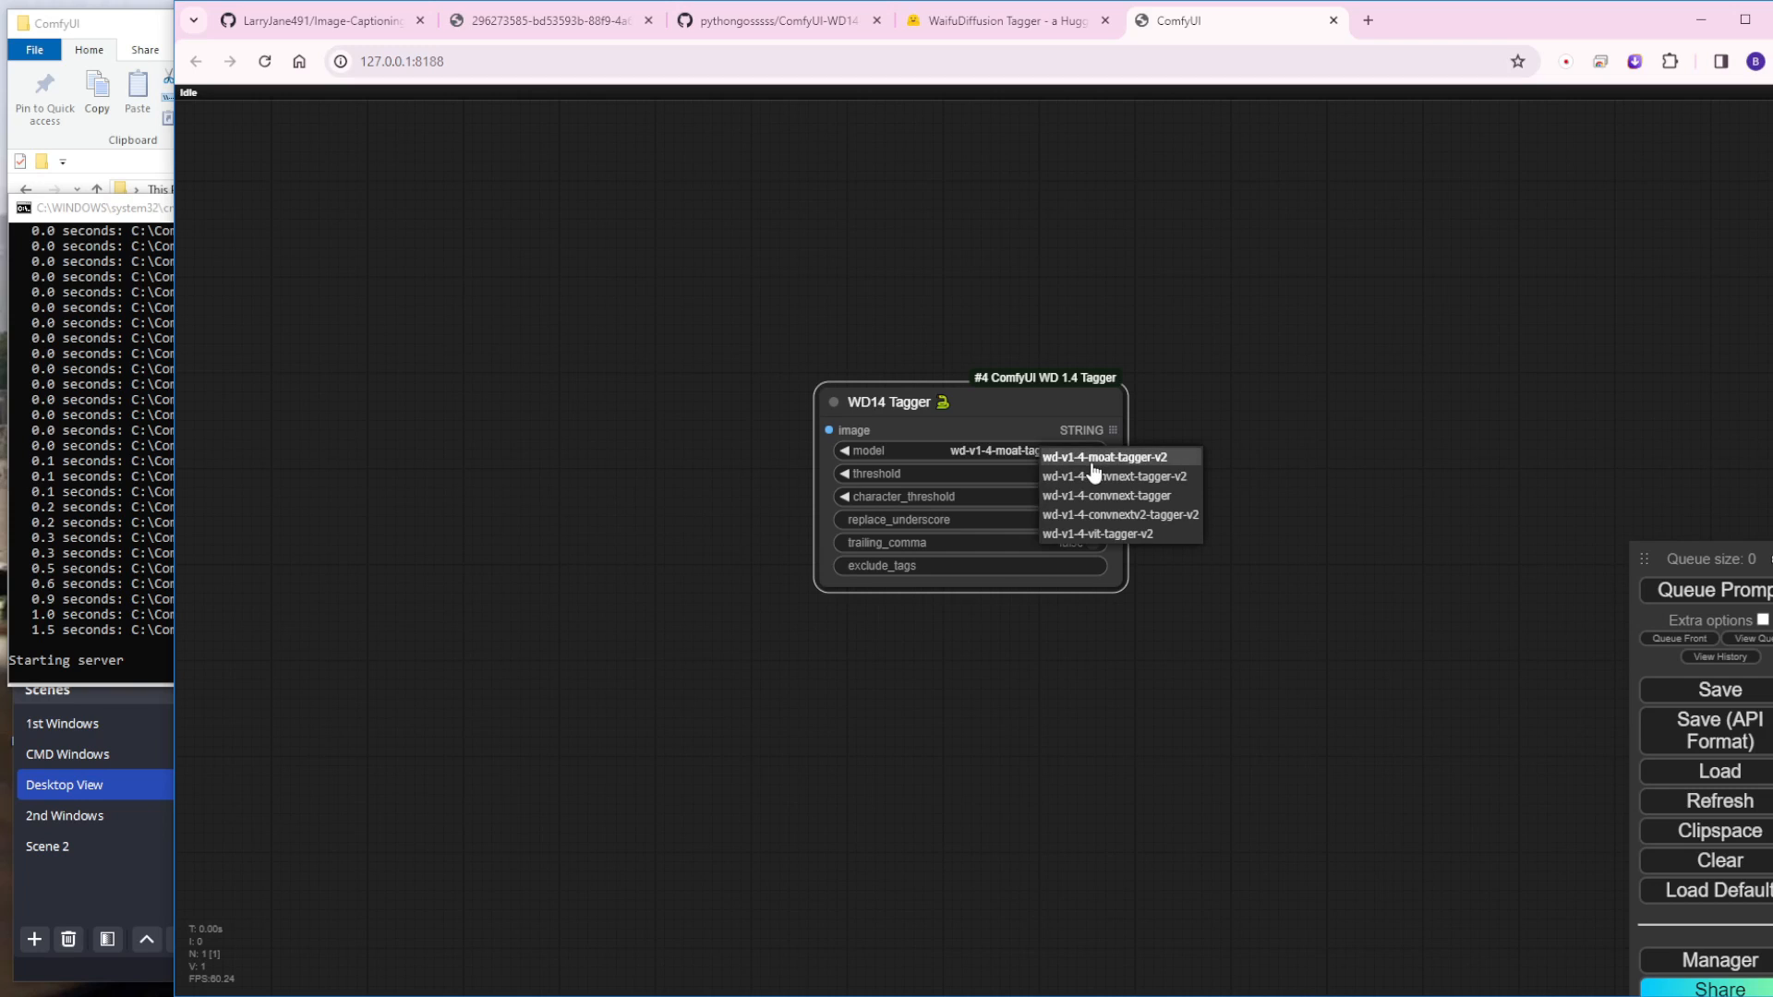
left_click(1190, 408)
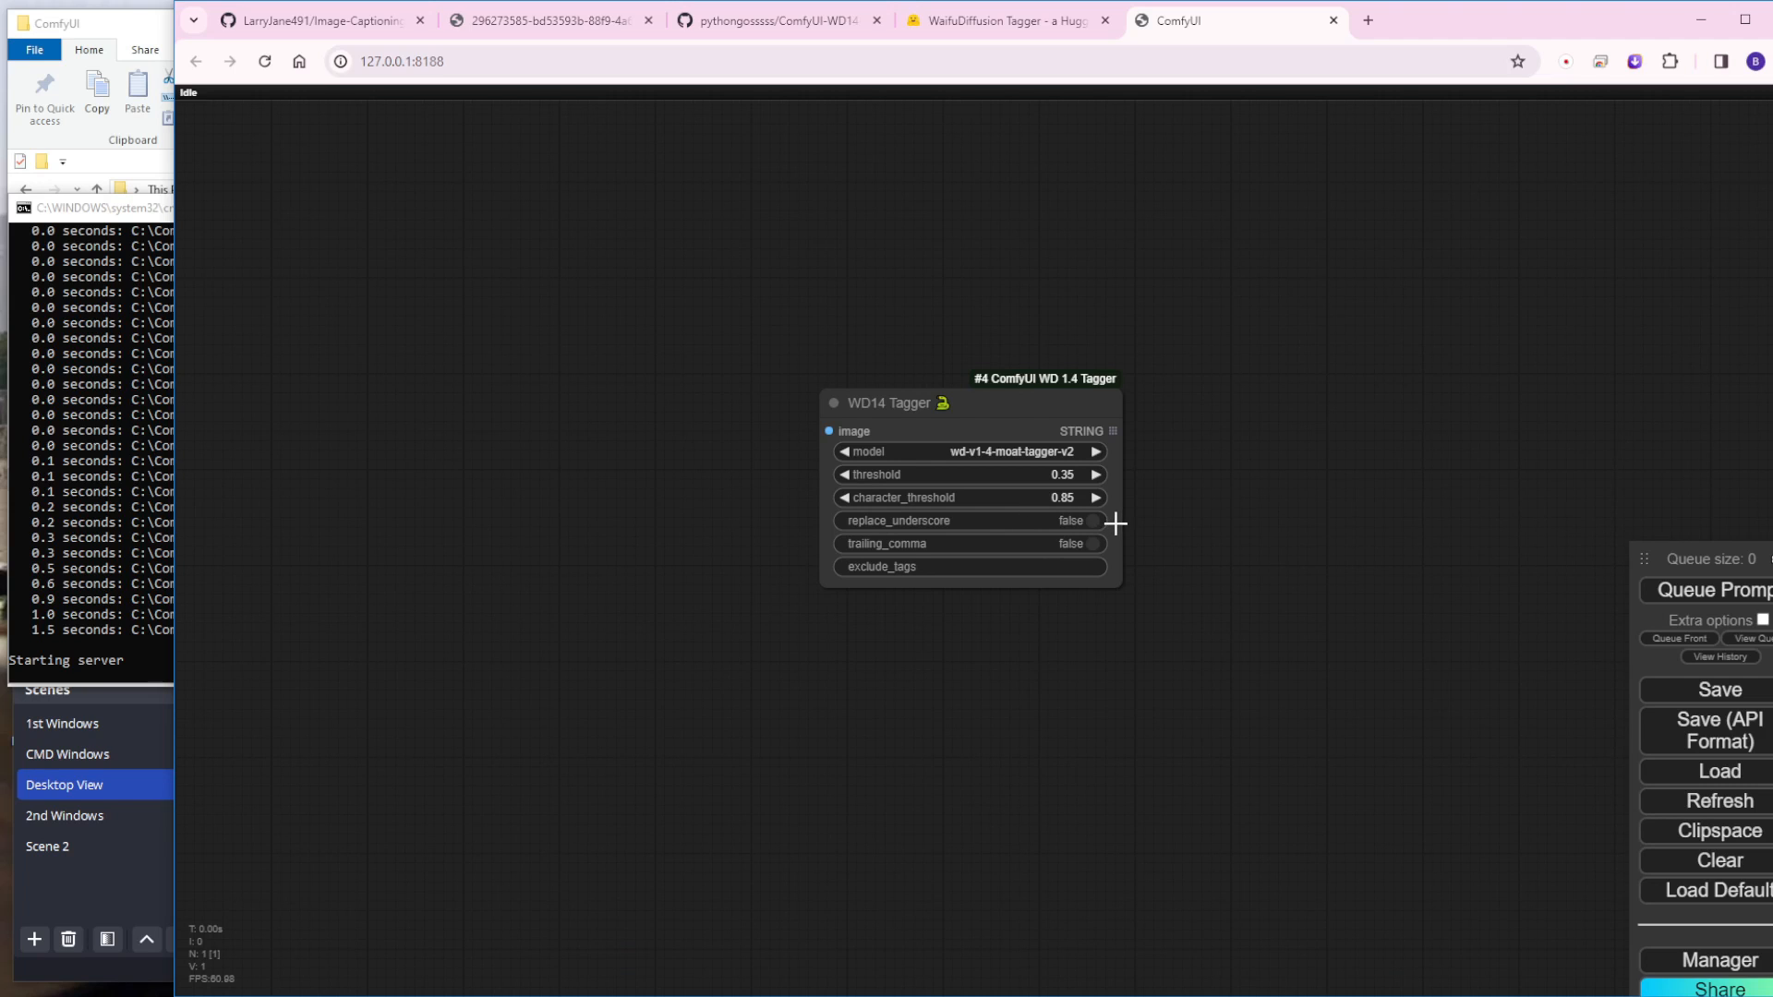
Step: Add a LoRA Caption Load node up and to the left of the WD14 Tagger node
scroll(1116, 523, "down", 2)
double_click(580, 335)
type("Lora")
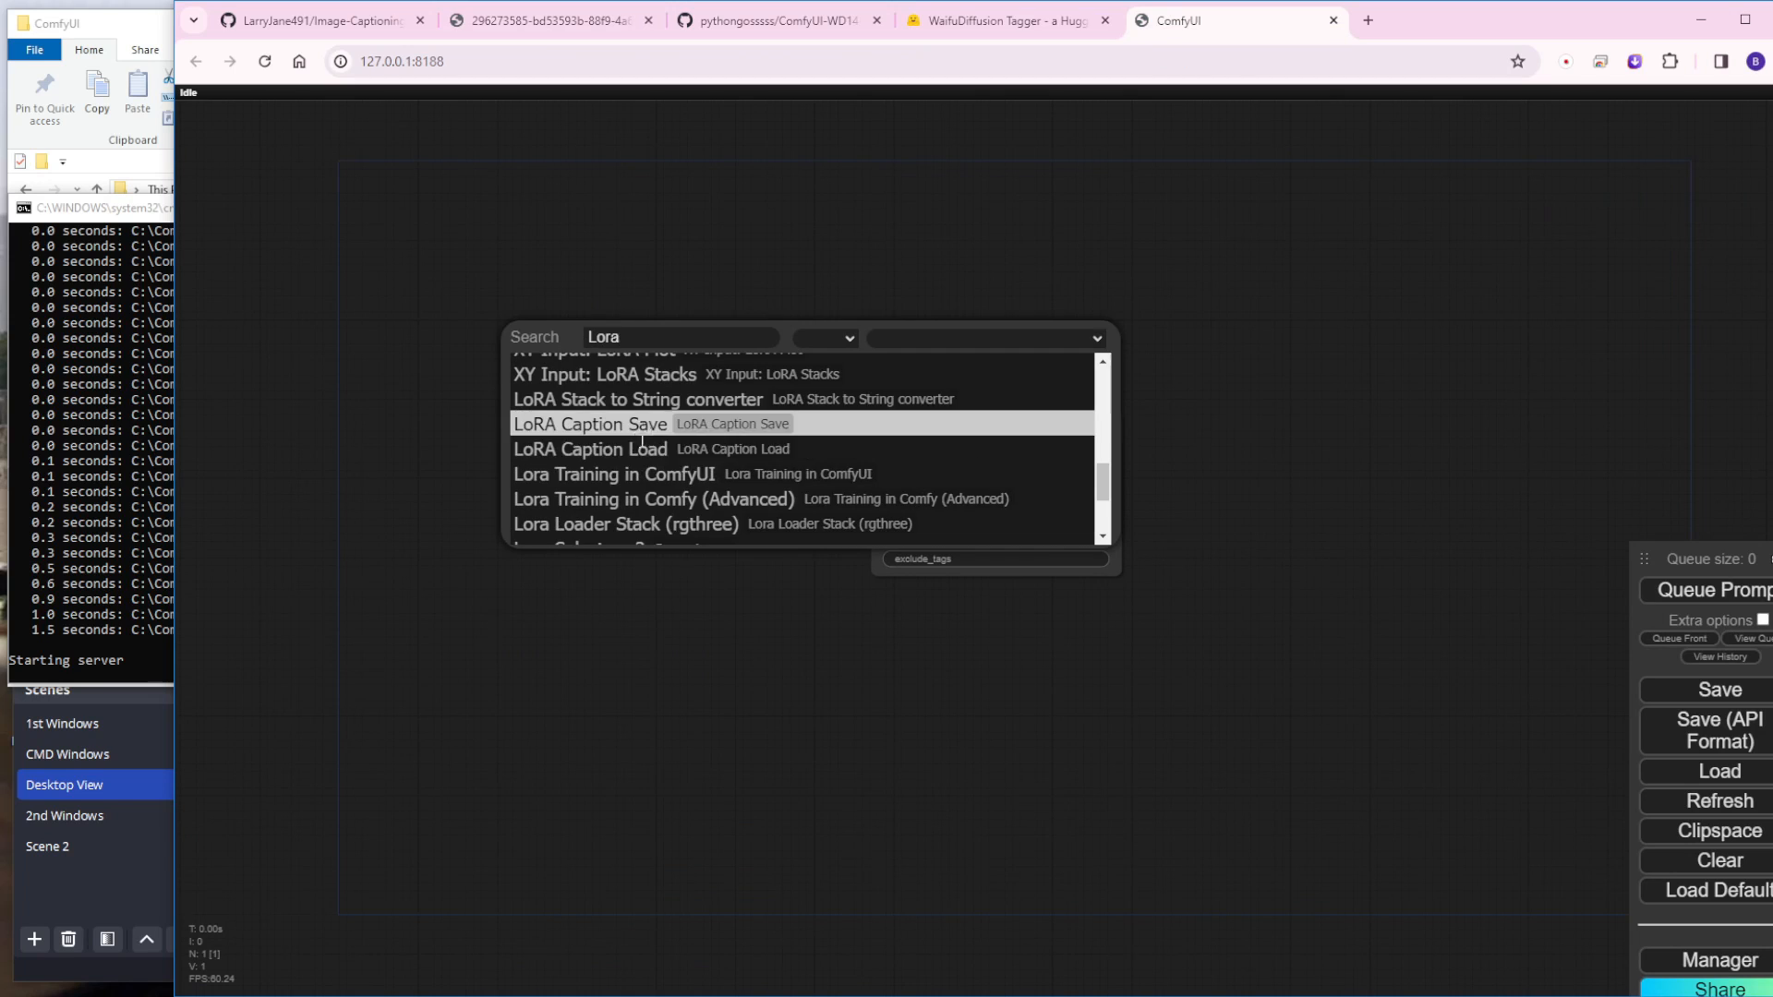
left_click(628, 449)
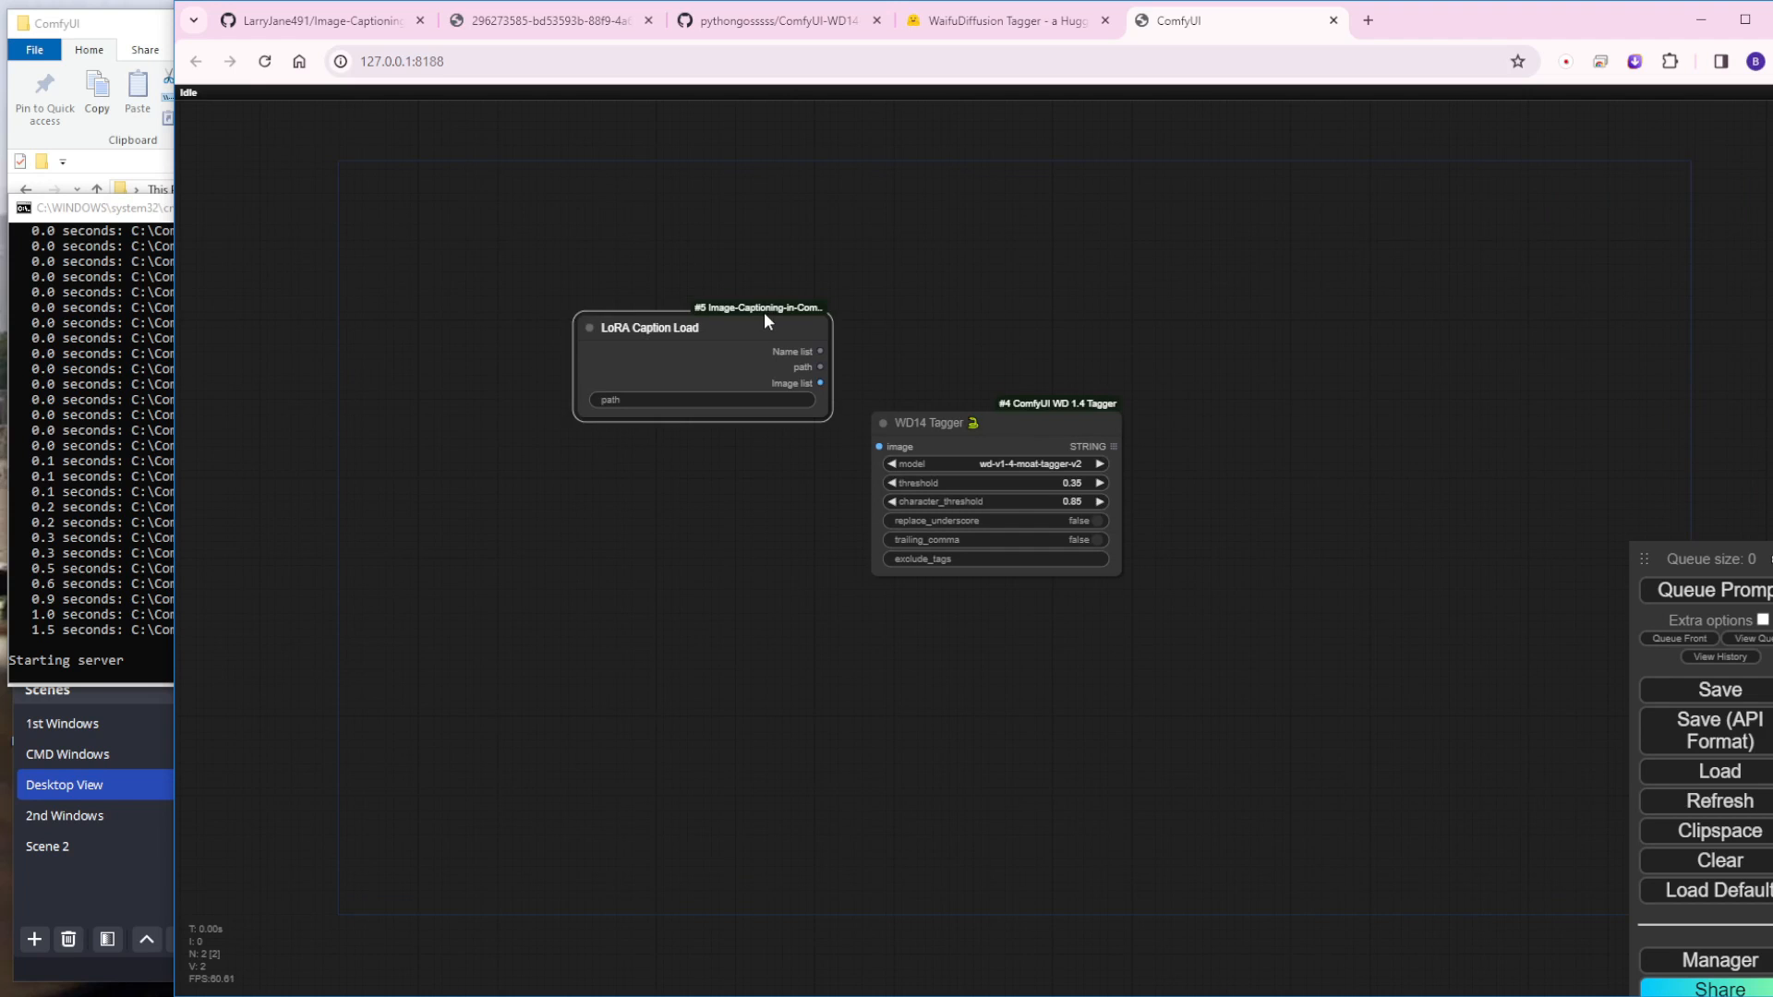
Step: Add a CR Text List To String node fed by the LoRA Caption Load node's Name list output
left_click_drag(763, 312, 810, 205)
double_click(1342, 340)
scroll(674, 379, "up", 3)
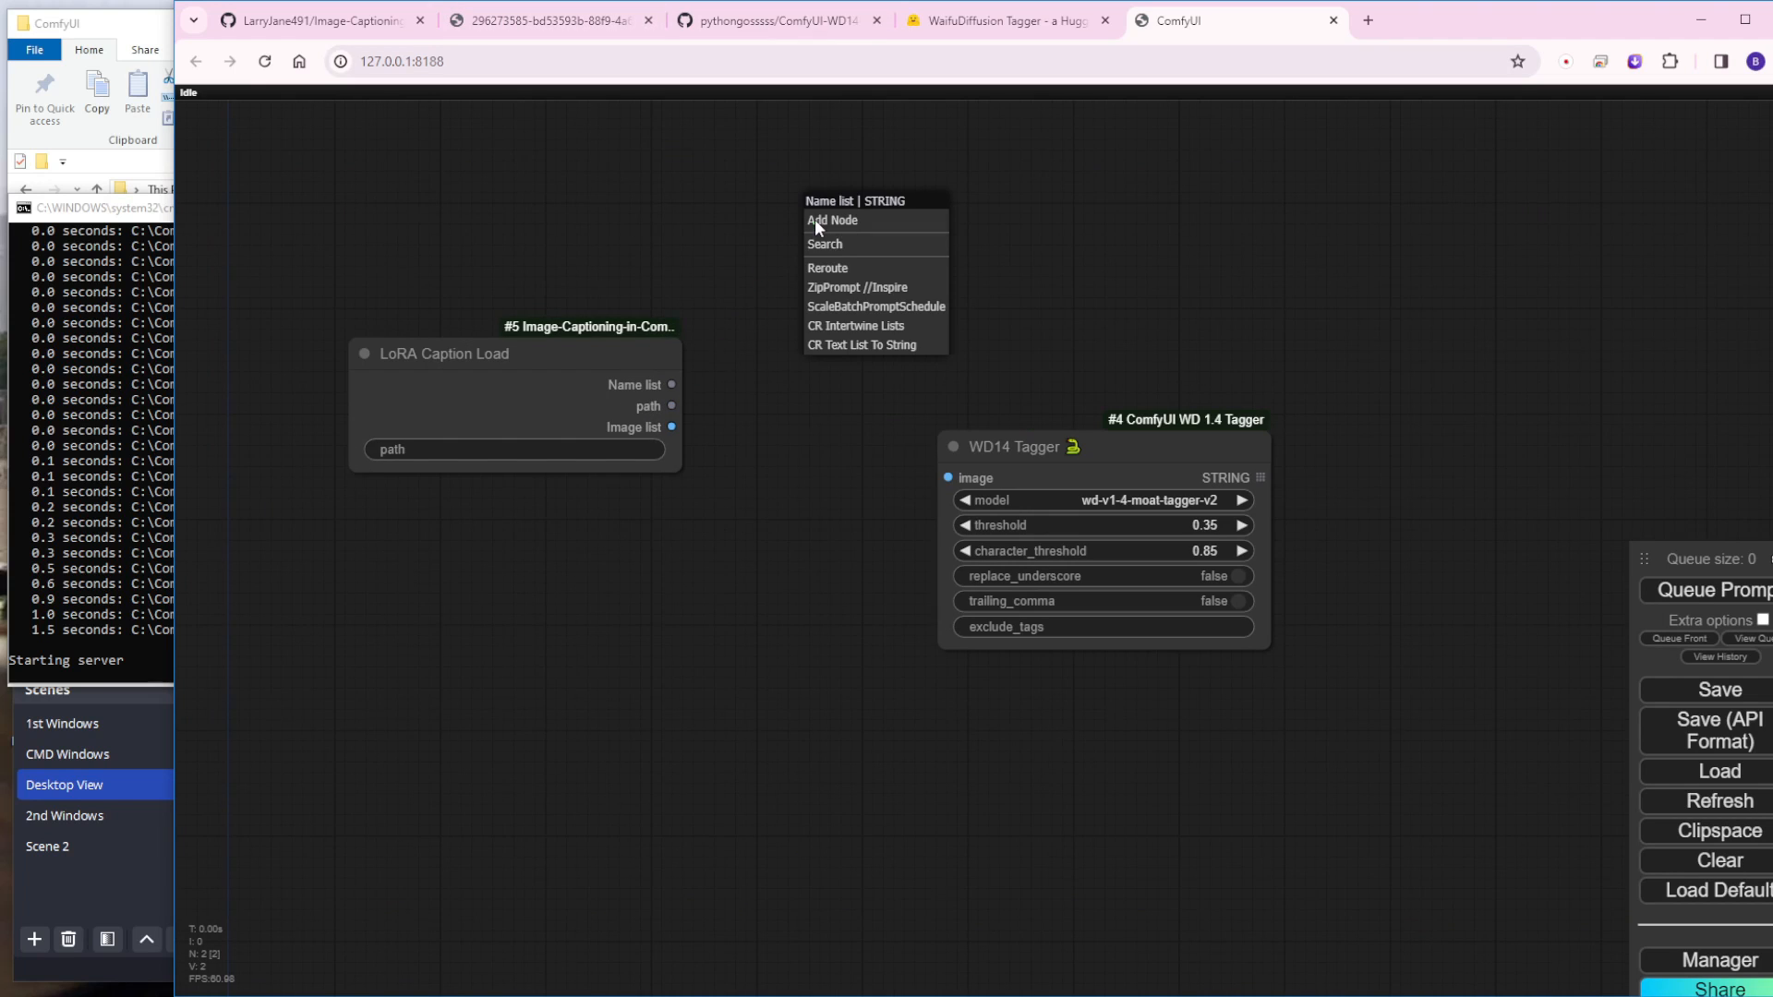
left_click(901, 347)
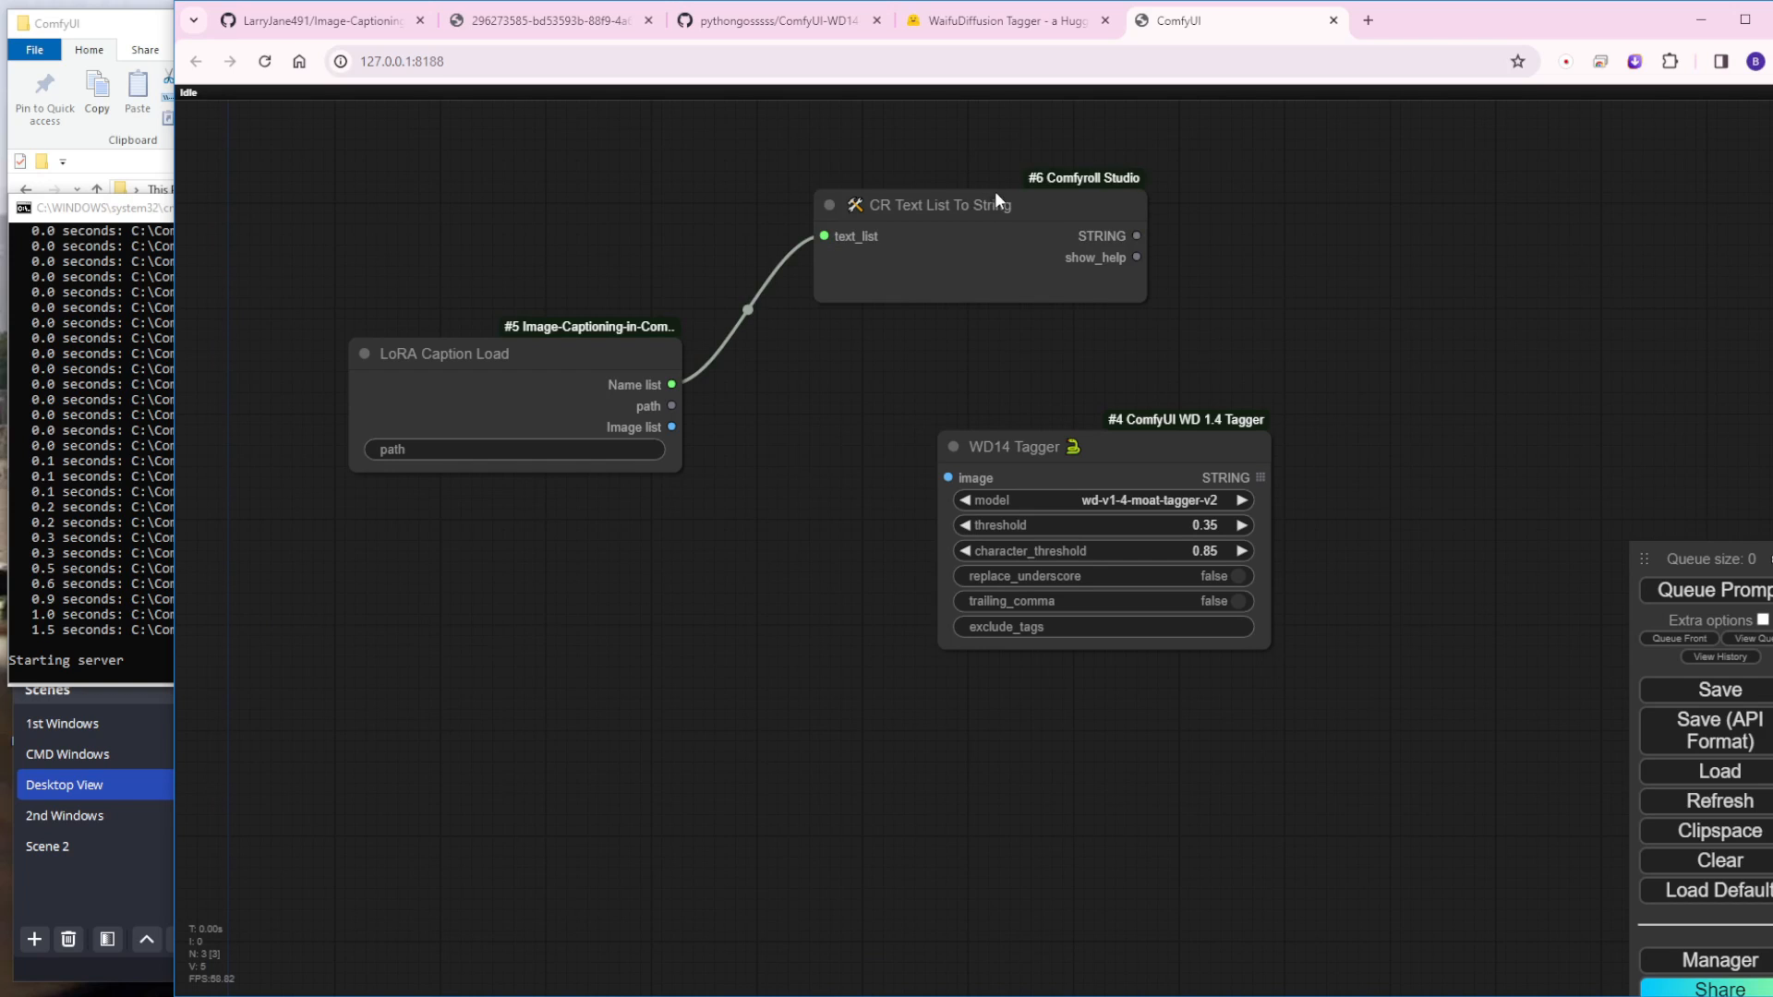
Step: Shift the CR Text List To String node up and add a LoRA Caption Save node beside the WD14 Tagger
left_click_drag(993, 204, 1017, 150)
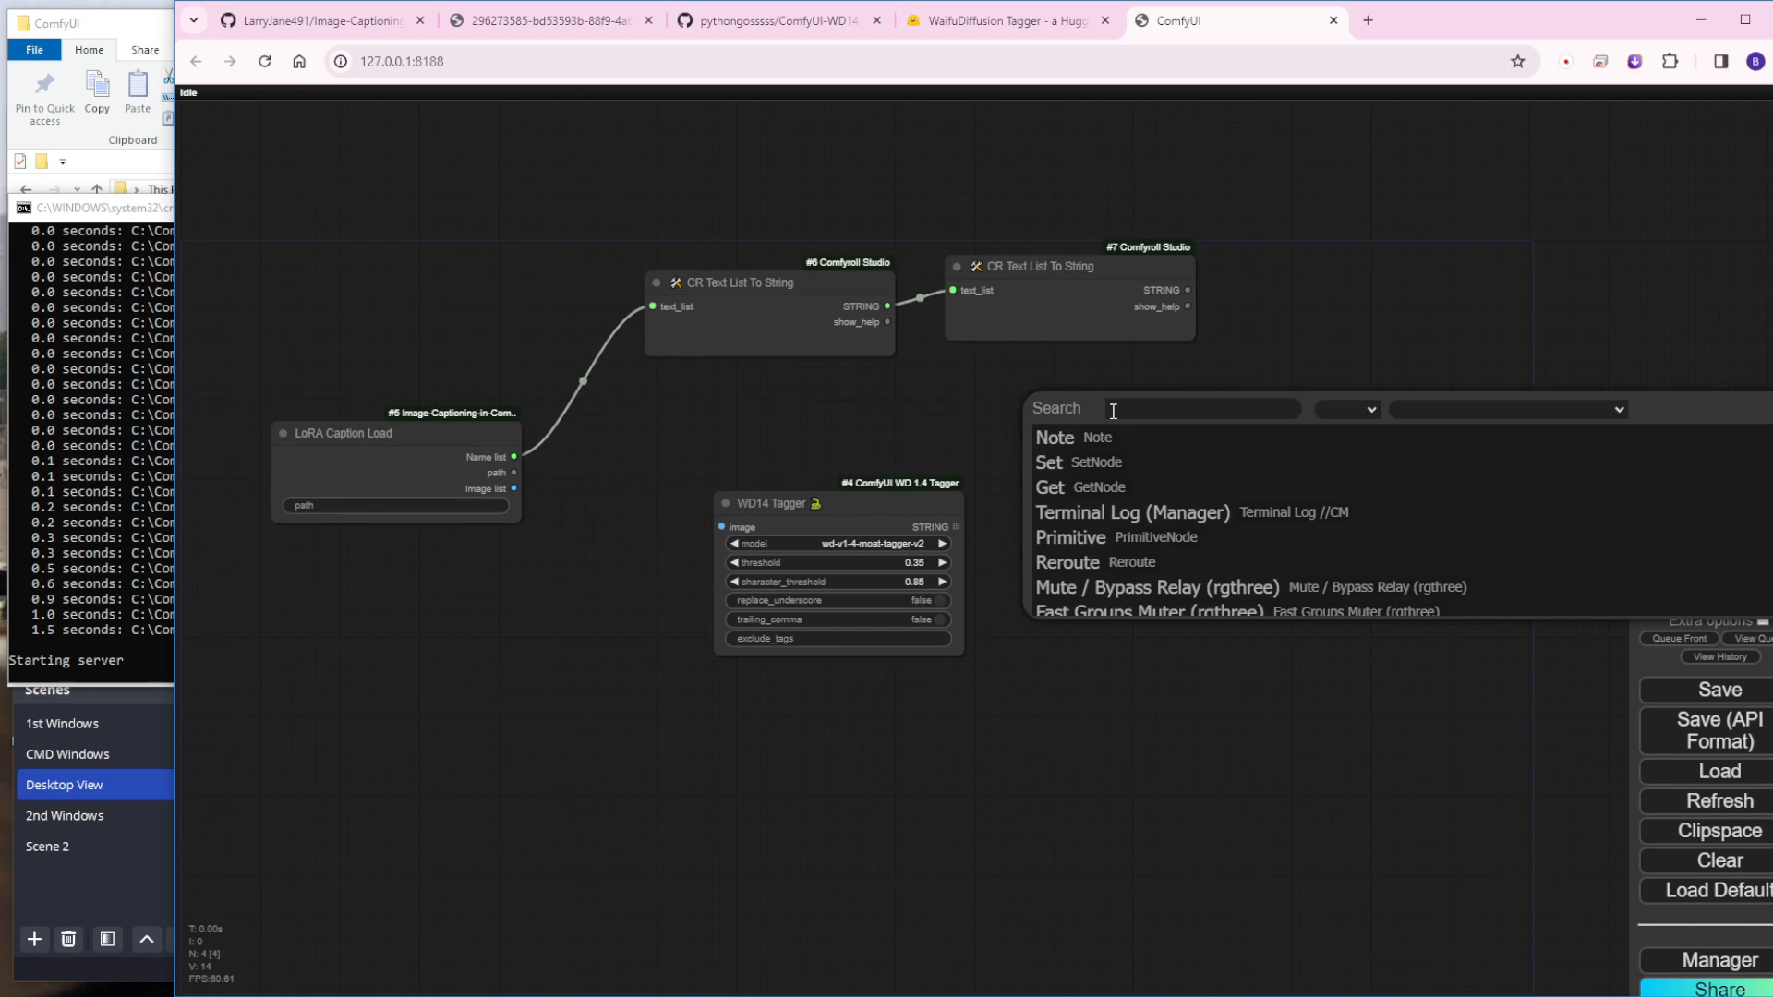
type("Lora C")
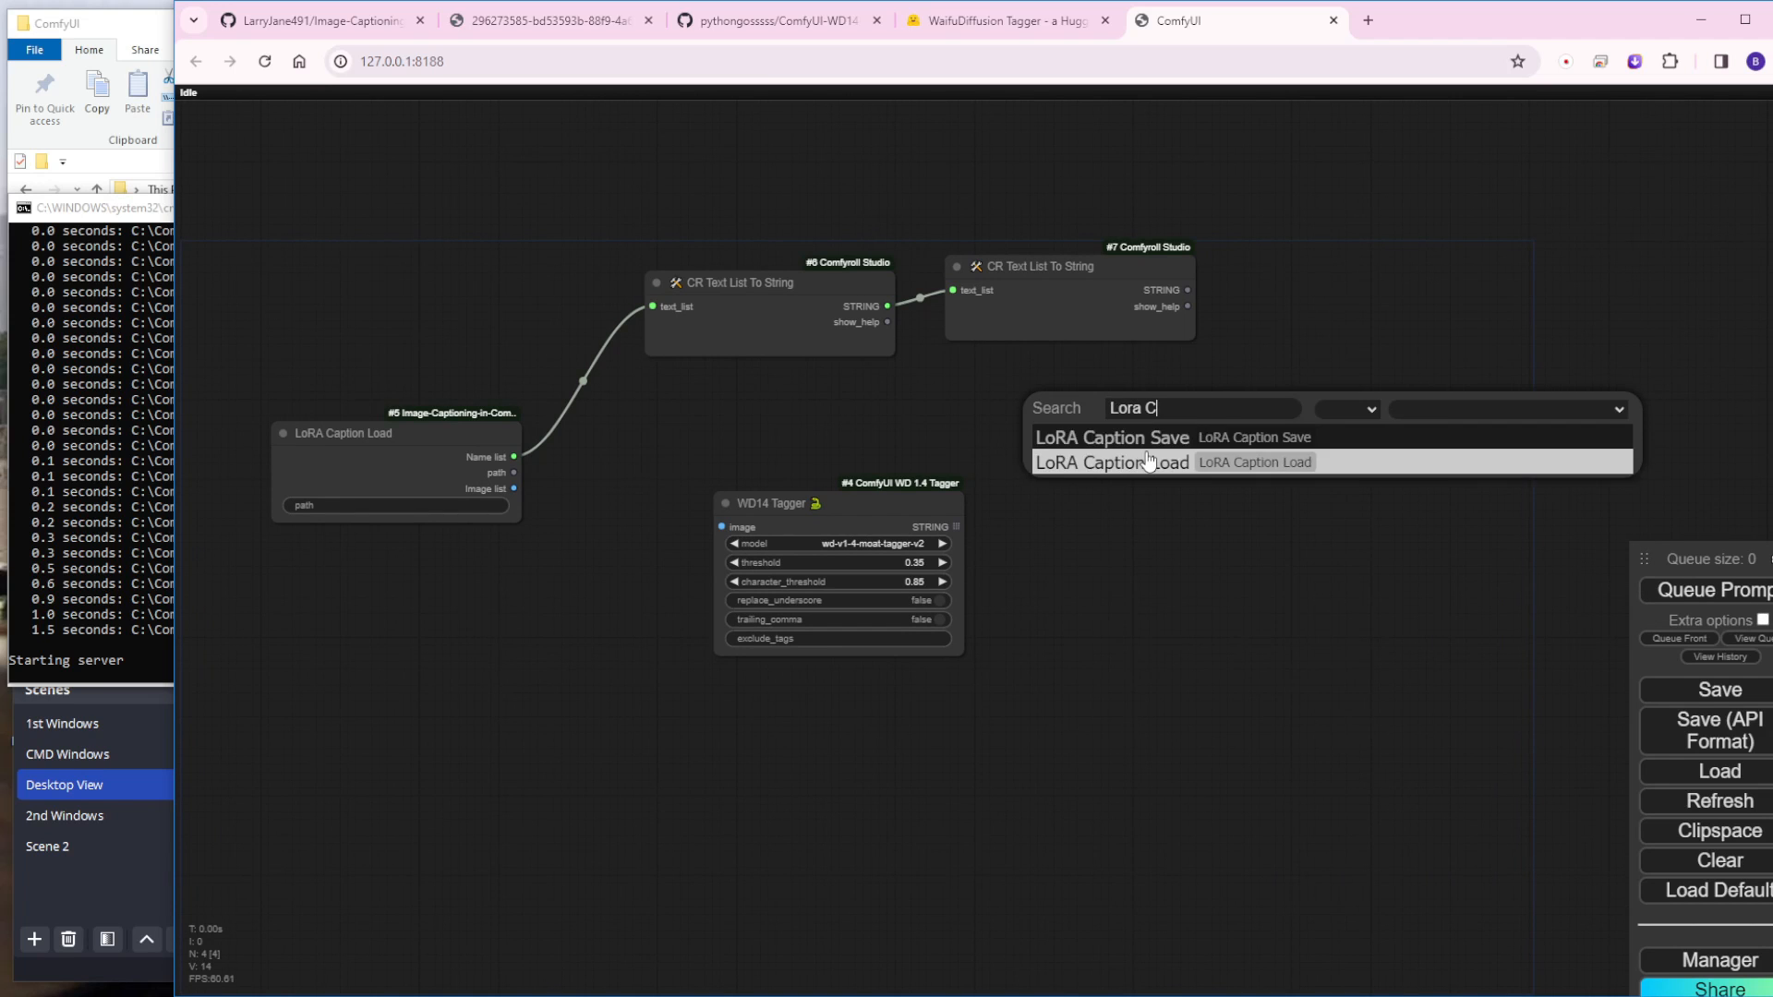
left_click(1129, 443)
scroll(1150, 434, "up", 4)
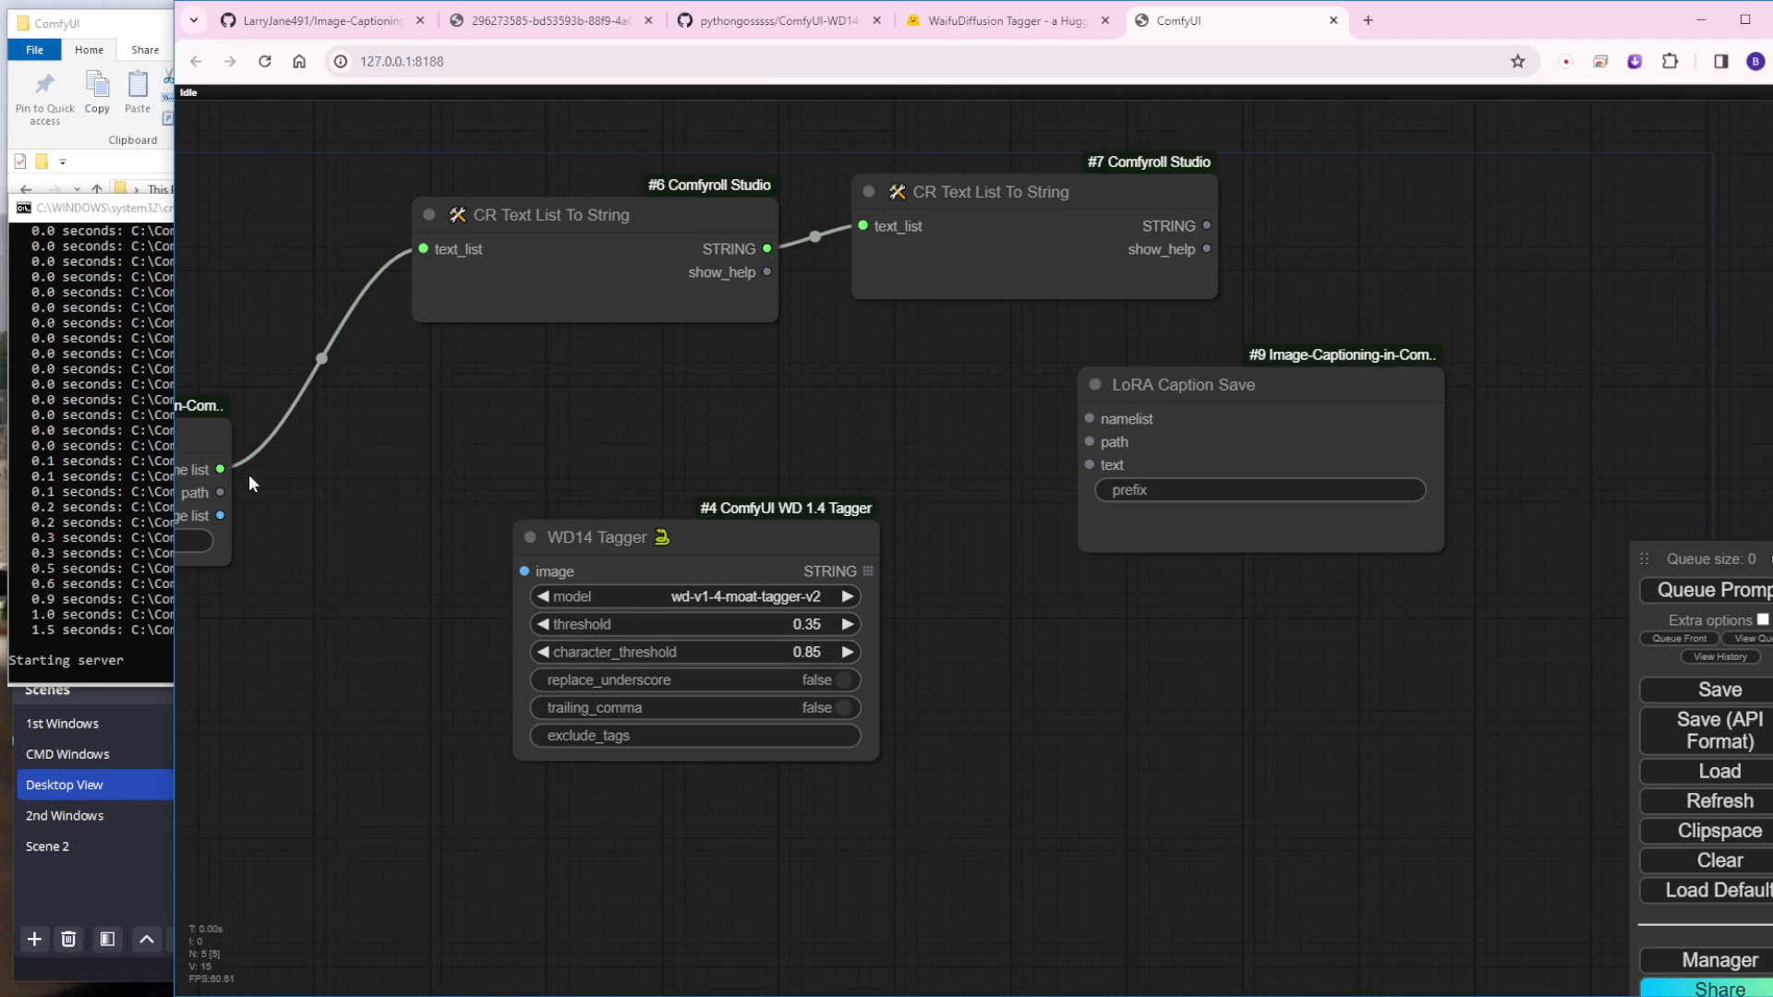
Step: Connect the LoRA Caption Load node's path output to the LoRA Caption Save node's path input
left_click_drag(220, 493, 1089, 441)
scroll(517, 419, "down", 1)
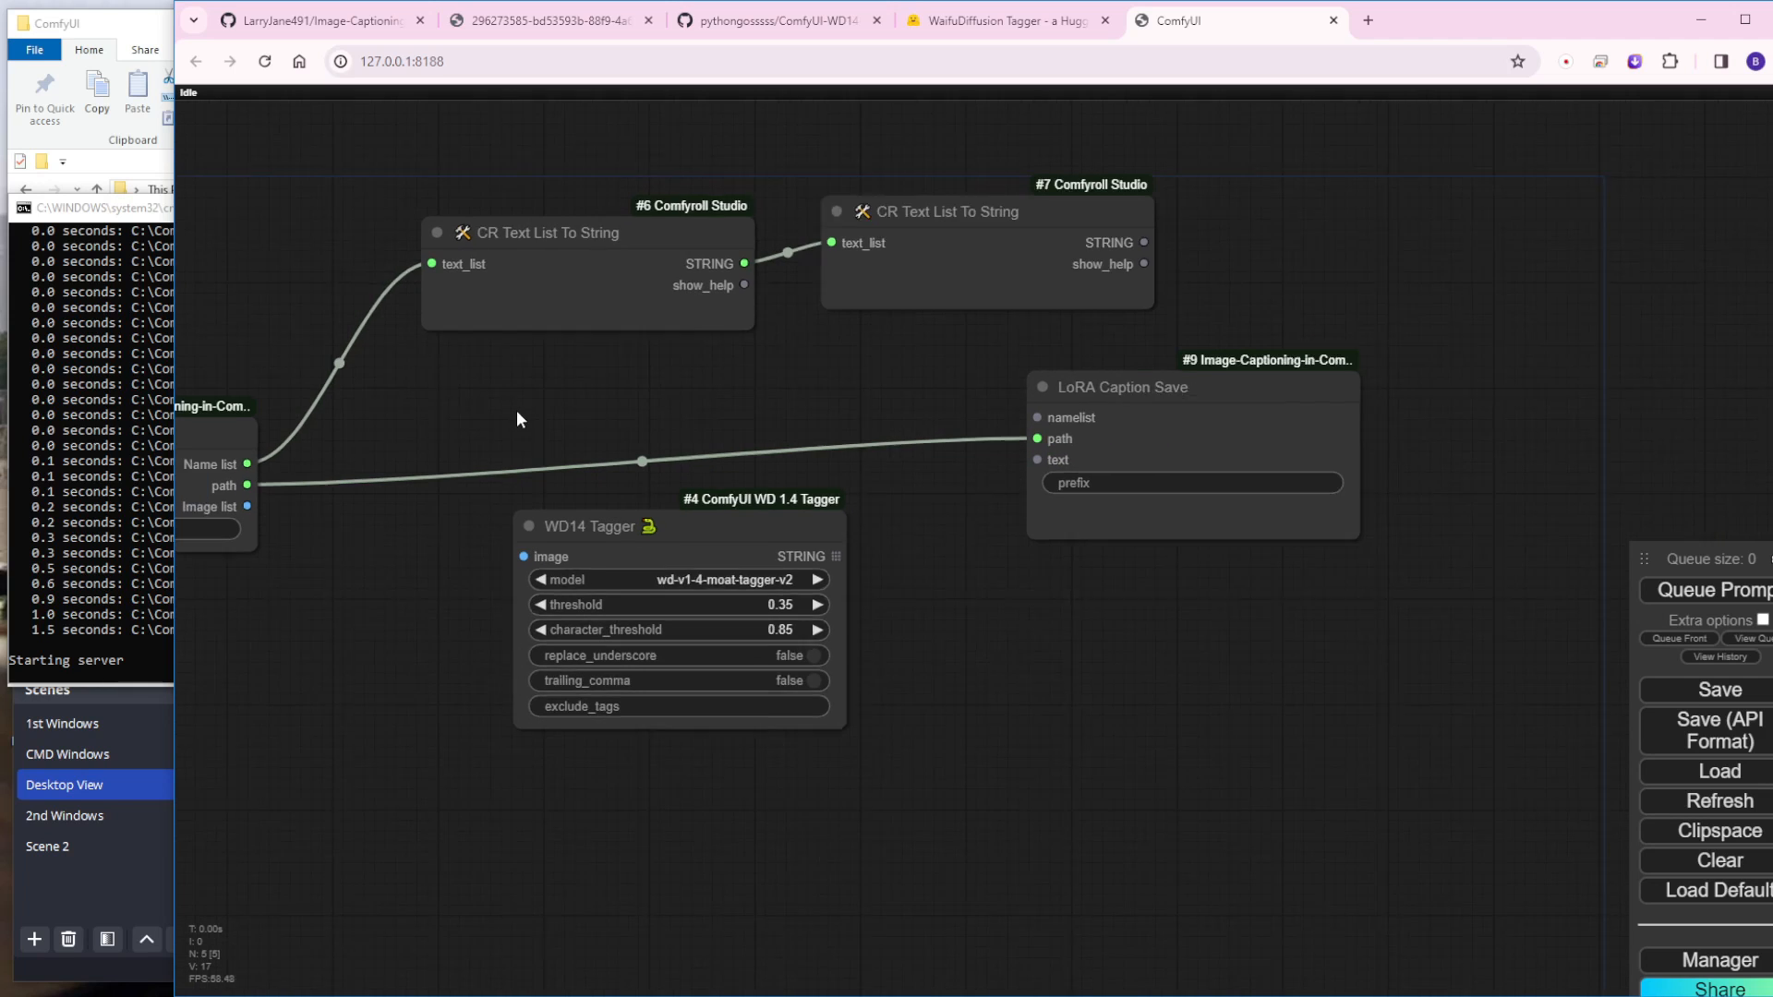
scroll(518, 412, "down", 1)
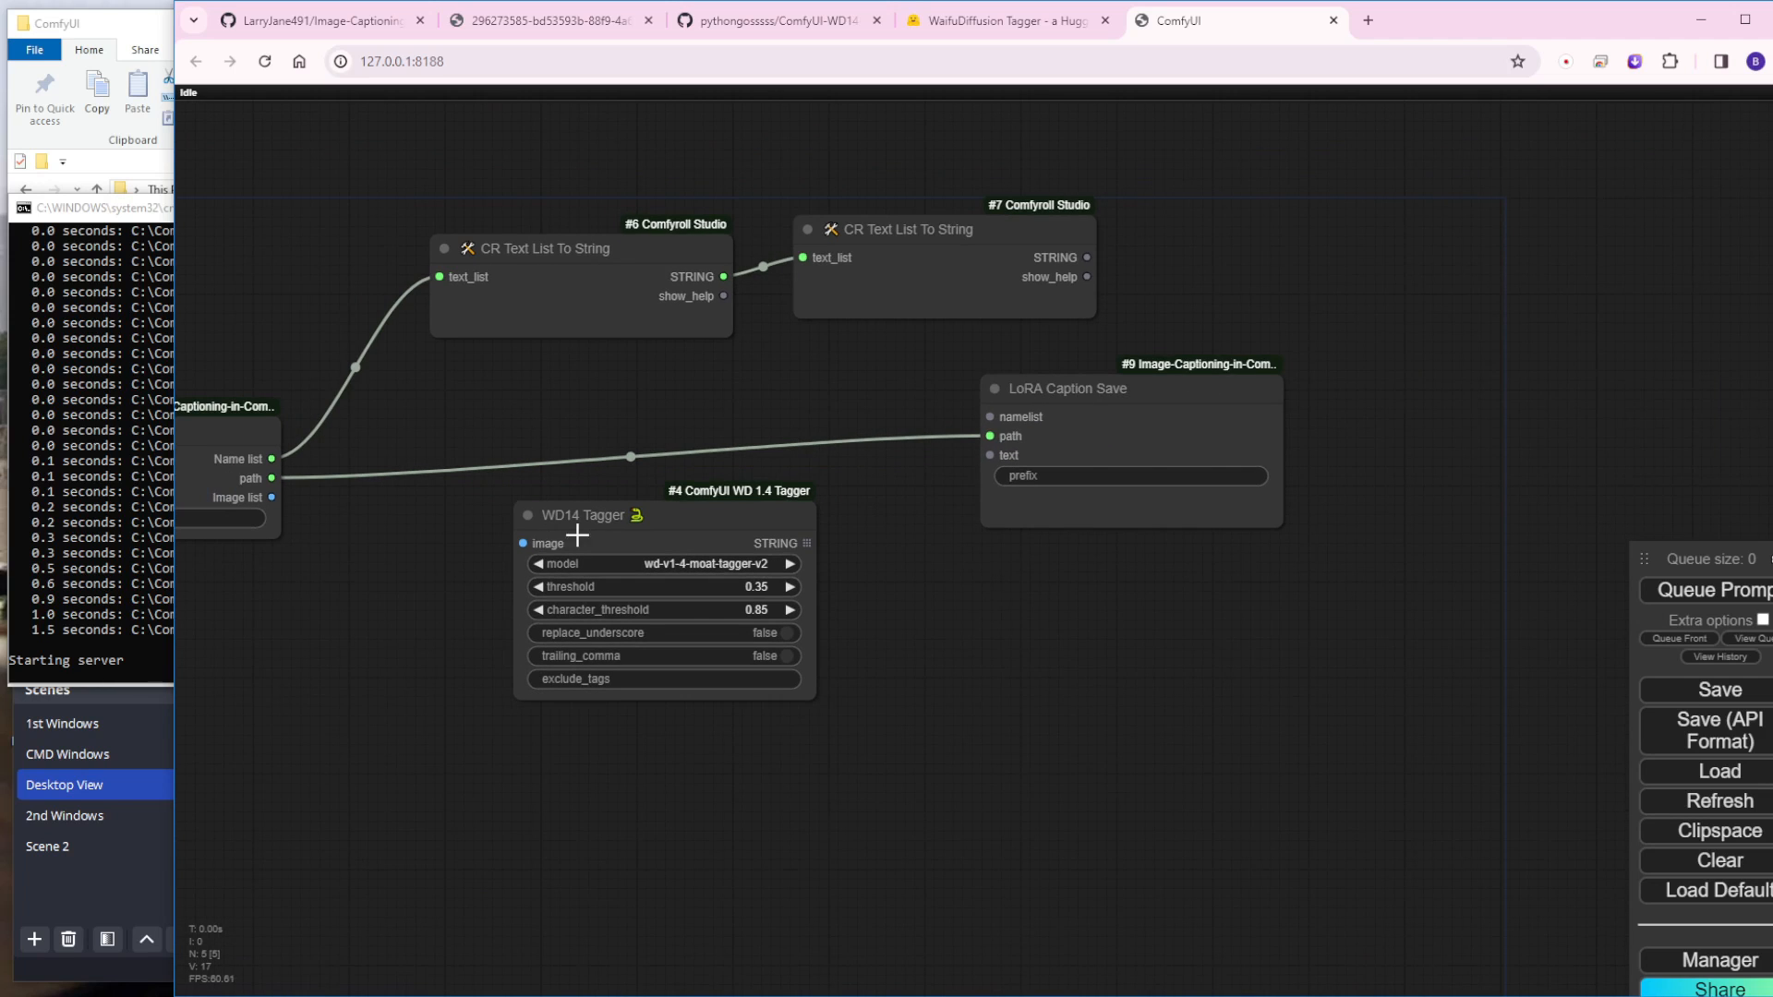
Step: Wire in the WD14 Tagger: LoRA Caption Load's Image list to its image input, and its STRING output to LoRA Caption Save's text
left_click_drag(574, 528, 552, 569)
left_click_drag(780, 580, 990, 455)
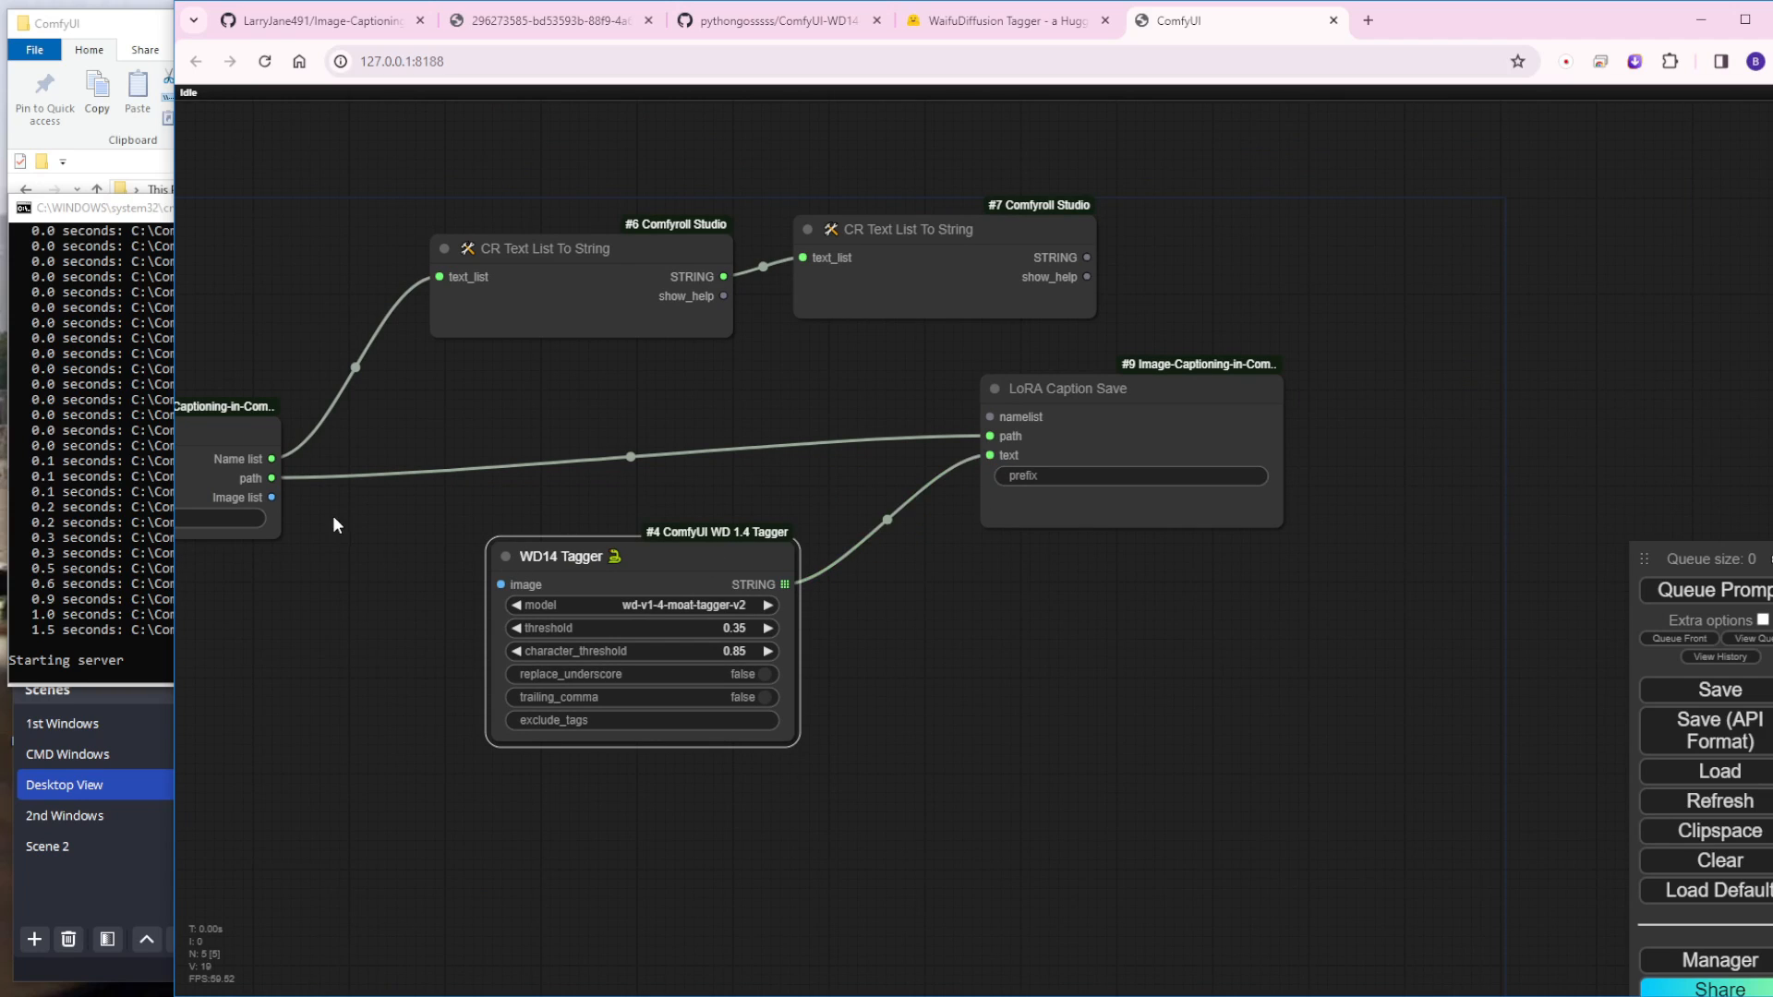
left_click_drag(271, 497, 533, 554)
left_click(777, 366)
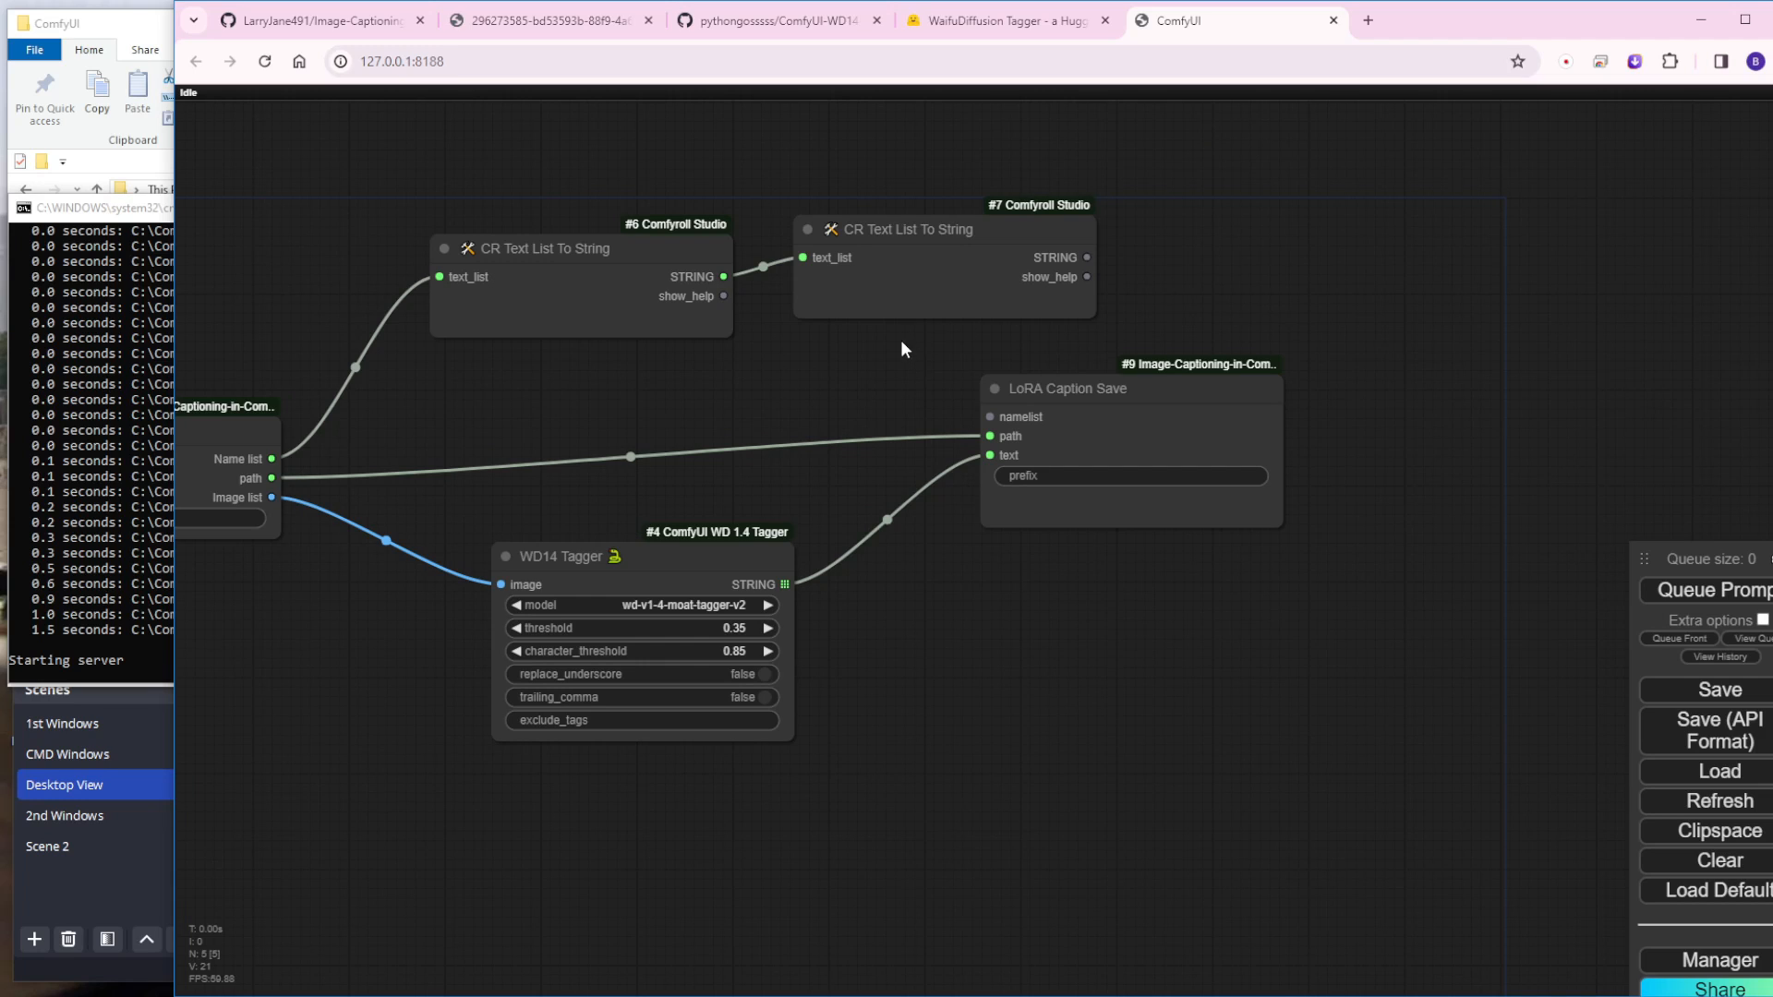
Step: Connect the first CR Text List To String node's STRING output to LoRA Caption Save's namelist and delete the second CR Text List To String node
left_click_drag(723, 277, 991, 417)
left_click(938, 248)
key("Delete")
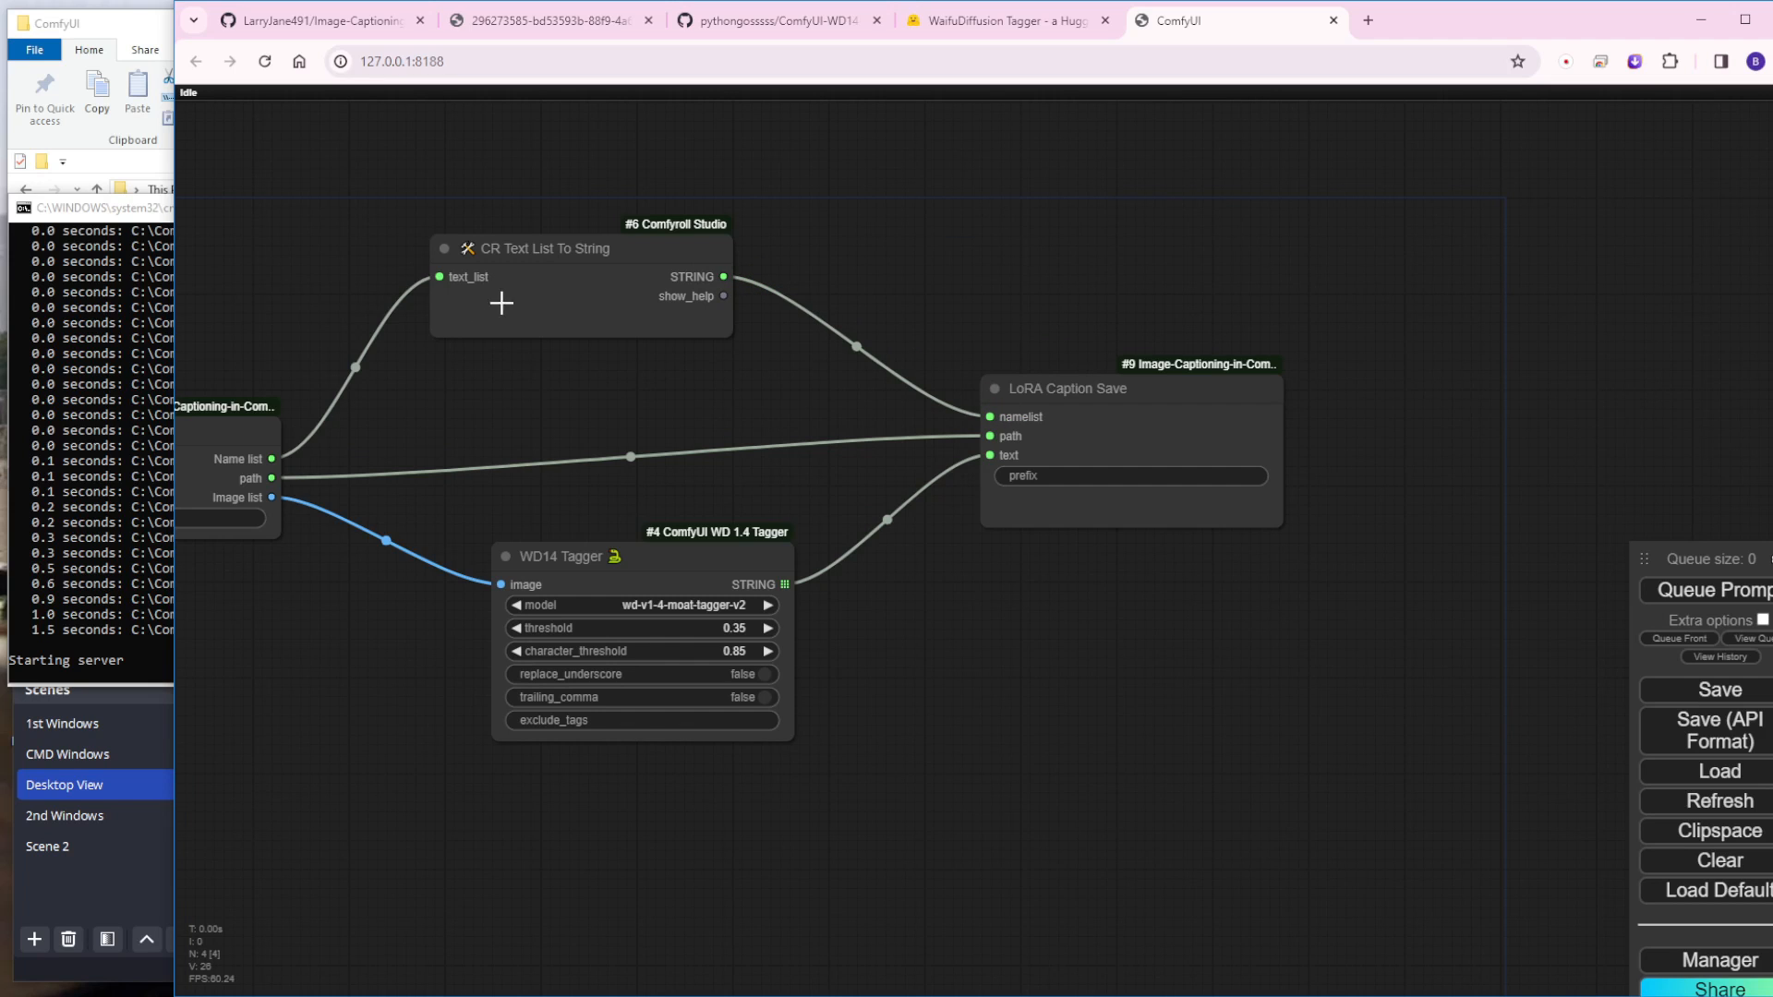
Step: Check the example workflow image and look through the nodes offered for LoRA Caption Save's namelist input
left_click(534, 27)
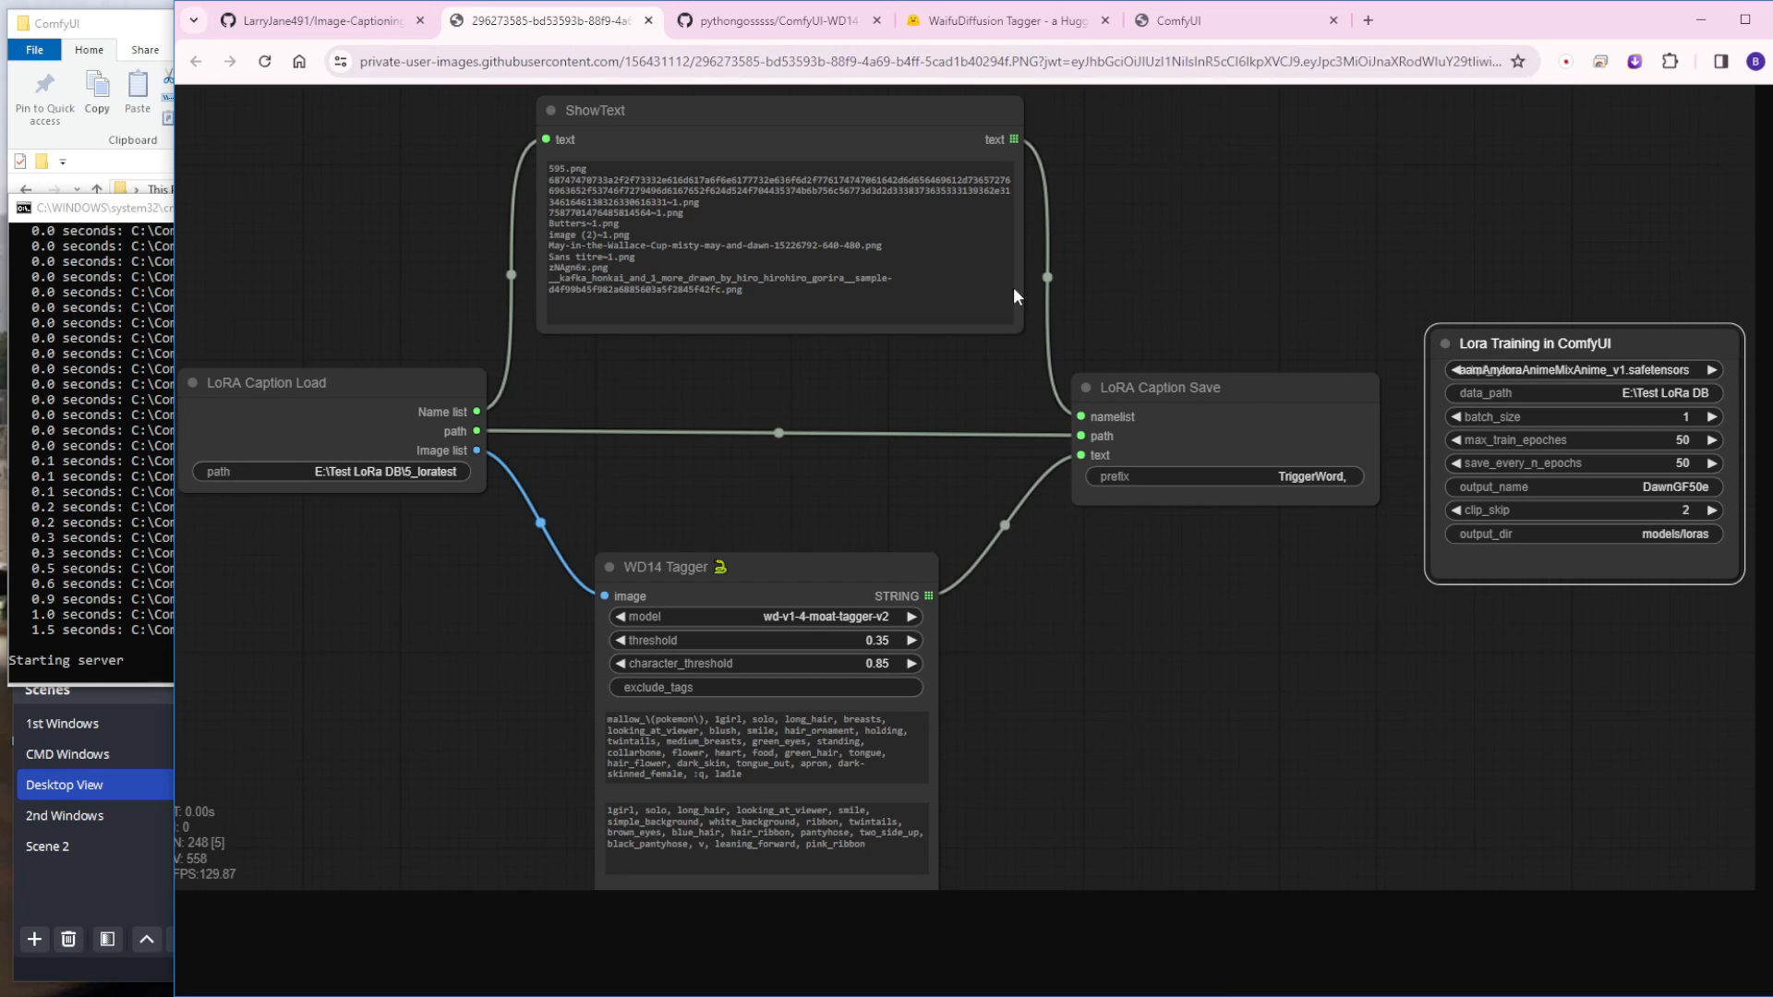
left_click(1187, 23)
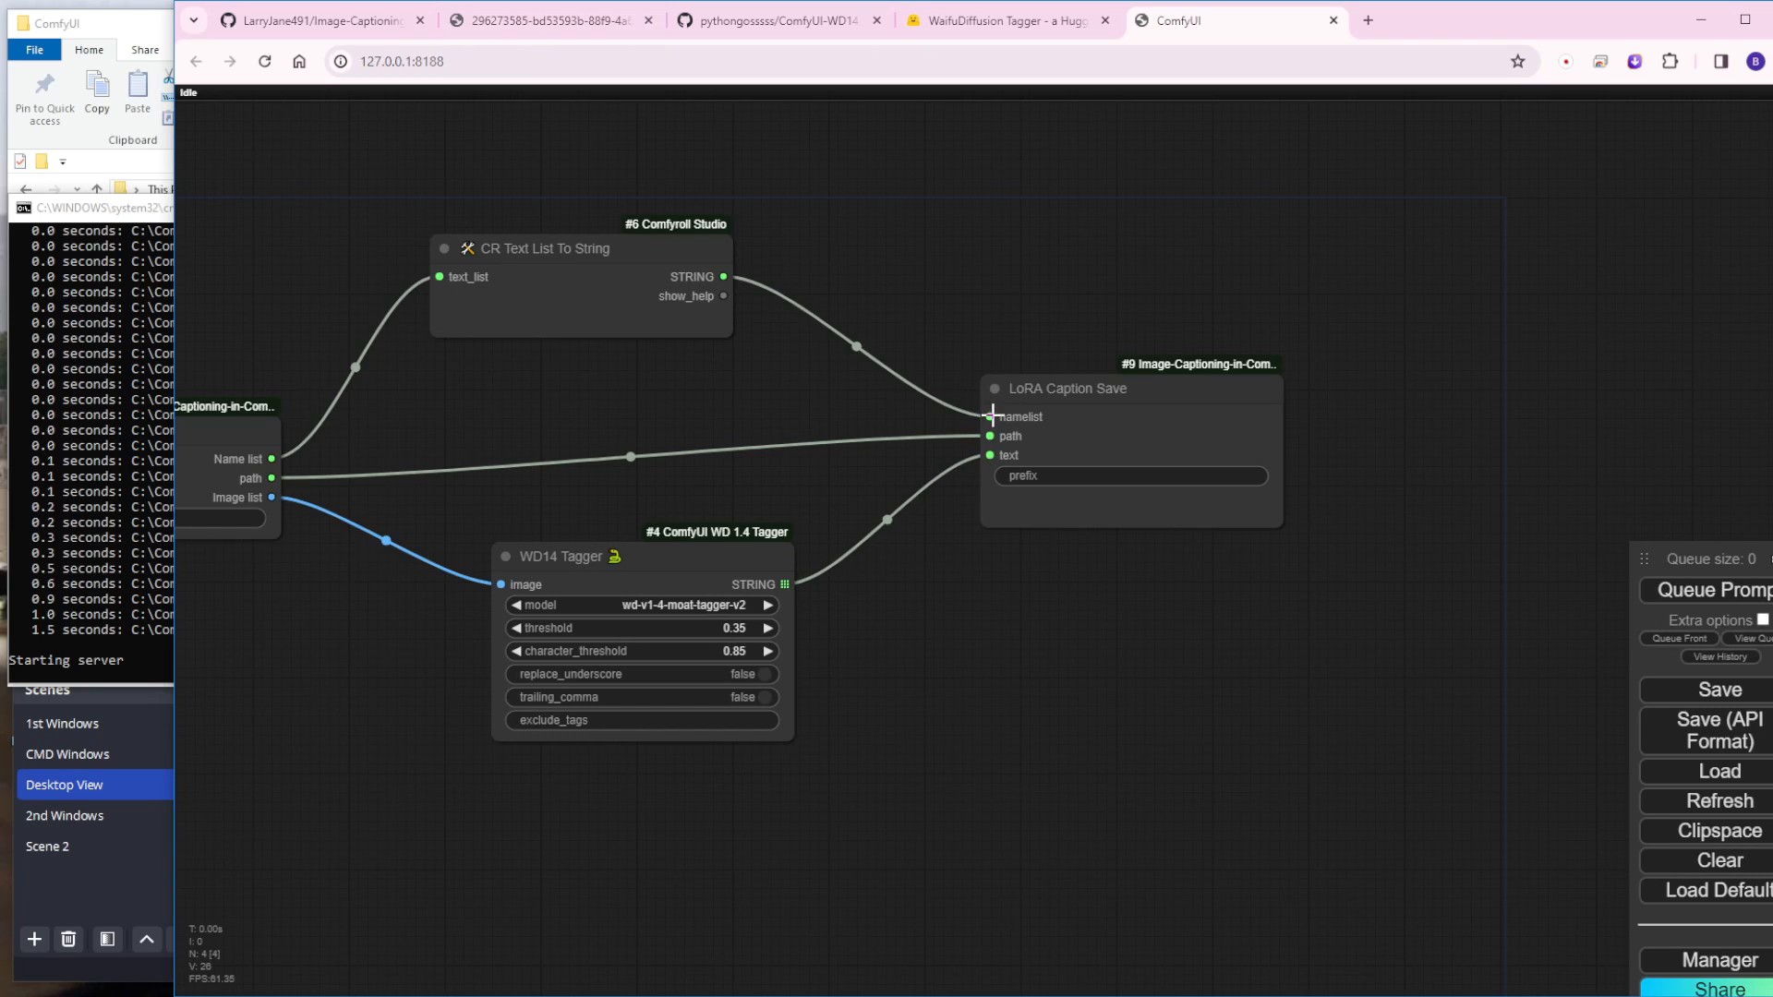
left_click_drag(990, 416, 957, 235)
left_click_drag(990, 417, 956, 242)
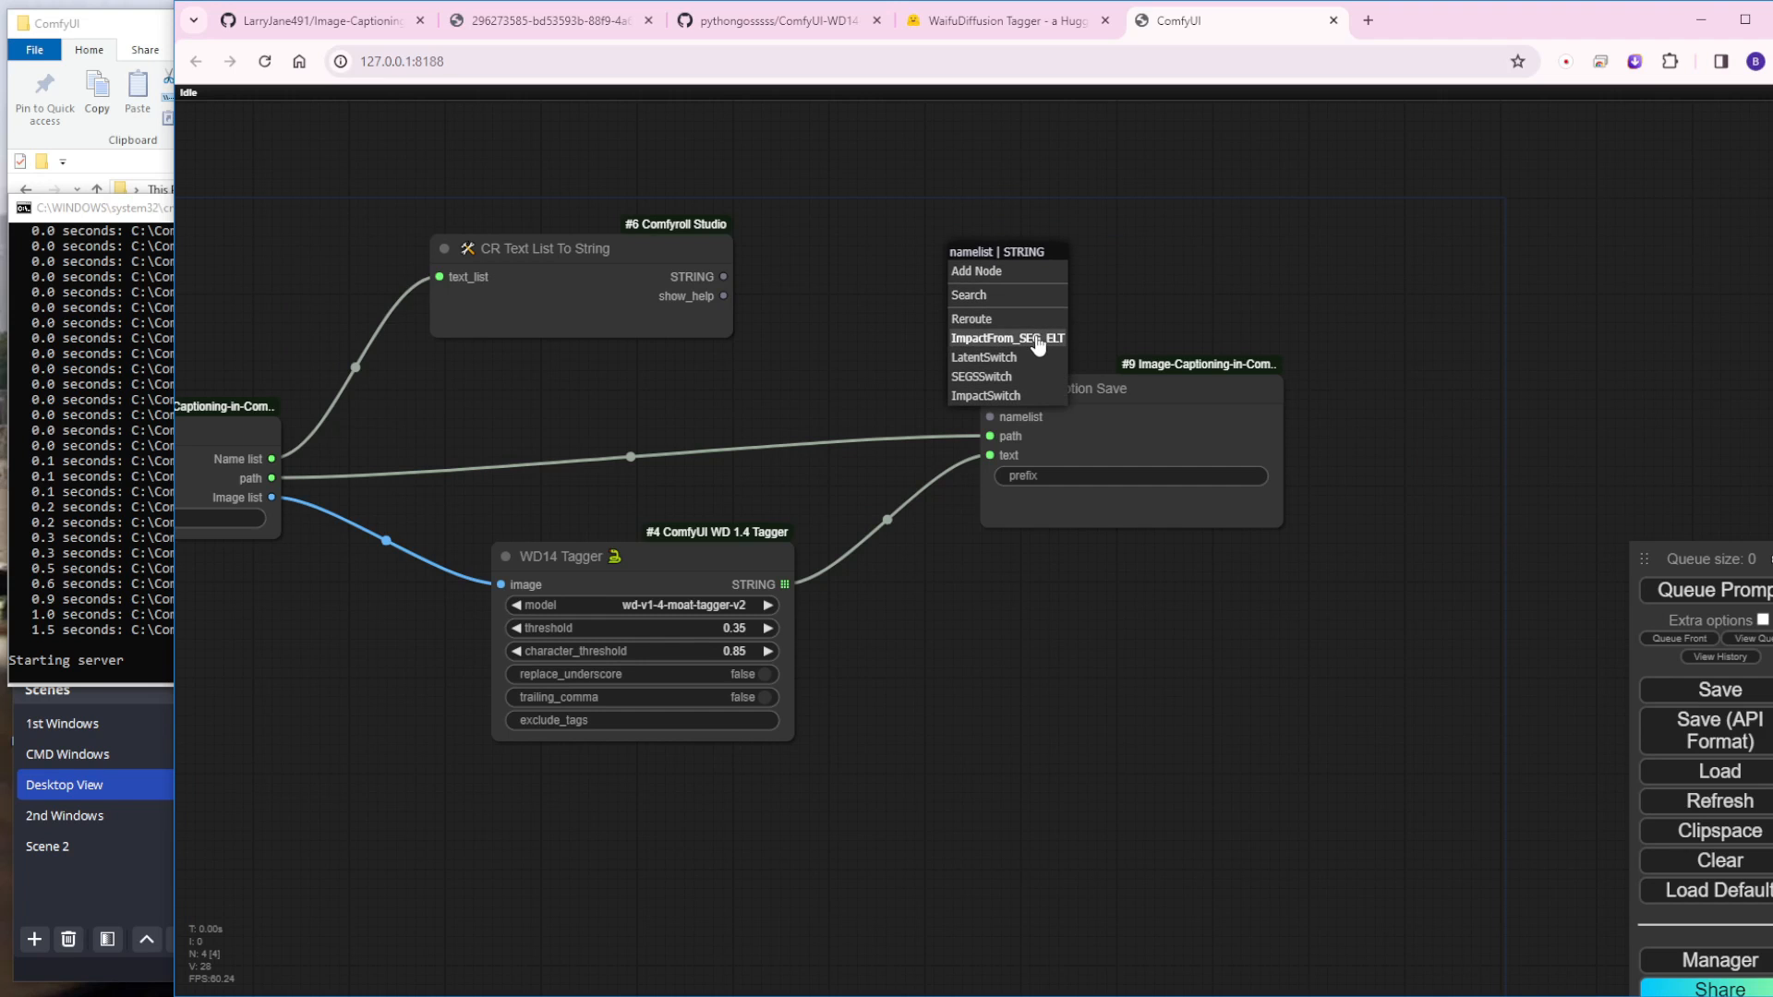
Step: Reconnect the CR Text List To String node's STRING output to LoRA Caption Save's namelist input
scroll(852, 287, "up", 2)
left_click_drag(696, 275, 1019, 444)
scroll(643, 430, "down", 3)
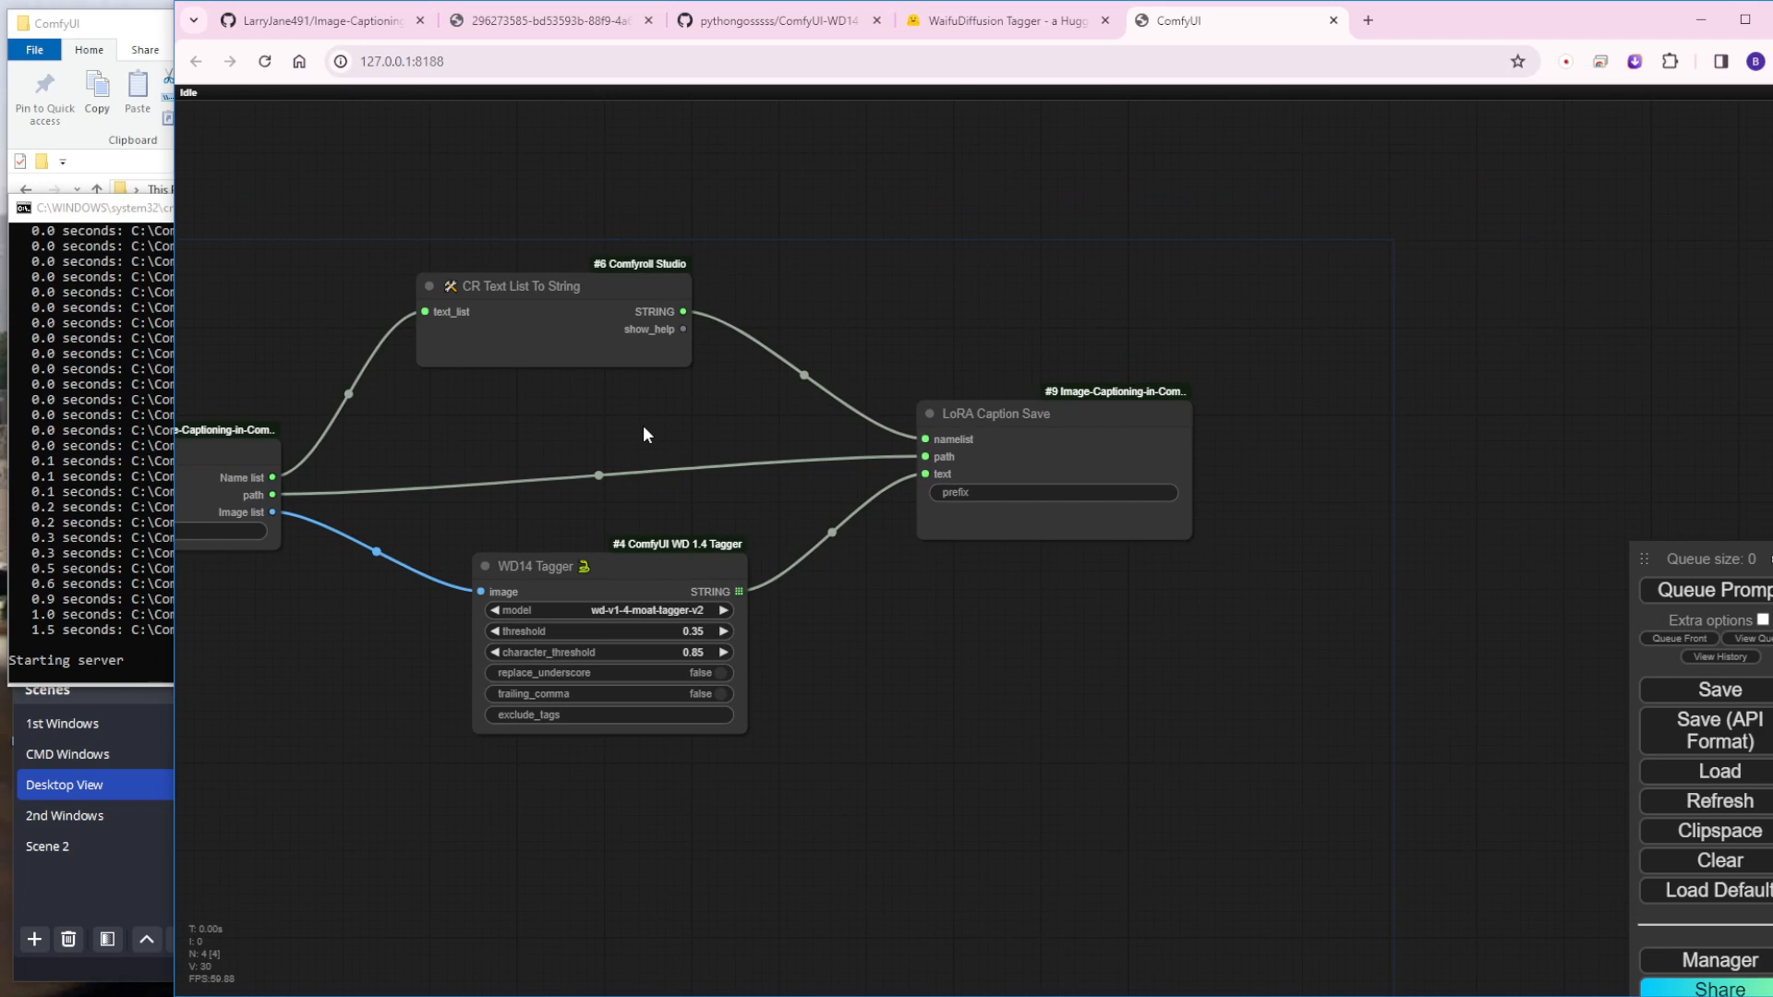
scroll(642, 425, "down", 3)
left_click_drag(641, 424, 878, 493)
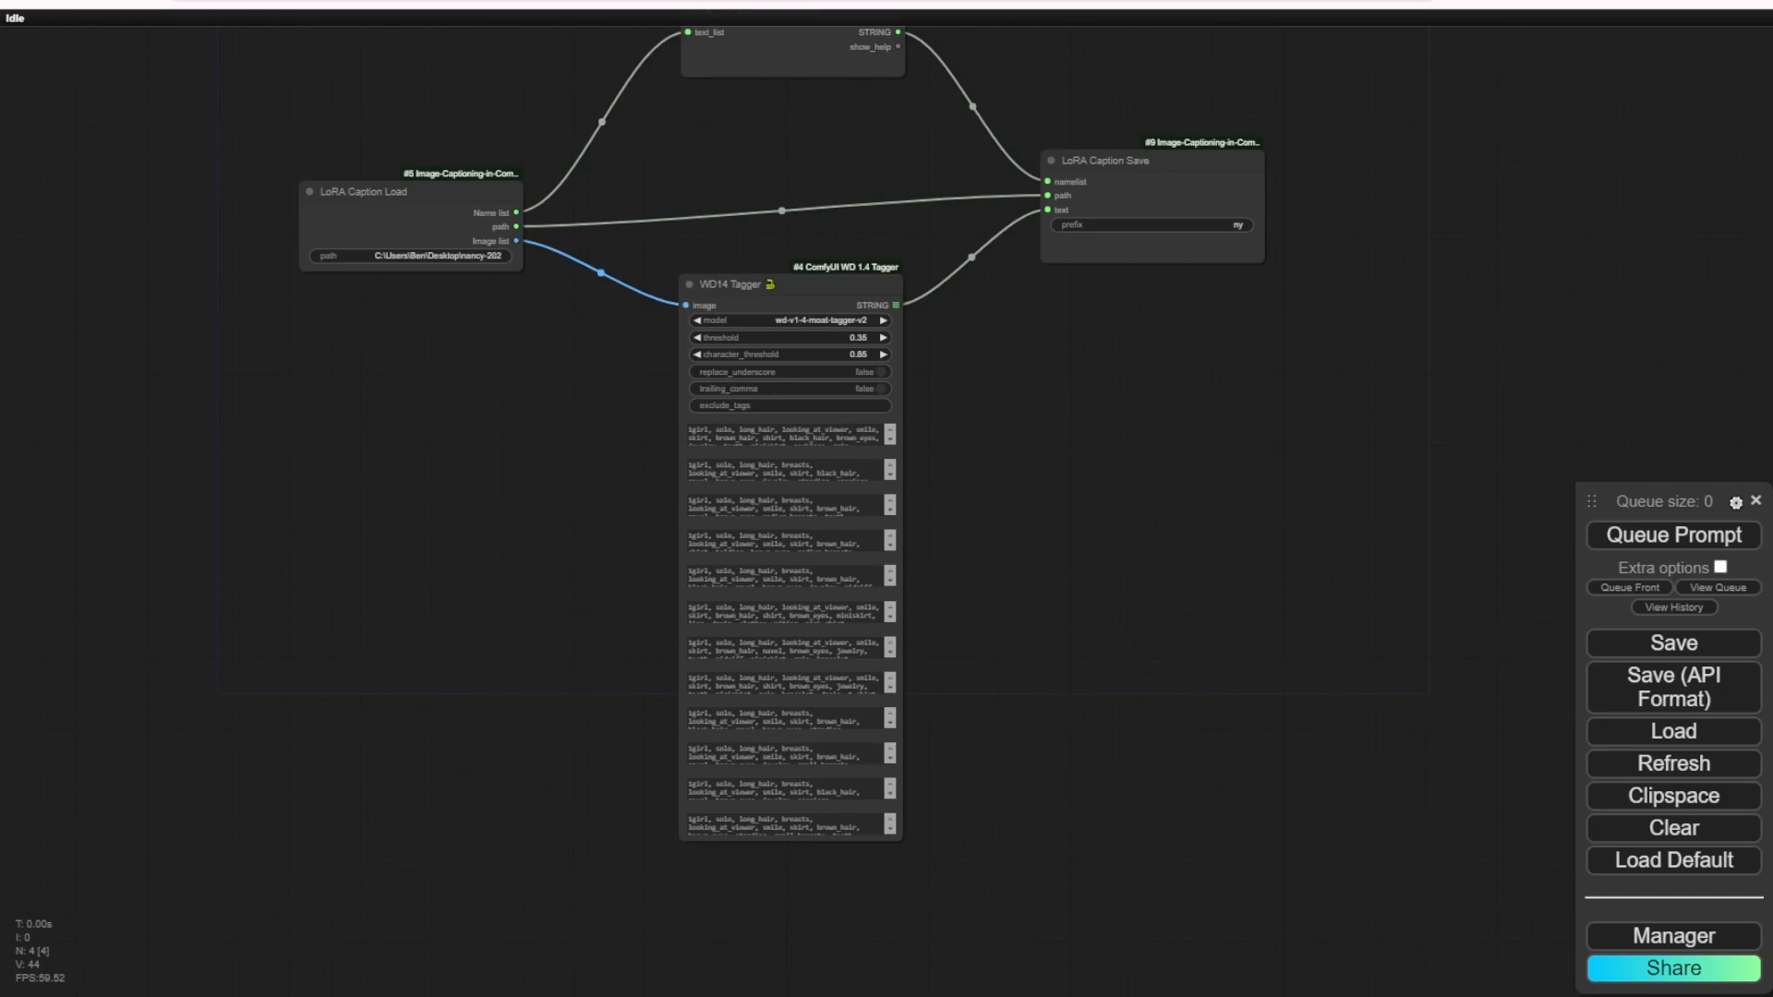
Step: Examine the captions generated for each image inside the WD14 Tagger node
scroll(858, 399, "up", 8)
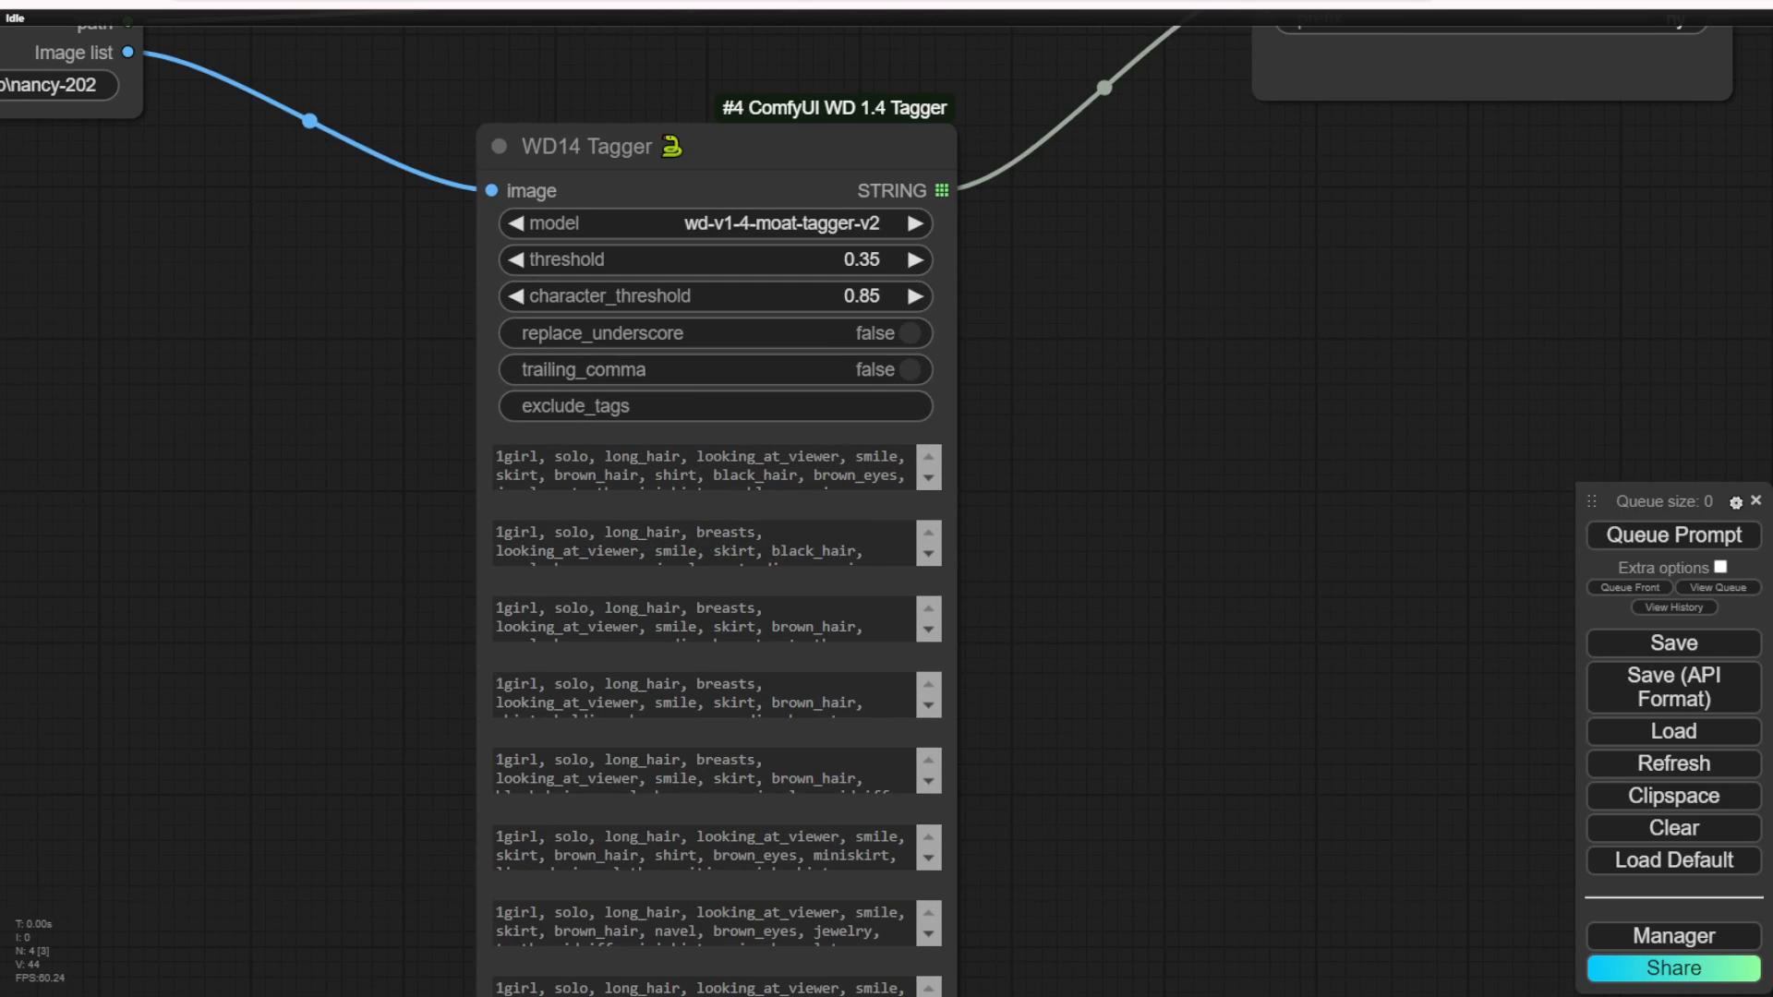
left_click_drag(1018, 469, 1128, 174)
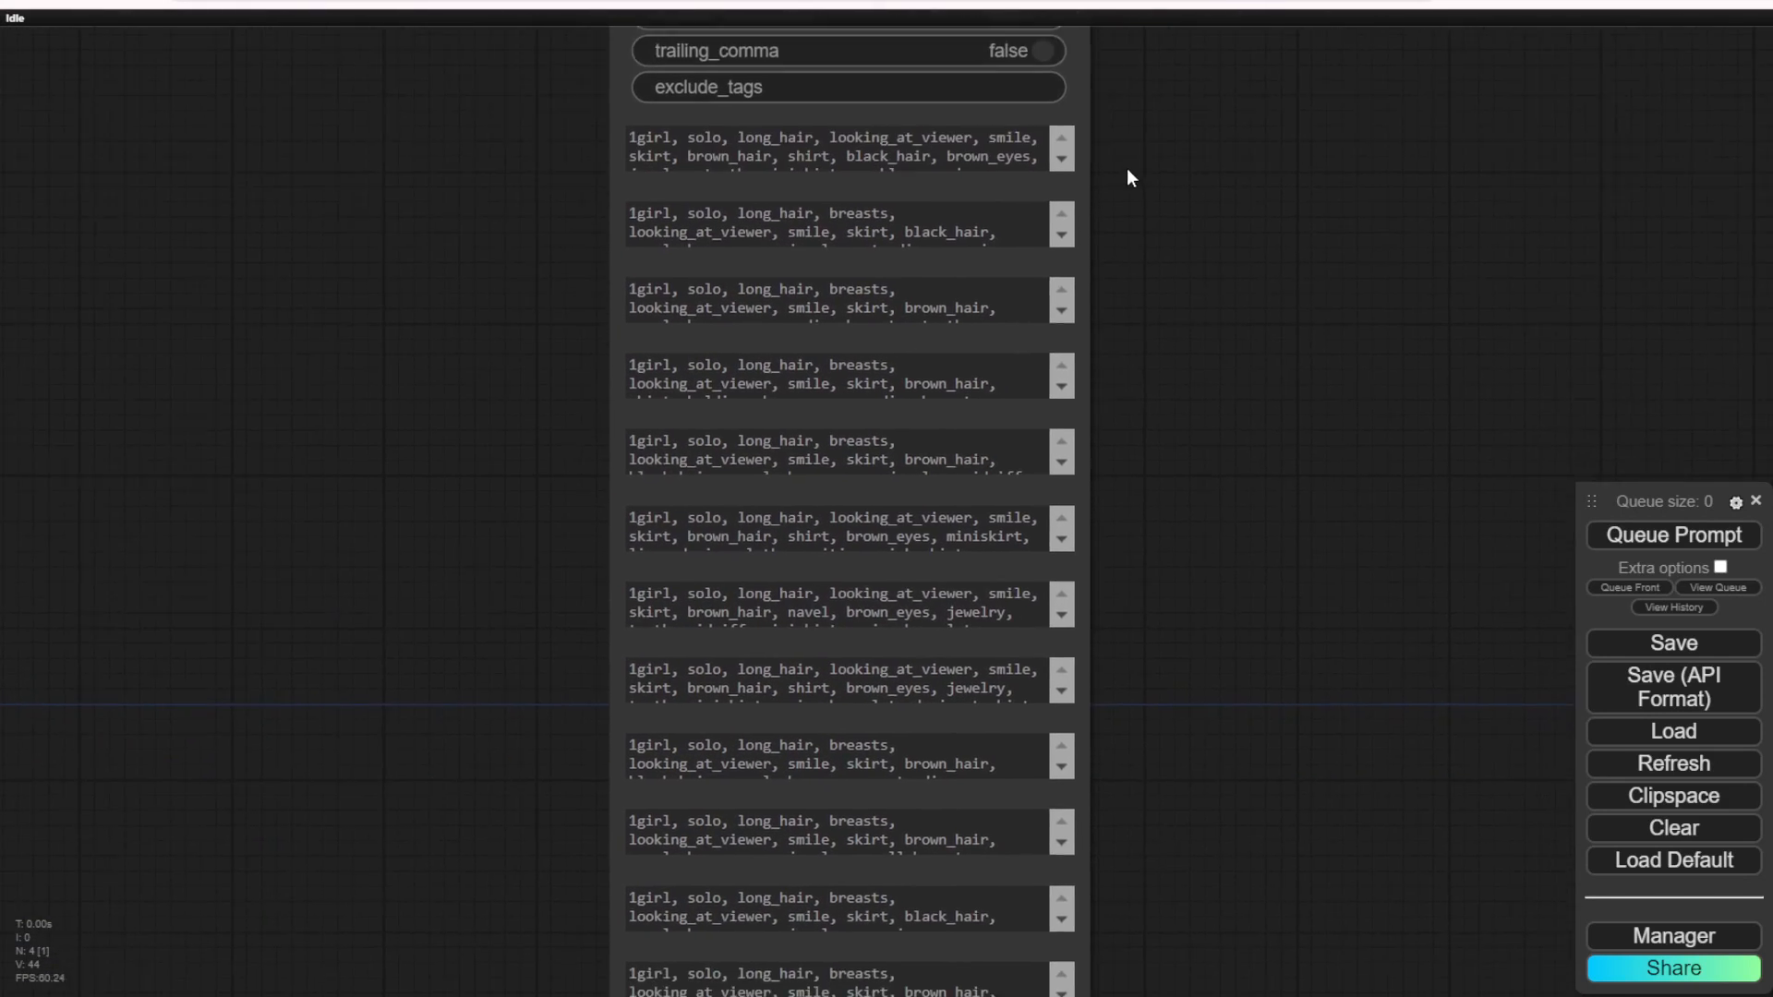
scroll(1143, 526, "down", 4)
left_click_drag(1113, 707, 1005, 569)
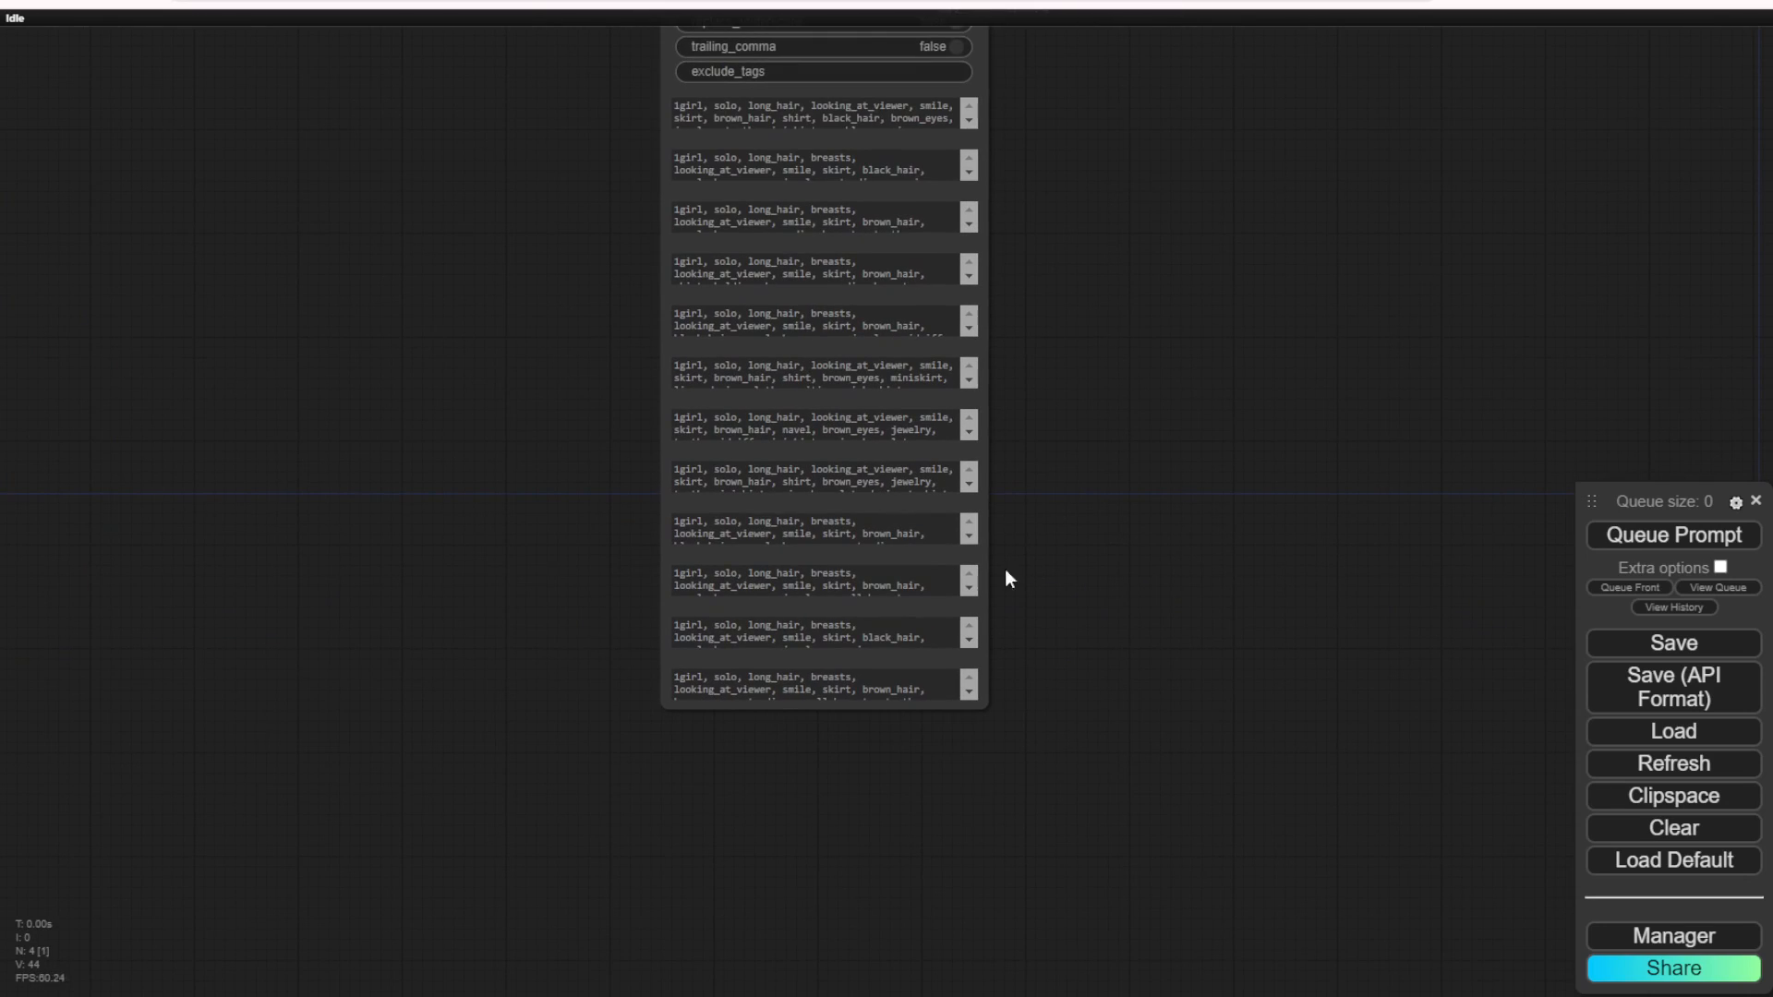
left_click_drag(979, 711, 1249, 742)
scroll(1321, 474, "down", 3)
left_click_drag(1320, 473, 1195, 717)
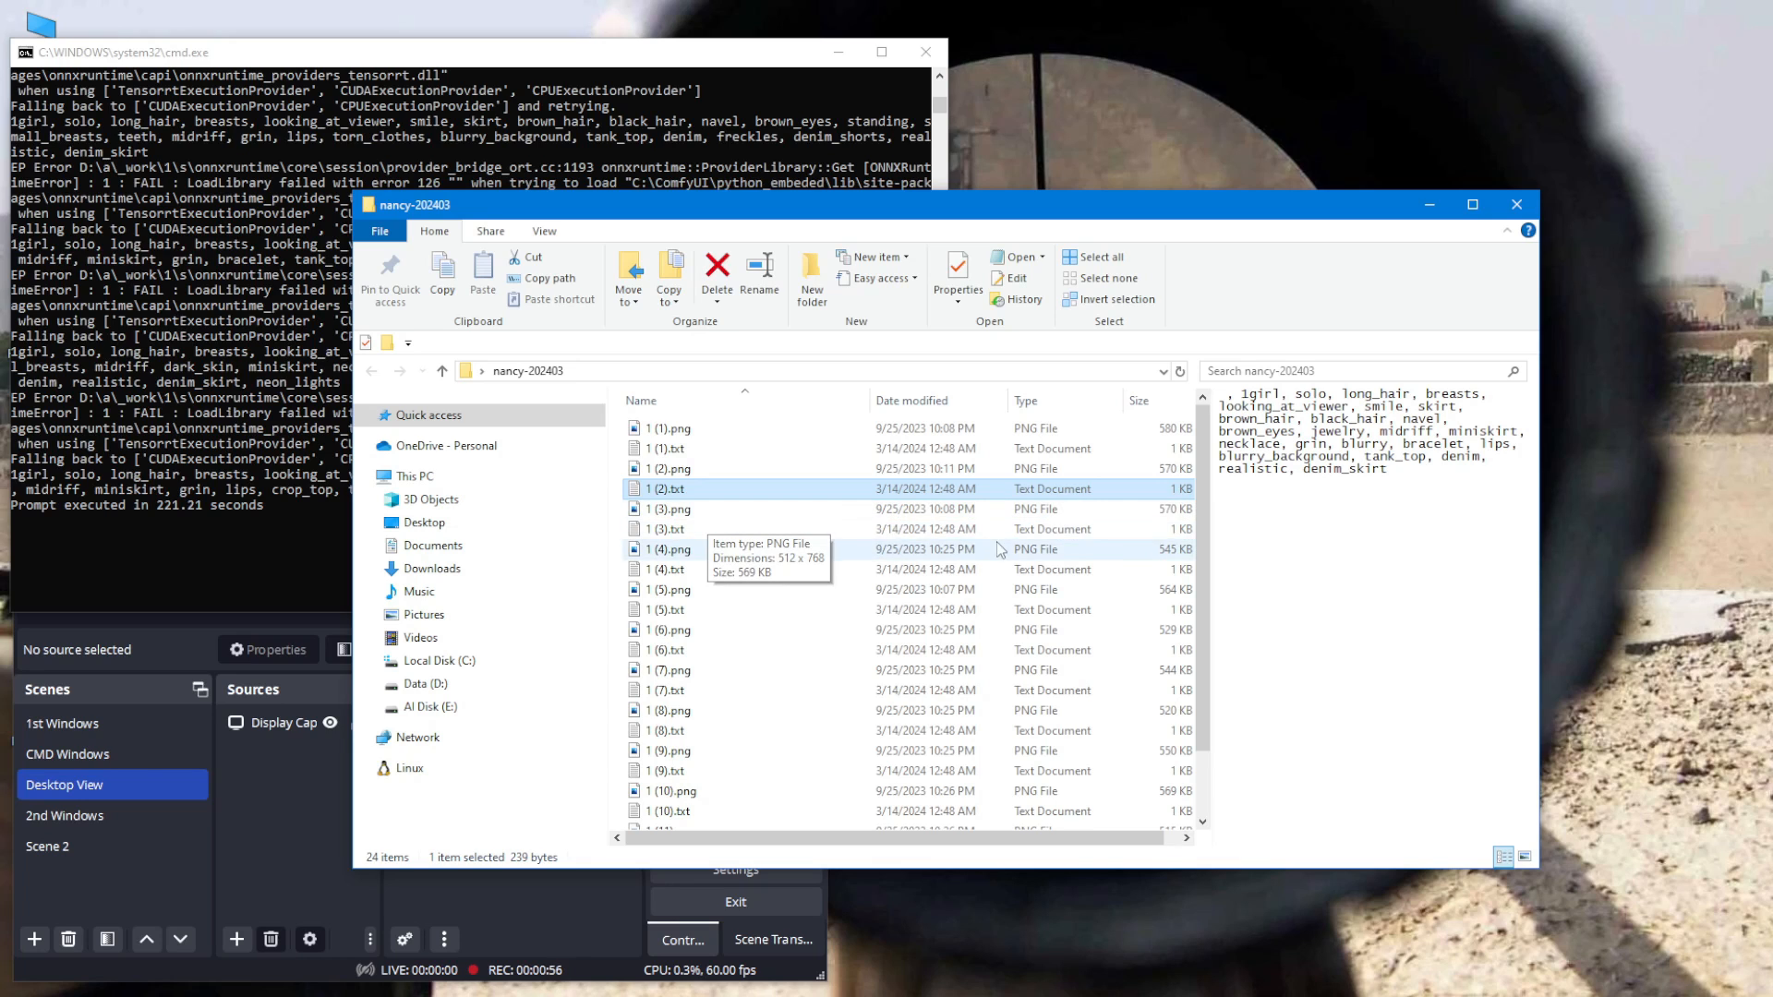
Step: Look through the caption text files saved beside the PNG images in the training image folder
scroll(799, 610, "down", 1)
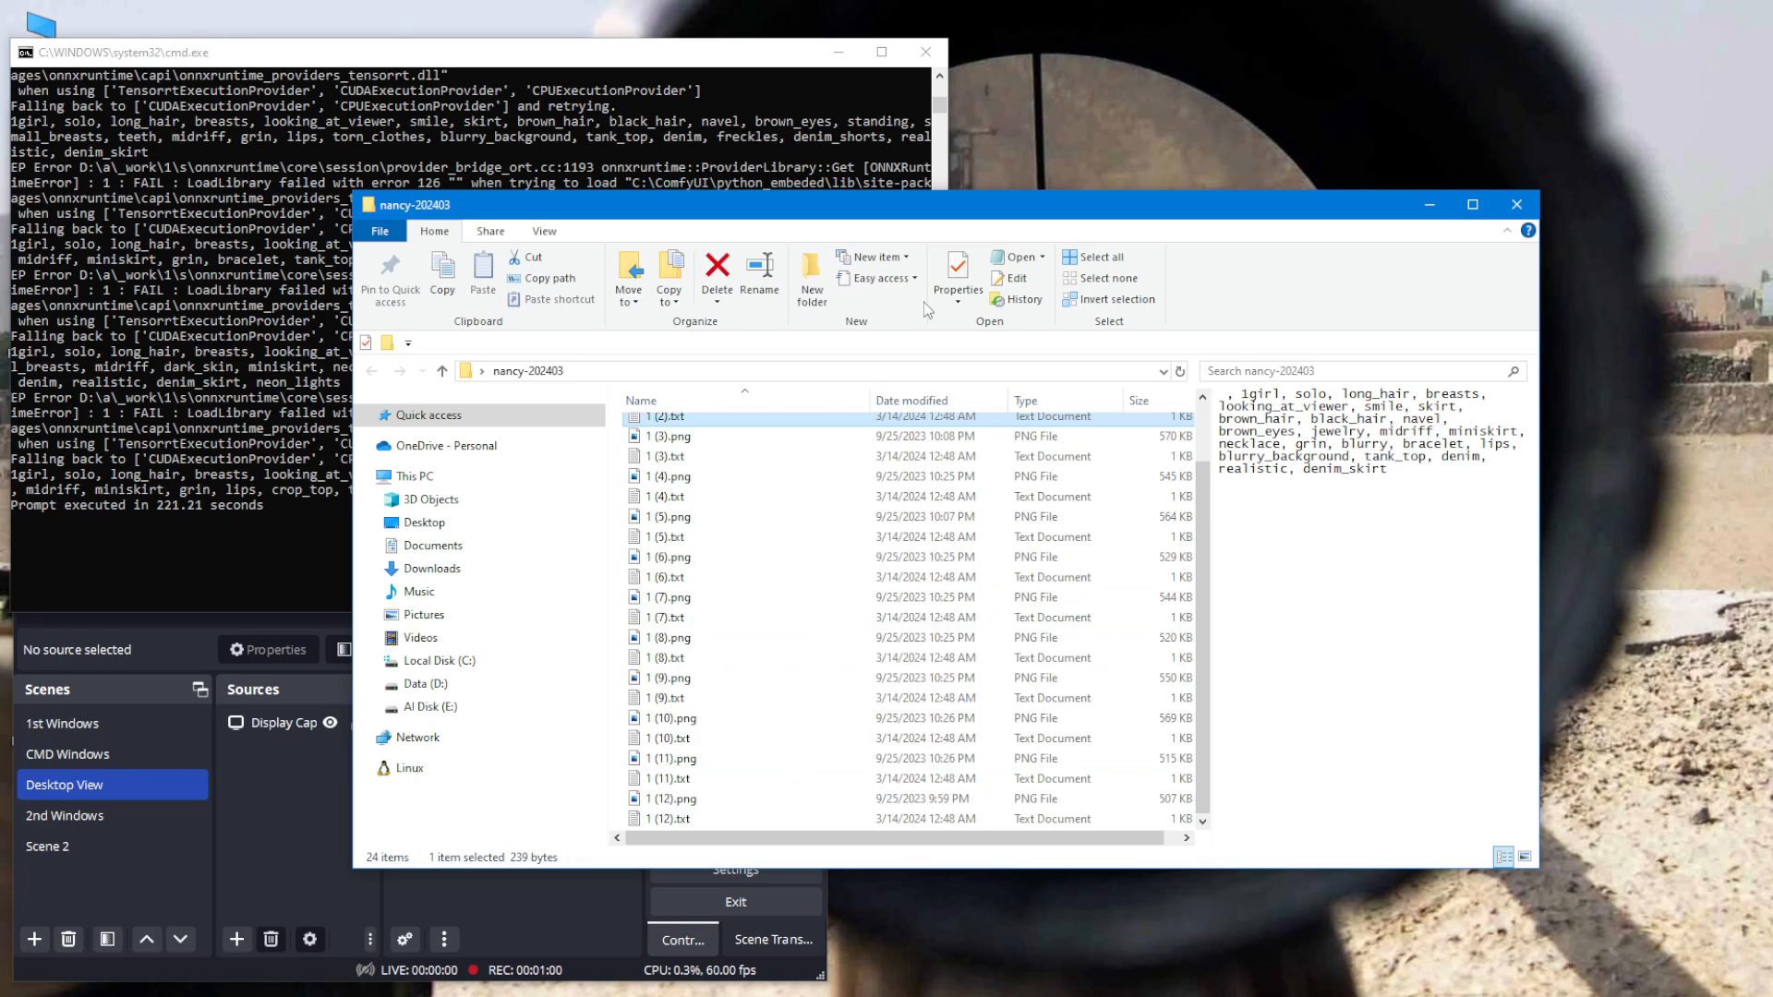
right_click(800, 416)
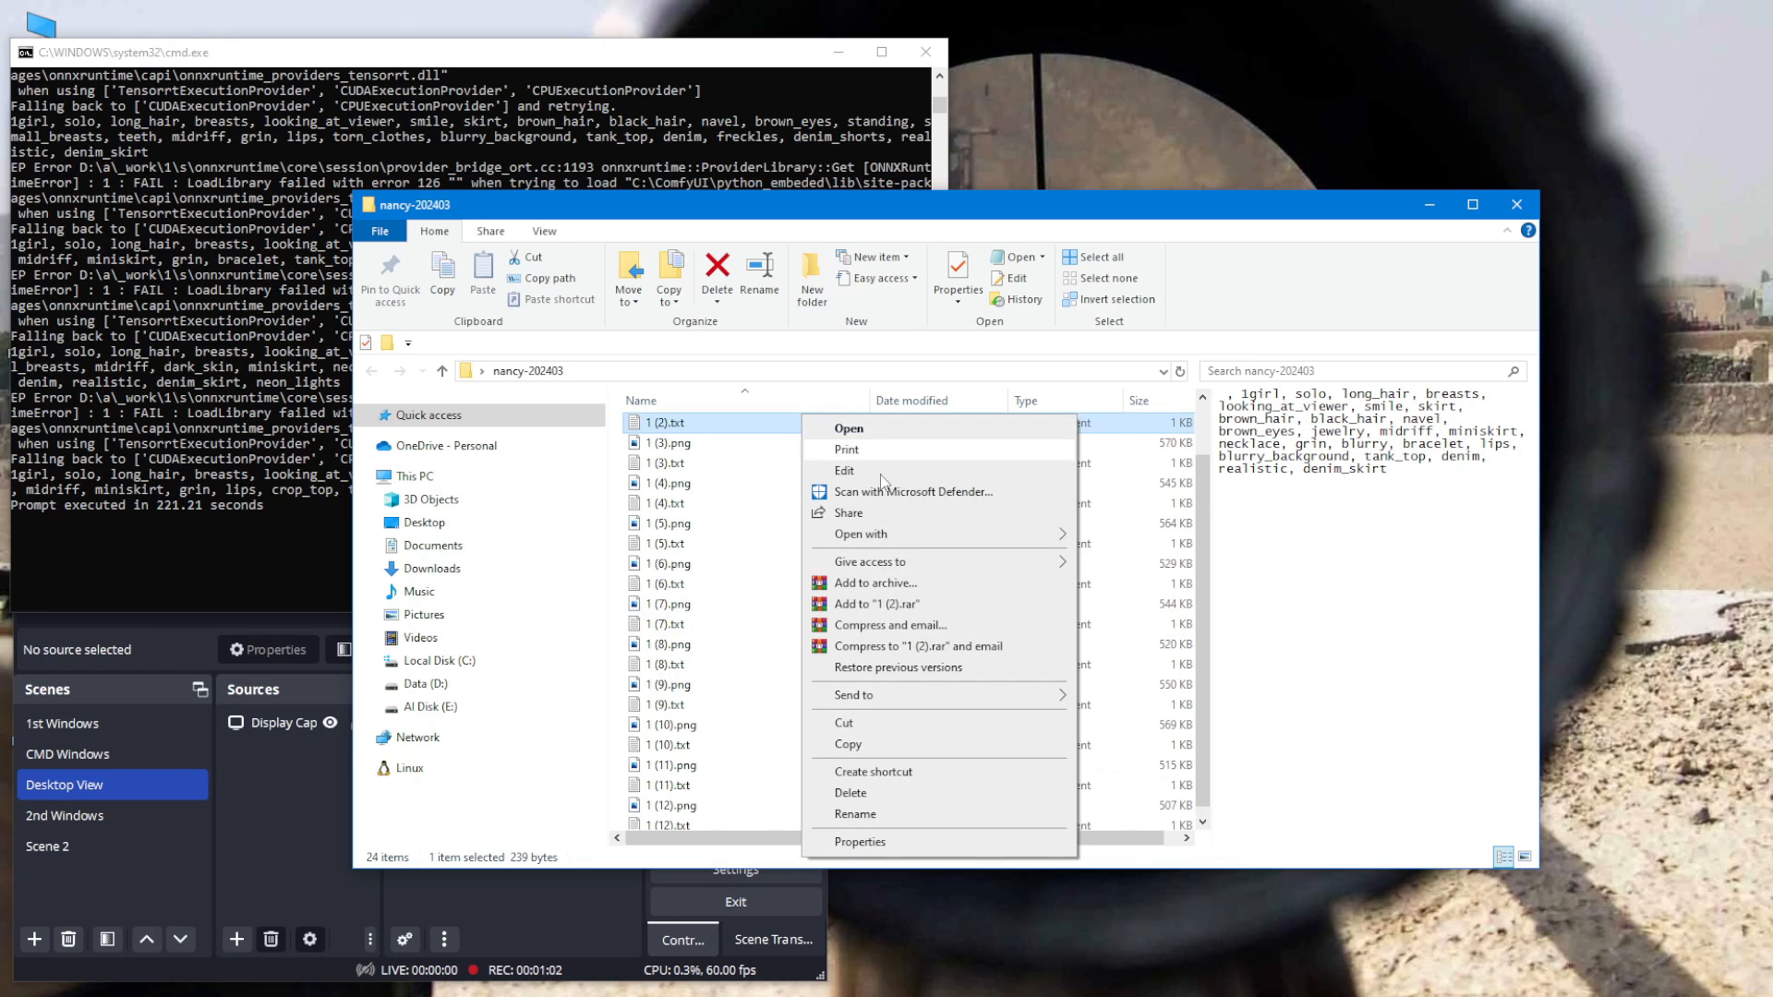
key("Escape")
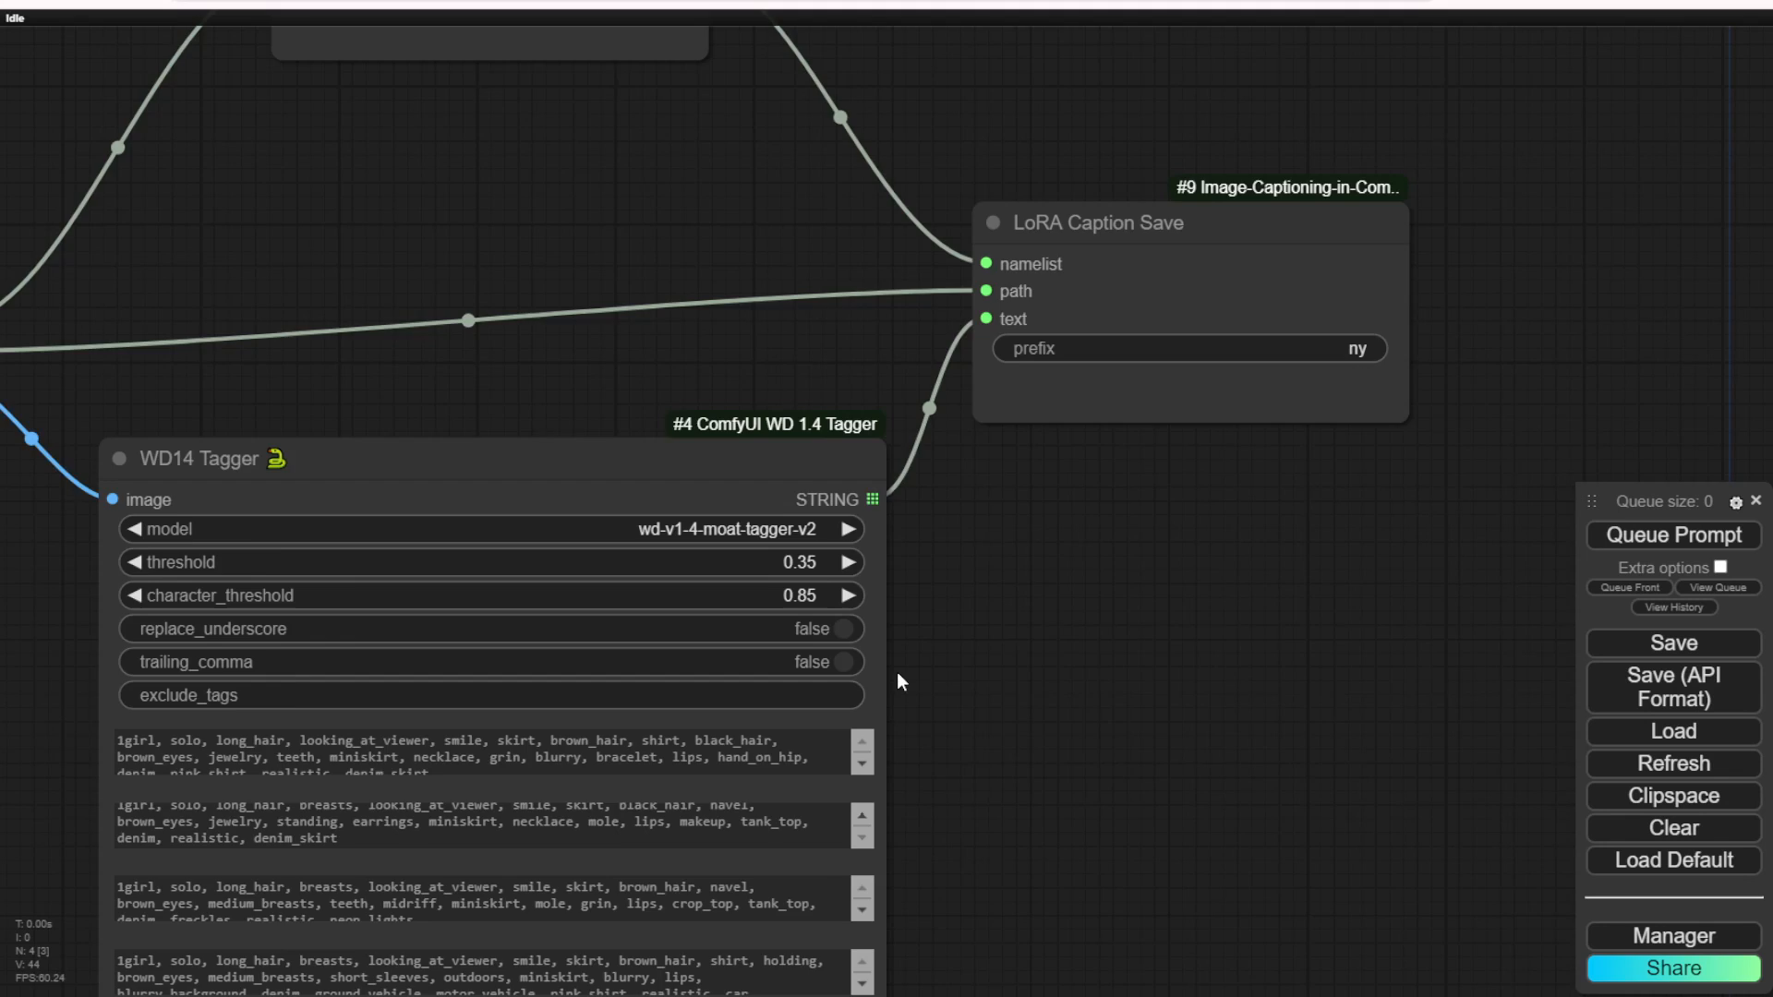
scroll(898, 674, "down", 3)
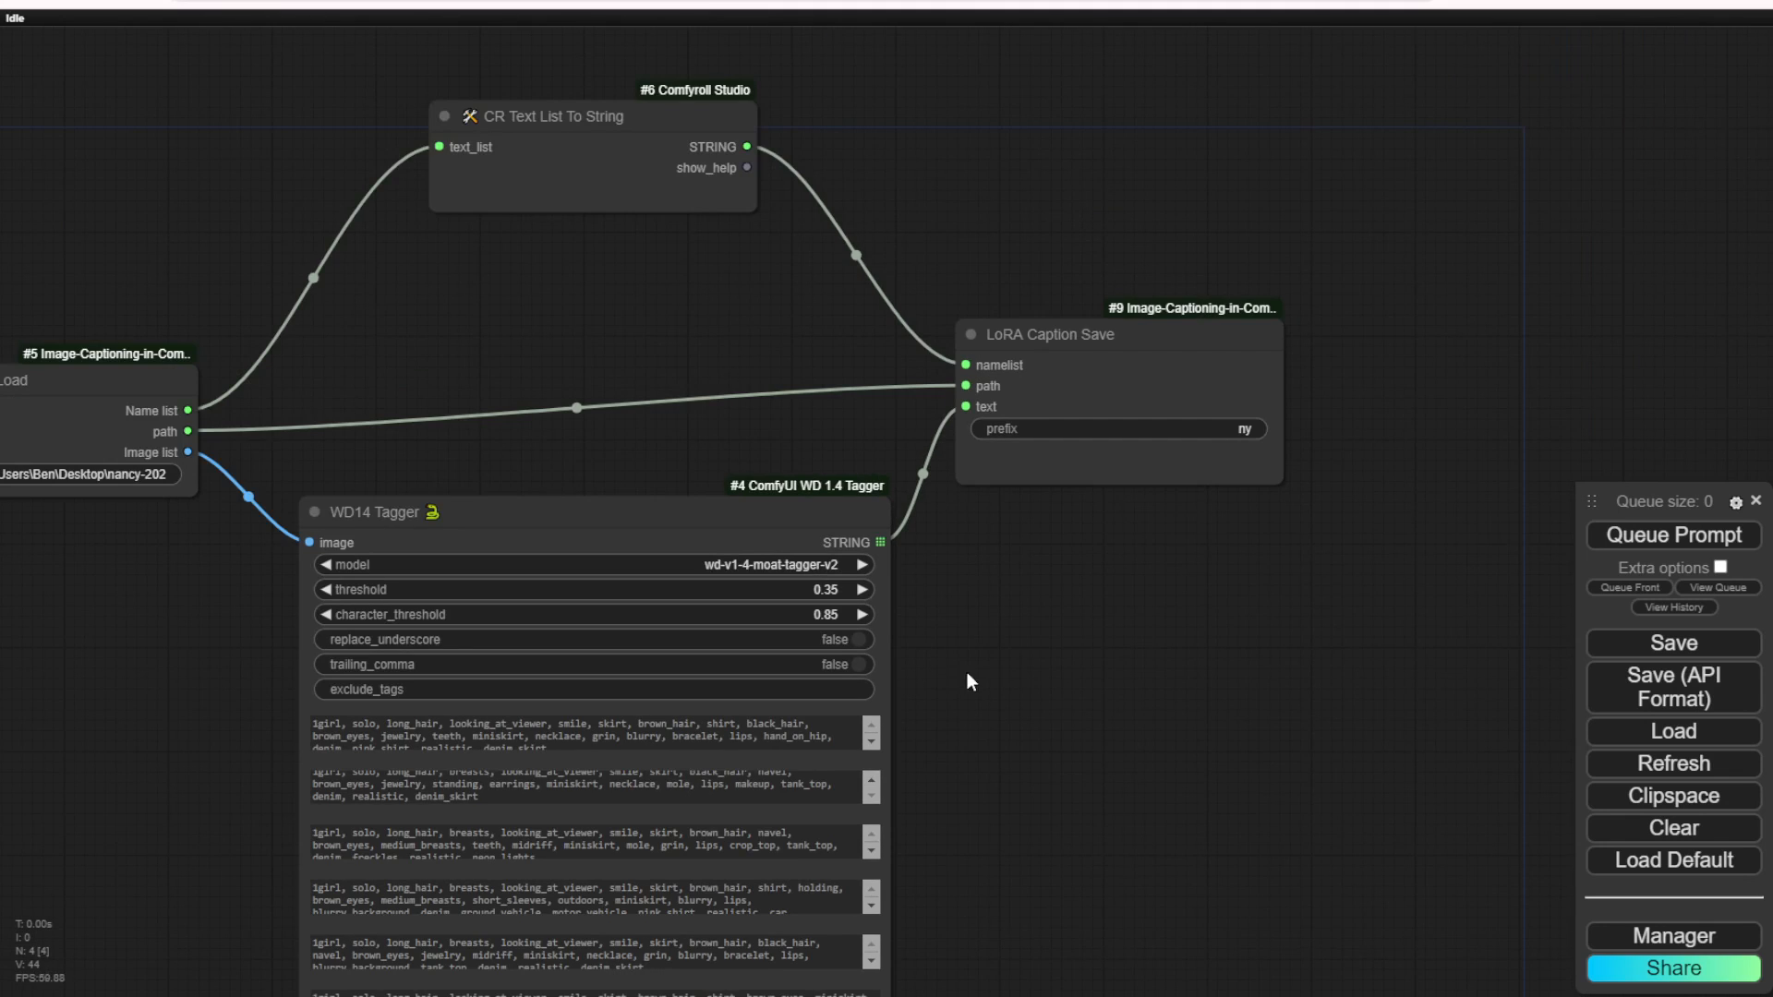
Step: Review the whole captioning workflow and the console log of the tagging run, including the model download
left_click_drag(967, 673, 989, 403)
scroll(869, 655, "down", 3)
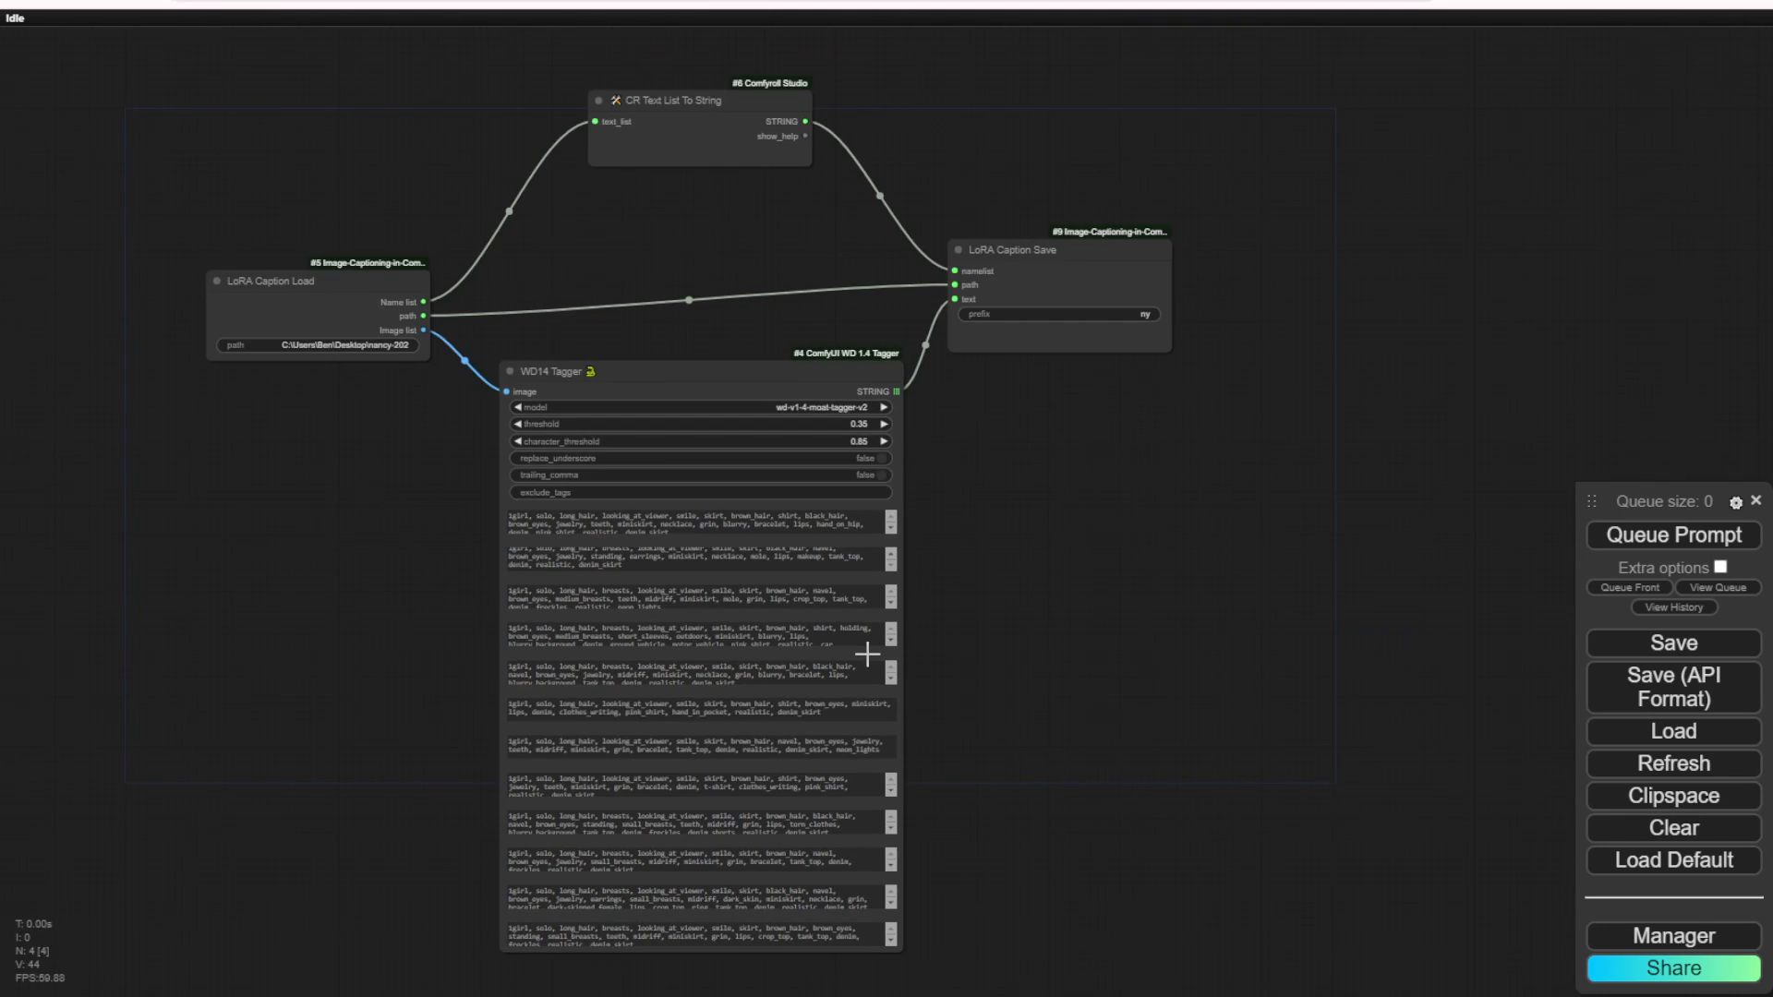
scroll(745, 498, "up", 6)
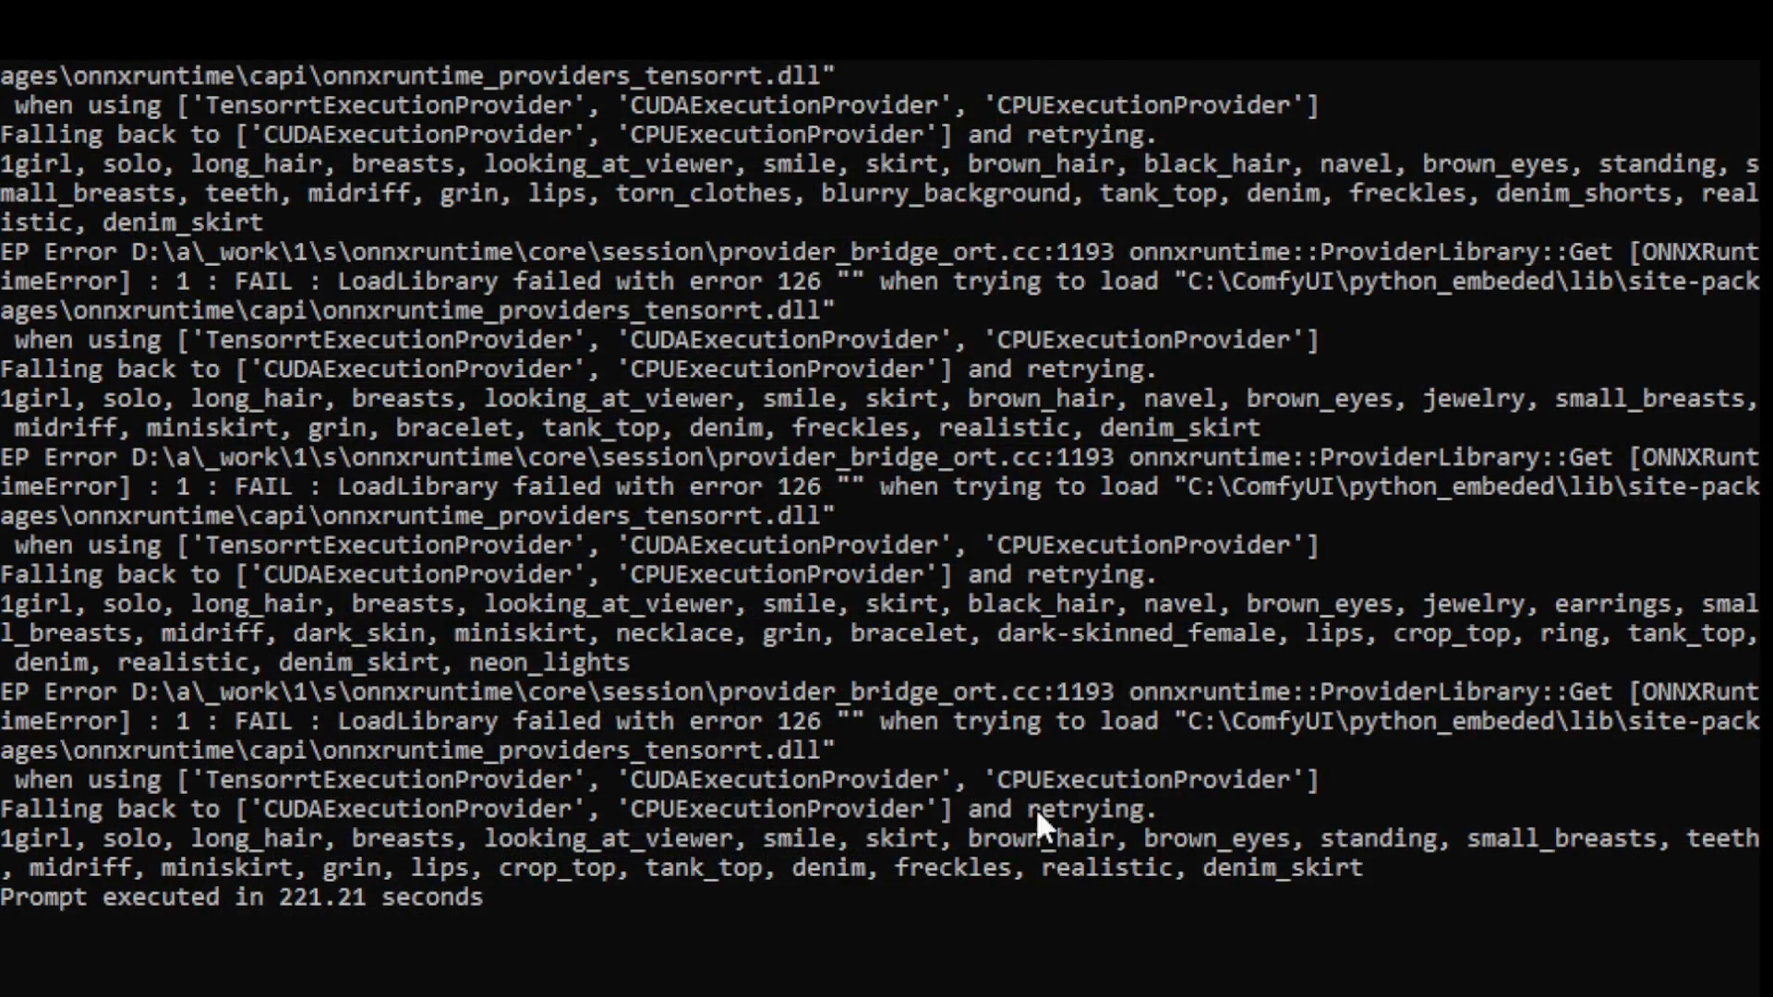
scroll(1035, 807, "up", 15)
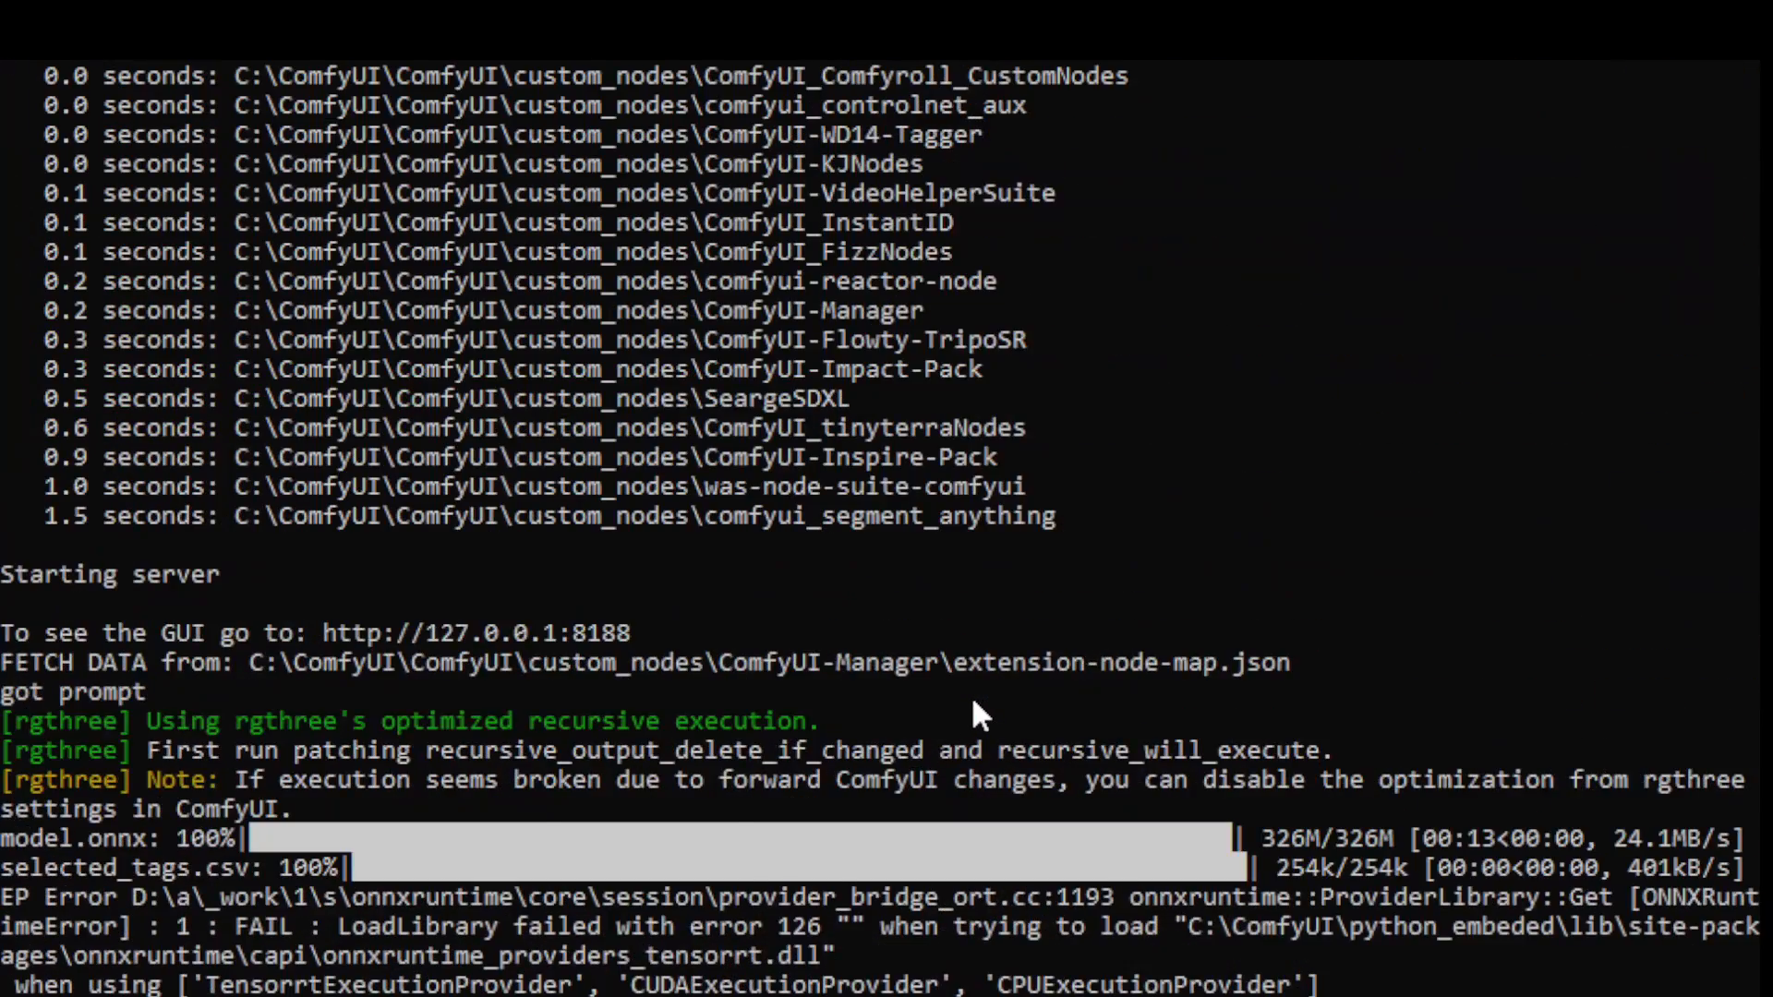
scroll(971, 717, "up", 2)
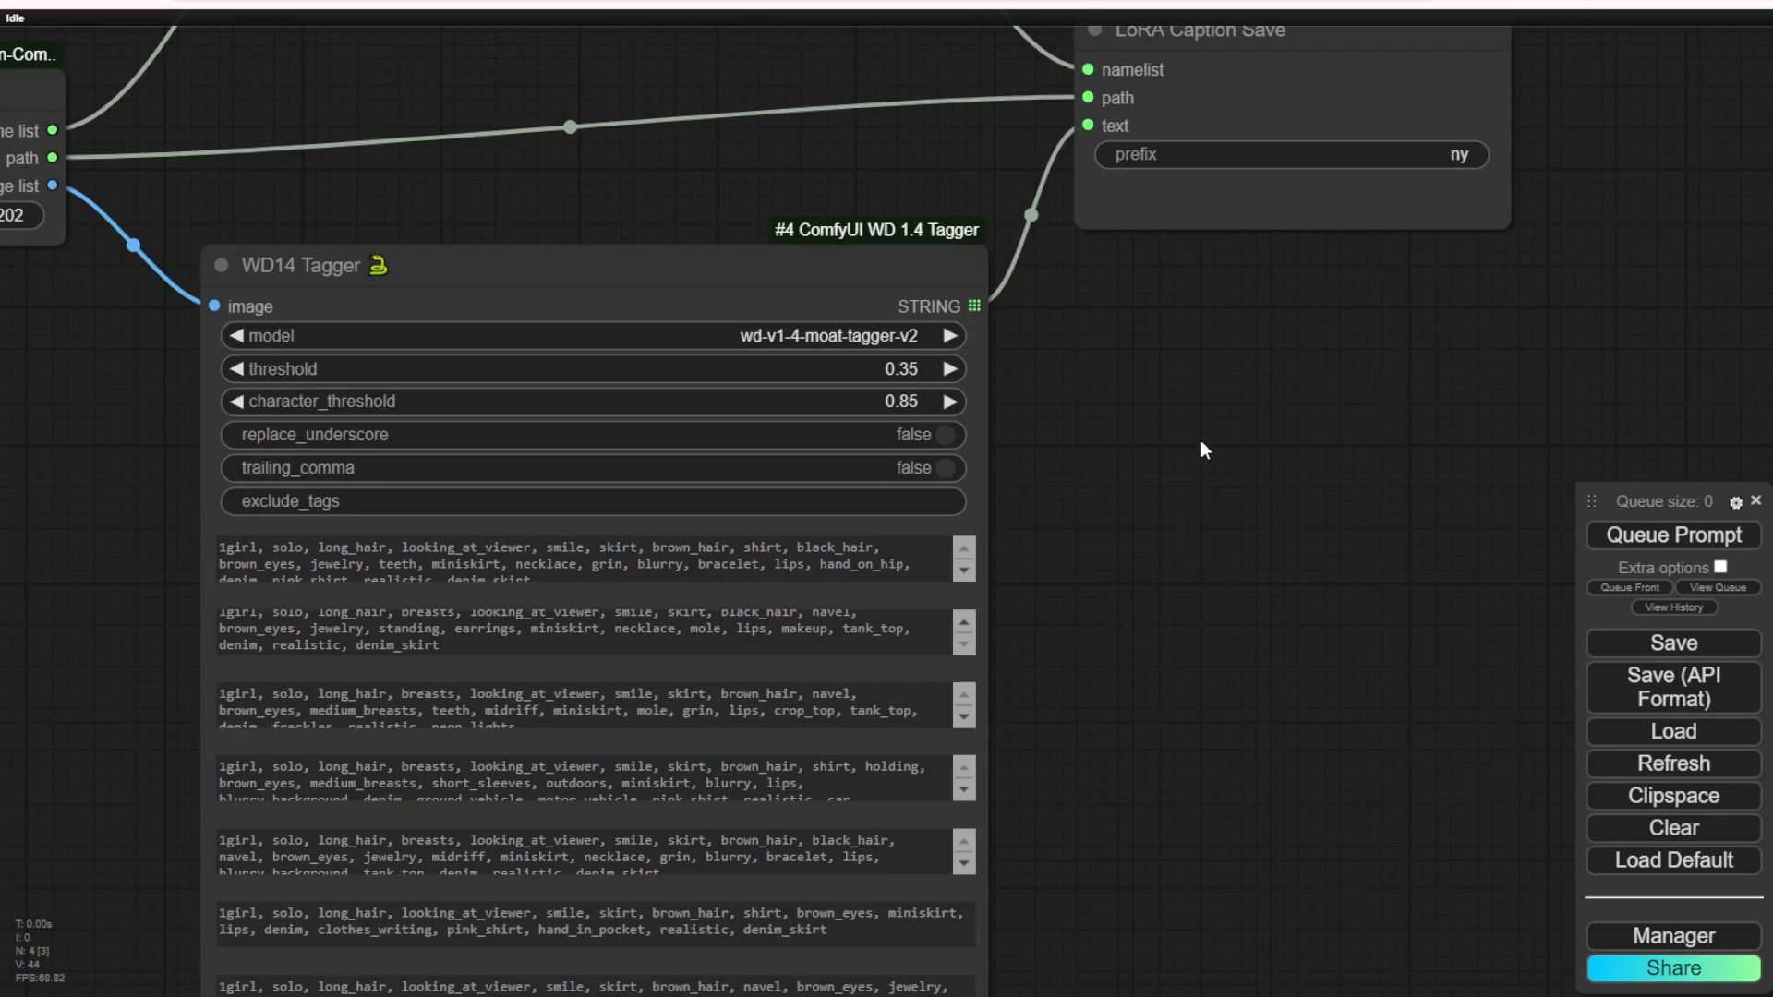
scroll(1201, 450, "down", 5)
right_click(1245, 462)
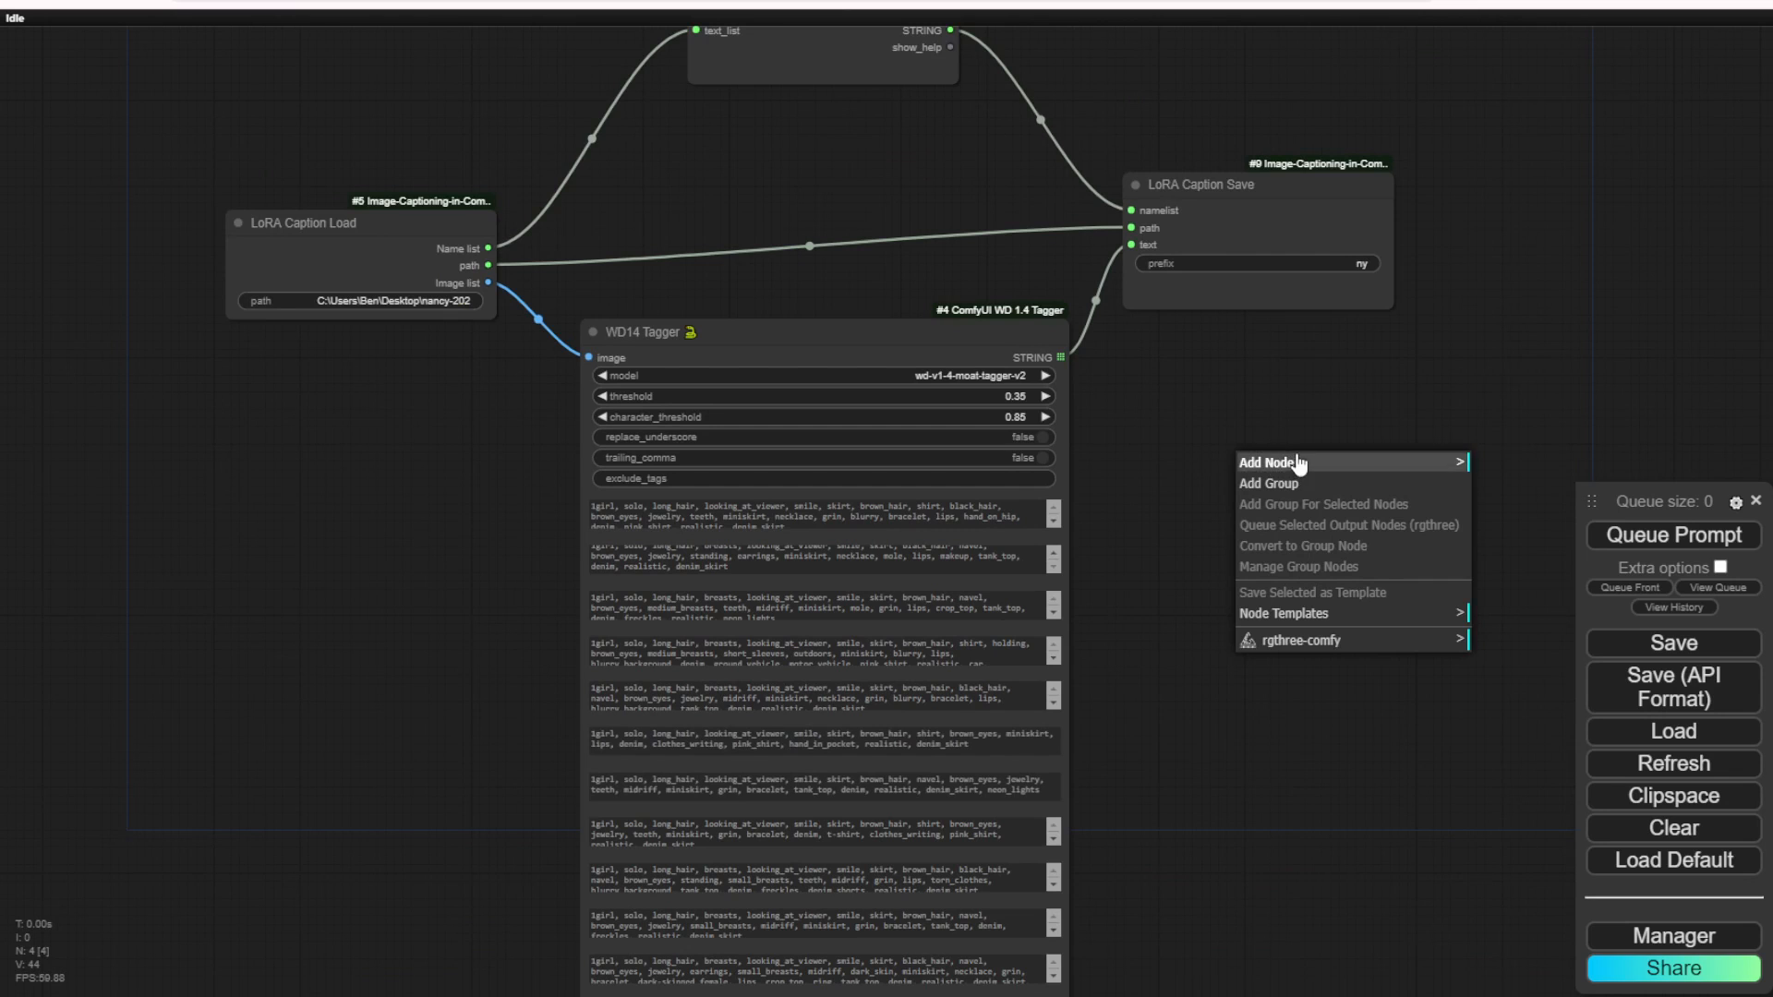
left_click(1254, 385)
Step: Add a group on the canvas above and to the left of the captioning nodes and open its title for editing
left_click_drag(1254, 385, 935, 334)
scroll(667, 294, "down", 4)
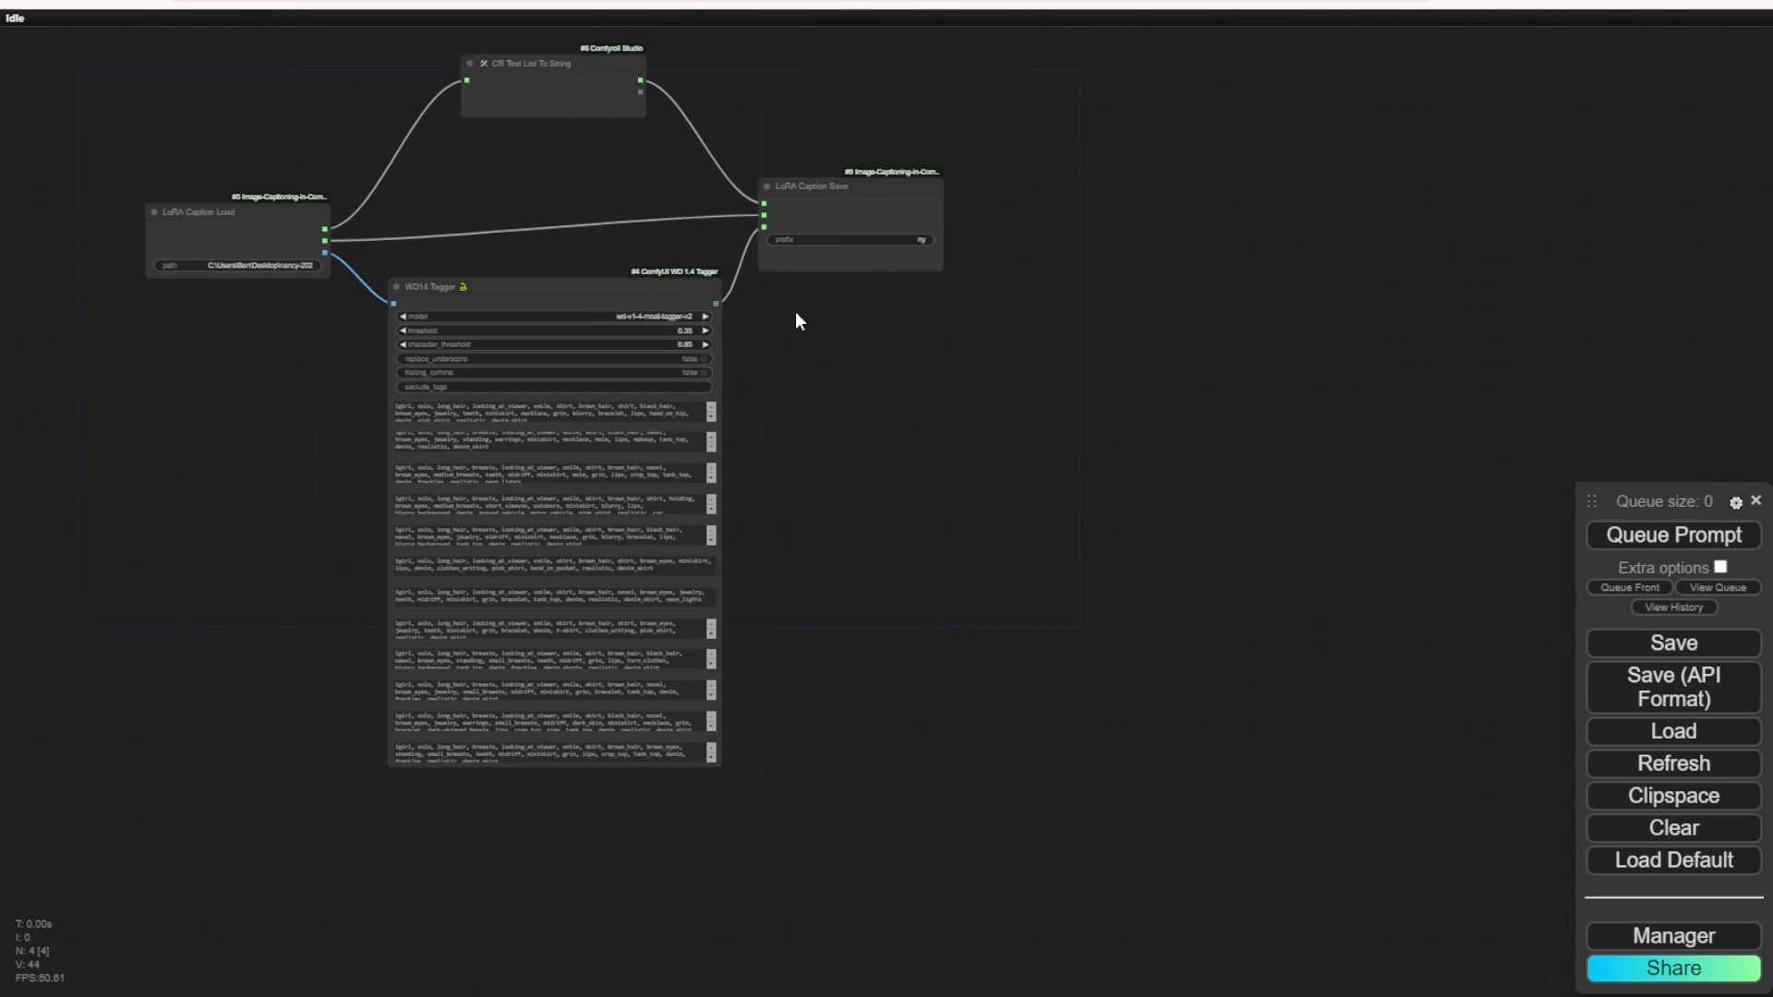
left_click_drag(797, 319, 902, 536)
scroll(305, 363, "down", 1)
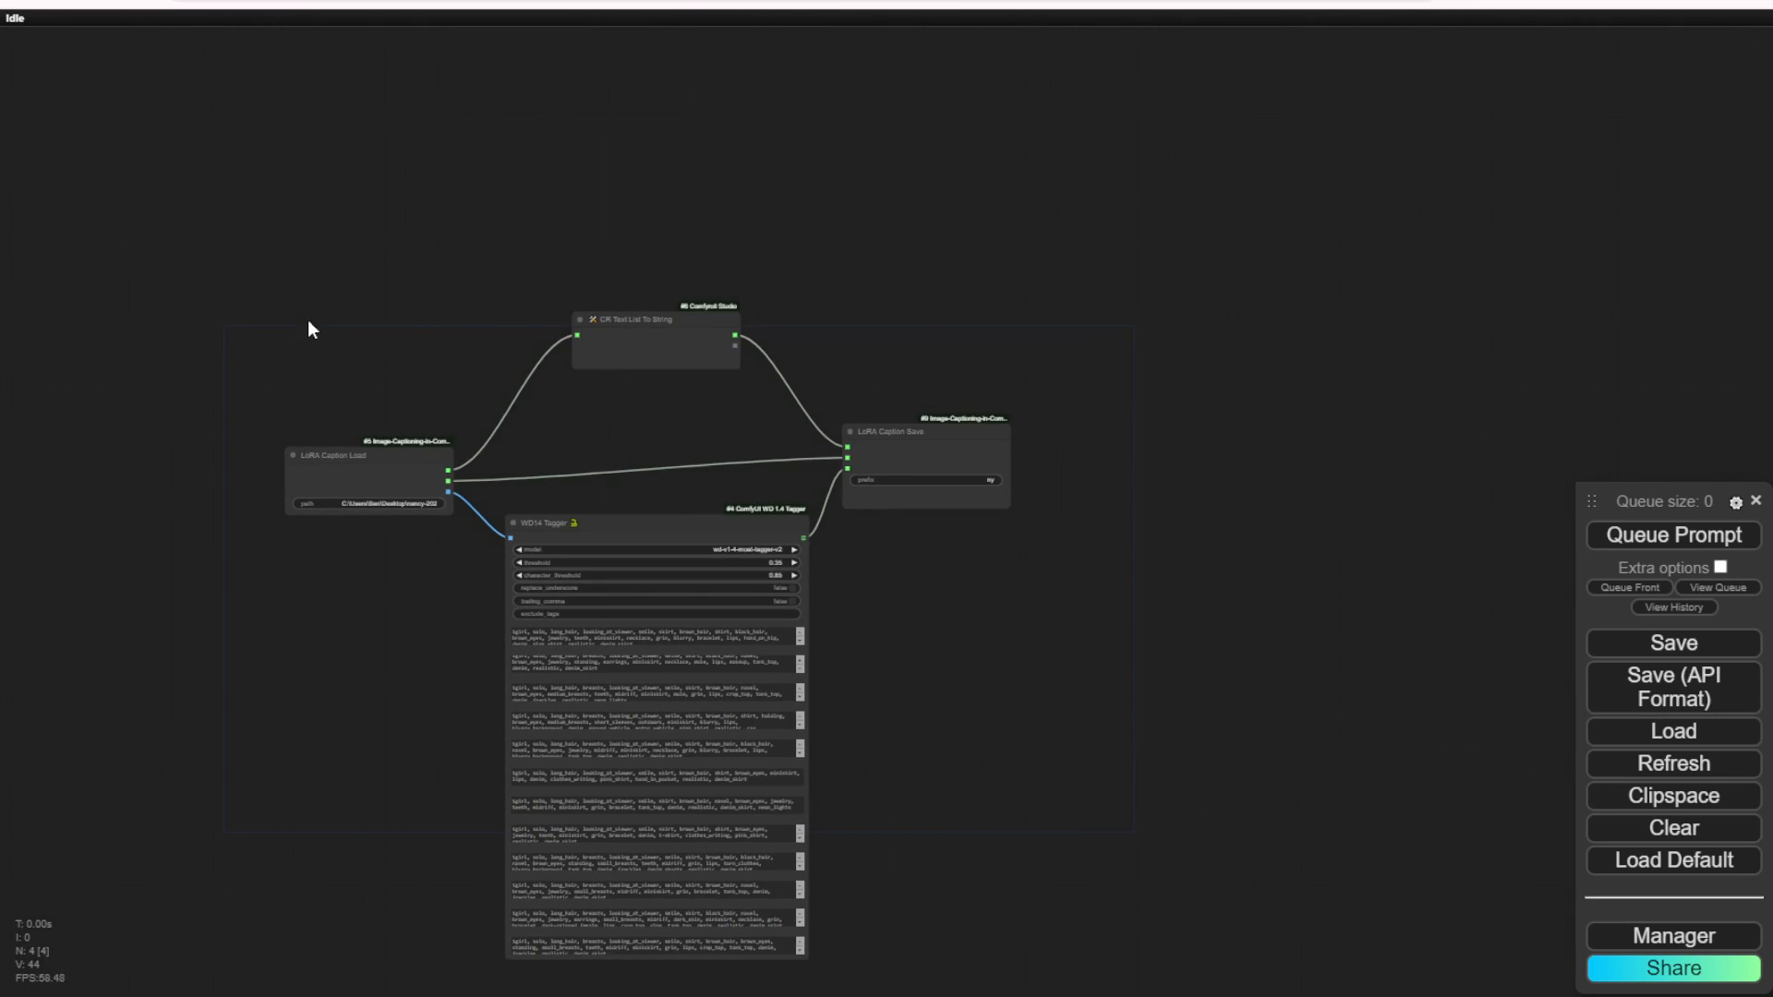
right_click(182, 261)
left_click(218, 286)
double_click(218, 290)
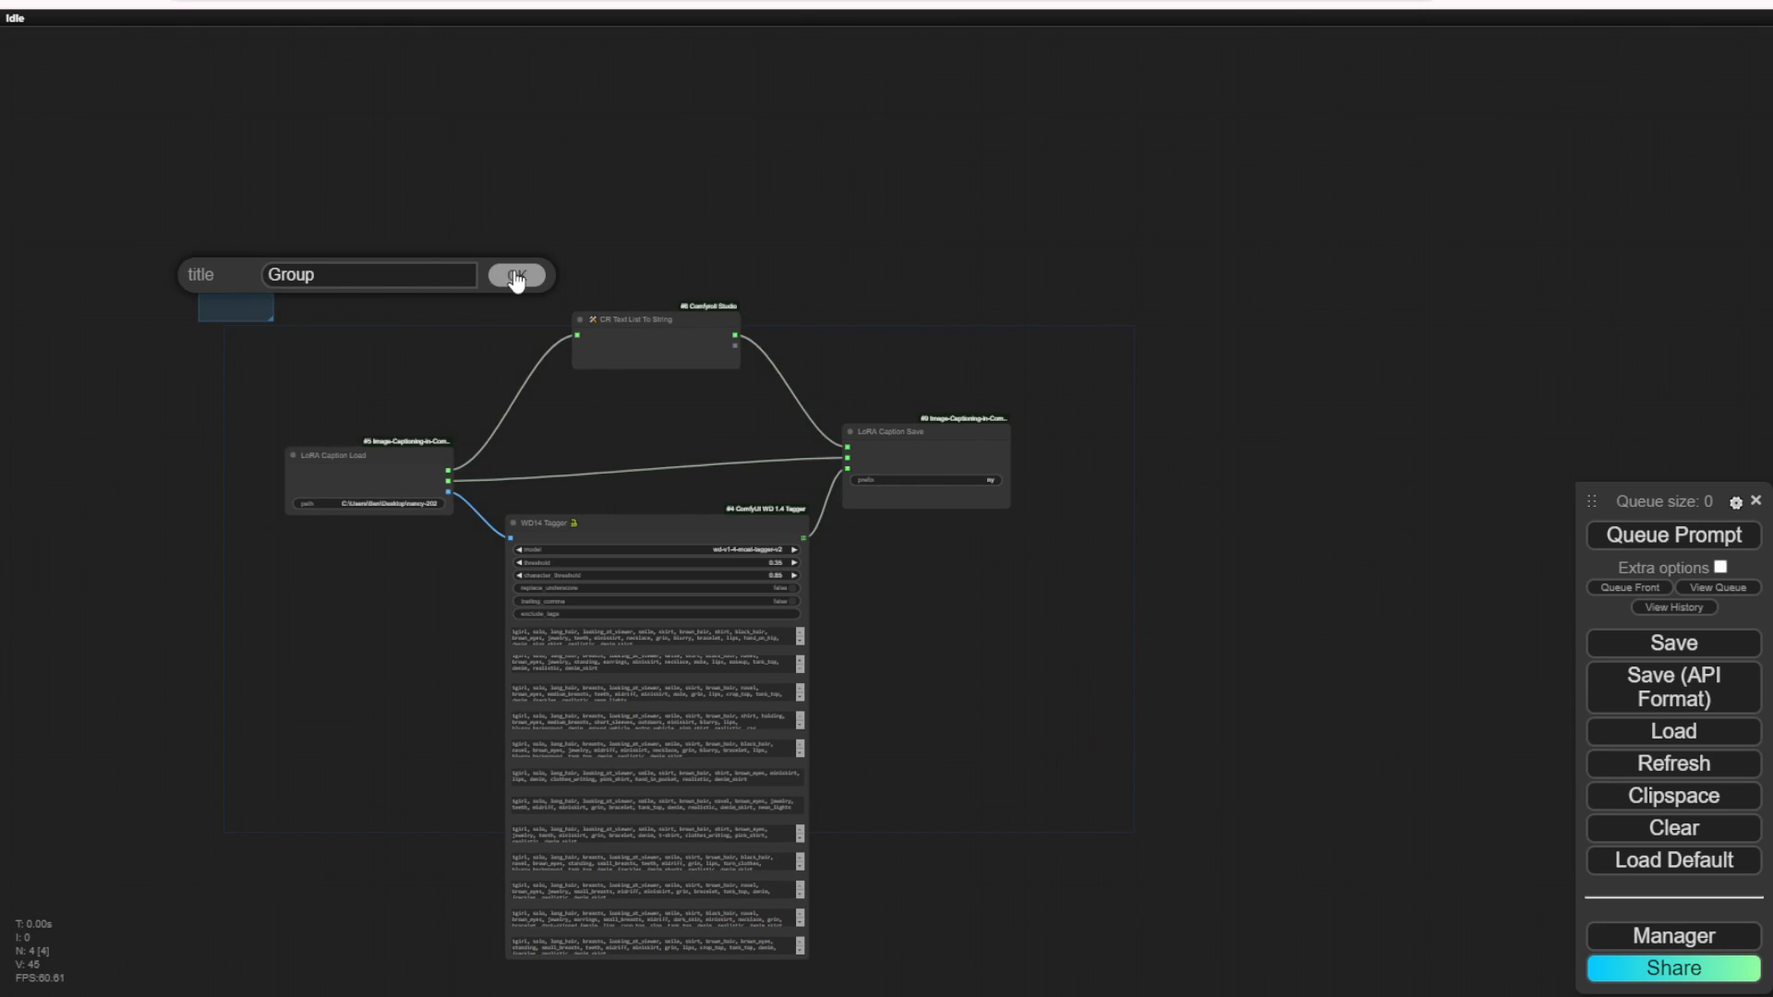
Step: Title the group "Create Caption For Images" and stretch its frame around the captioning nodes
double_click(412, 275)
type("Load")
key("BackSpace")
type("Create Caption For Images")
key("Return")
left_click_drag(272, 321, 1171, 833)
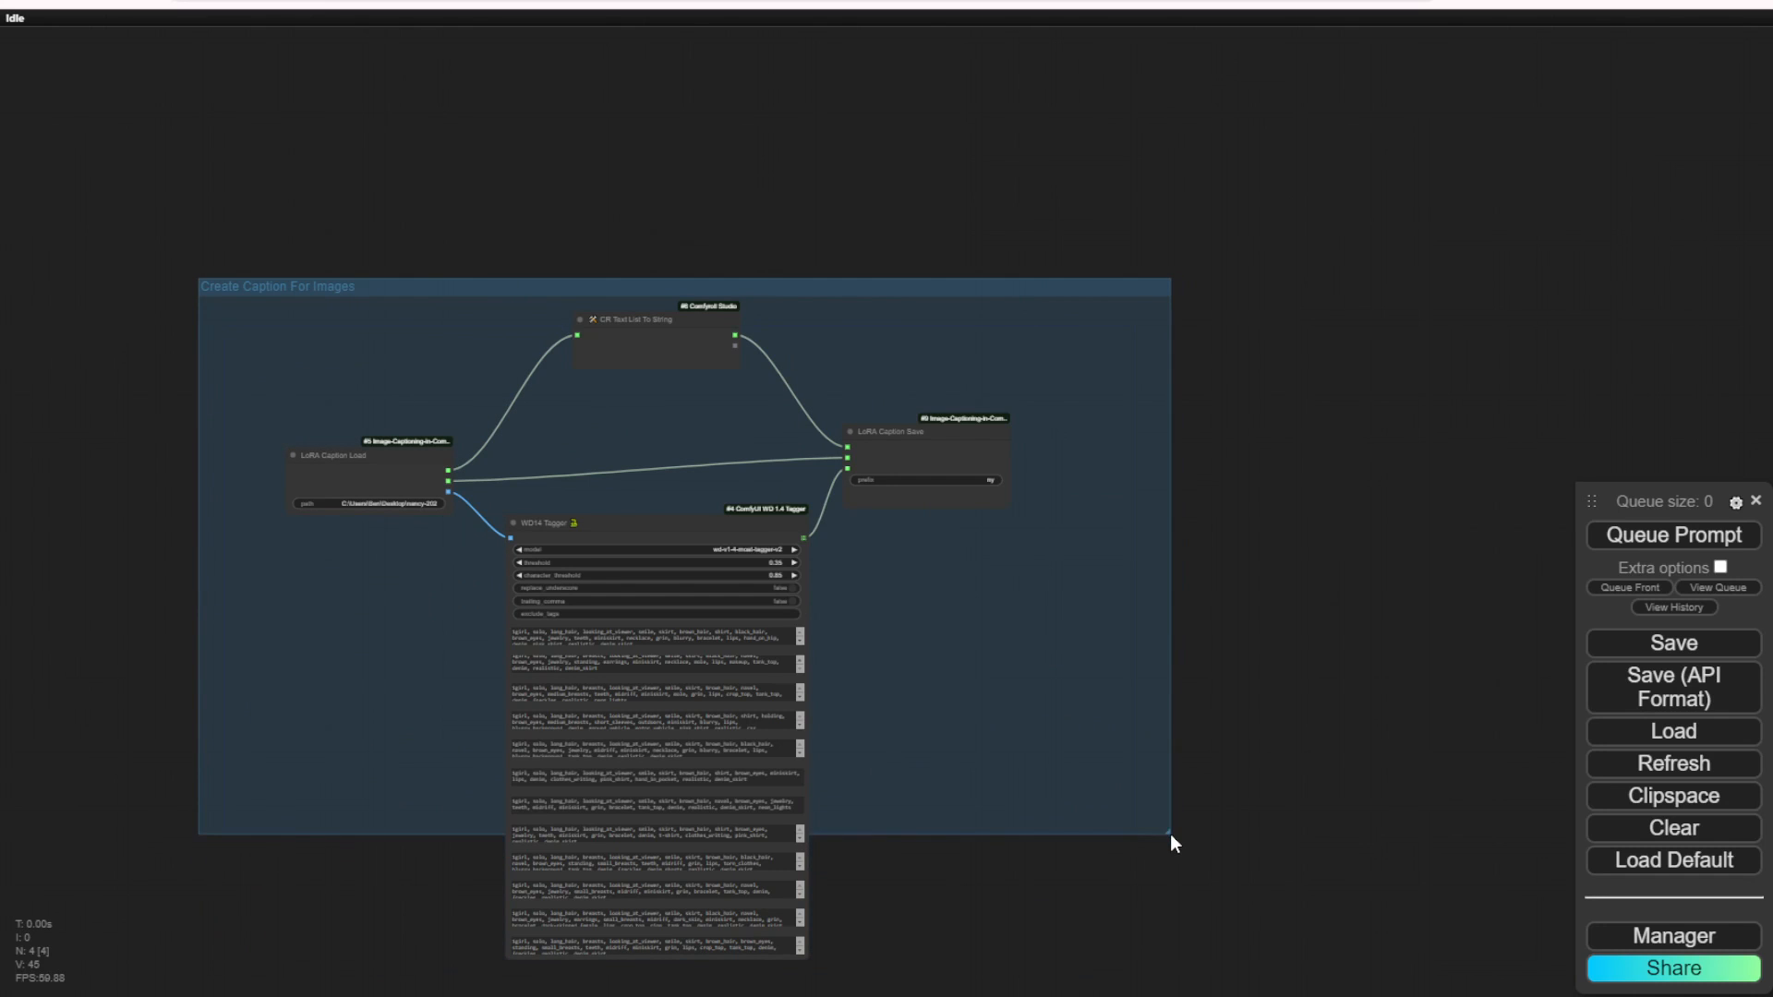
Step: Set the nodes in the Create Caption For Images group to Never
scroll(1032, 675, "up", 4)
right_click(734, 594)
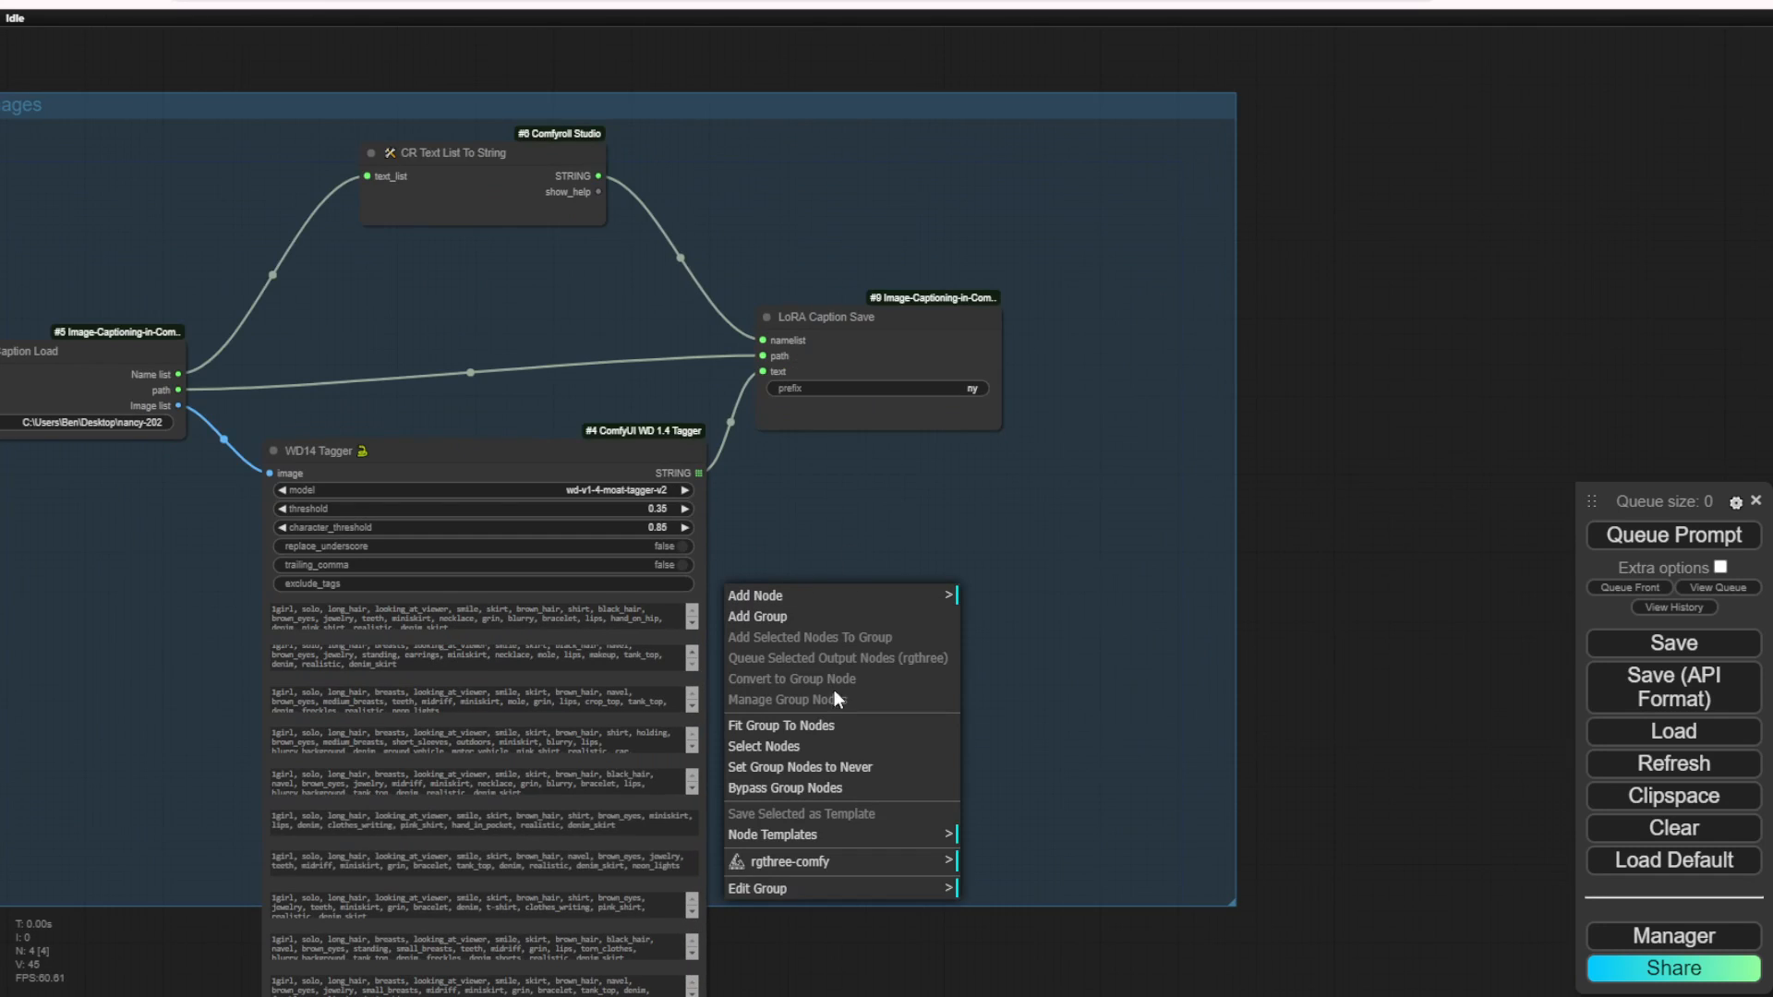
left_click(829, 766)
Step: Add a Lora Training in ComfyUI node on the empty canvas beside the Create Caption For Images group
scroll(942, 623, "down", 2)
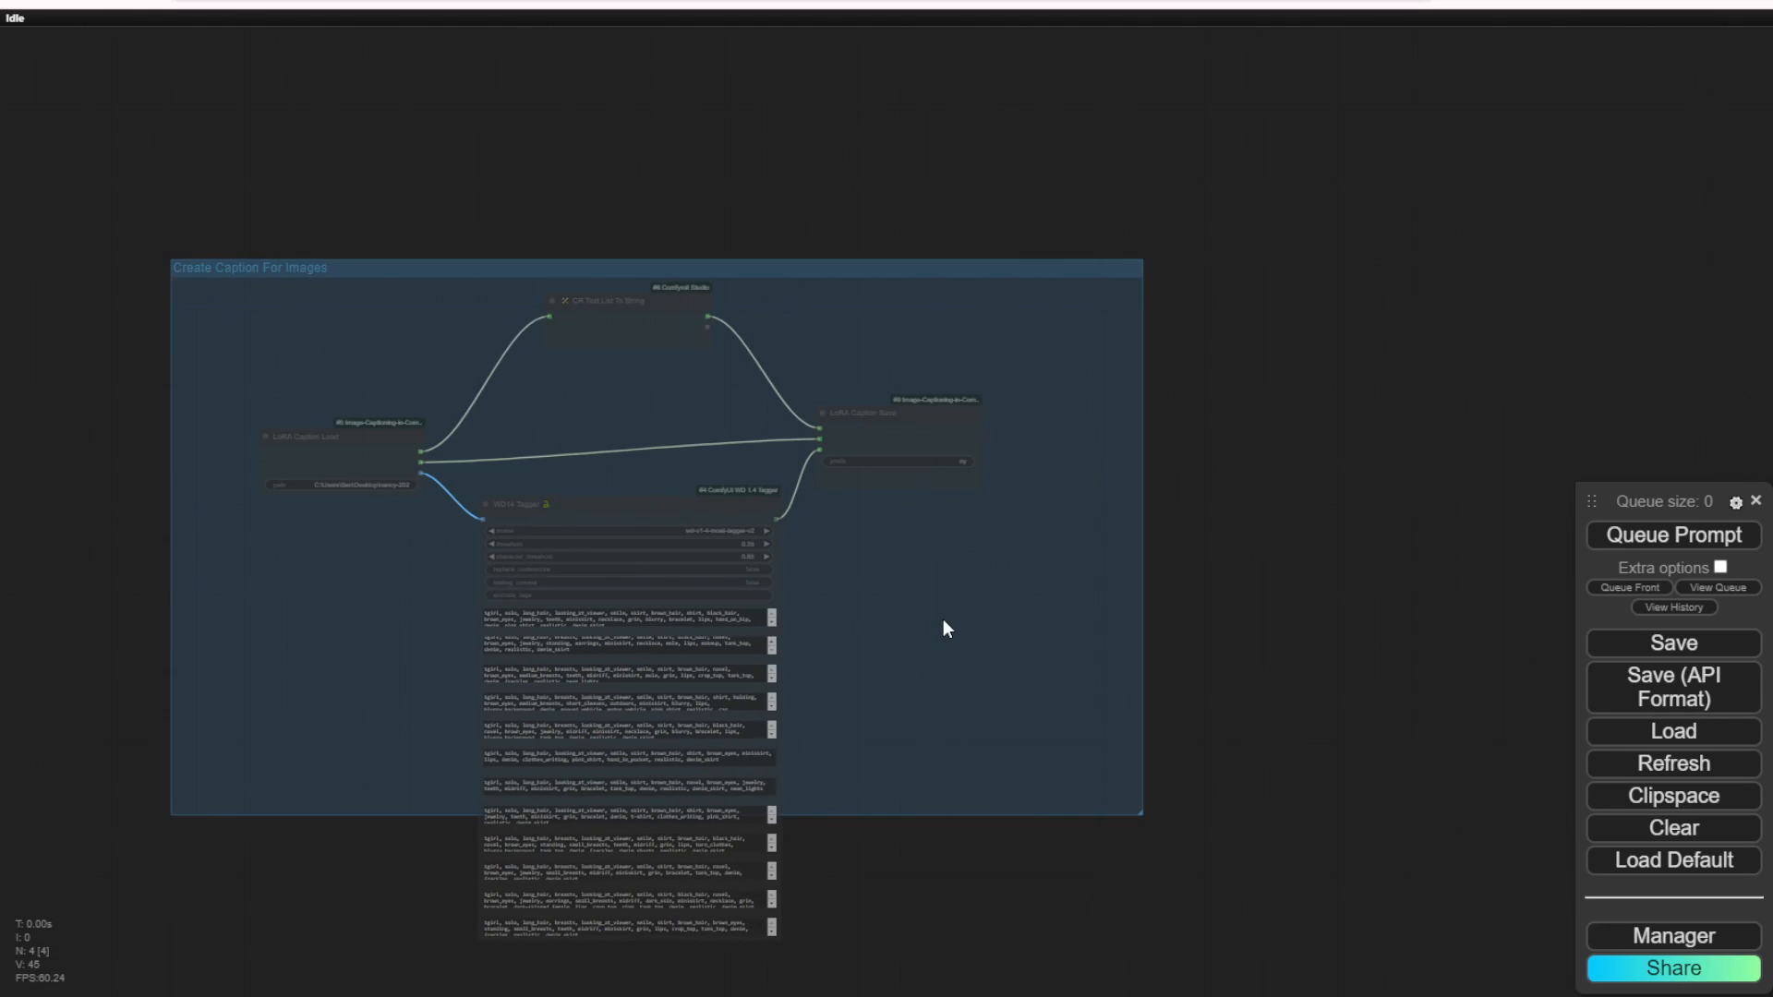
left_click_drag(1274, 546, 665, 525)
right_click(815, 368)
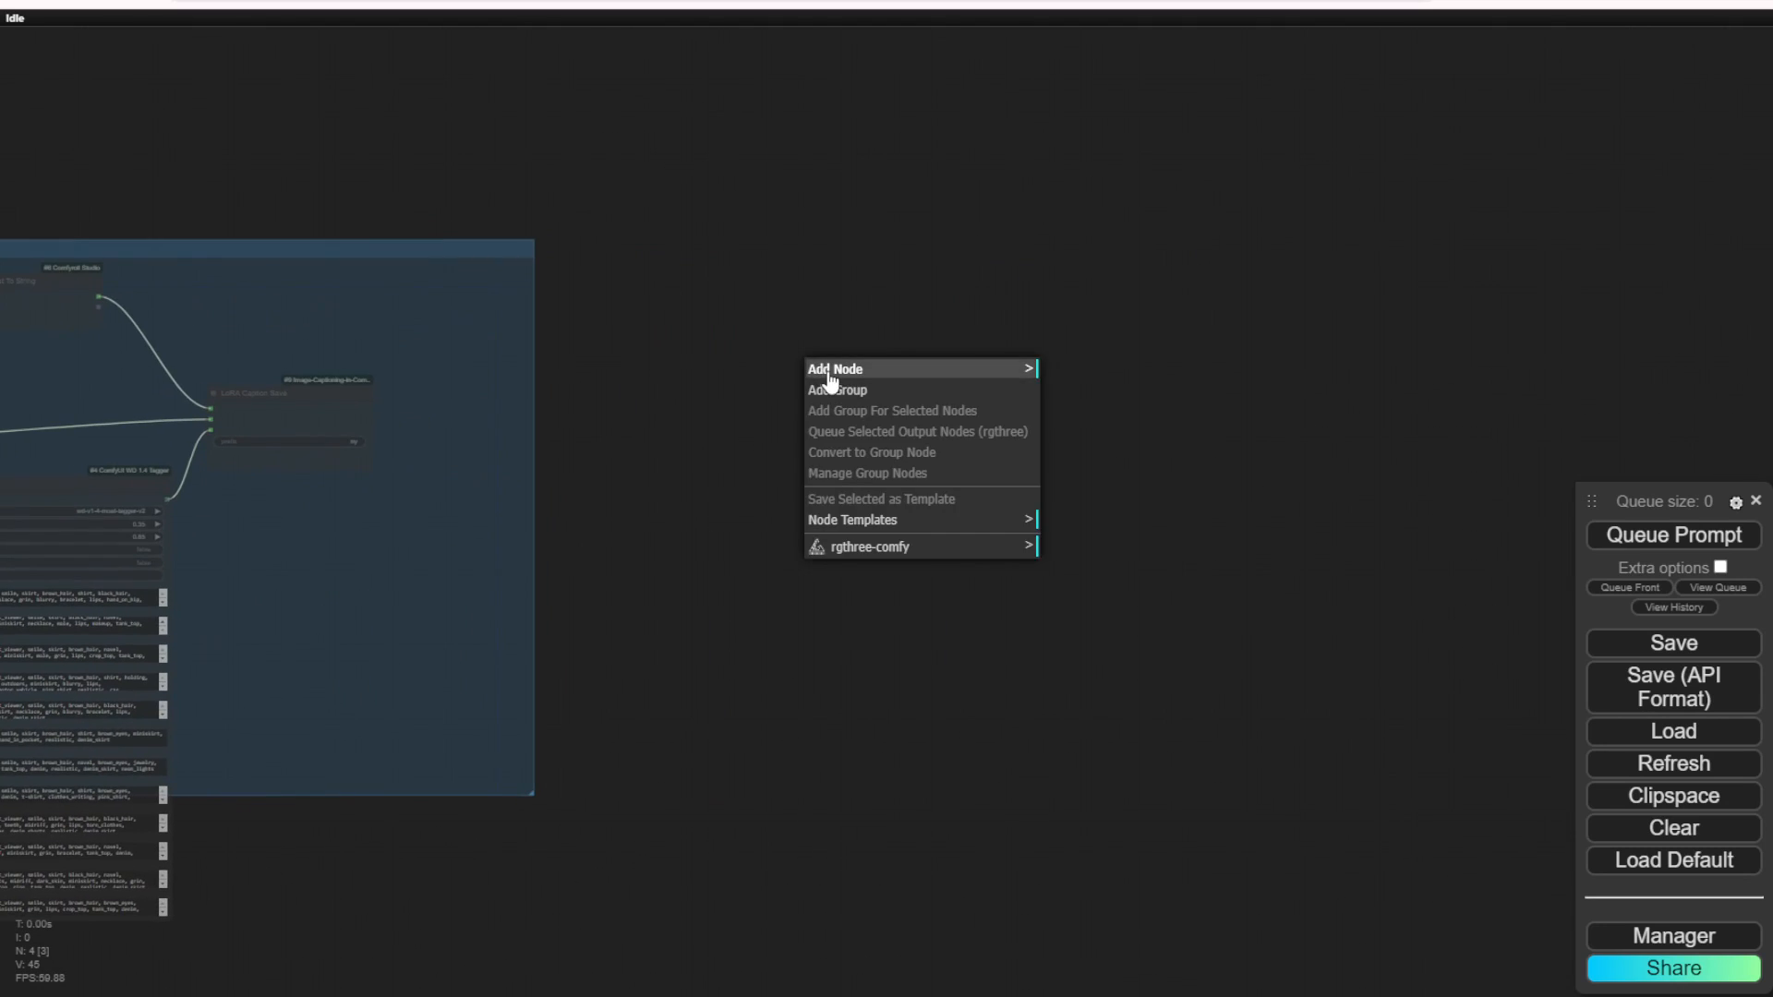
left_click(830, 371)
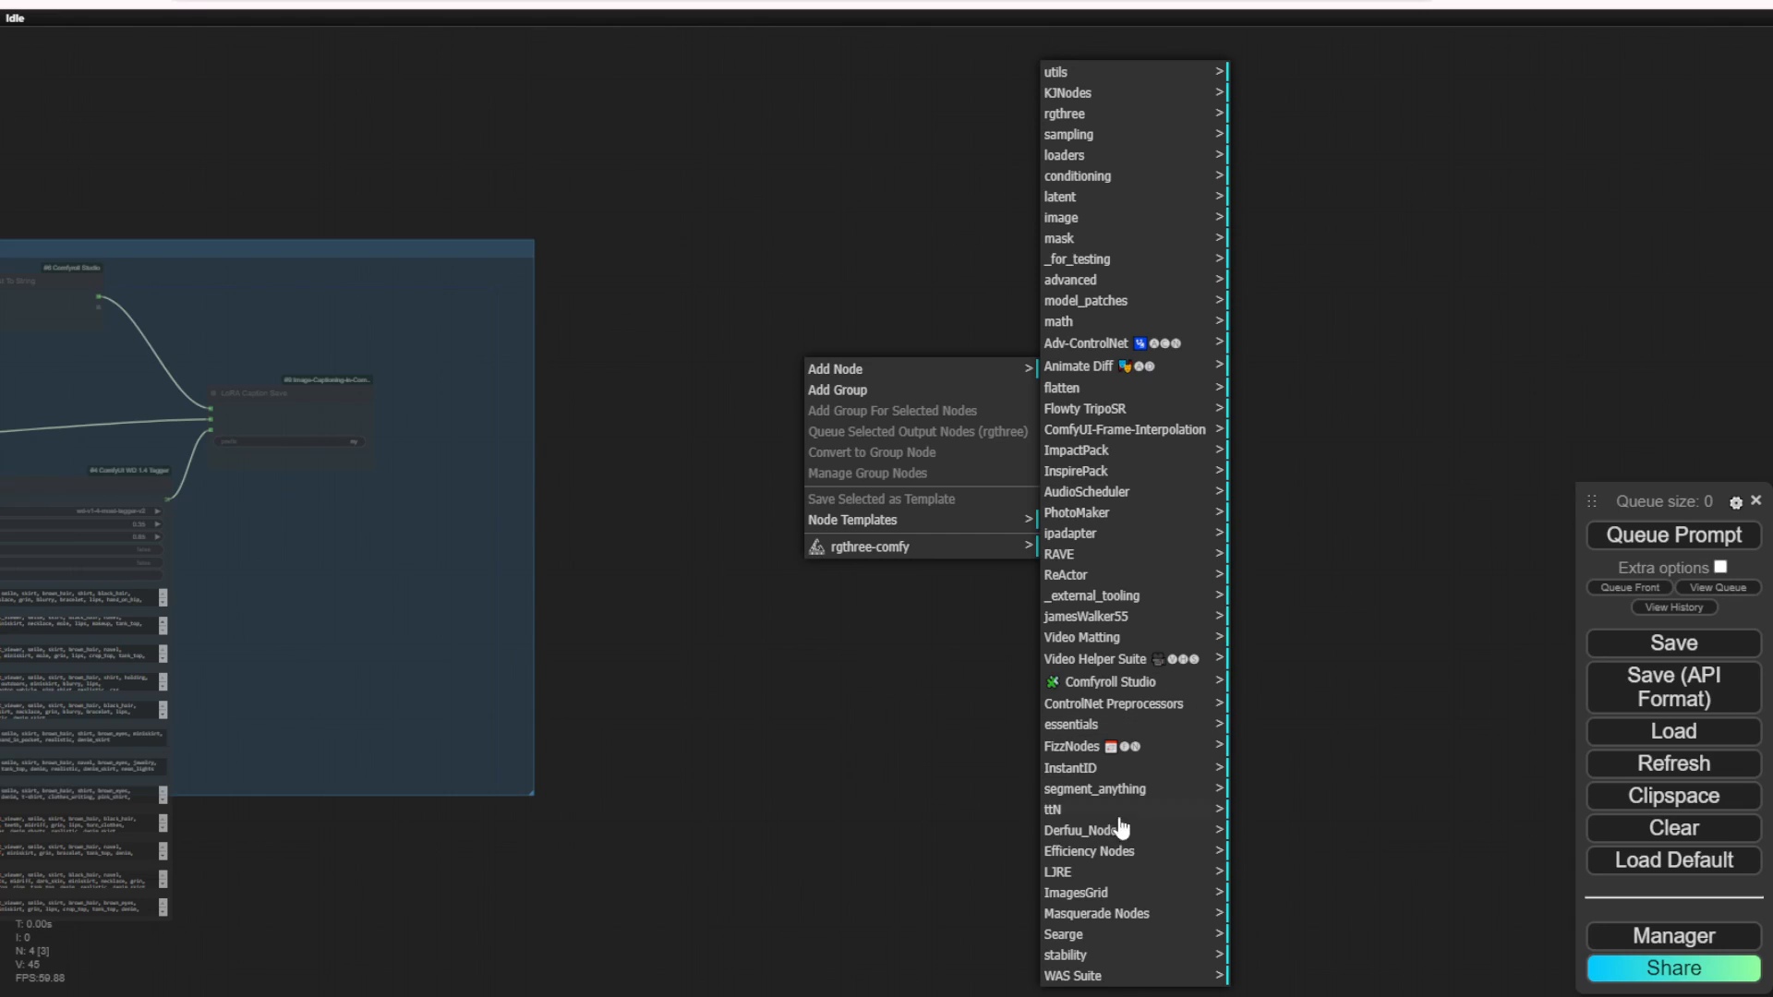
left_click(1060, 872)
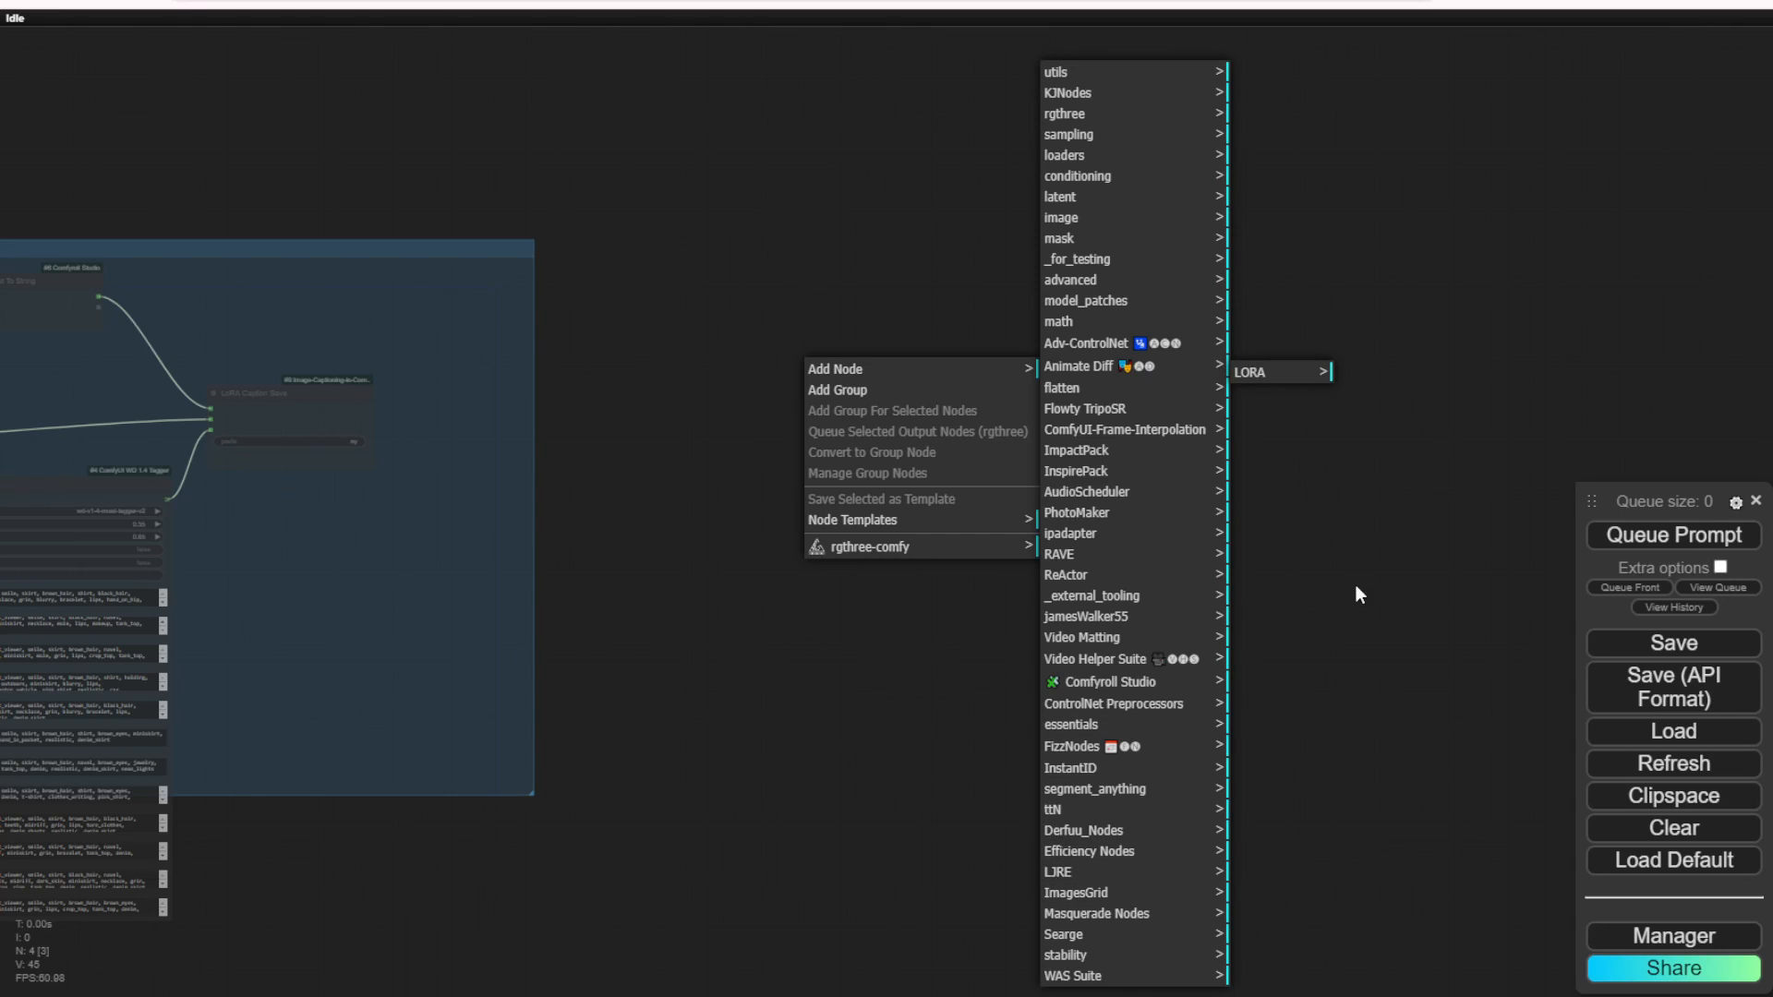
left_click(1319, 378)
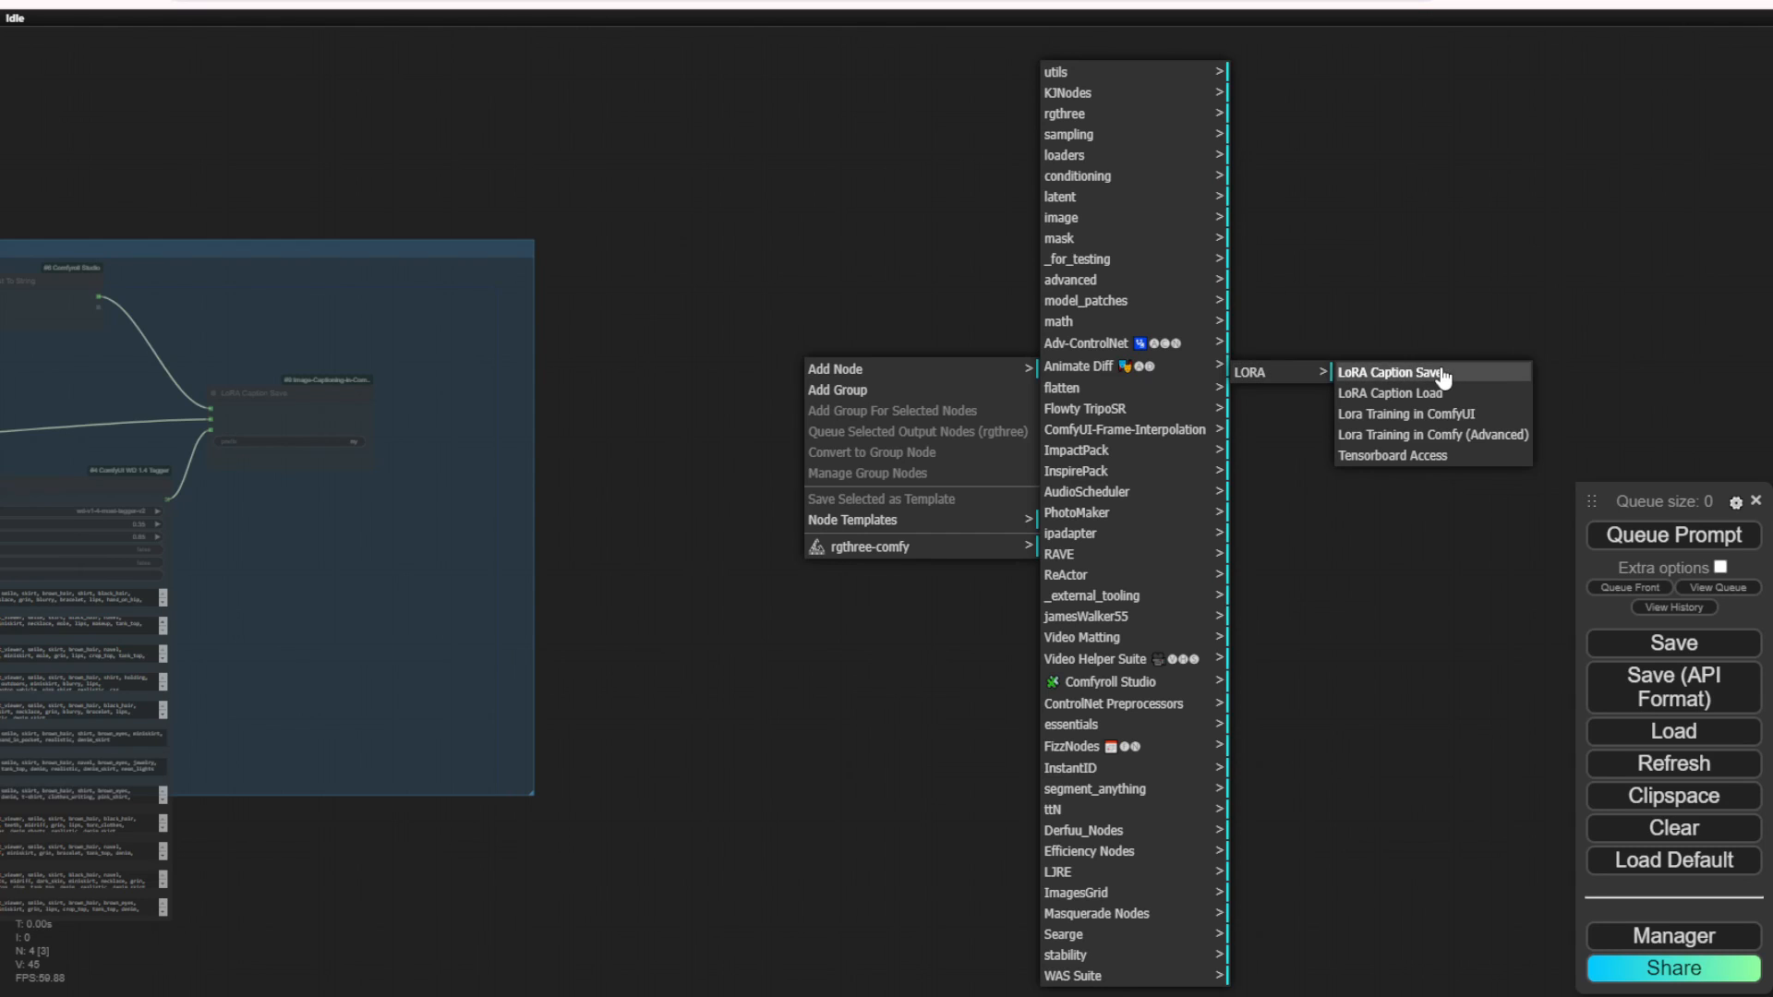
left_click(1423, 430)
Step: Enlarge the Lora Training in ComfyUI node so its fields have more room
scroll(942, 373, "up", 6)
left_click_drag(902, 364, 453, 219)
scroll(650, 292, "down", 2)
left_click_drag(608, 456, 866, 556)
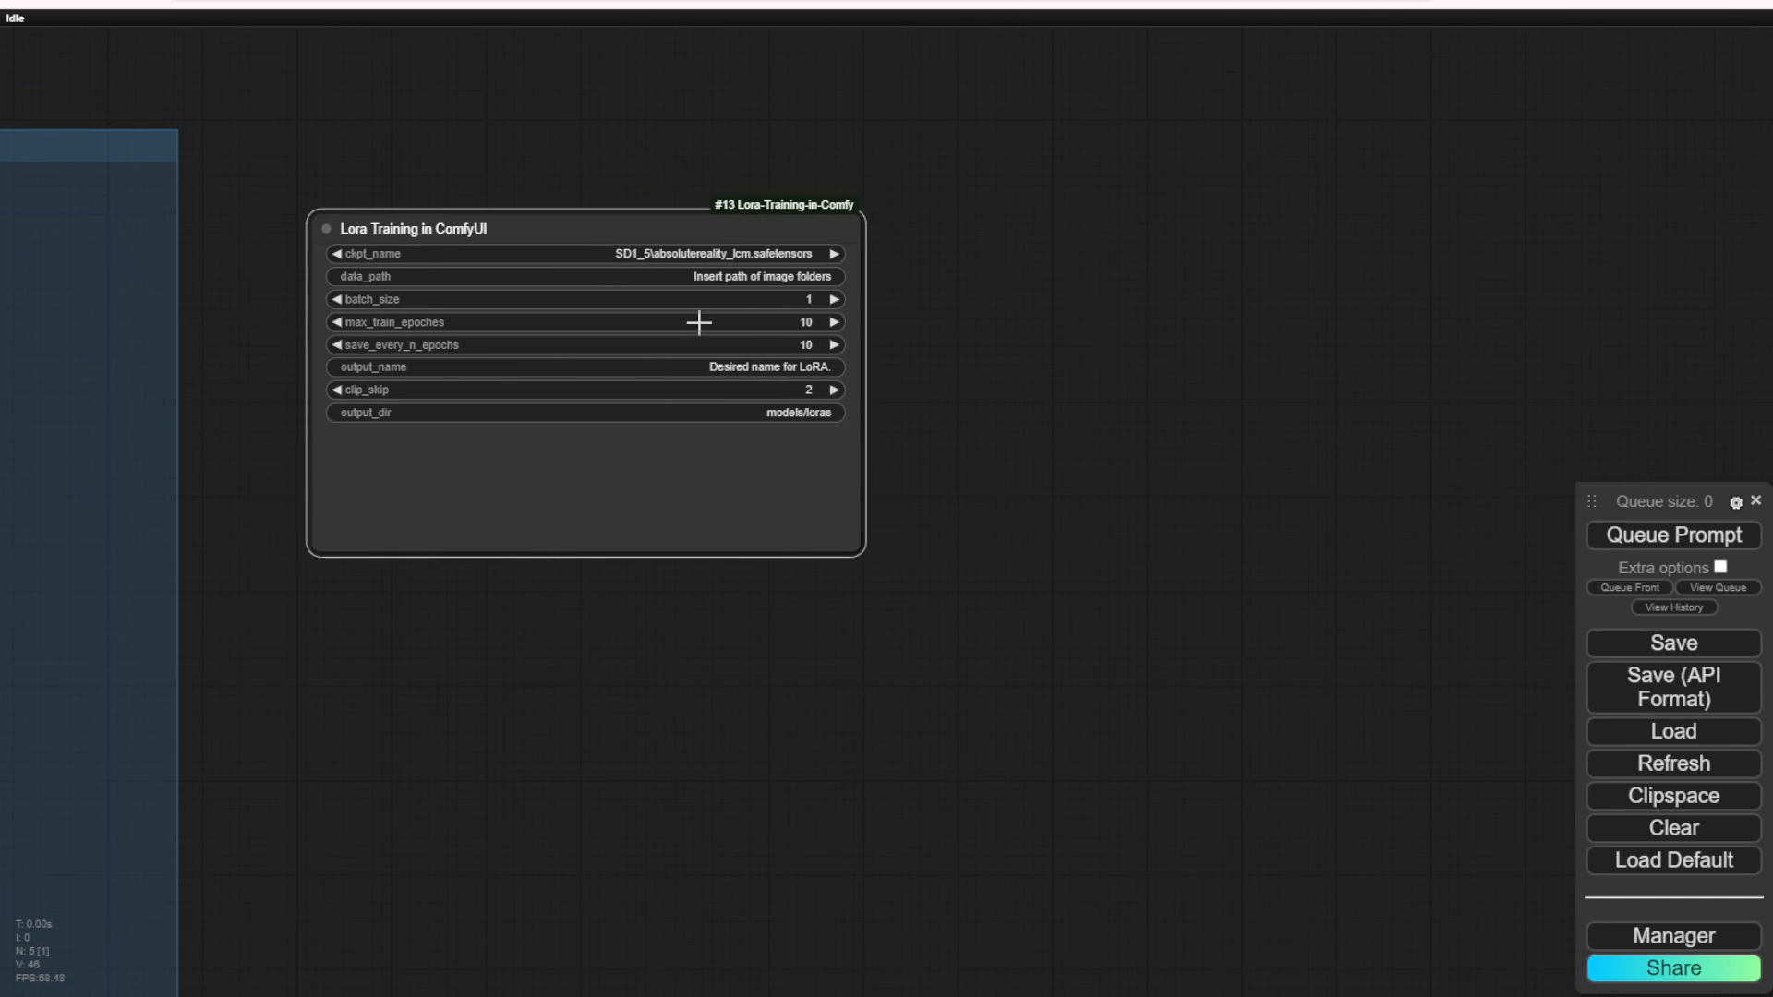
Step: Set the Lora Training node's ckpt_name to SD1_5\realisticVisionV60B1_v60B1VAE.safetensors
scroll(699, 322, "up", 3)
scroll(647, 257, "down", 2)
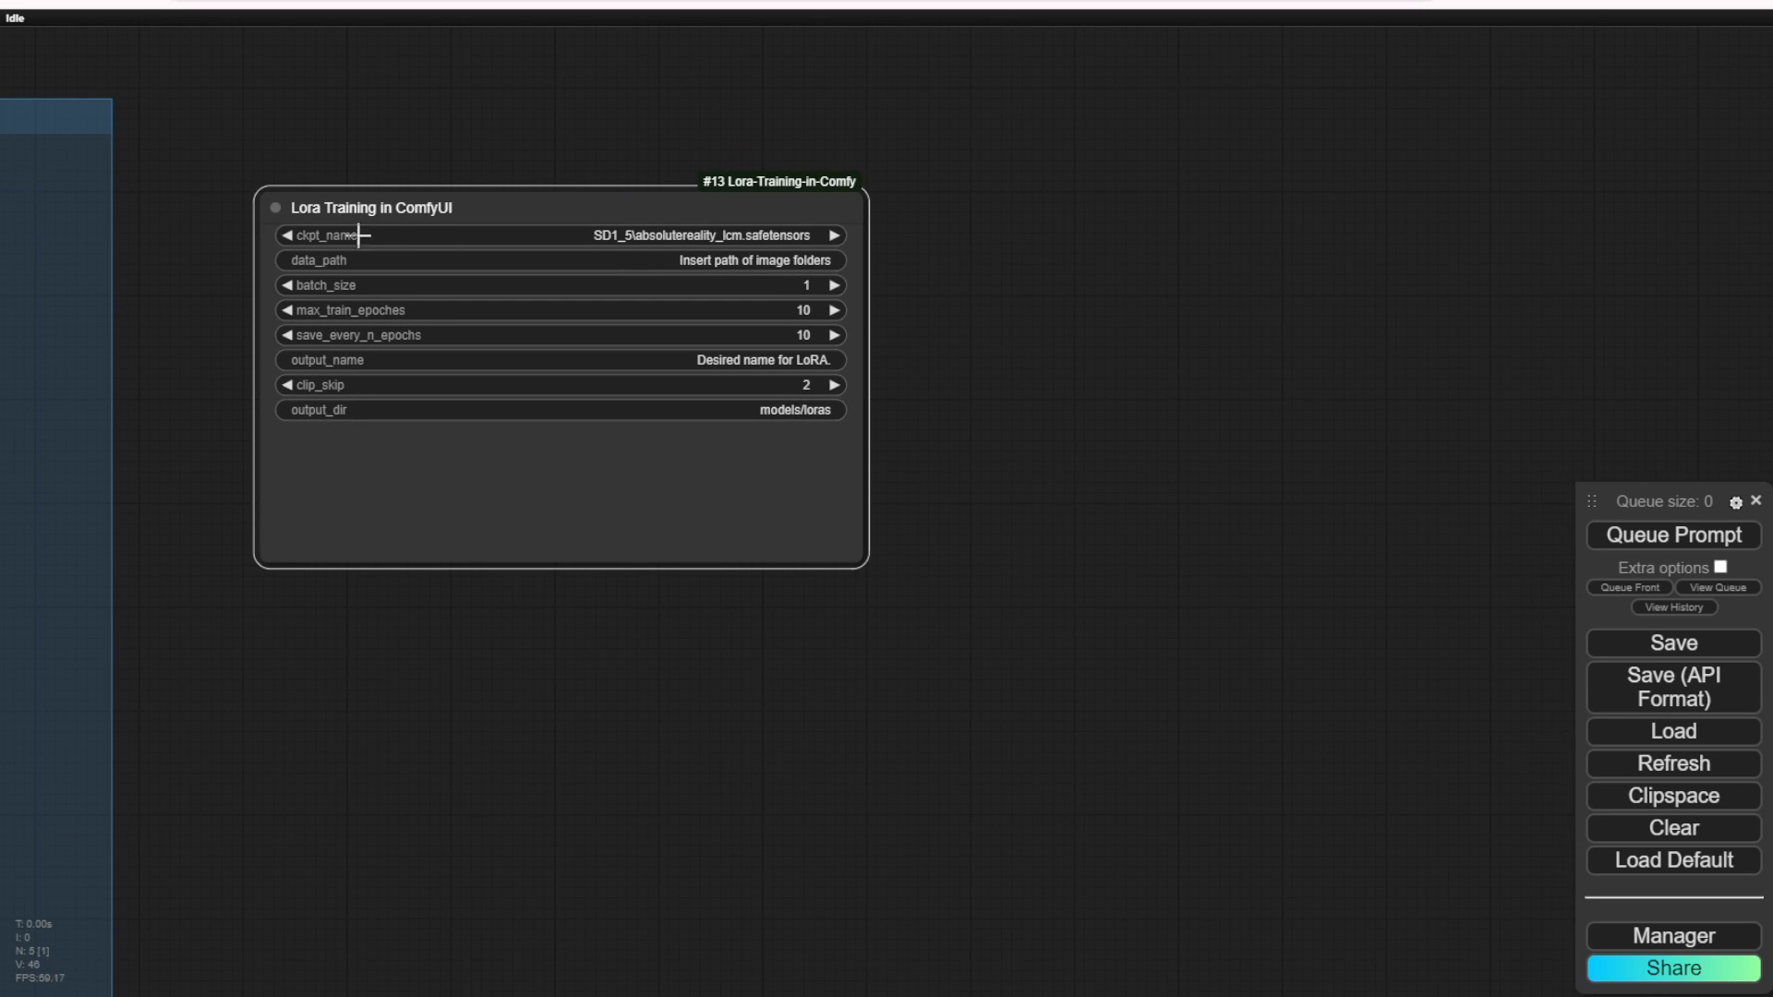
left_click(423, 237)
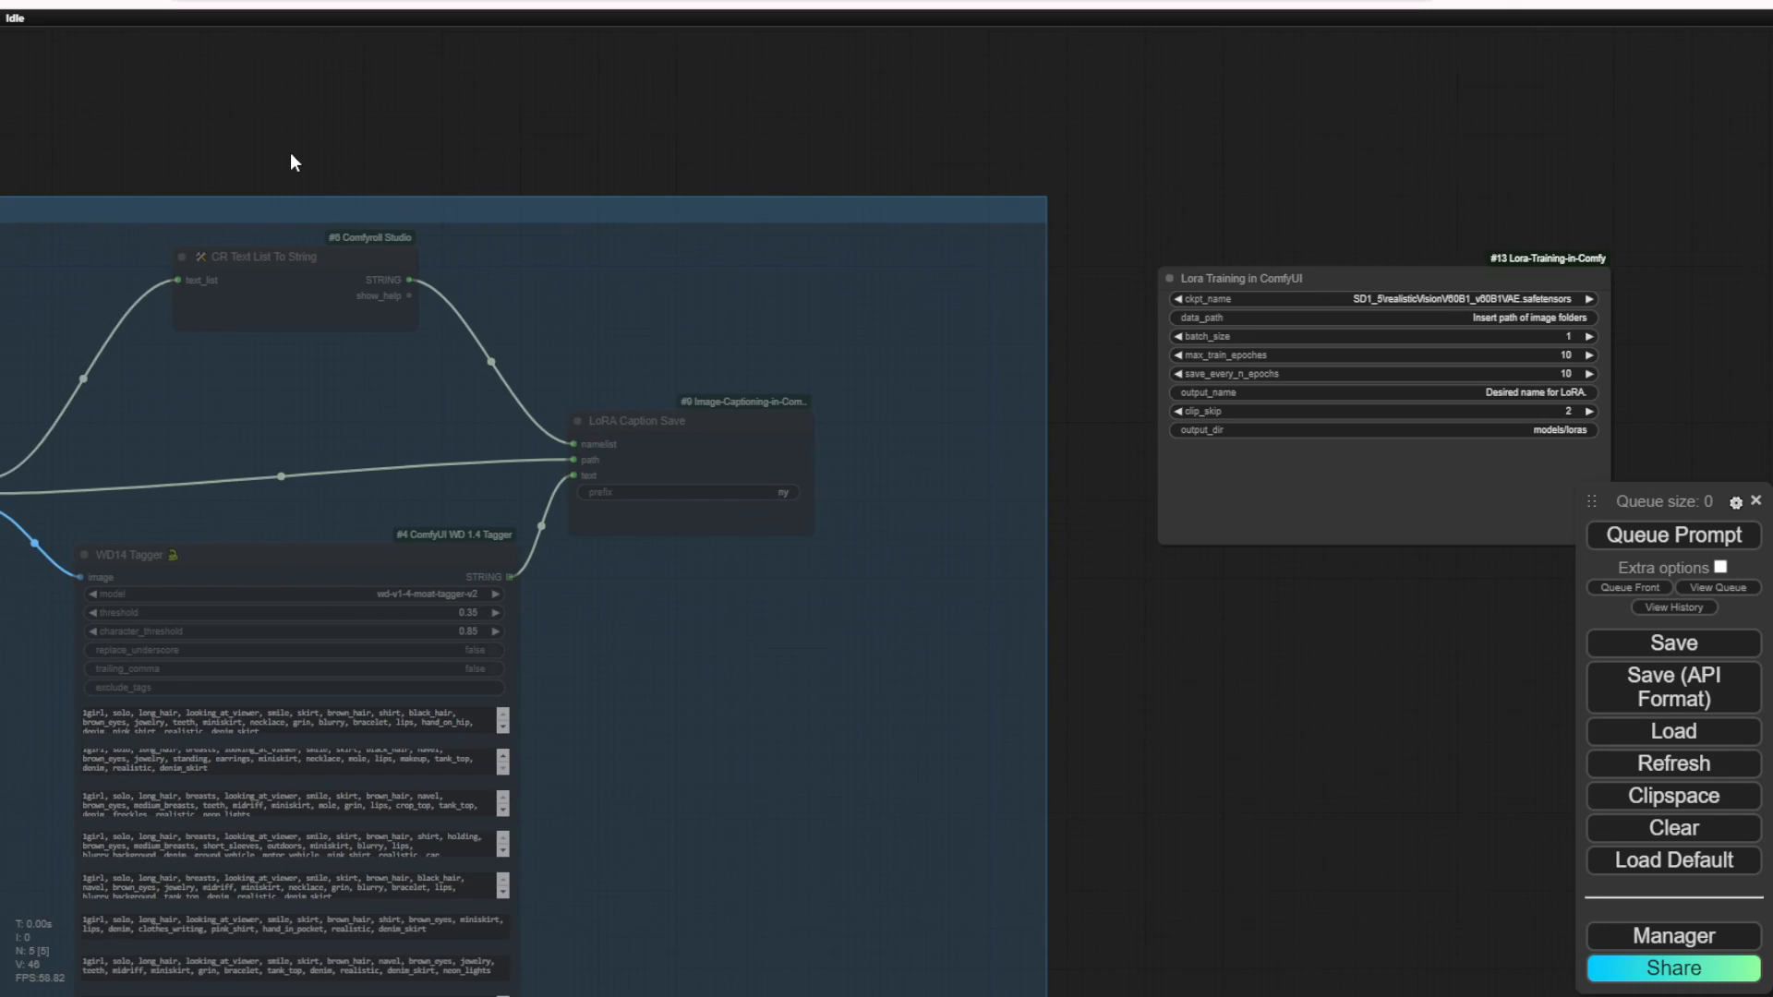
Step: Copy the image folder path from the LoRA Caption Load node
left_click_drag(290, 152, 810, 76)
scroll(409, 397, "up", 3)
scroll(416, 469, "up", 2)
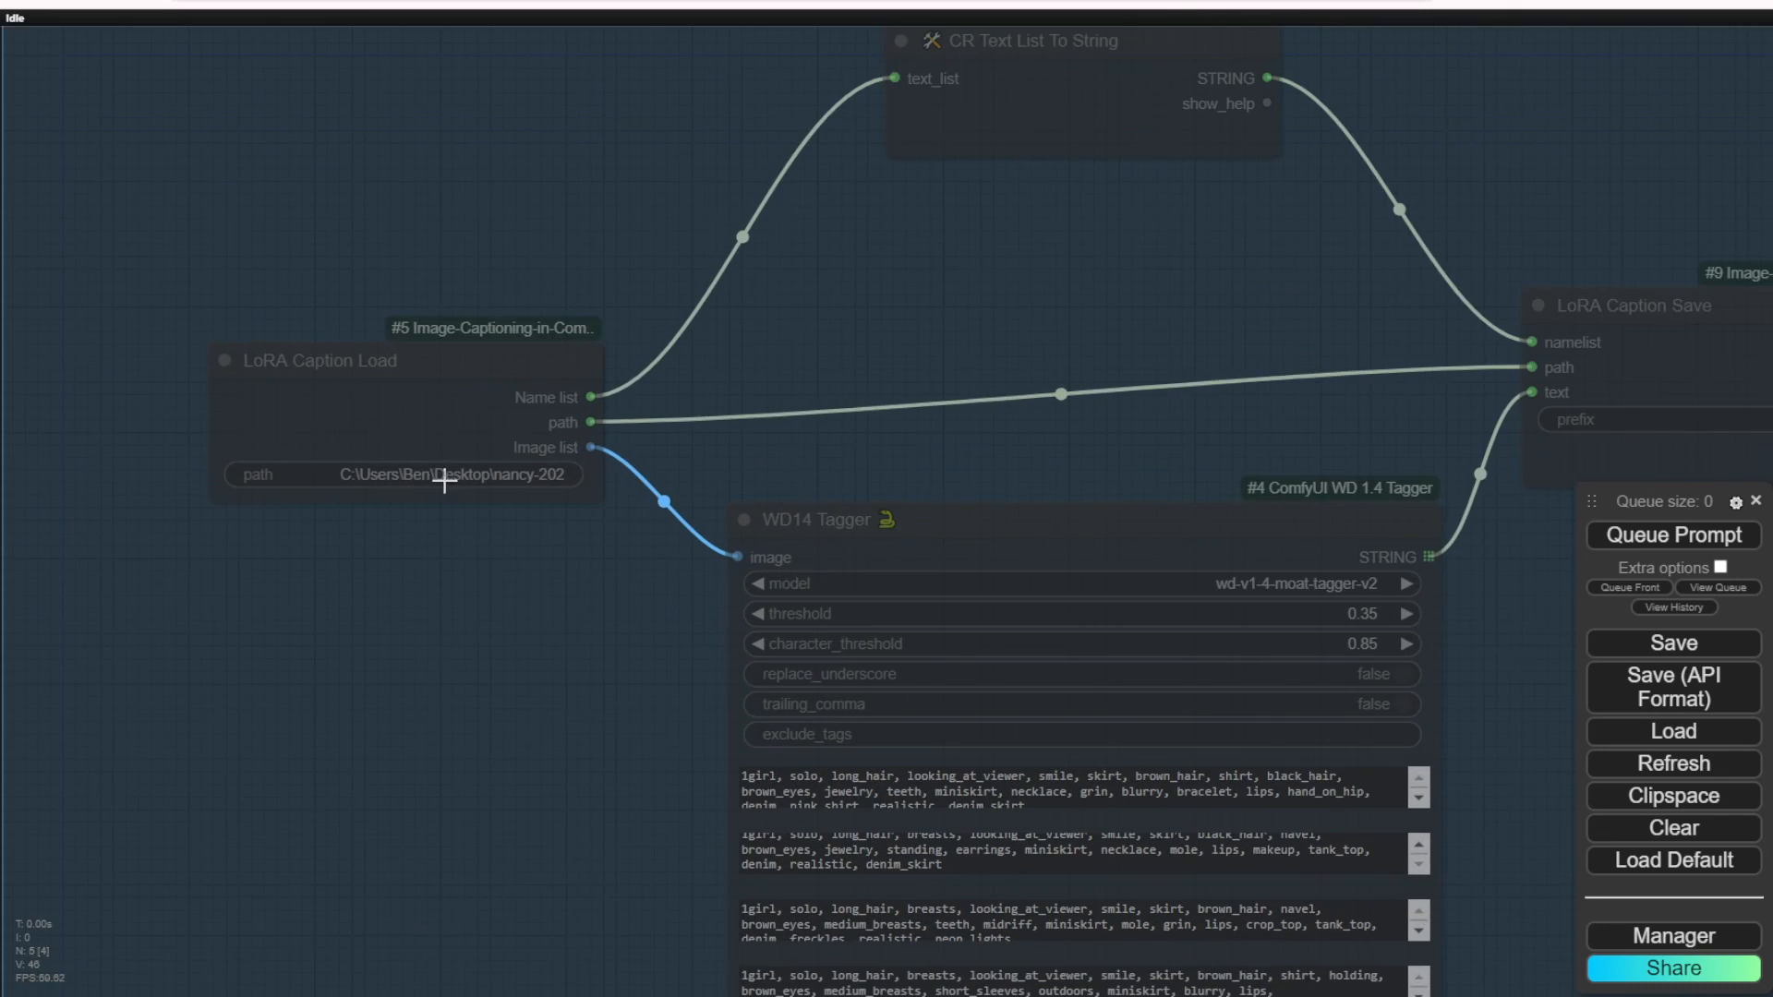
left_click(444, 475)
key("ctrl+c")
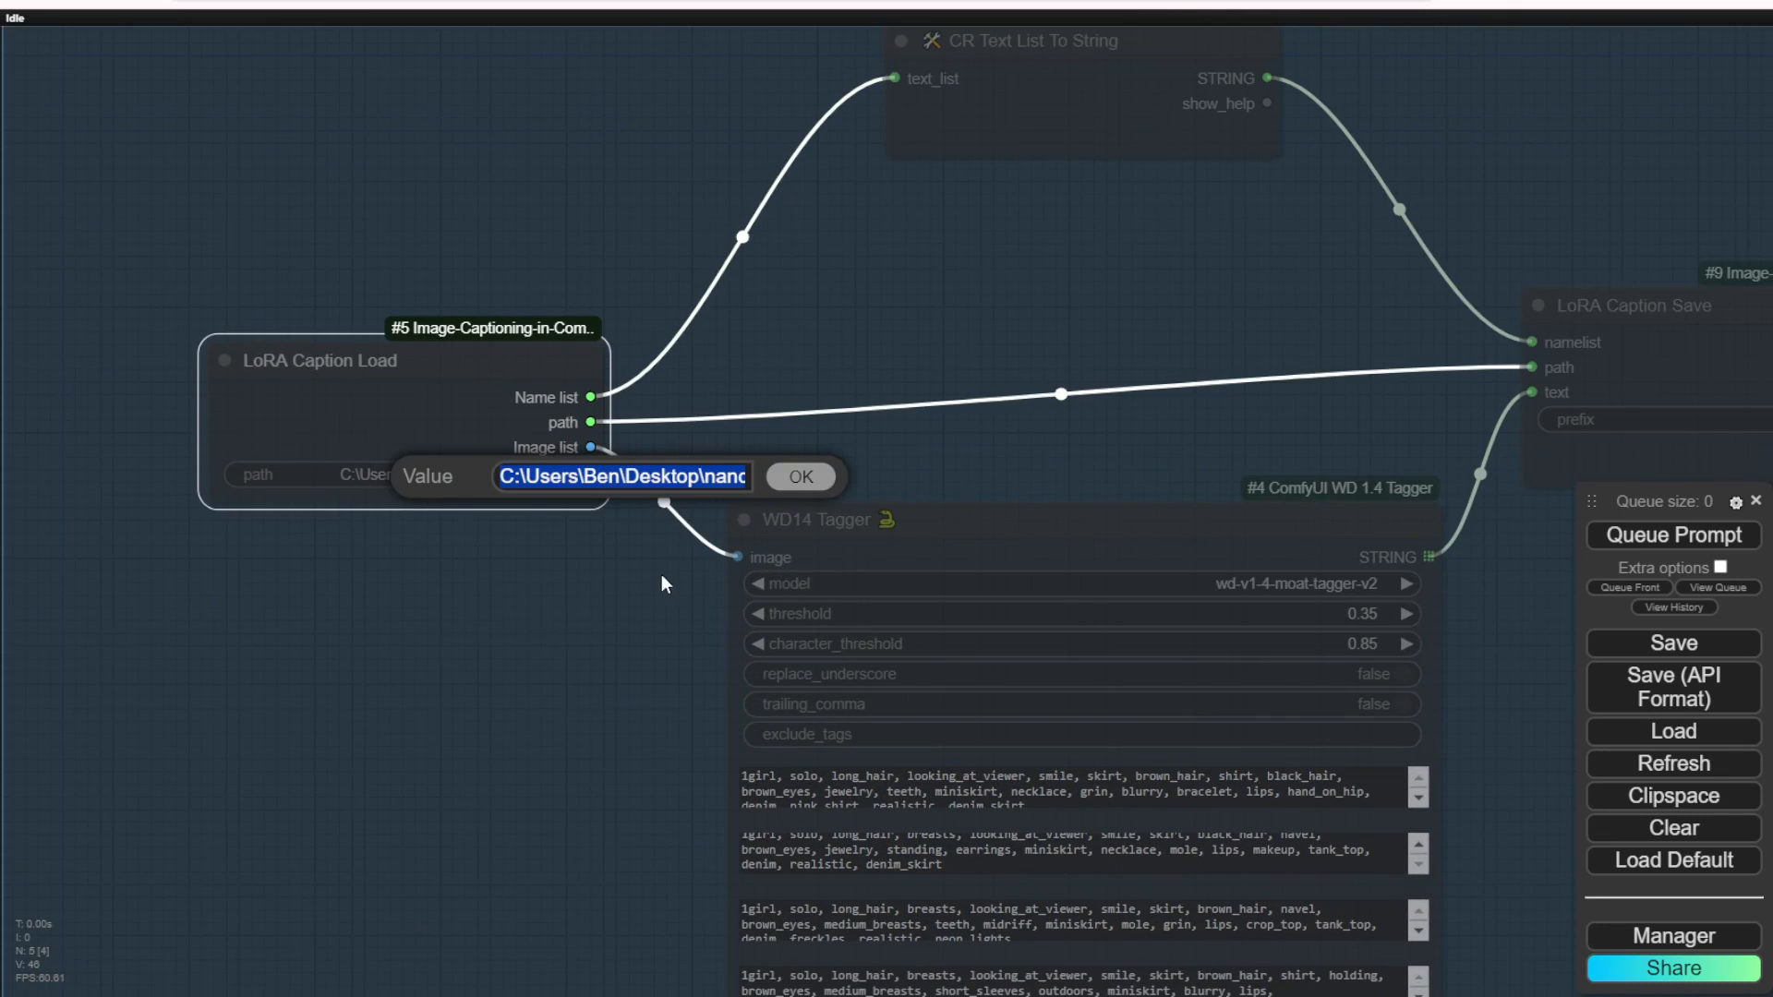
left_click(801, 476)
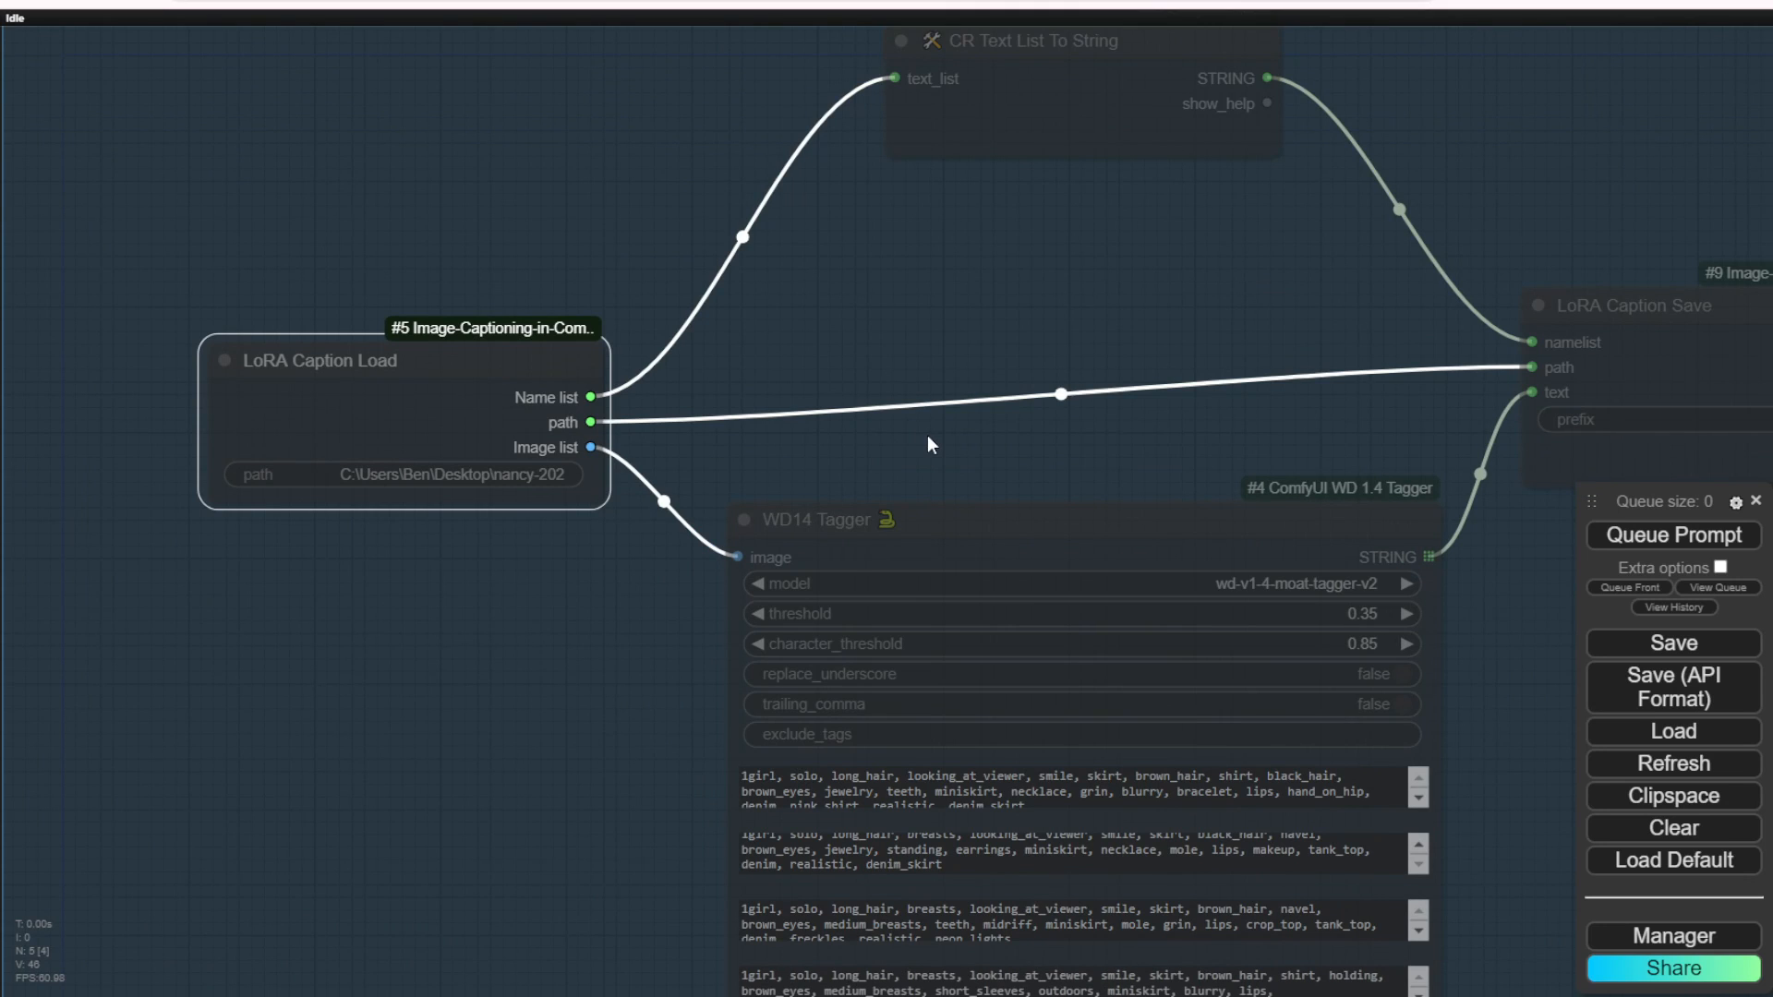
Step: Paste the copied image folder path as the data_path of the Lora Training in ComfyUI node
scroll(1118, 374, "down", 3)
left_click_drag(1142, 332, 0, 333)
left_click_drag(1172, 628, 670, 660)
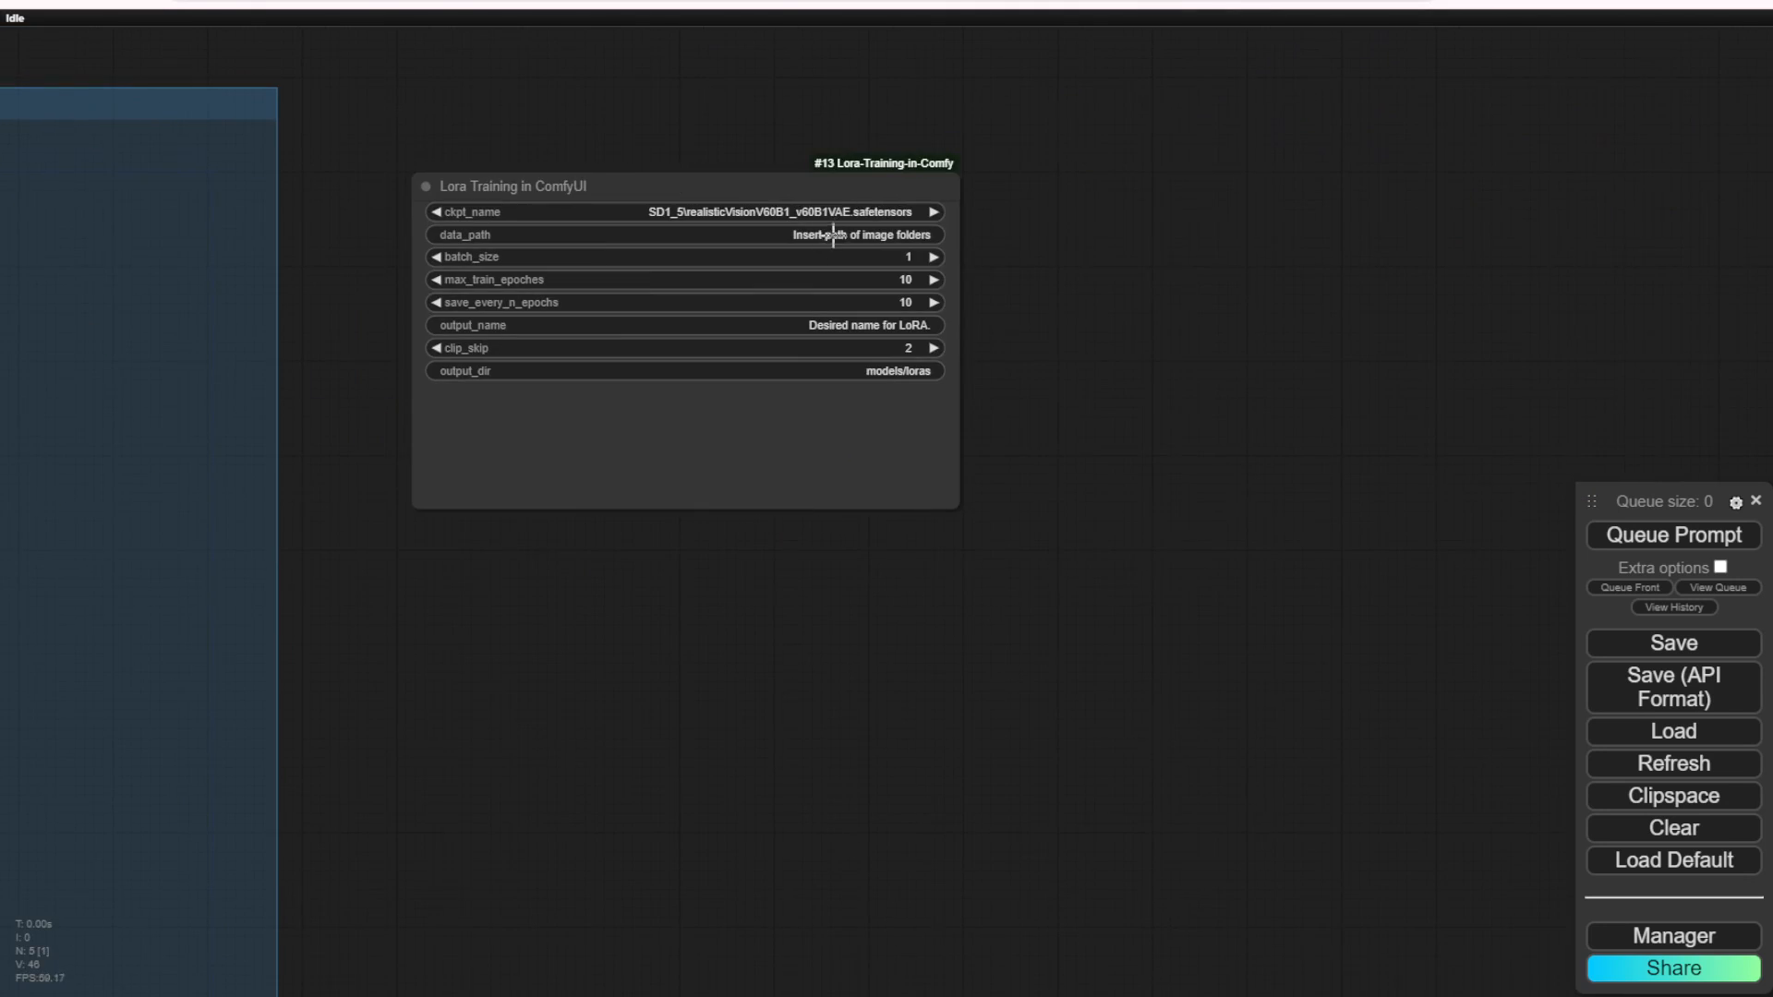
left_click(833, 235)
key("ctrl+v")
left_click(1145, 232)
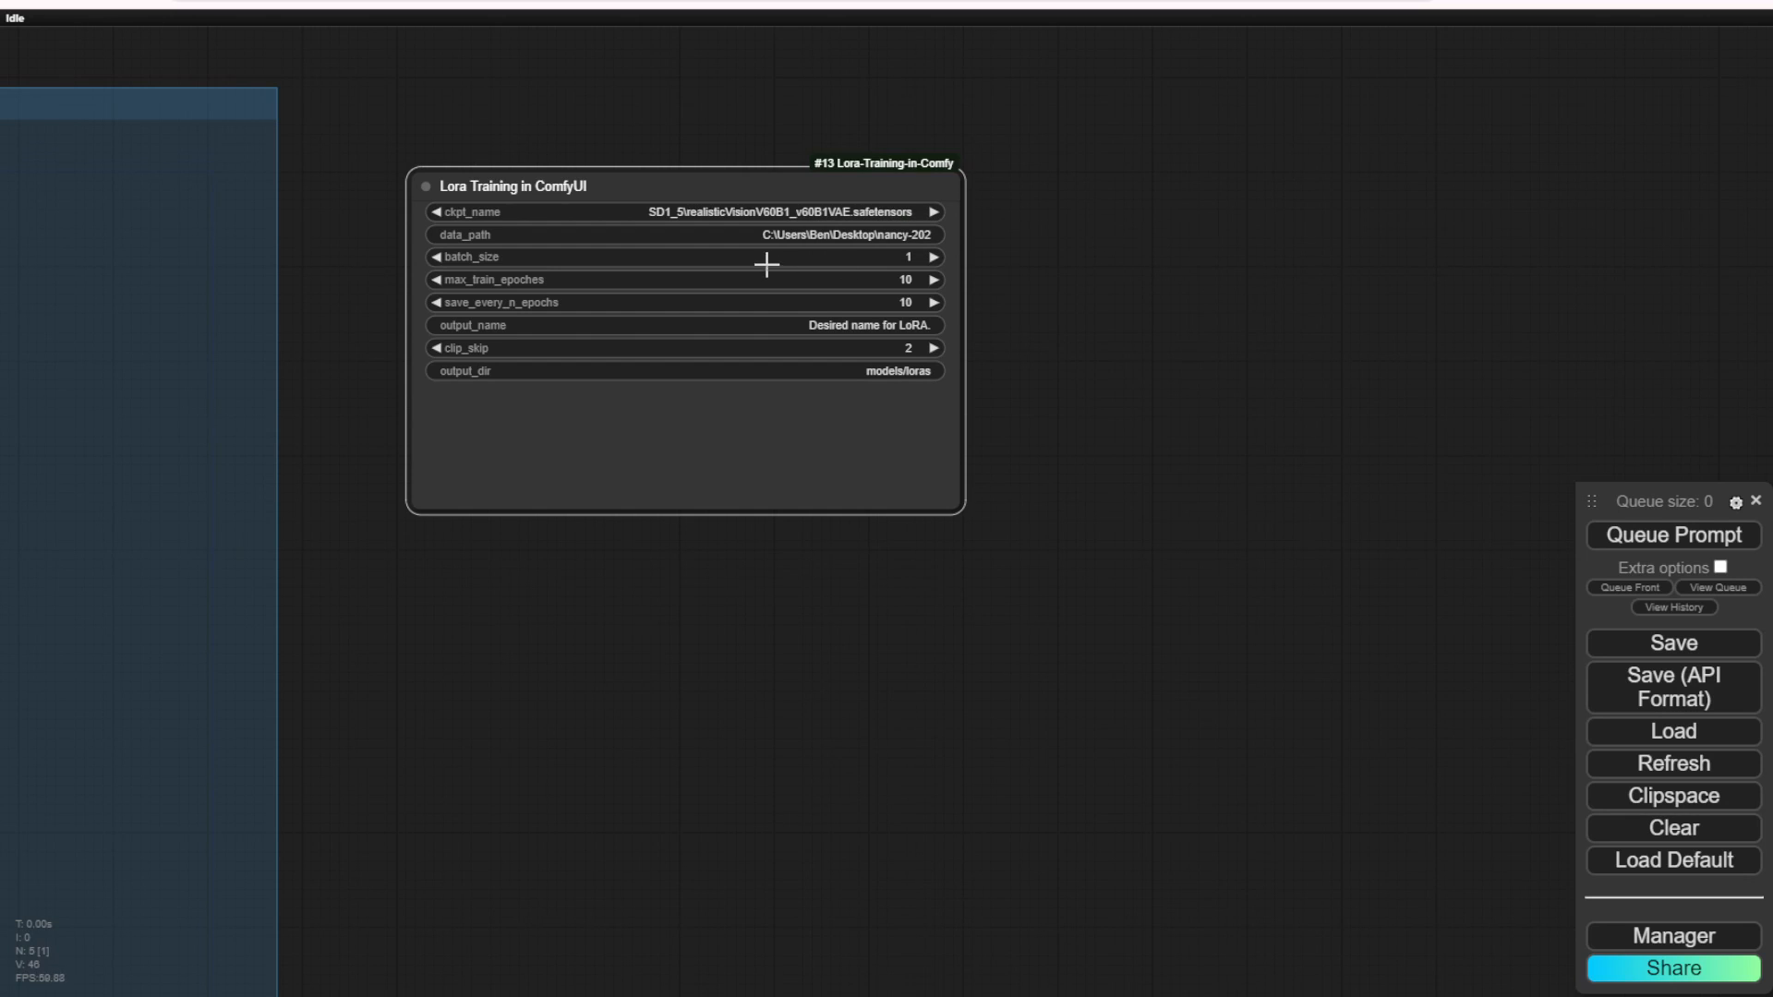
Step: Set the Lora Training node's output_name to nancy-pink-theme
scroll(981, 303, "up", 3)
left_click(830, 331)
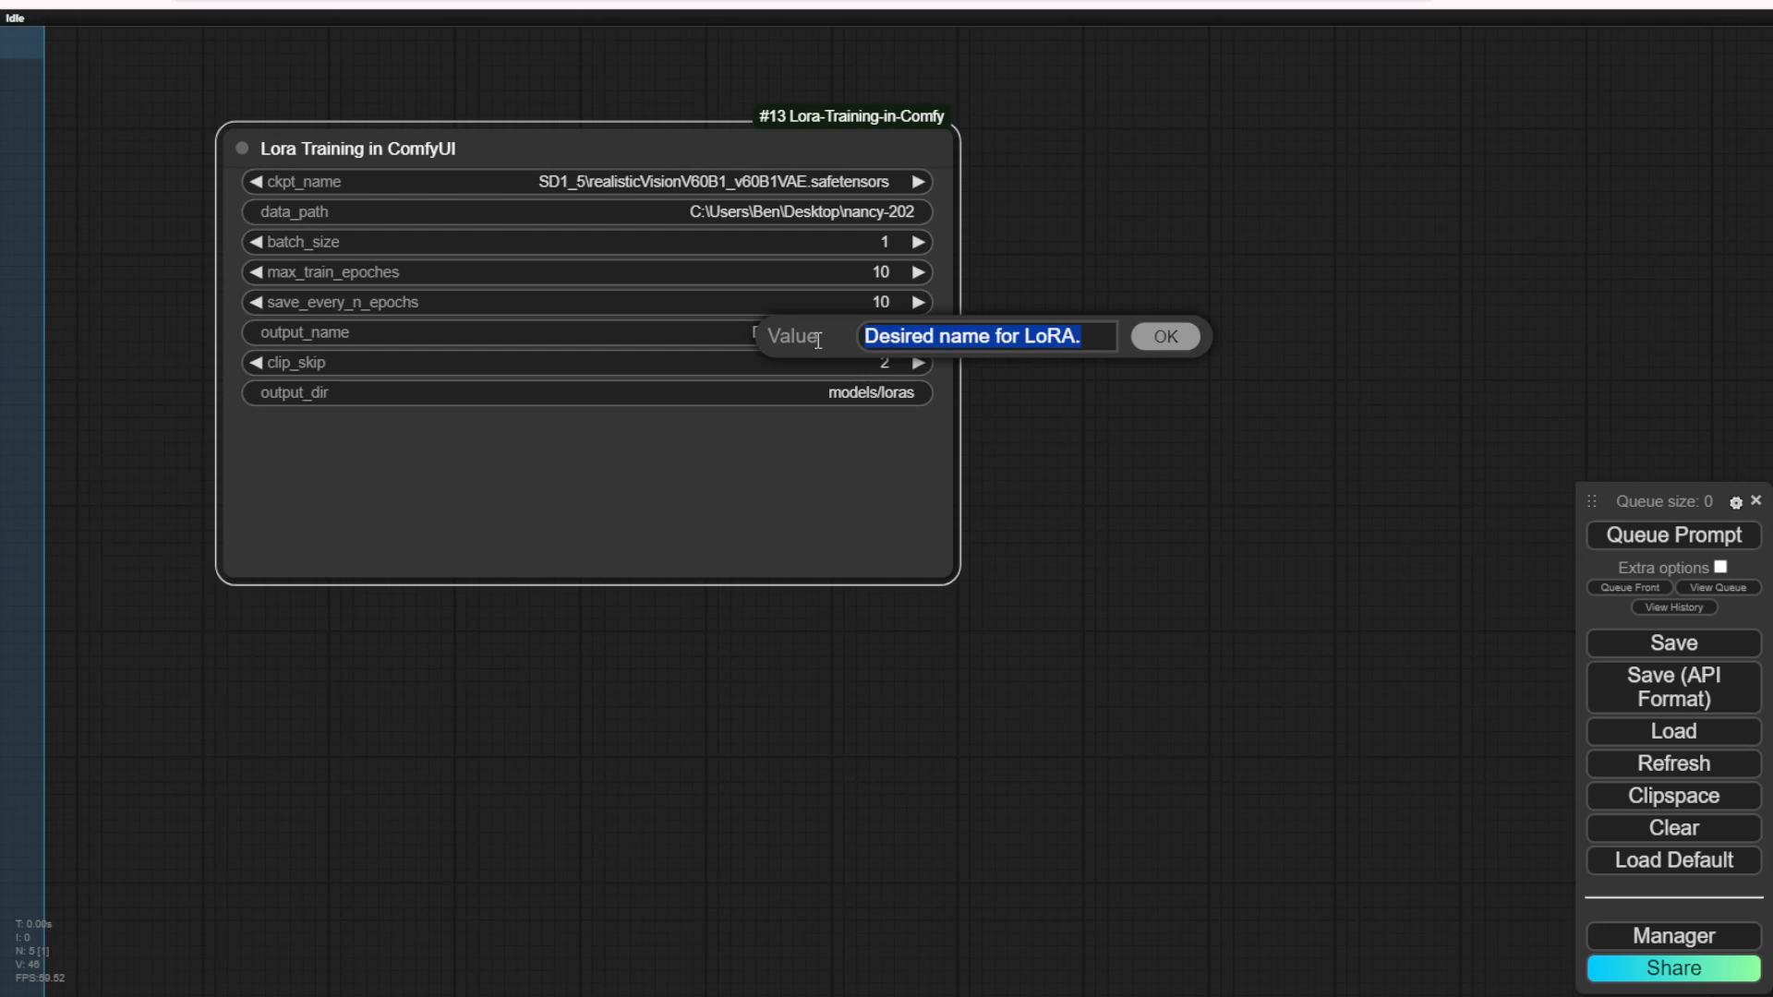
type("nan")
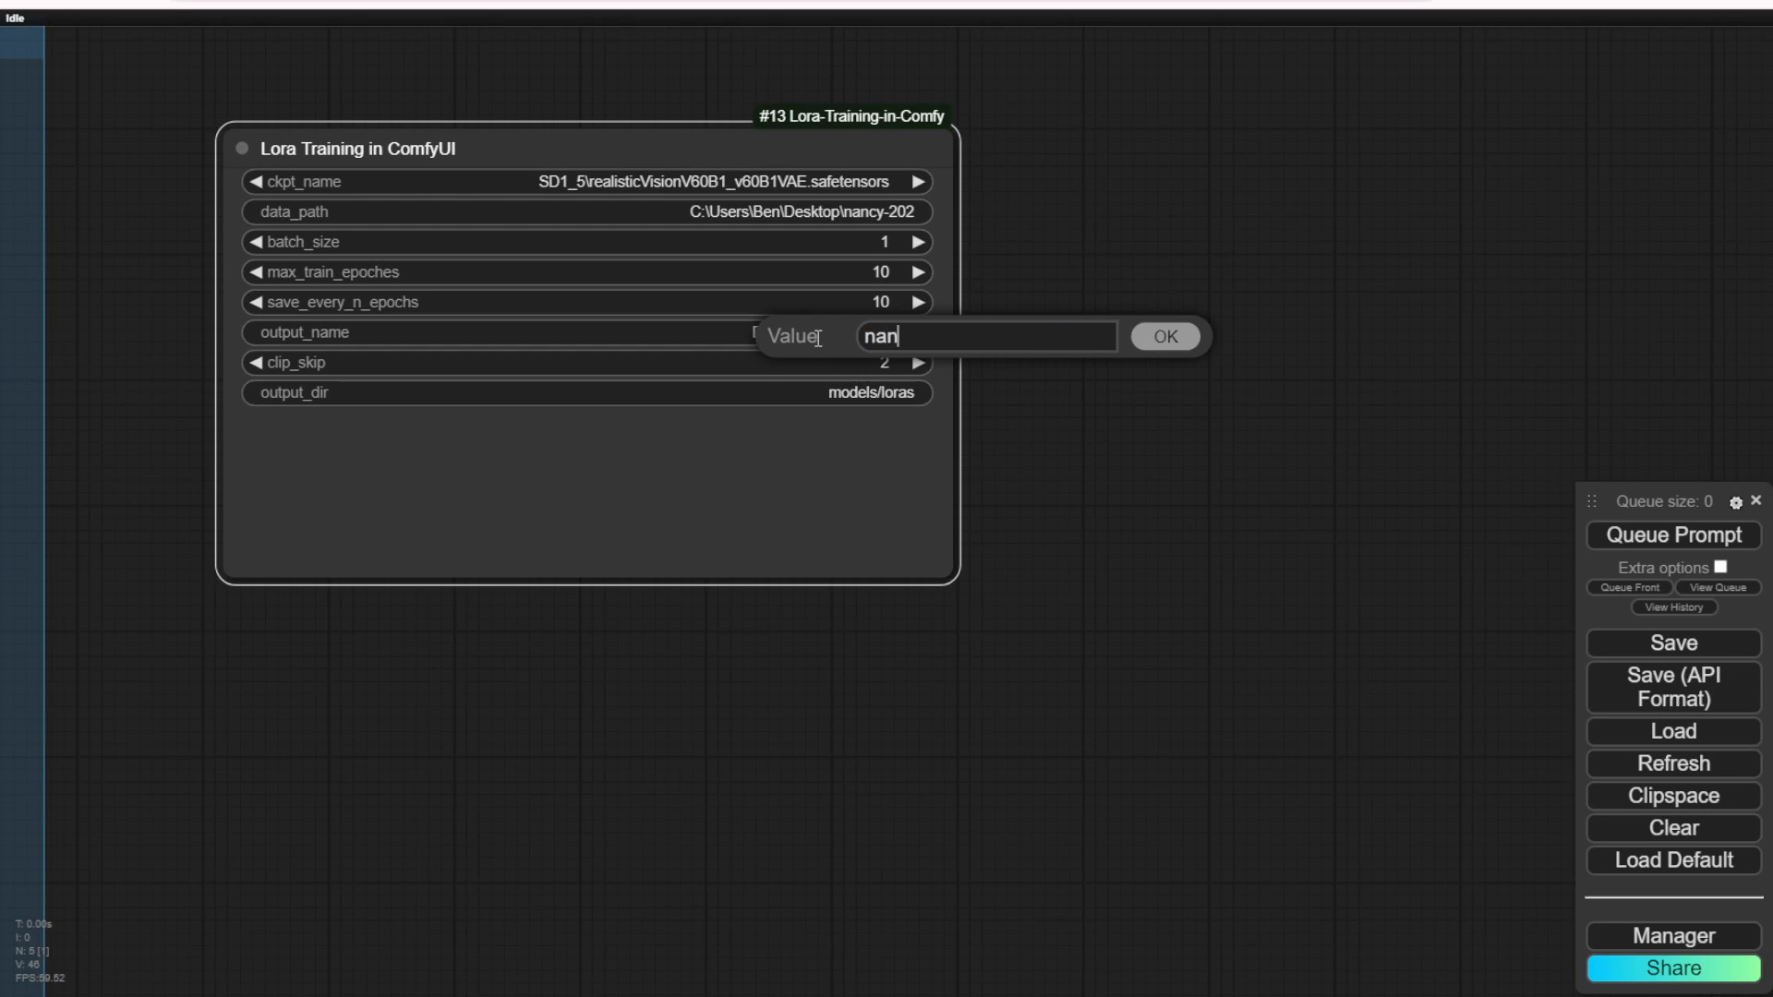
type("cy-pink-theme")
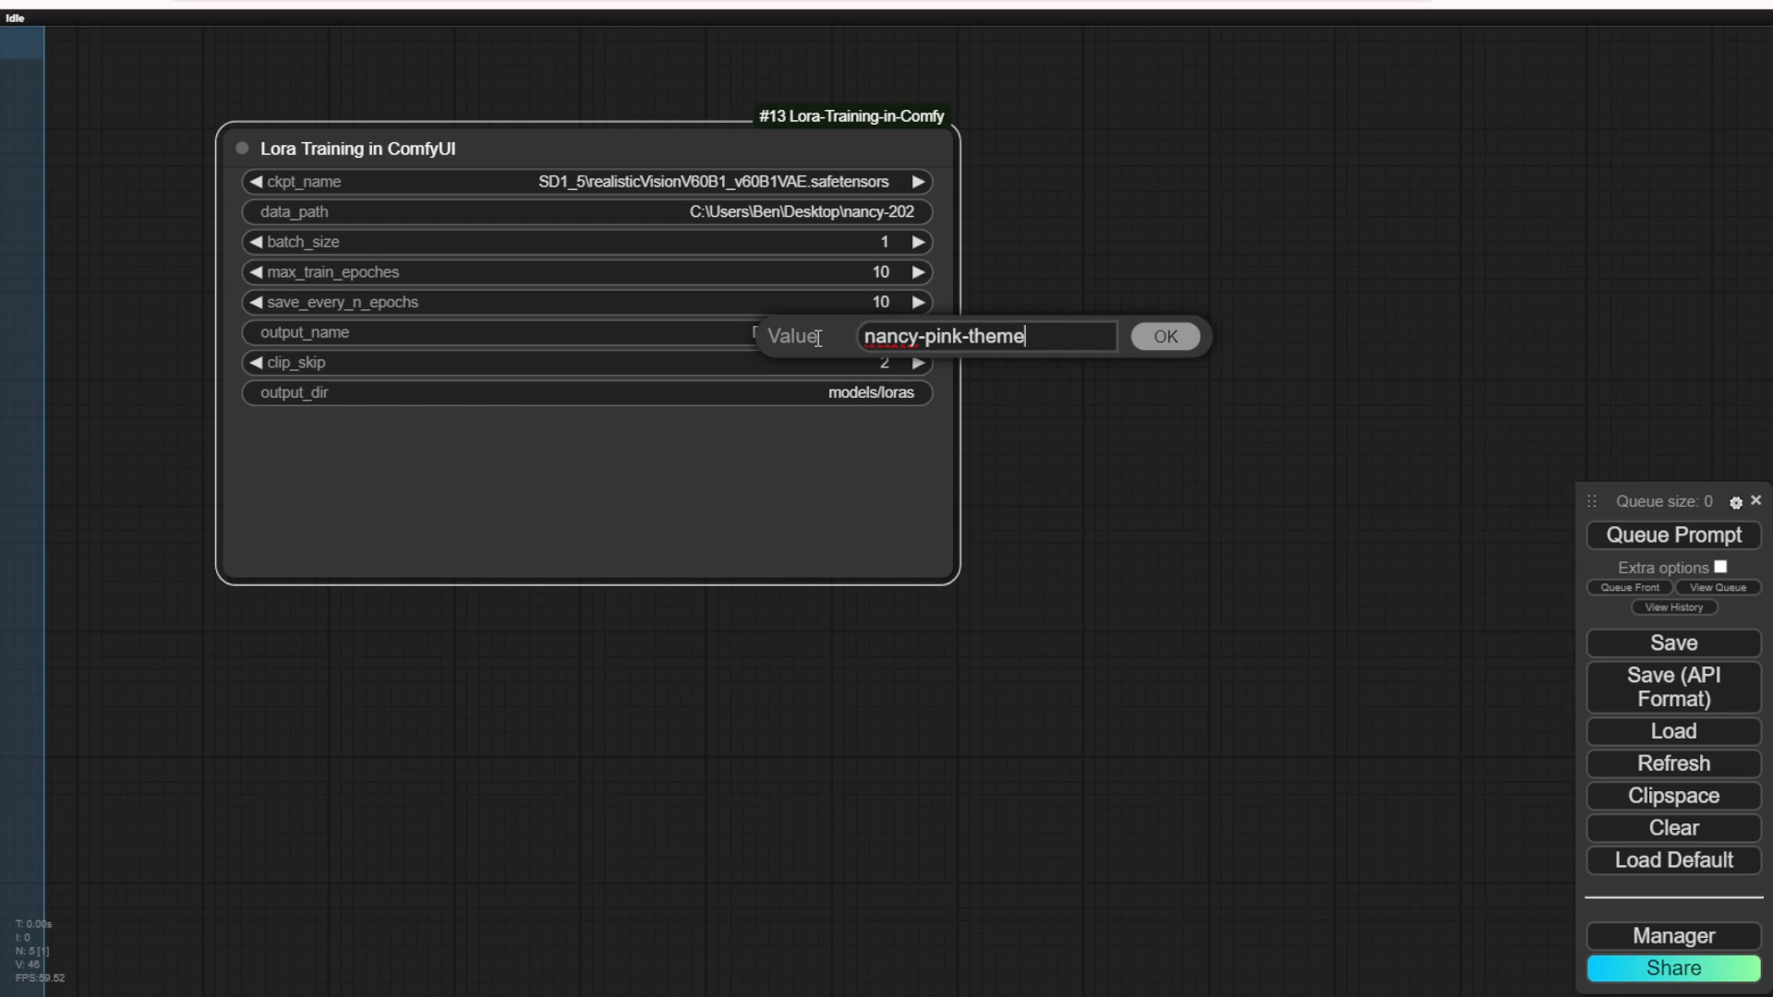
left_click(1162, 342)
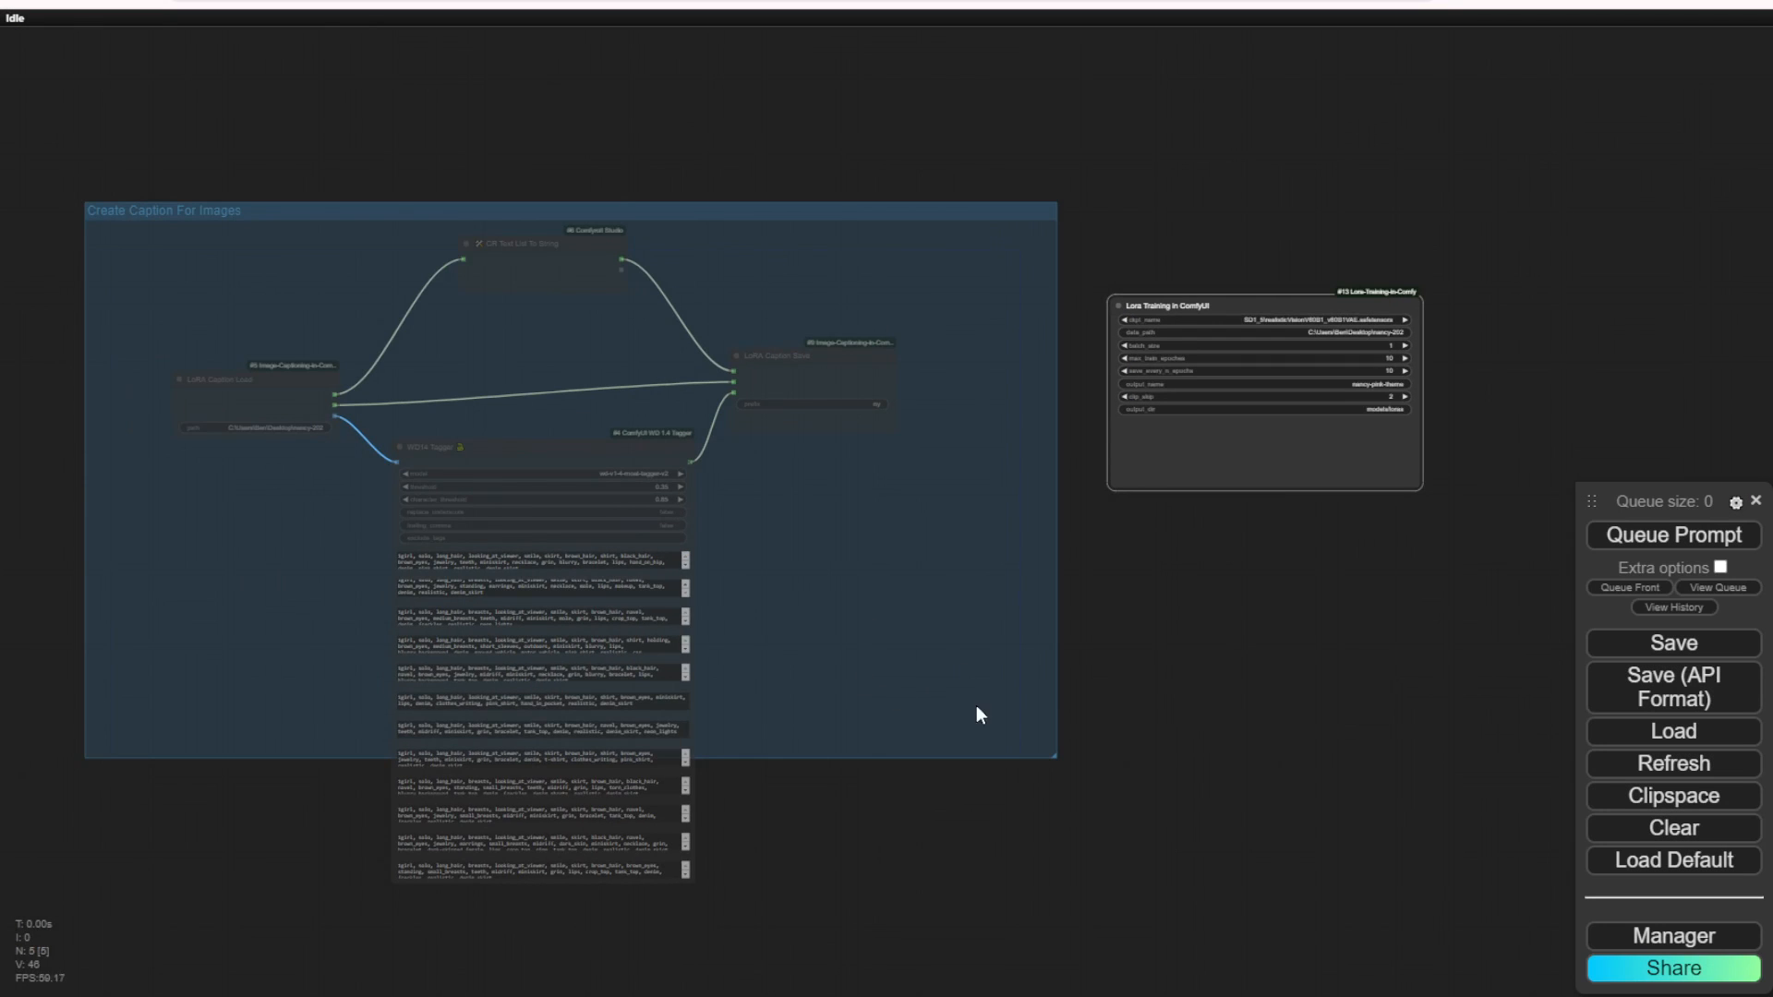
Step: Rearrange the LoRA Caption Load, CR Text List To String and WD14 Tagger nodes more compactly and fit the group frame around the captioning nodes
left_click_drag(231, 373, 198, 285)
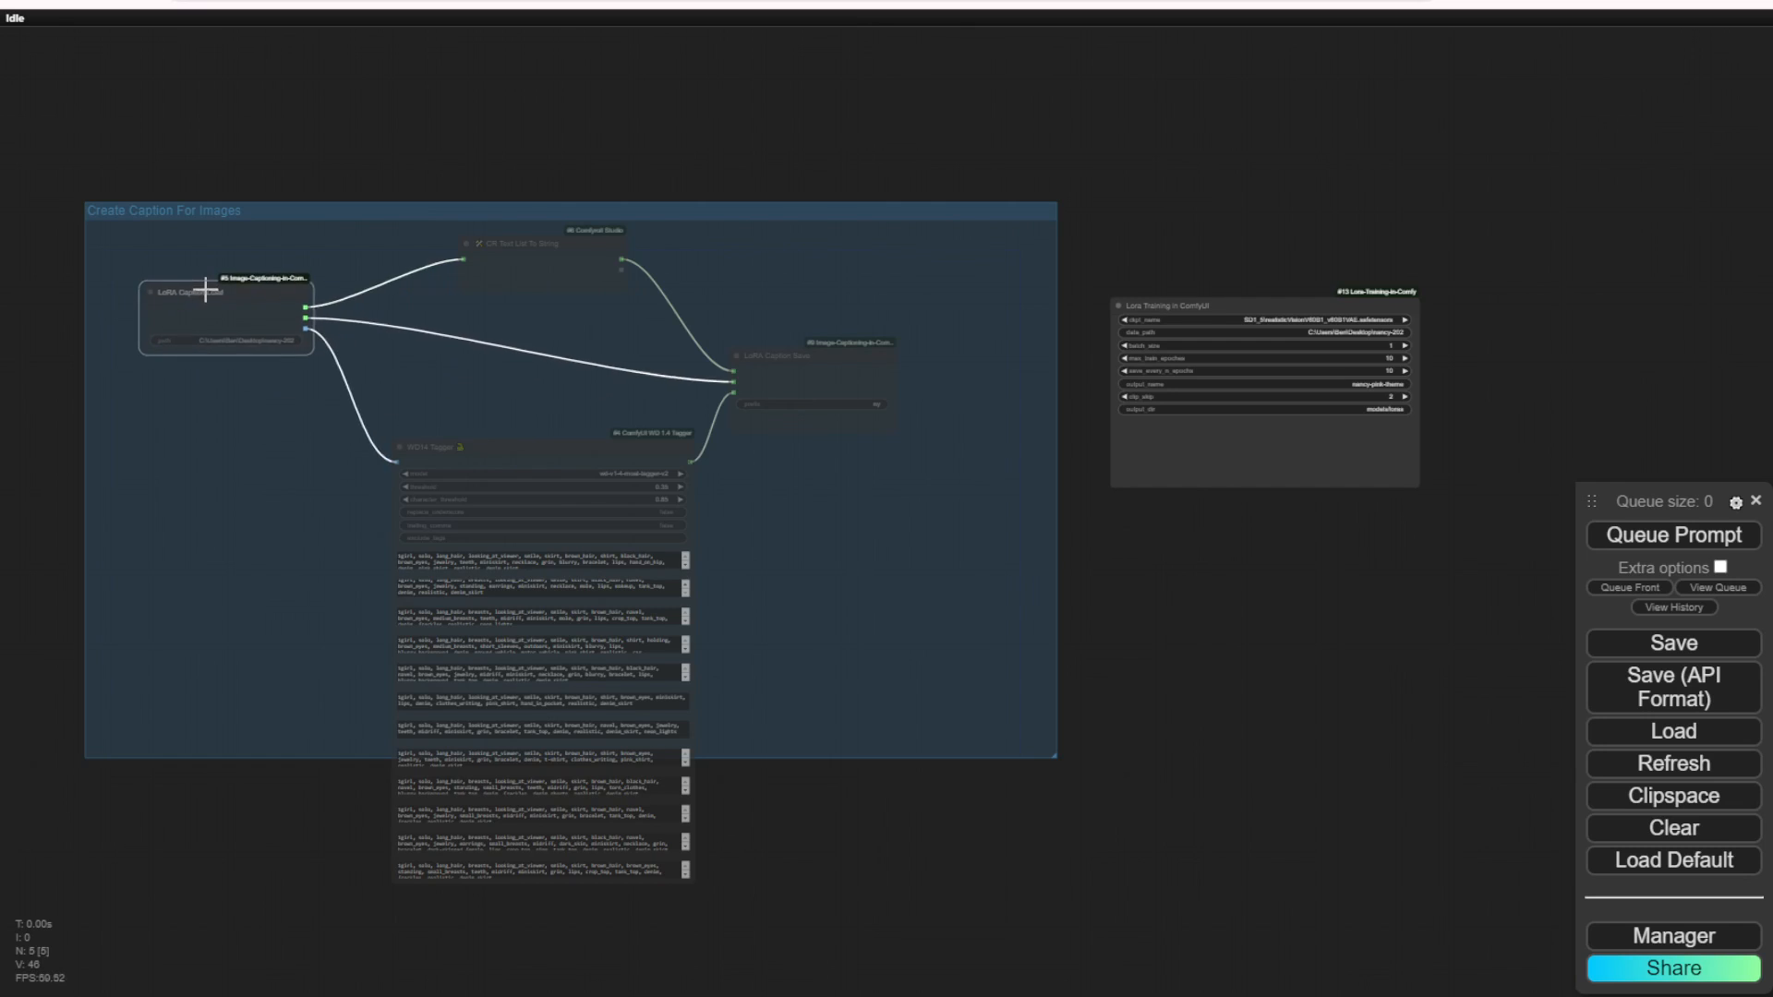
left_click_drag(499, 238, 482, 239)
left_click_drag(612, 447, 582, 327)
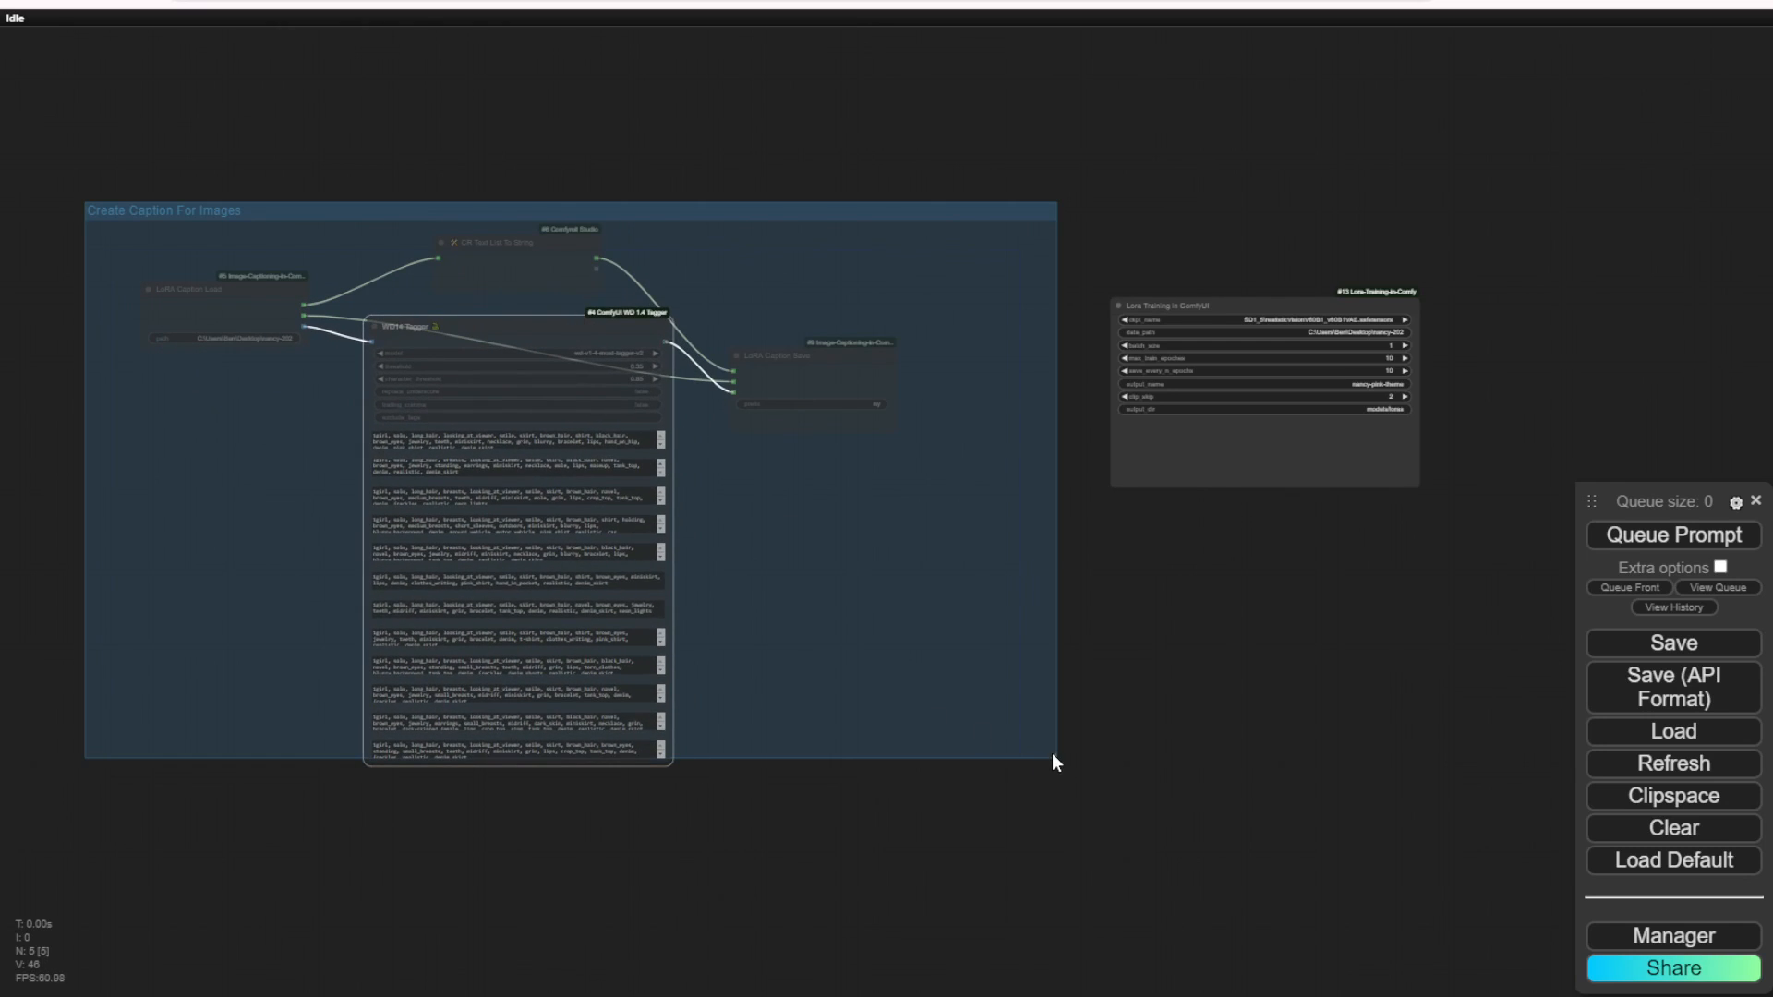
left_click_drag(1056, 761, 936, 800)
Step: Set the nodes in the Create Caption For Images group to Always
right_click(756, 551)
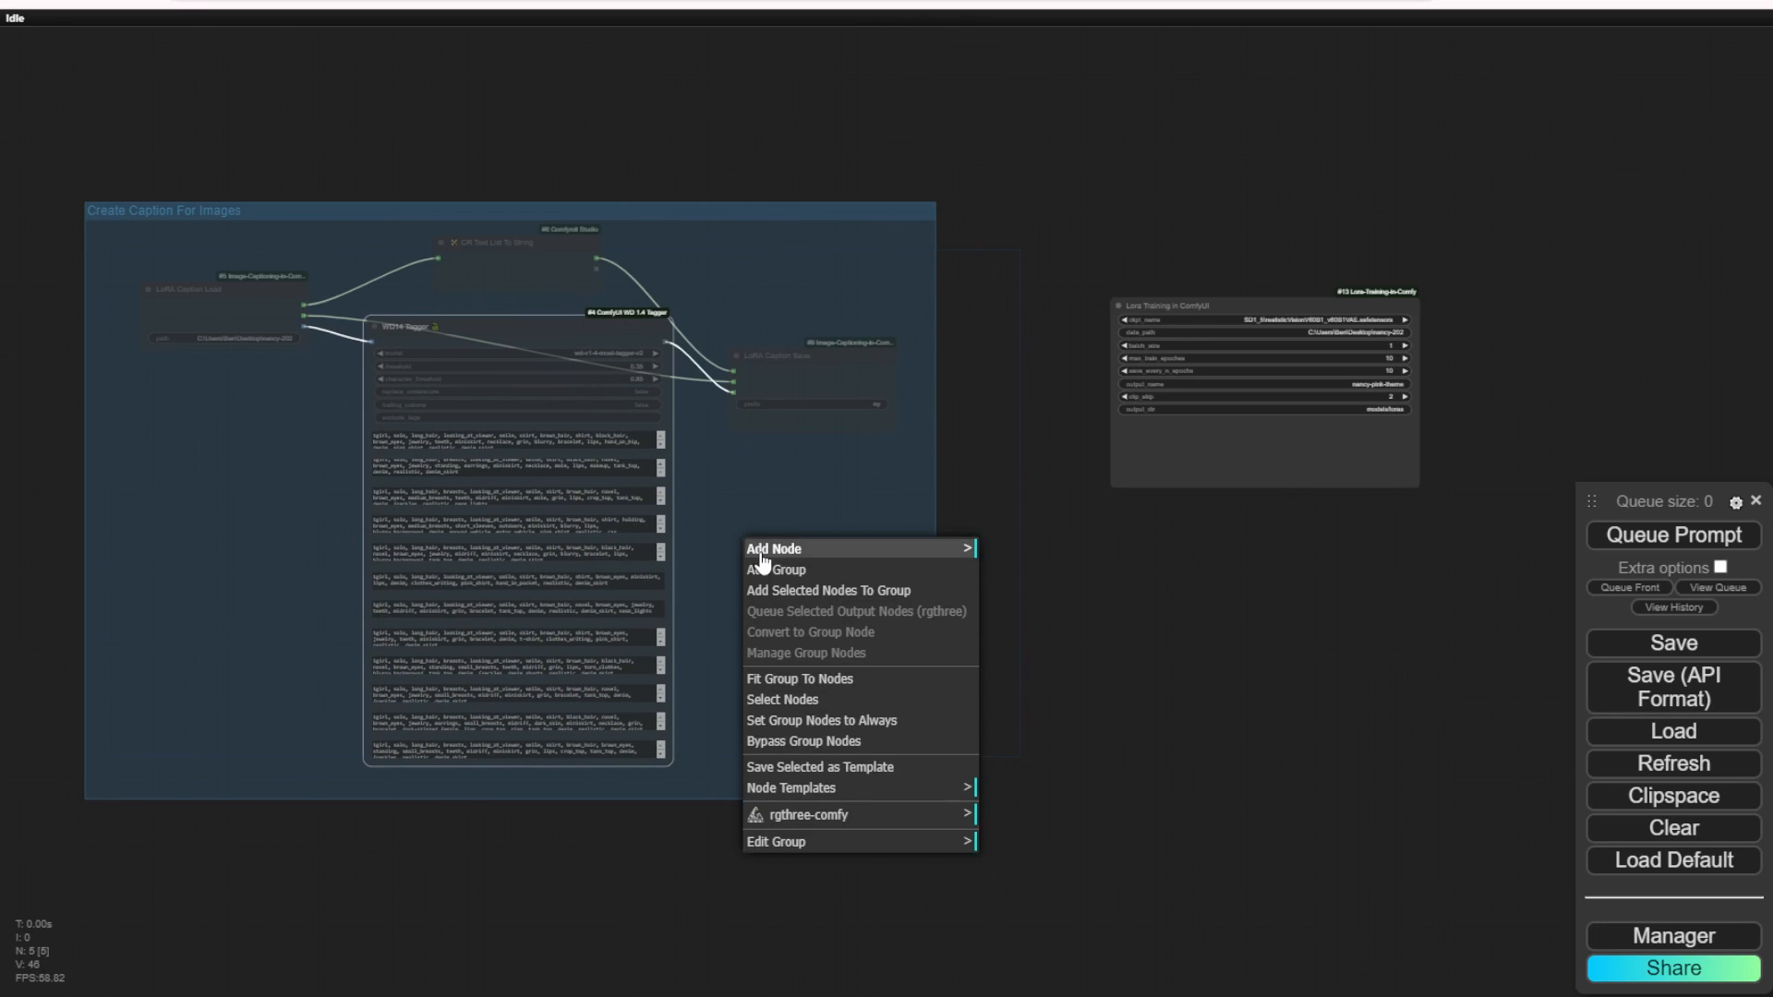
left_click(907, 723)
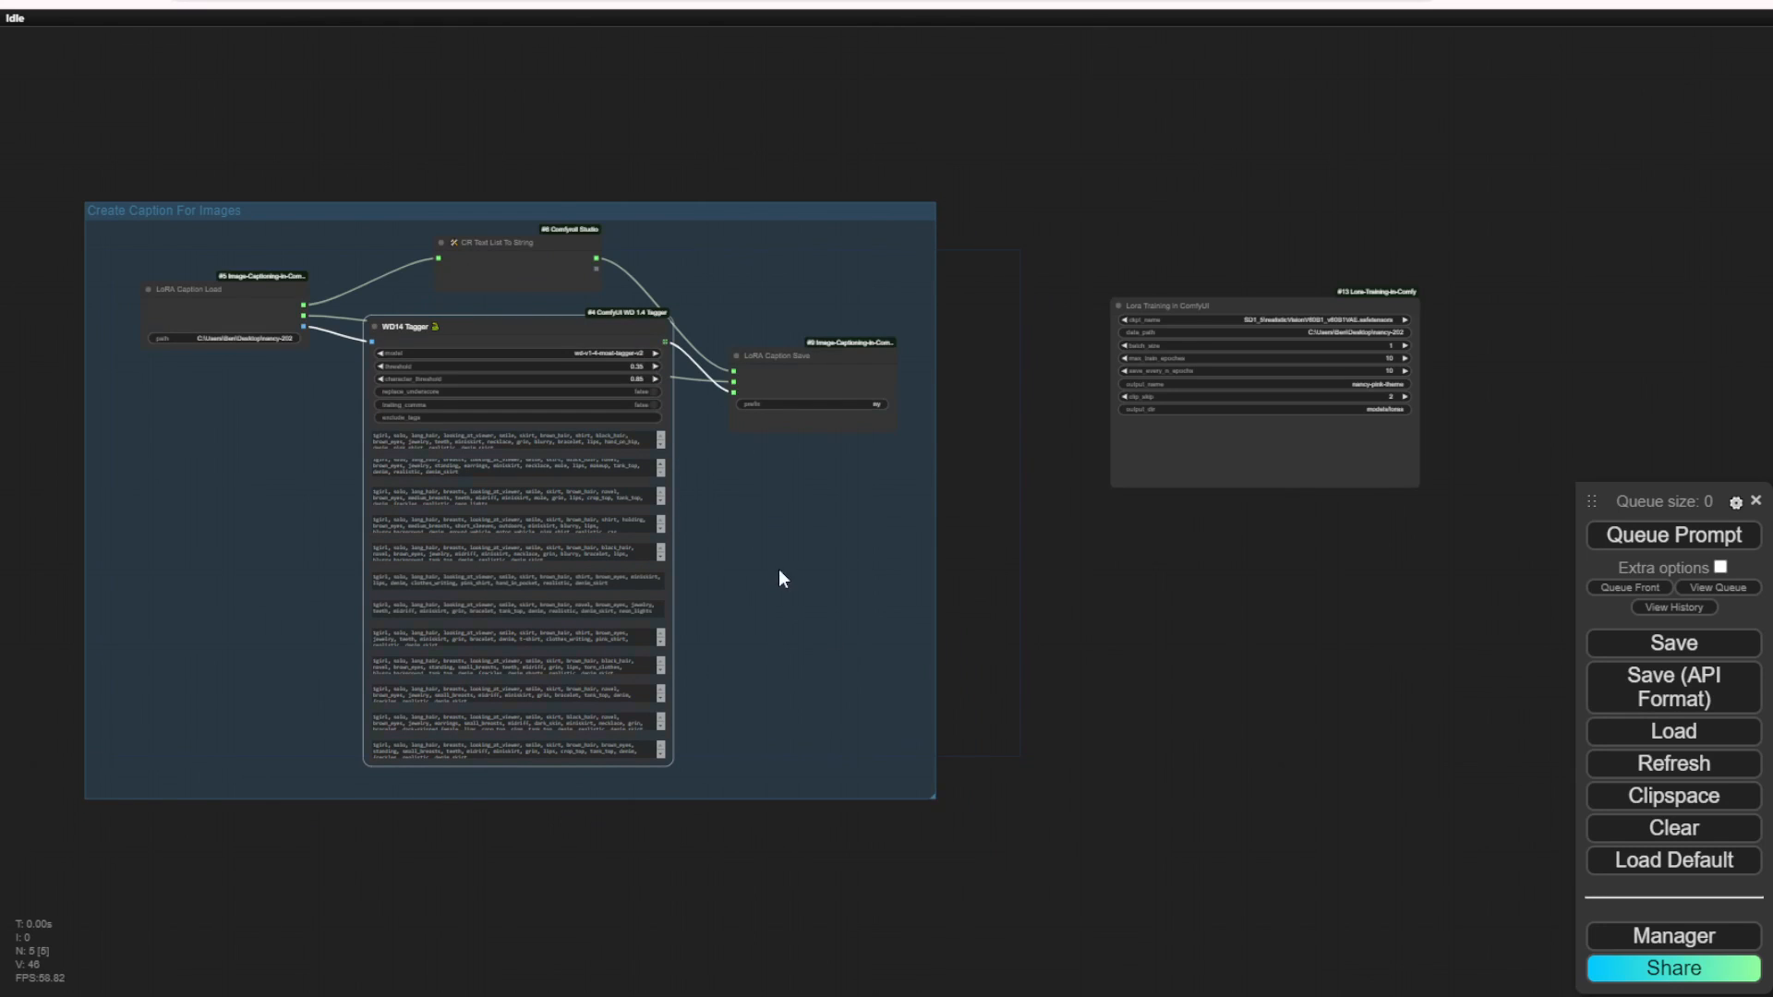